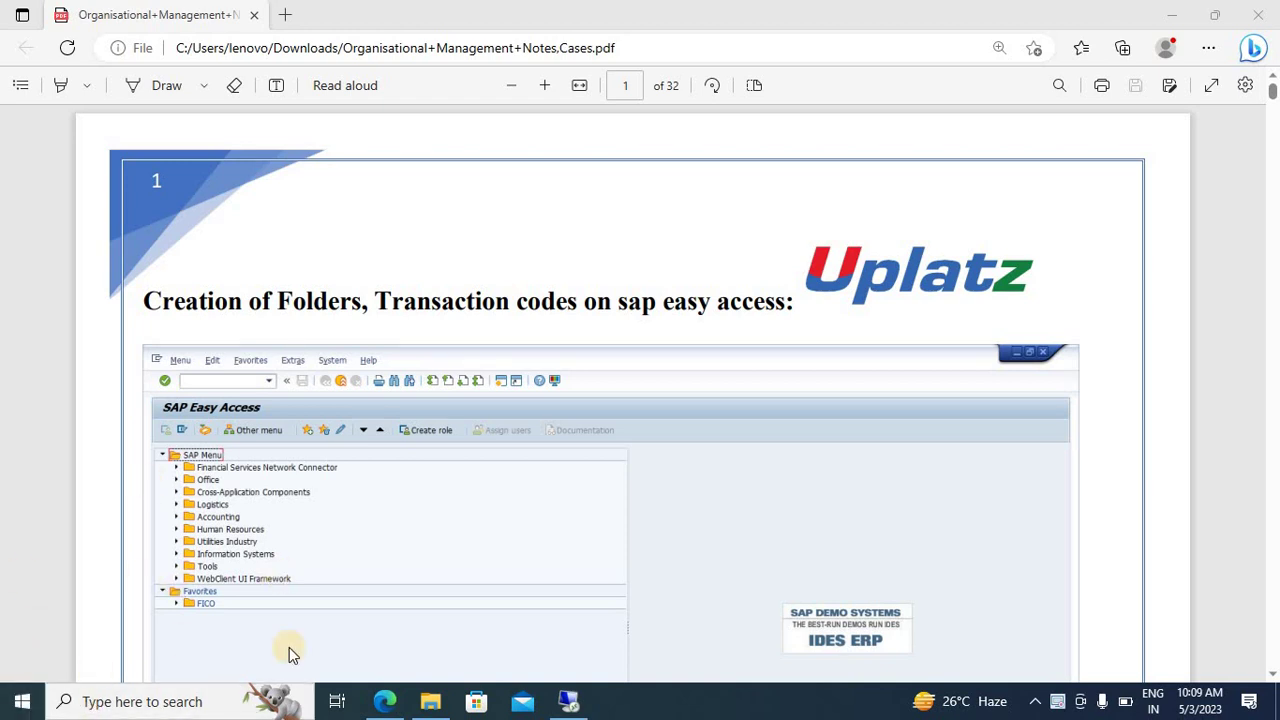
Step: Switch from the PDF notes to the remote SAP session and start transaction SM12
click(1227, 265)
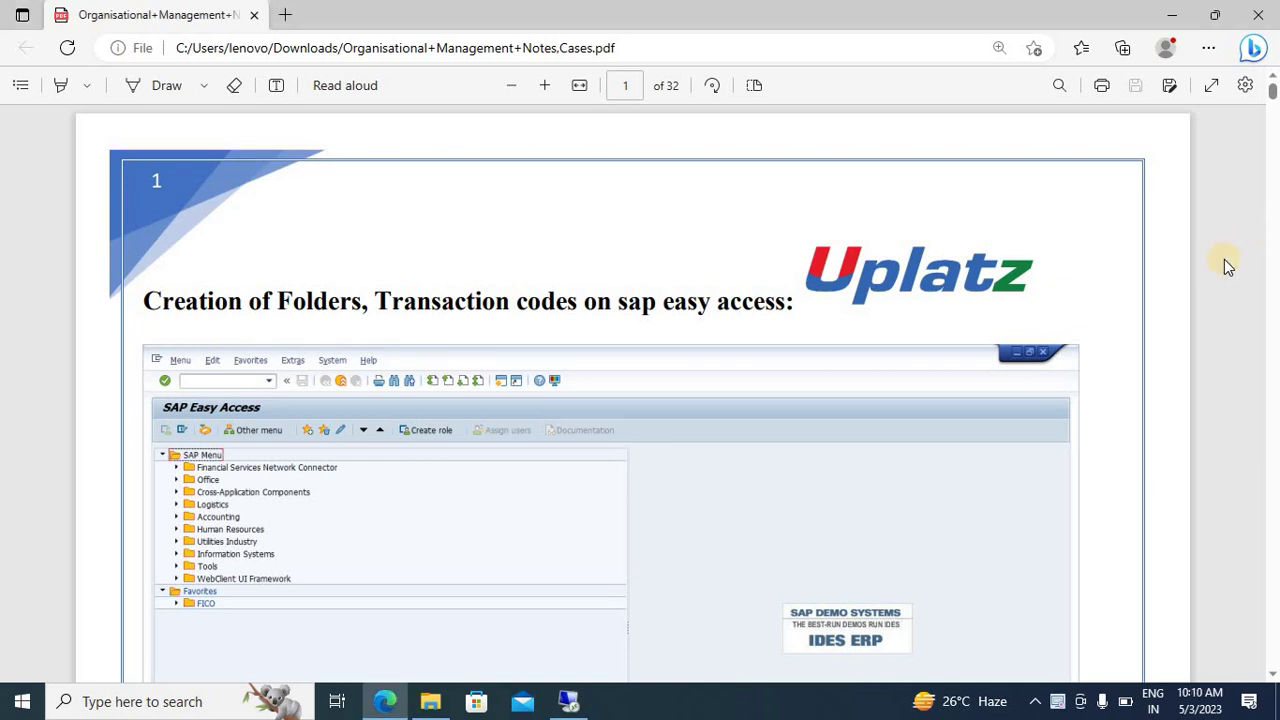
scroll(1227, 265, down, 1)
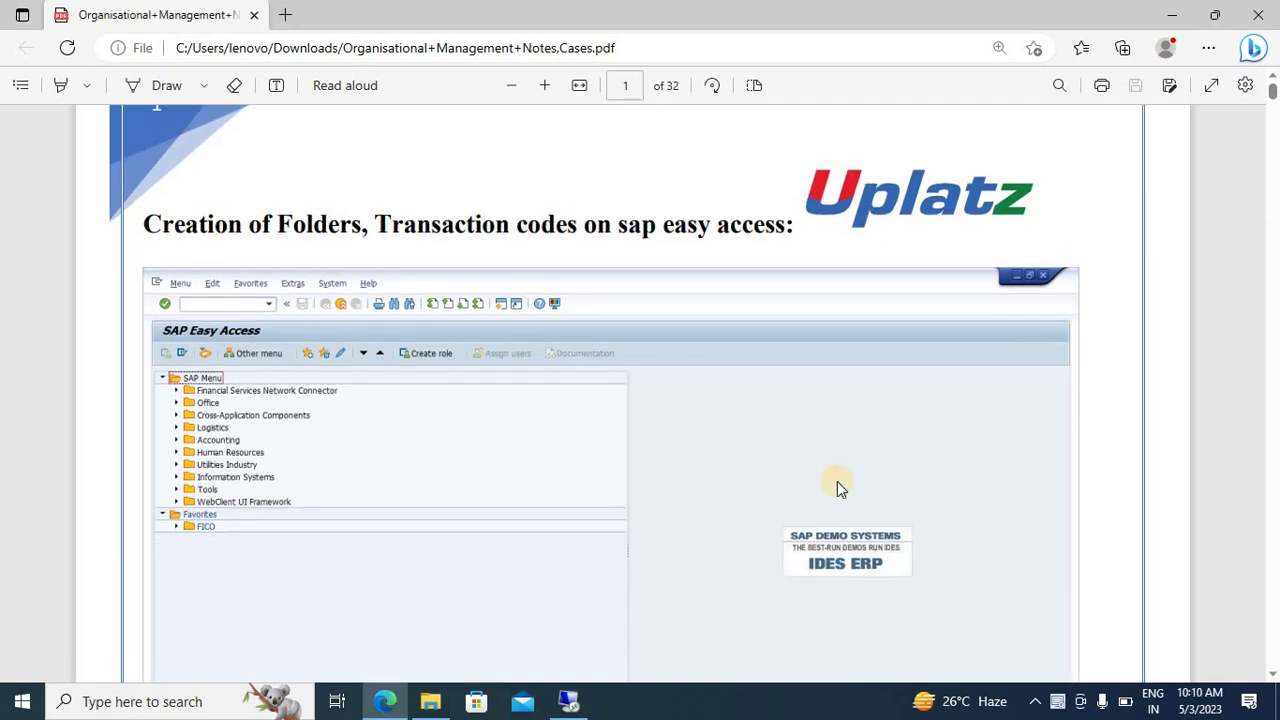
click(568, 701)
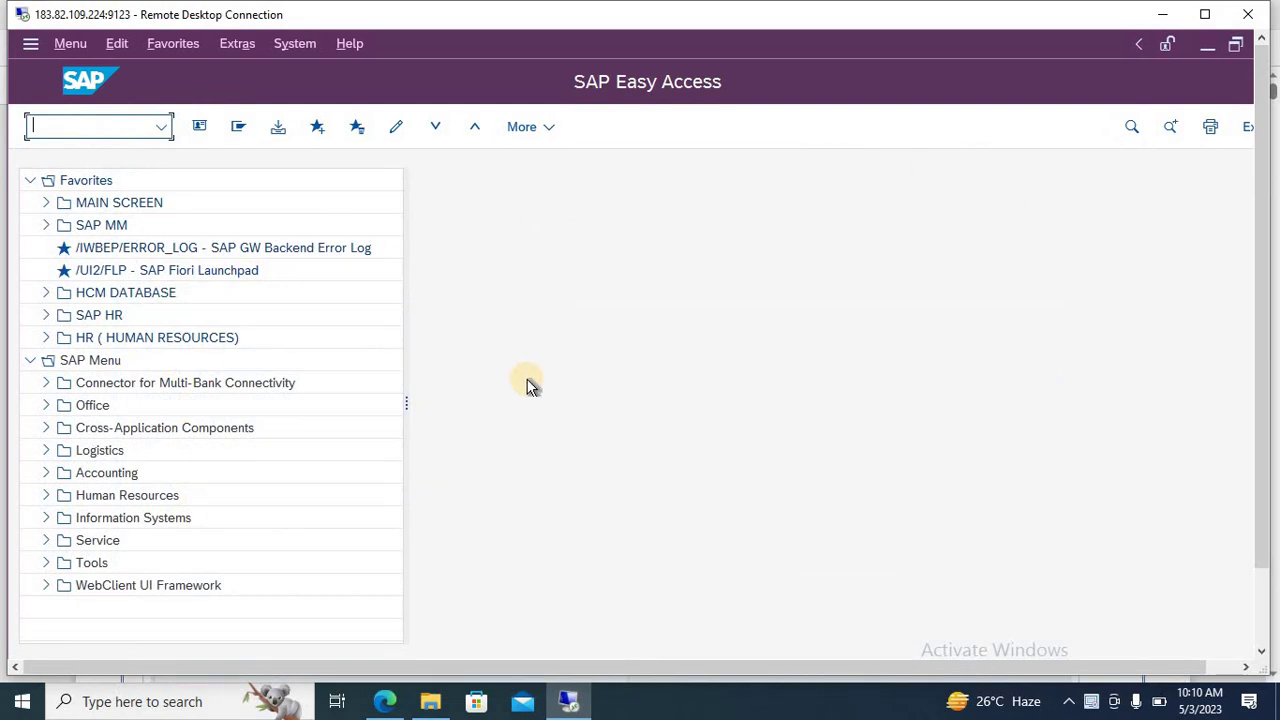
text(SM12)
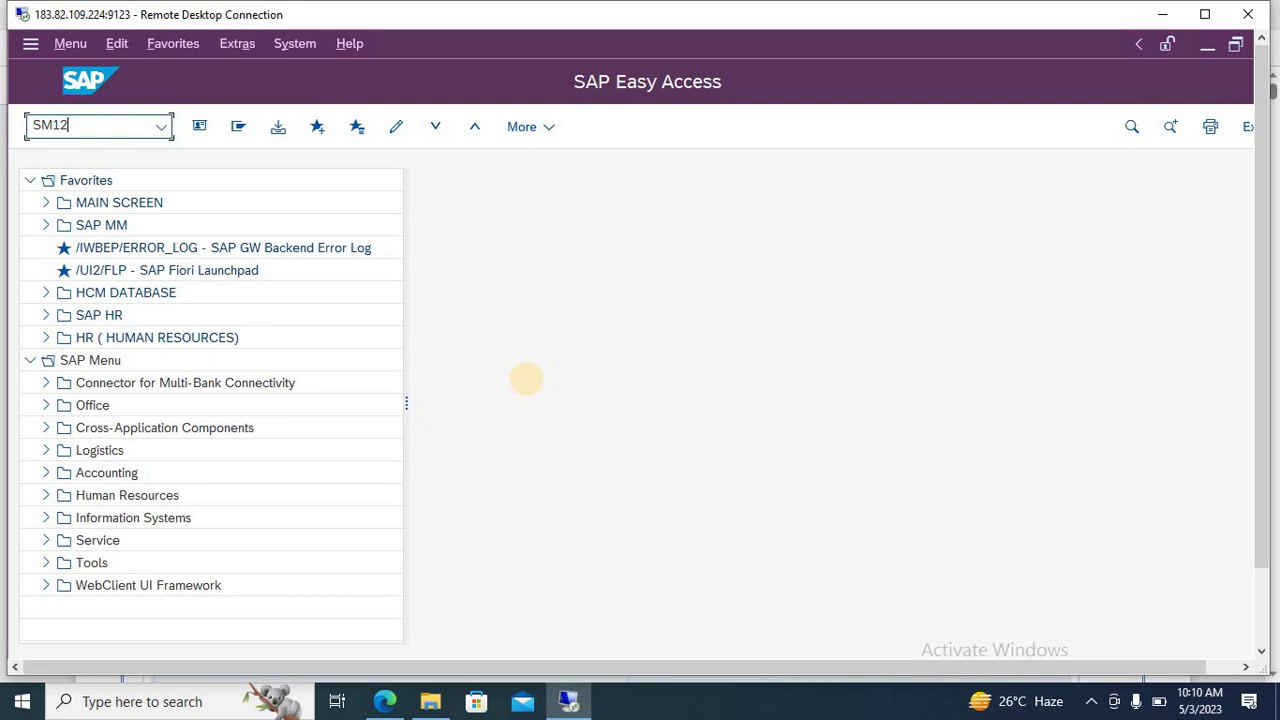
key(Return)
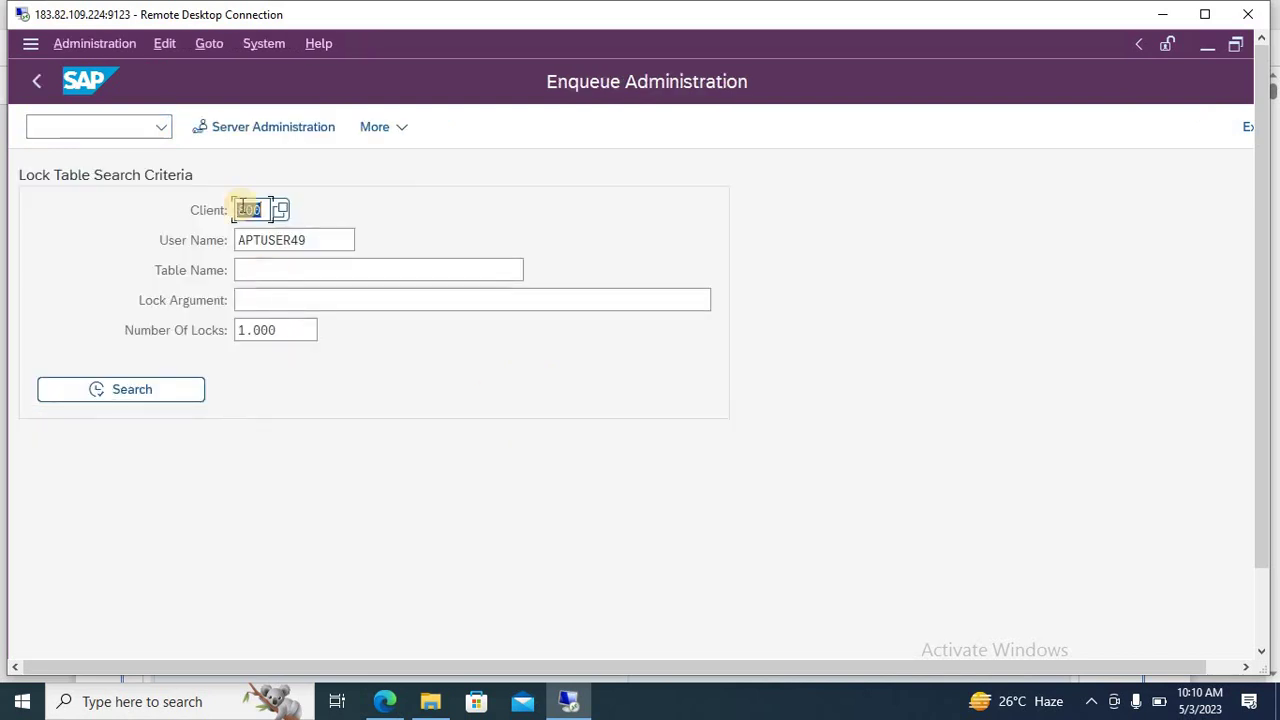
Step: Clear the user name from the lock table criteria and search the locks of client 800
double_click(242, 208)
key(Tab)
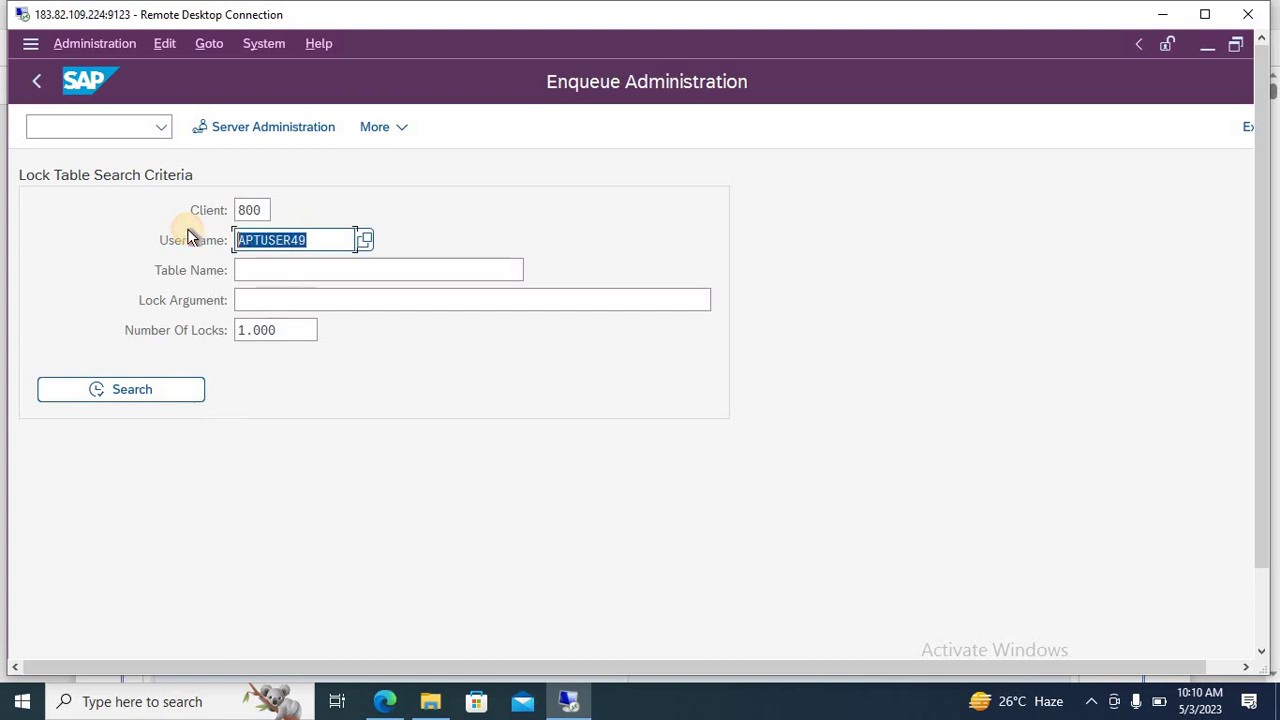
key(BackSpace)
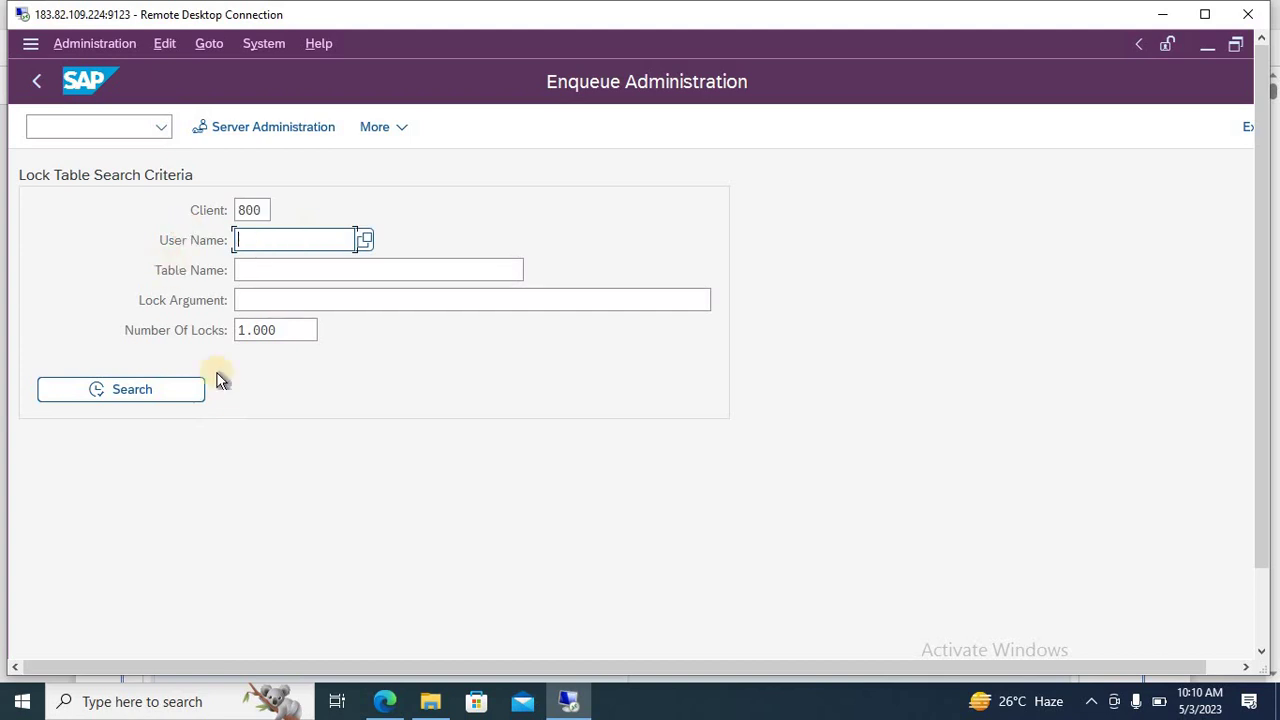
click(141, 380)
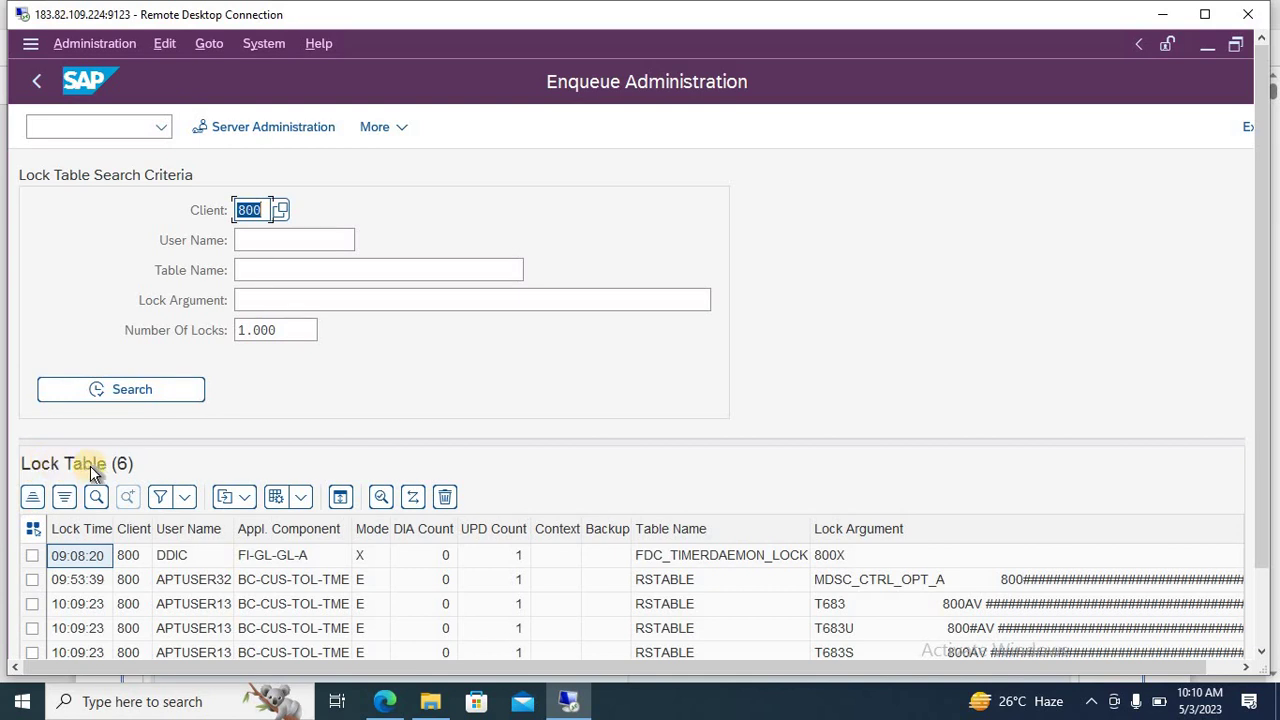
Step: Select all entries in the lock table, delete them, and return to SAP Easy Access
click(33, 530)
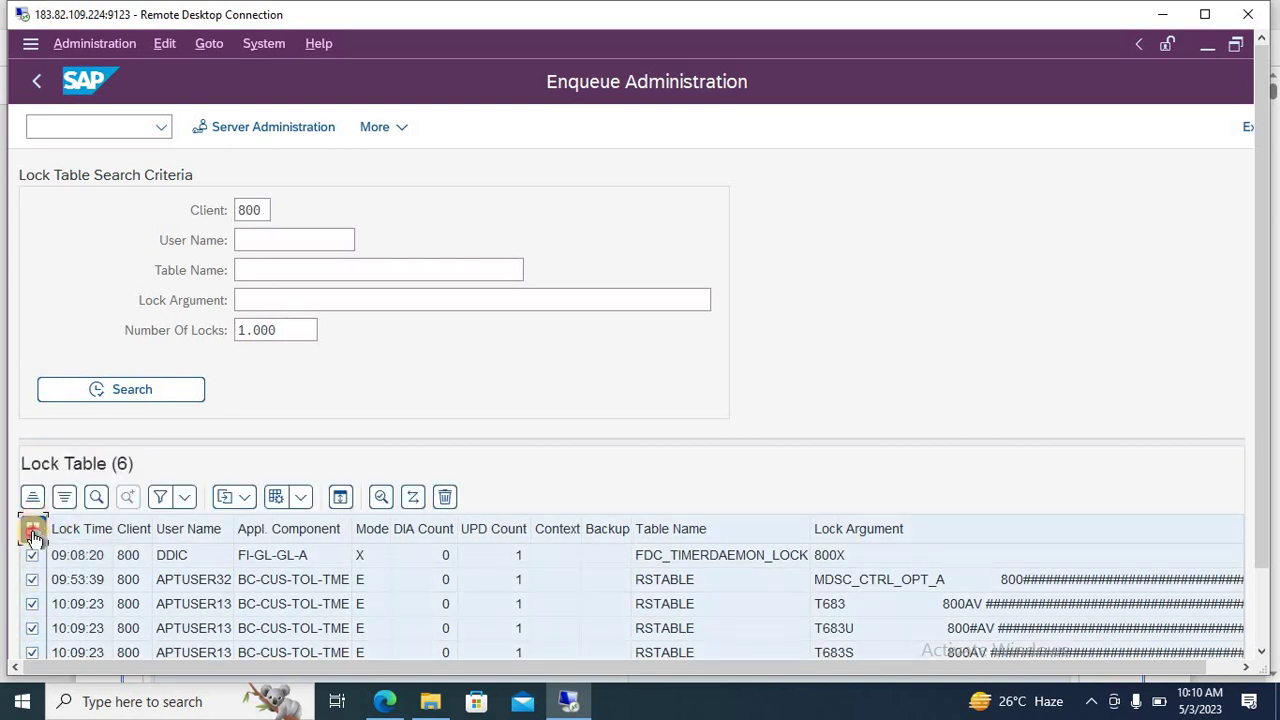
click(33, 530)
click(32, 555)
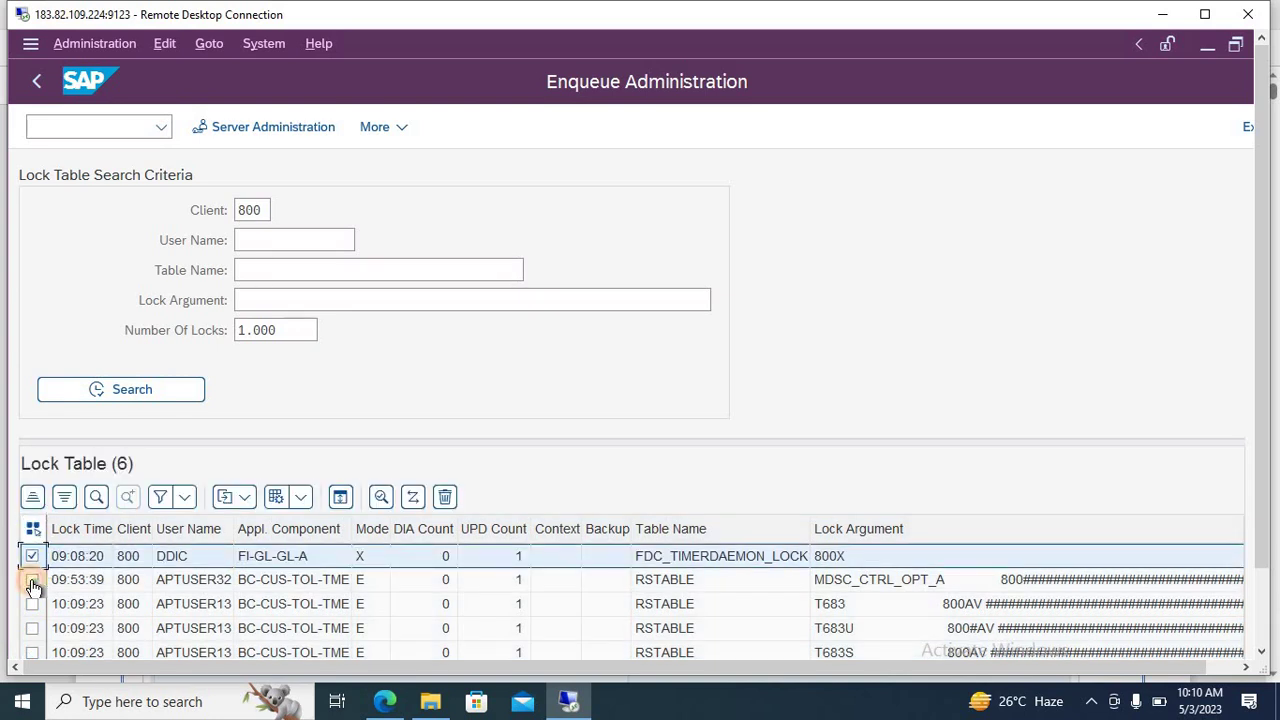
click(32, 580)
click(33, 528)
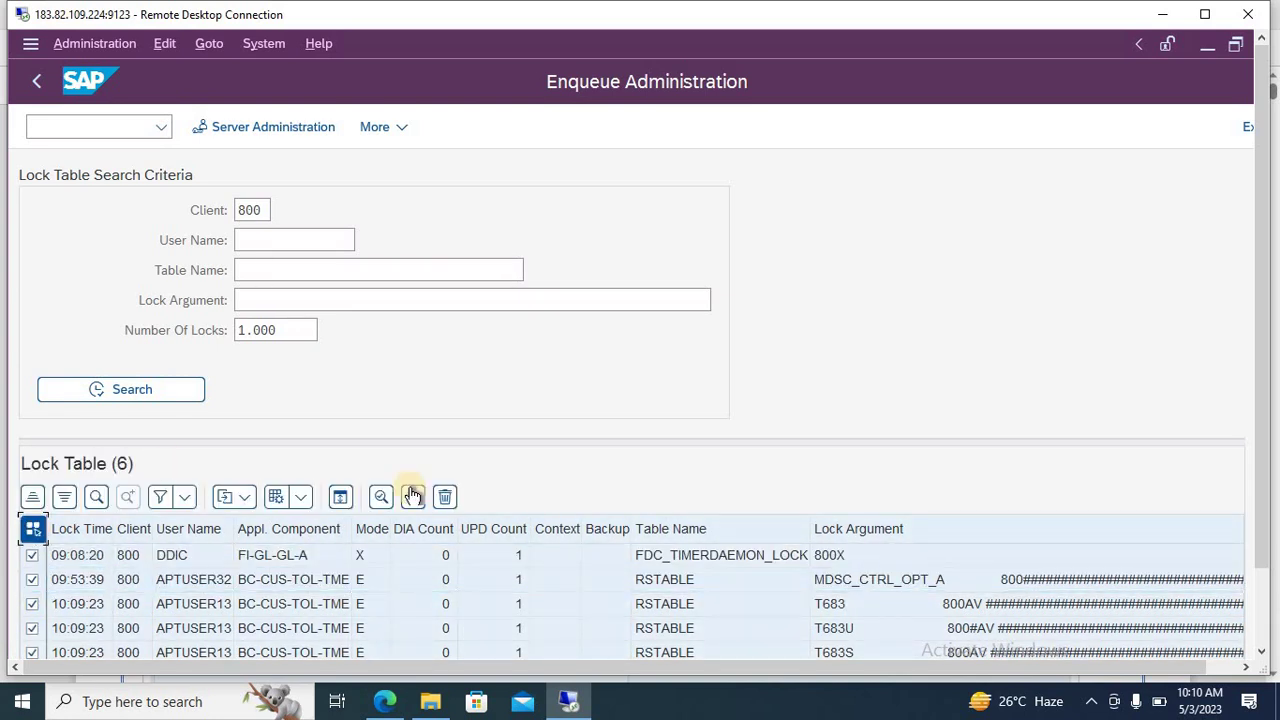
click(445, 498)
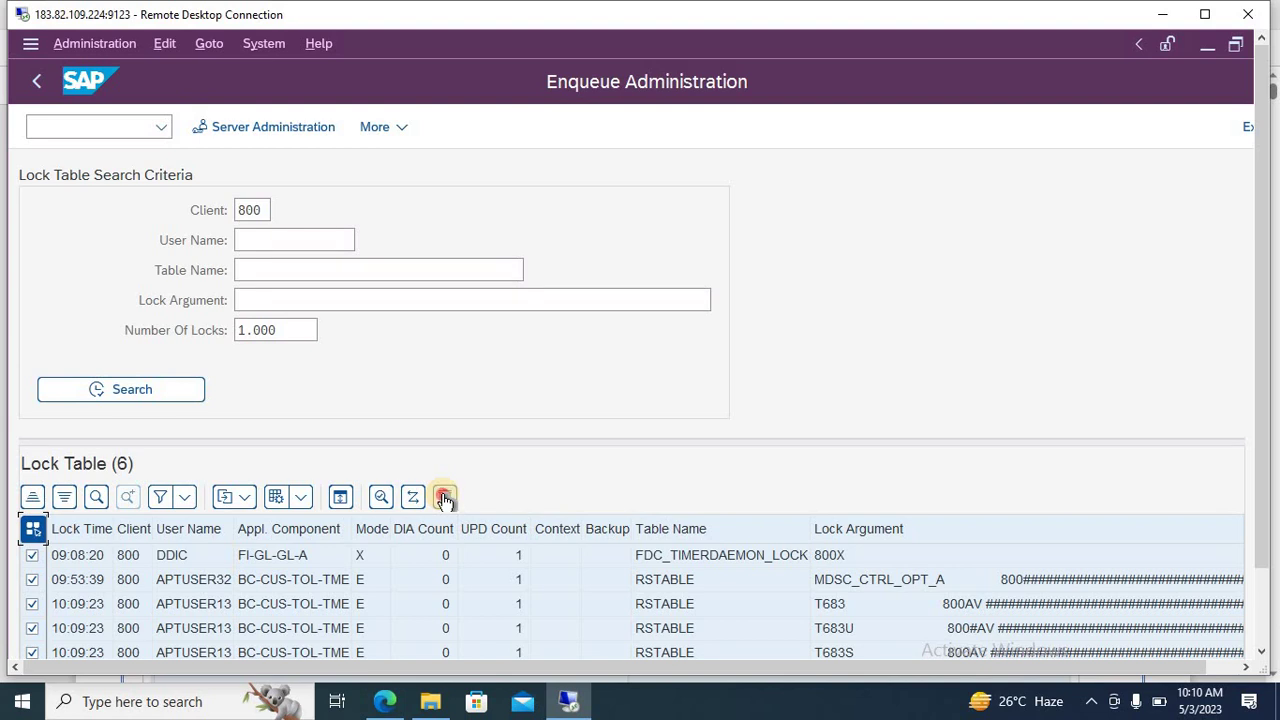
click(406, 582)
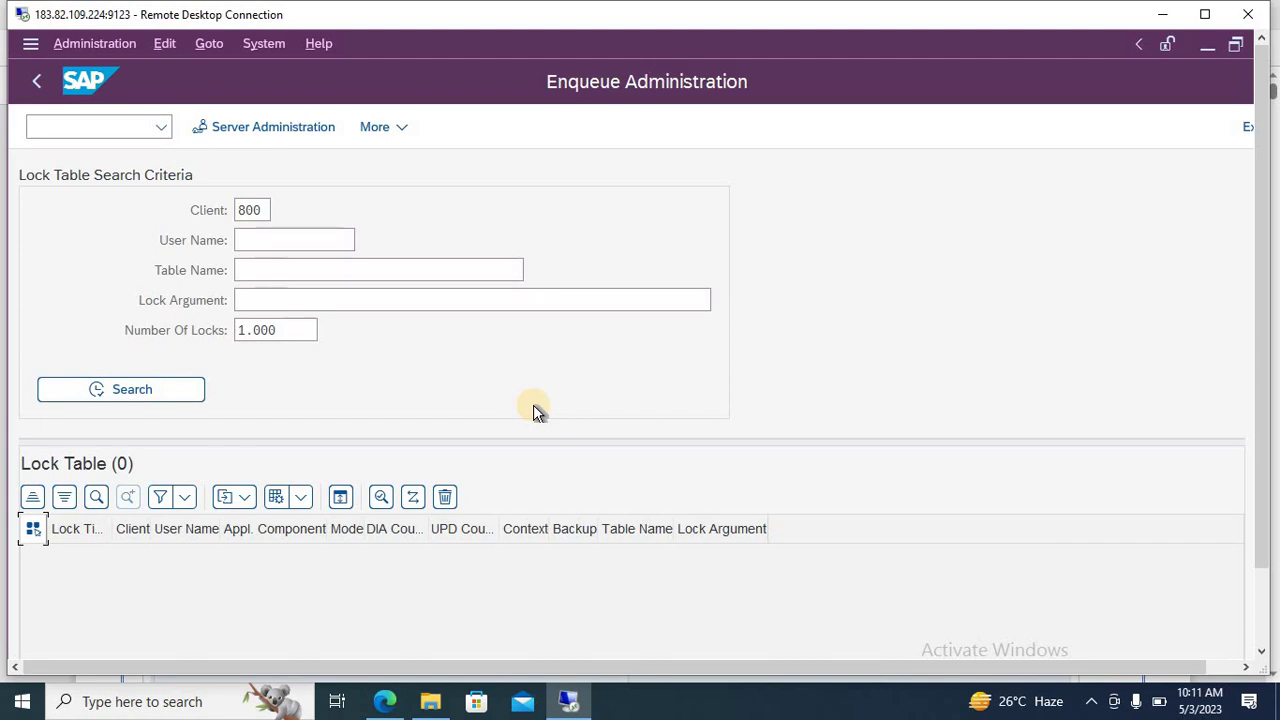
key(F3)
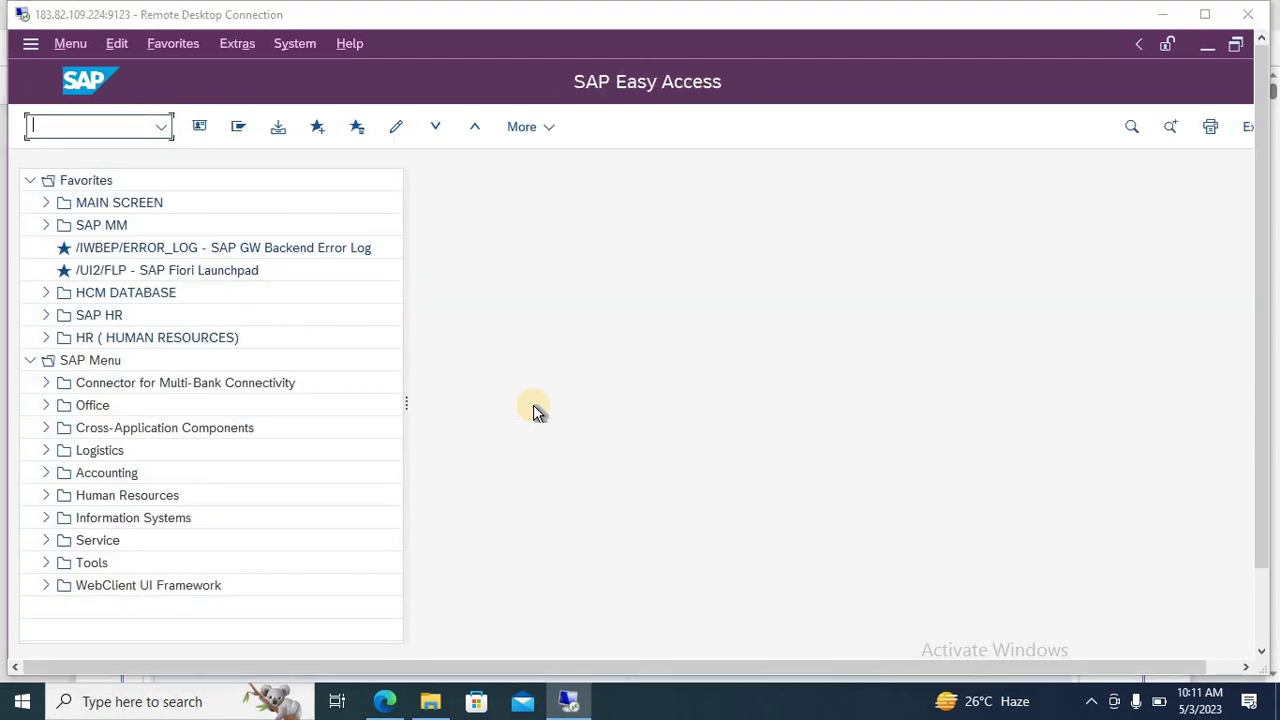
Step: Consult the PDF notes on inserting a folder under Favorites in SAP Easy Access, and return to the SAP session
key(alt+Tab)
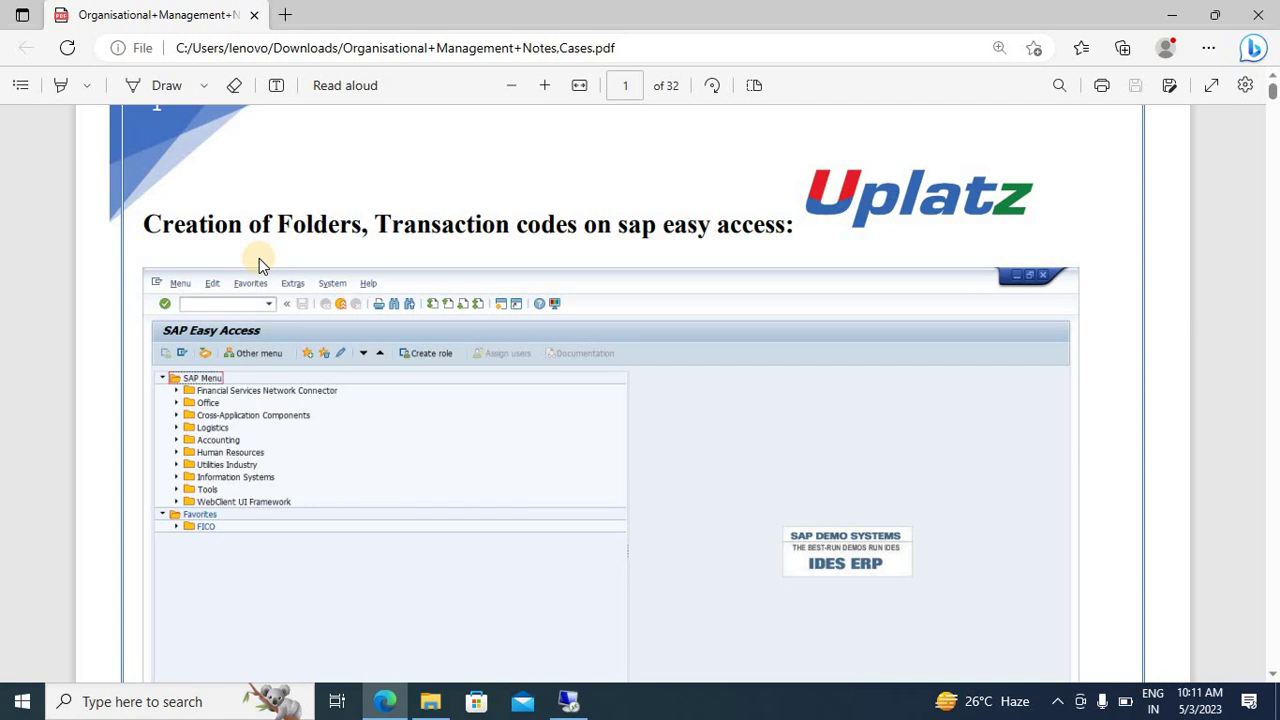
key(alt+Tab)
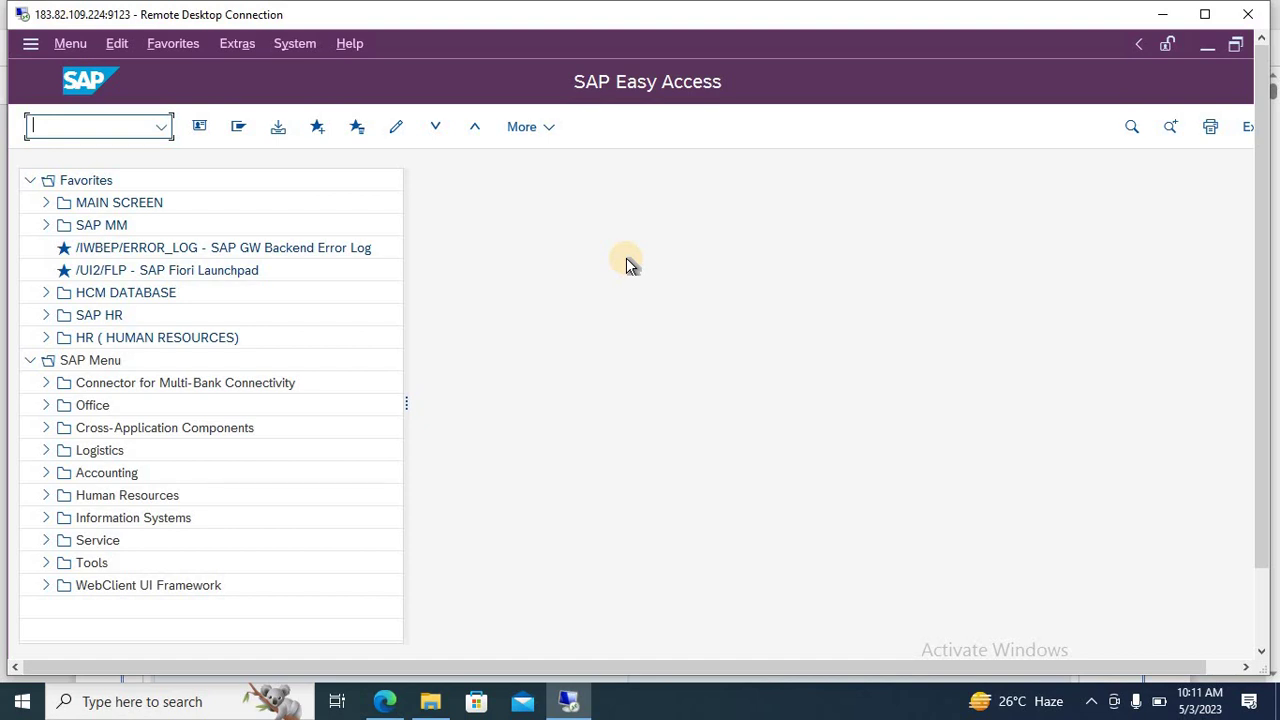
key(alt+Tab)
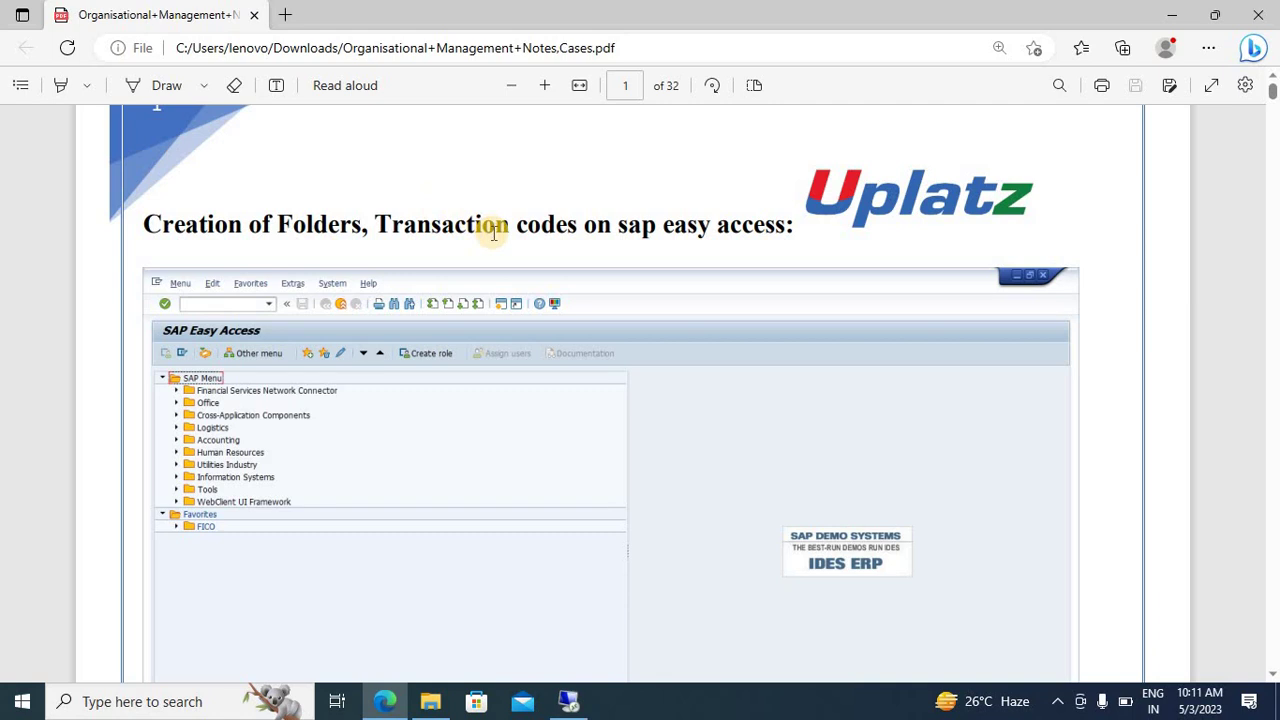
scroll(493, 232, down, 8)
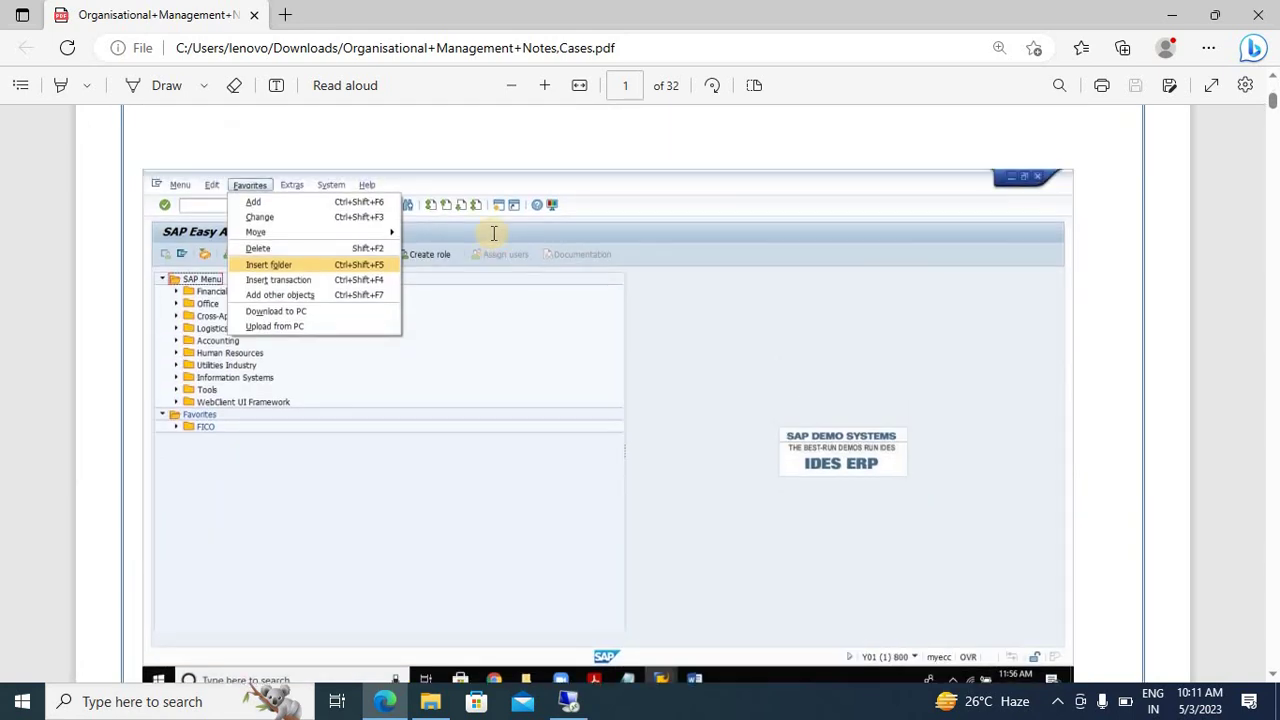
scroll(493, 232, up, 1)
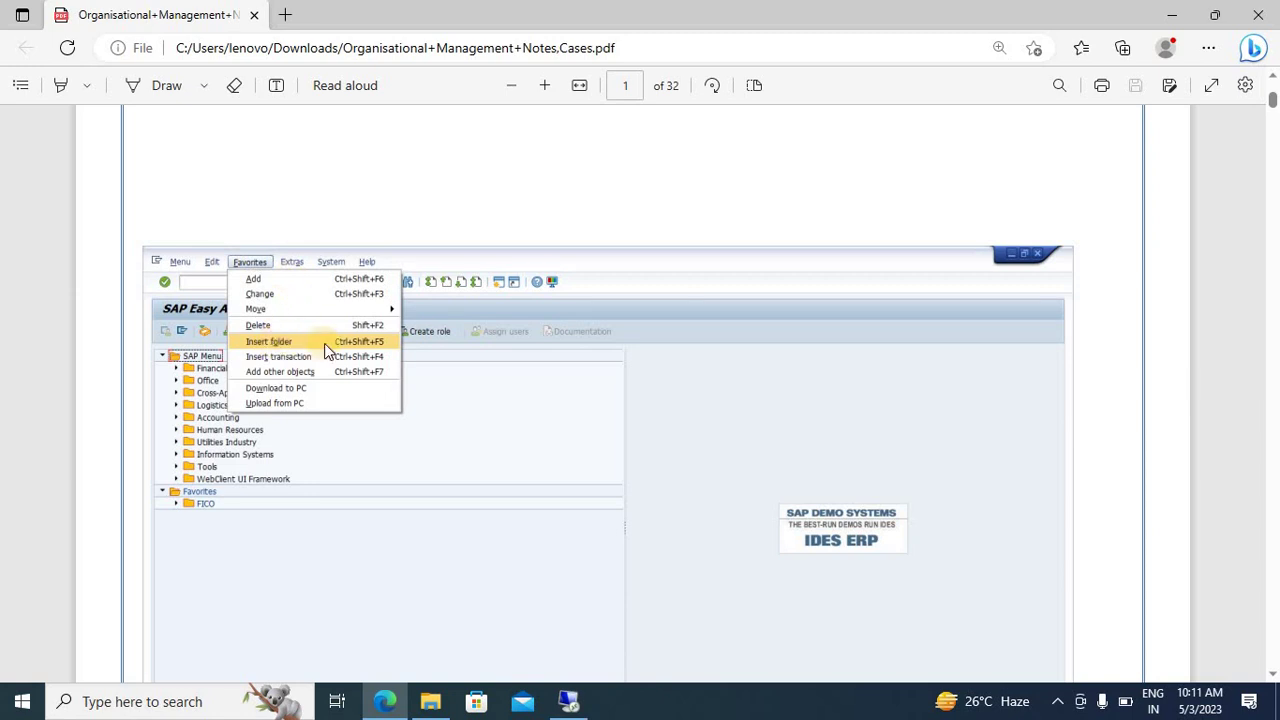
key(alt+Tab)
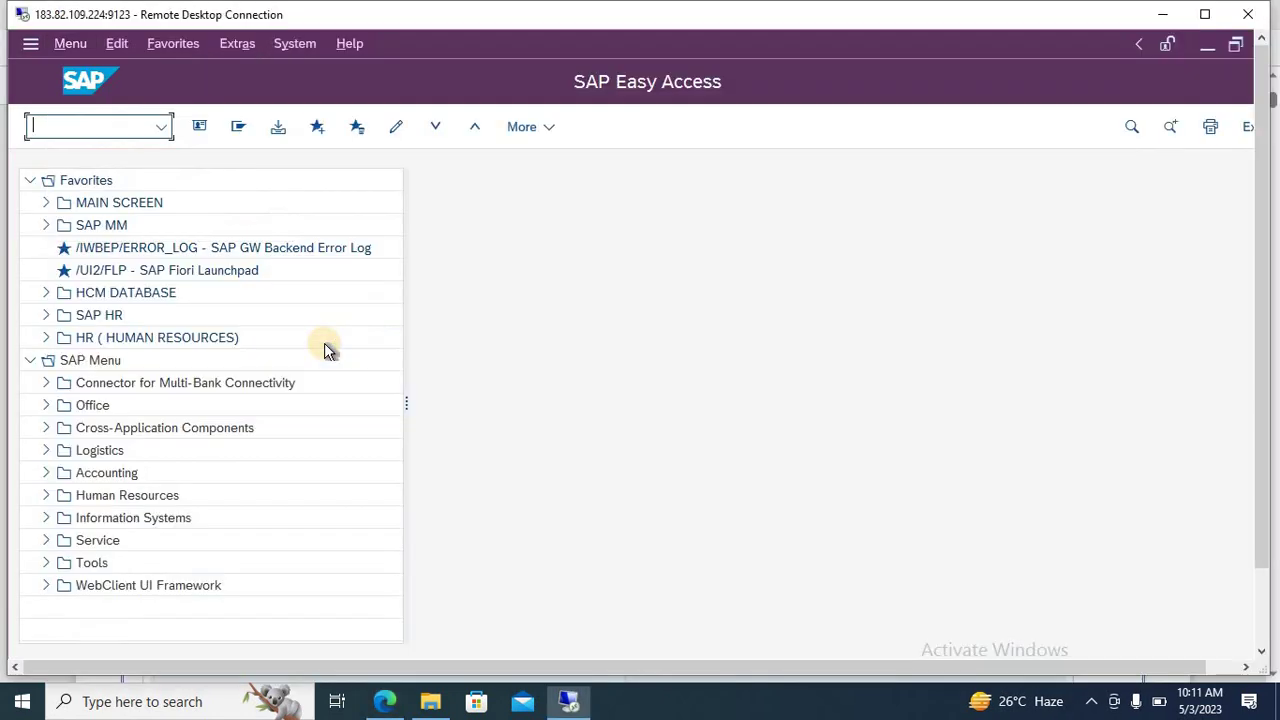
Step: Insert a favorites folder named "HCM (BASIC TO ADVANCED)"
click(172, 44)
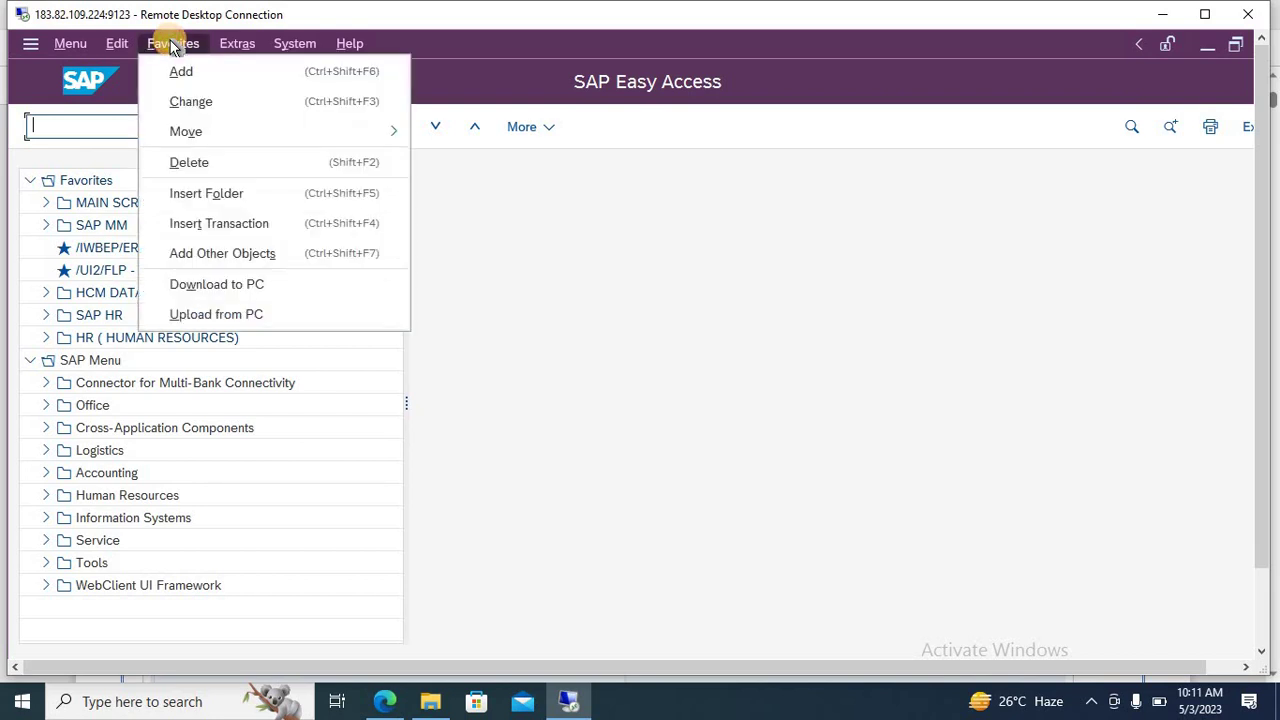
click(246, 195)
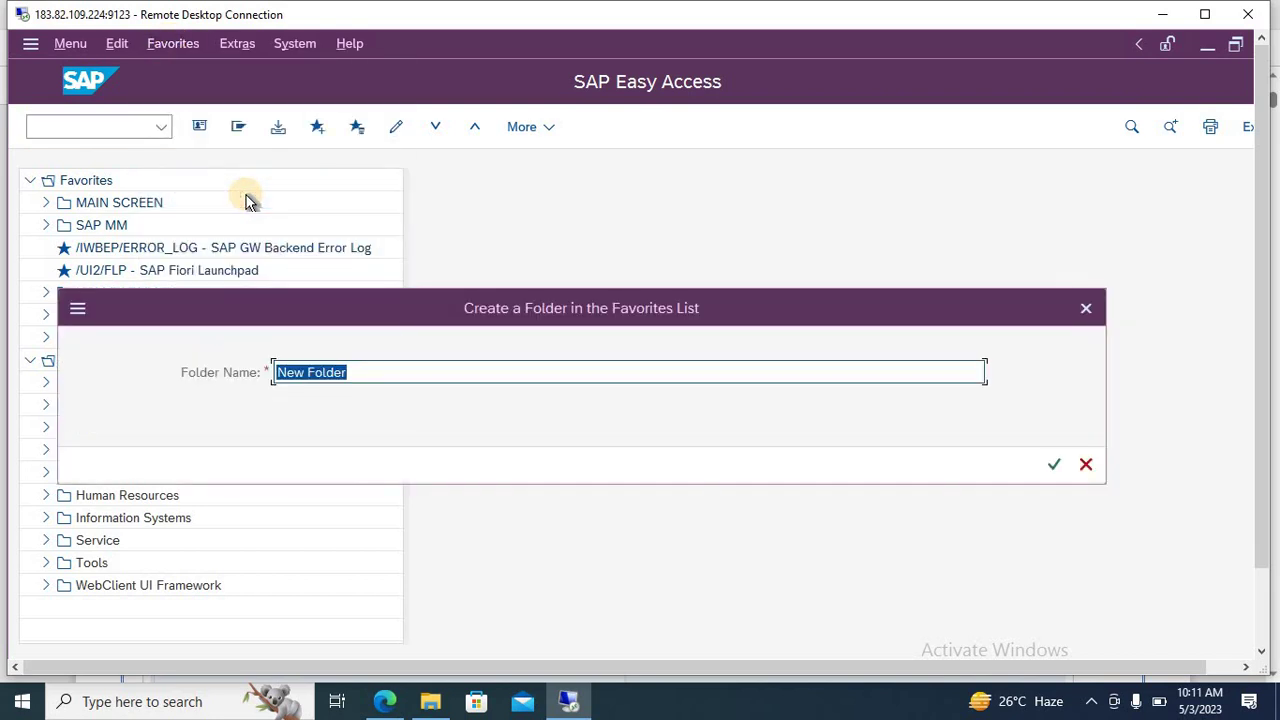
drag(286, 318, 451, 200)
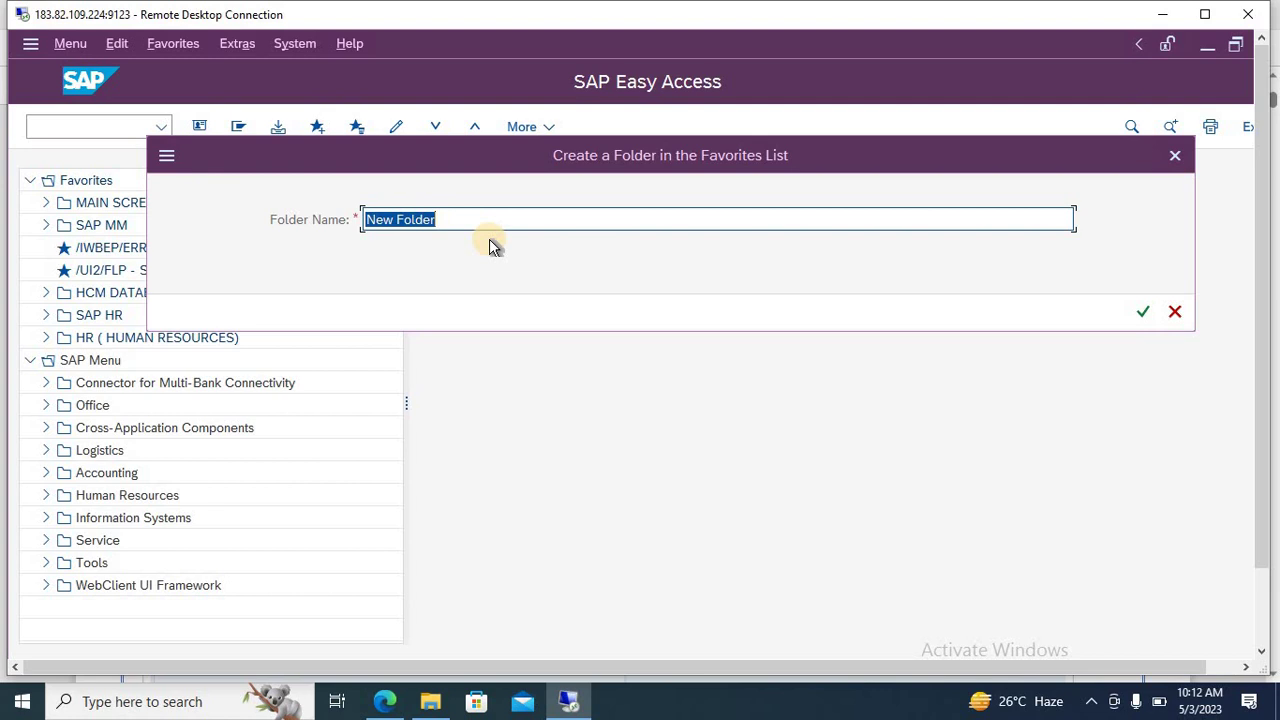
text(HCM)
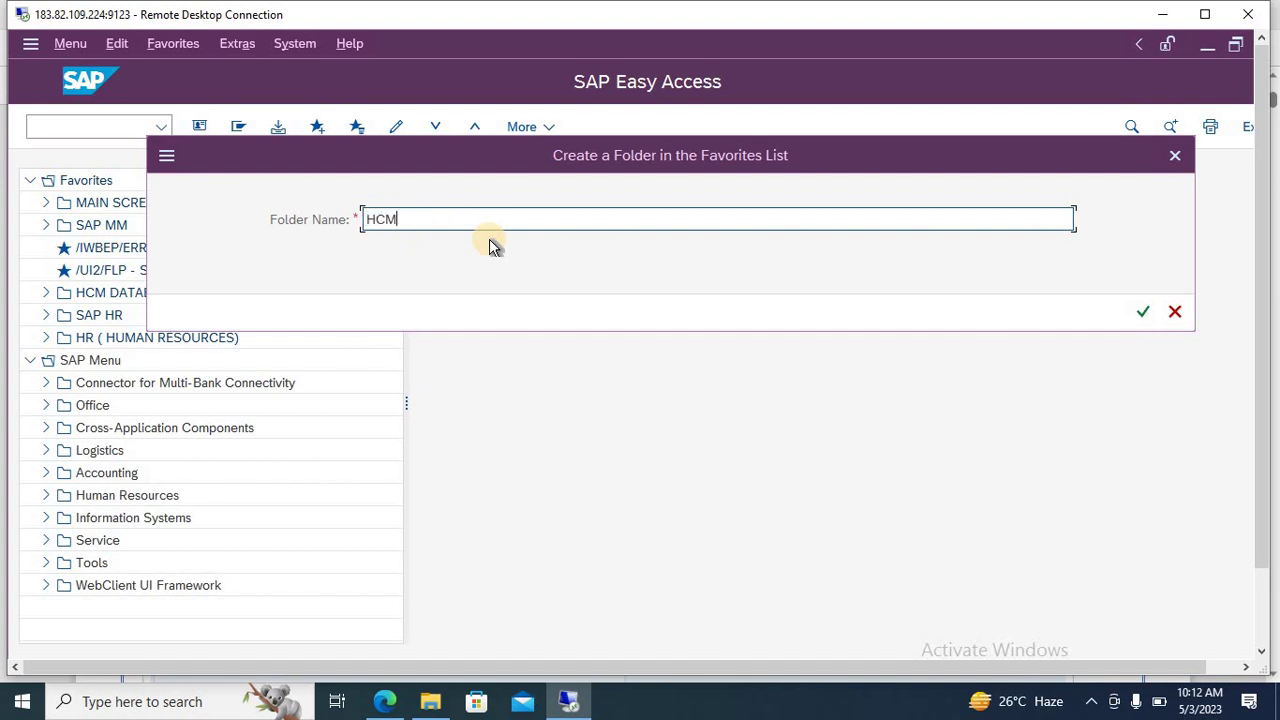
text( ()
text(BADS)
key(BackSpace)
key(BackSpace)
text(SIC TO ADVANCED))
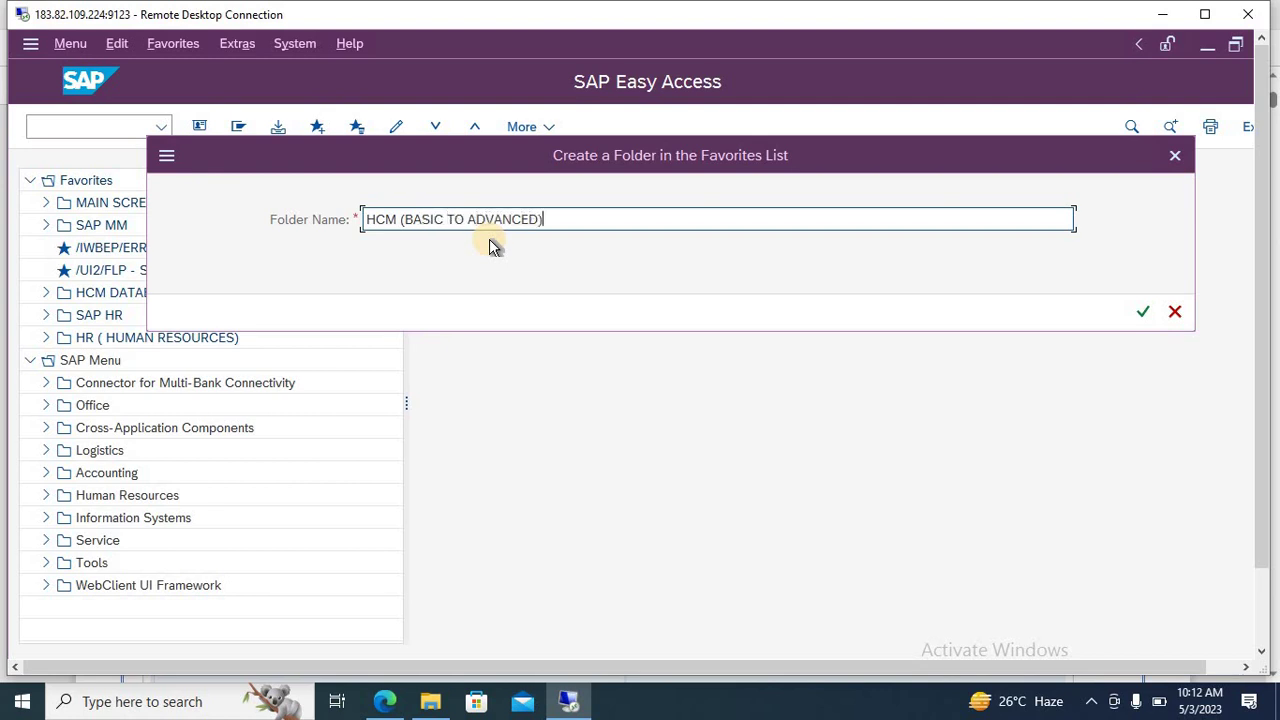
key(Return)
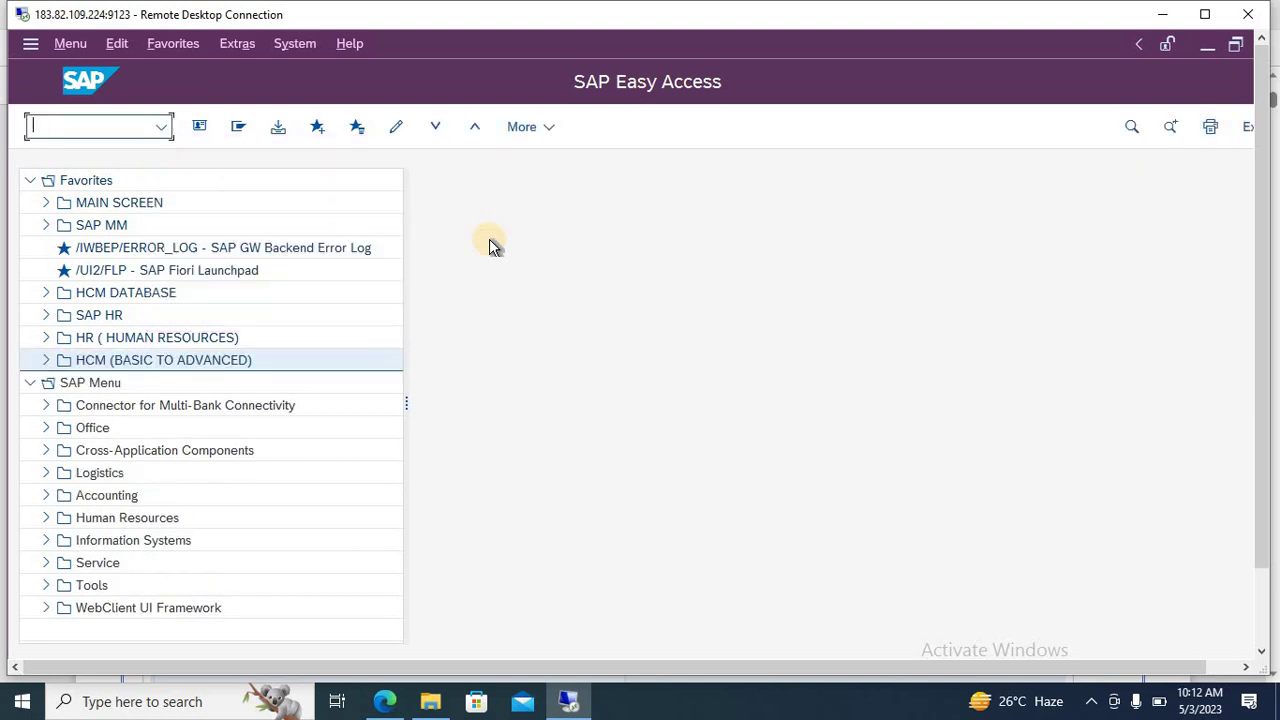
Step: Check the contents of the HCM (BASIC TO ADVANCED), HR ( HUMAN RESOURCES), SAP HR and HCM DATABASE favorites folders
click(136, 366)
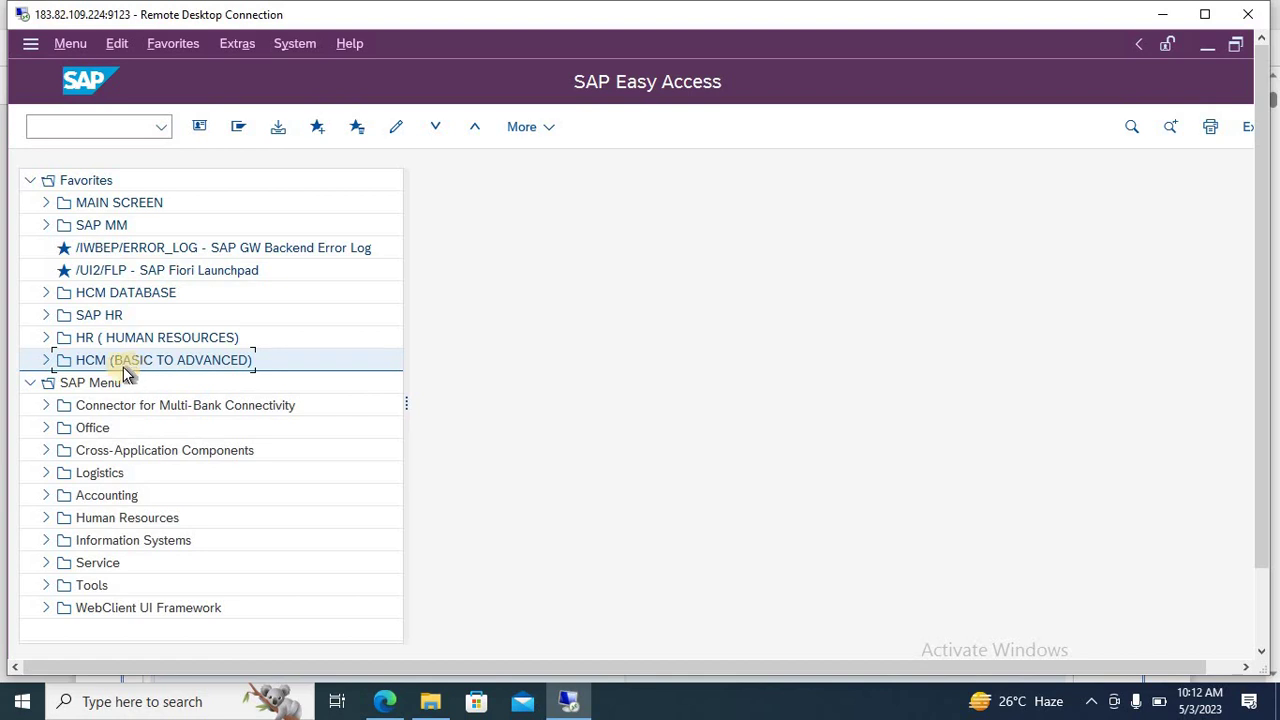
click(48, 362)
click(48, 361)
click(42, 341)
click(42, 341)
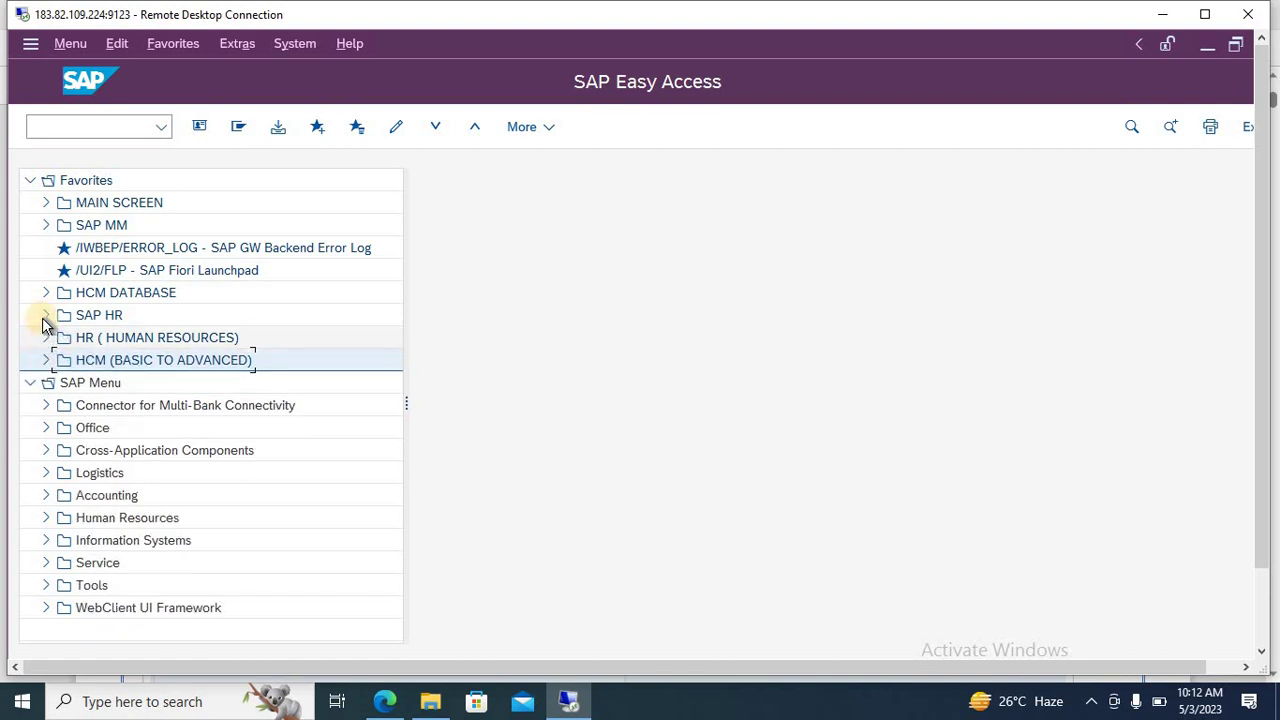
click(42, 317)
click(42, 317)
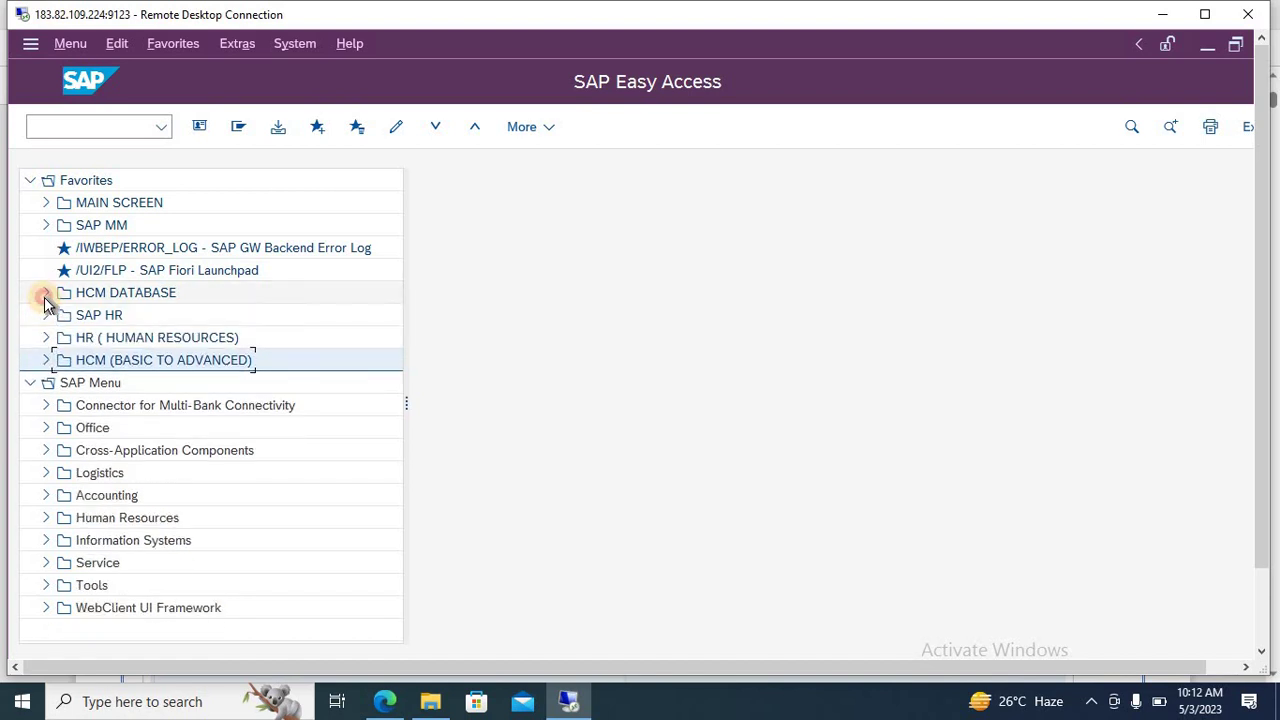
click(44, 297)
click(44, 297)
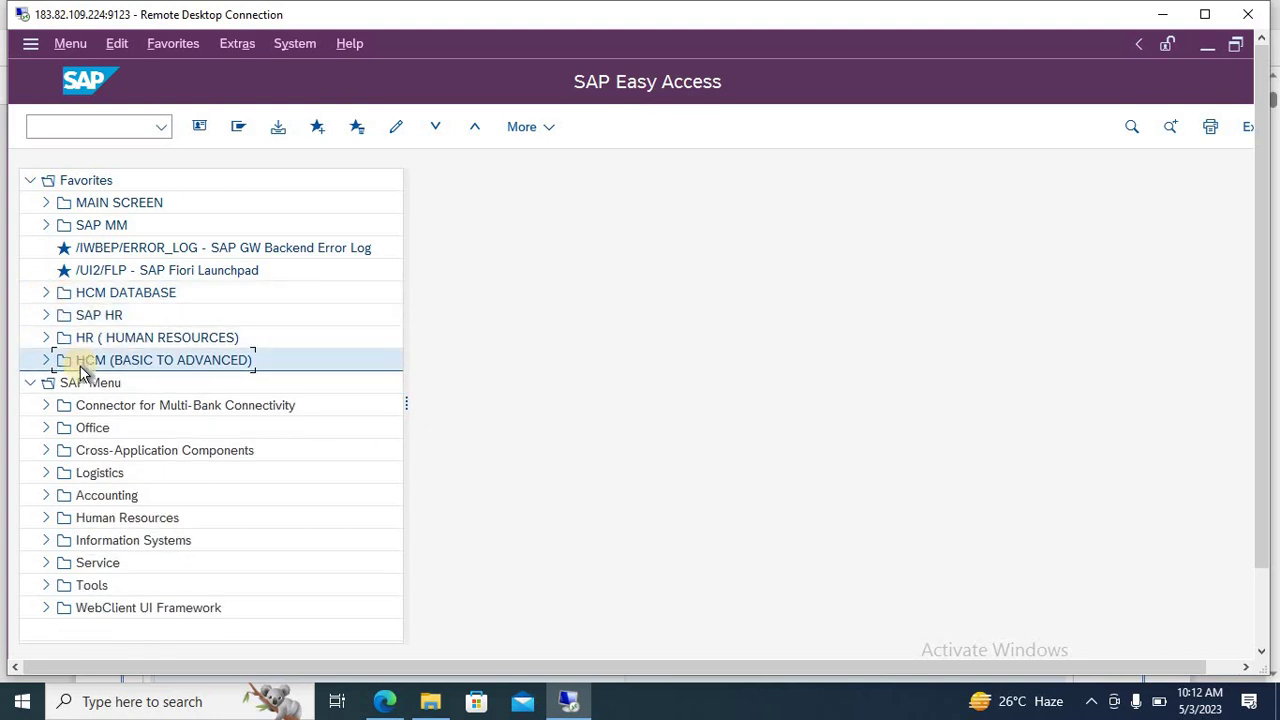
Step: Delete the HCM DATABASE folder and all its subordinate nodes from the favorites
click(123, 294)
right_click(123, 295)
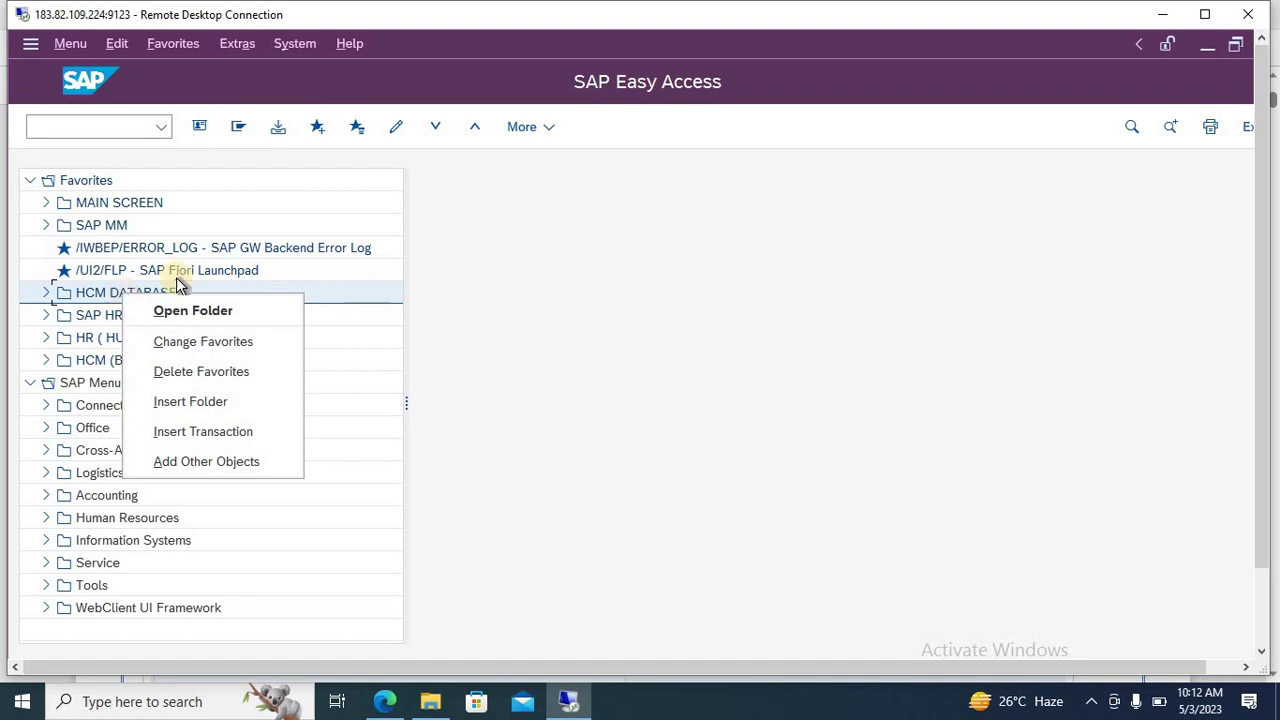
click(239, 374)
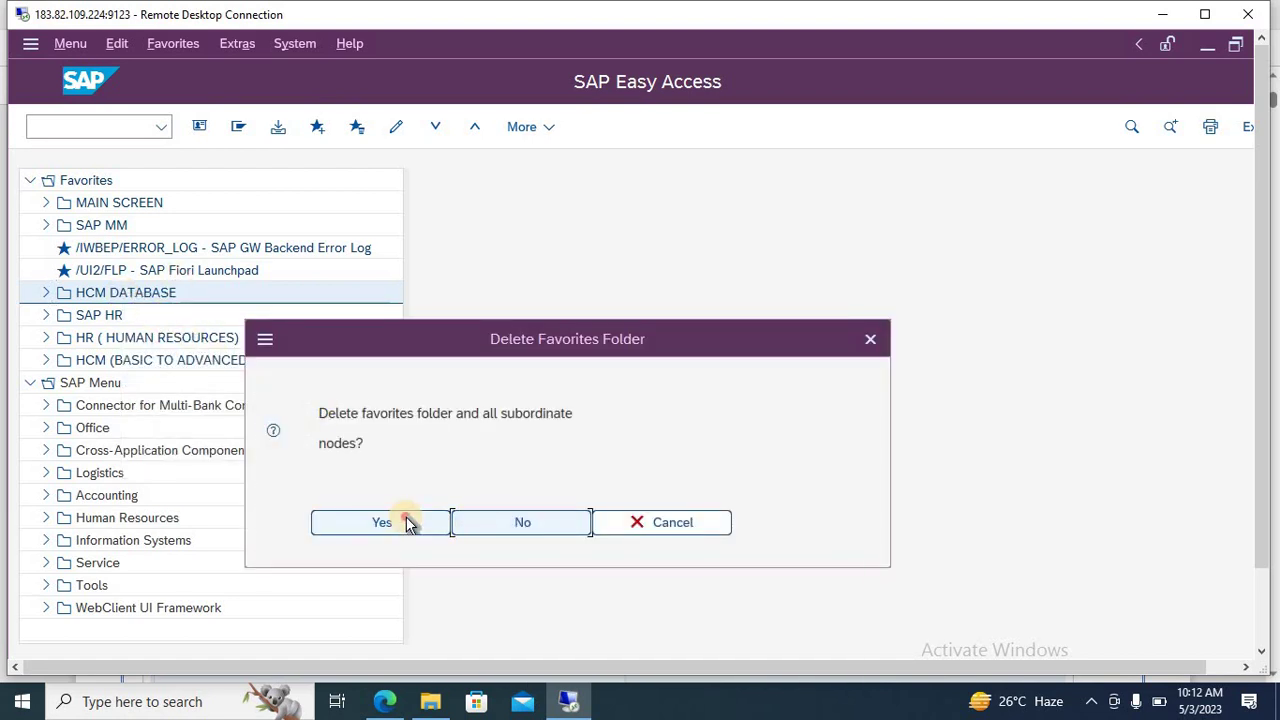
key(Return)
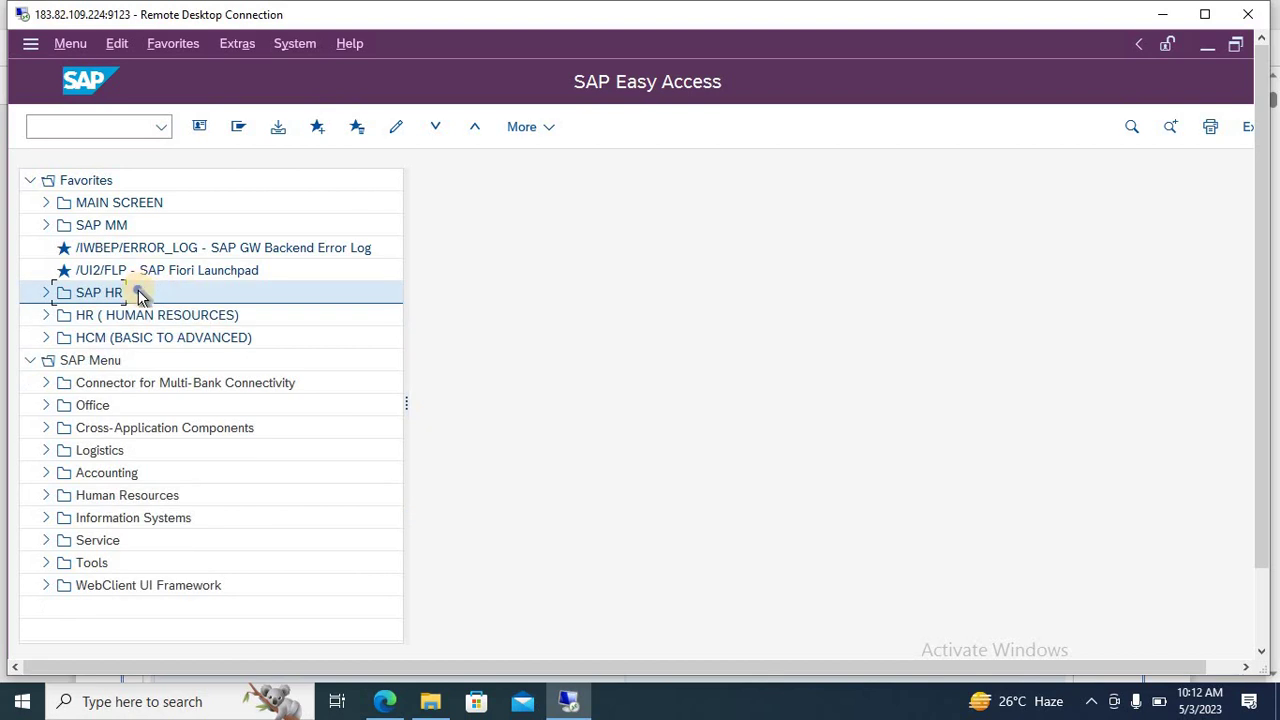
Step: Delete the SAP HR folder and its subordinate nodes from the favorites
right_click(139, 297)
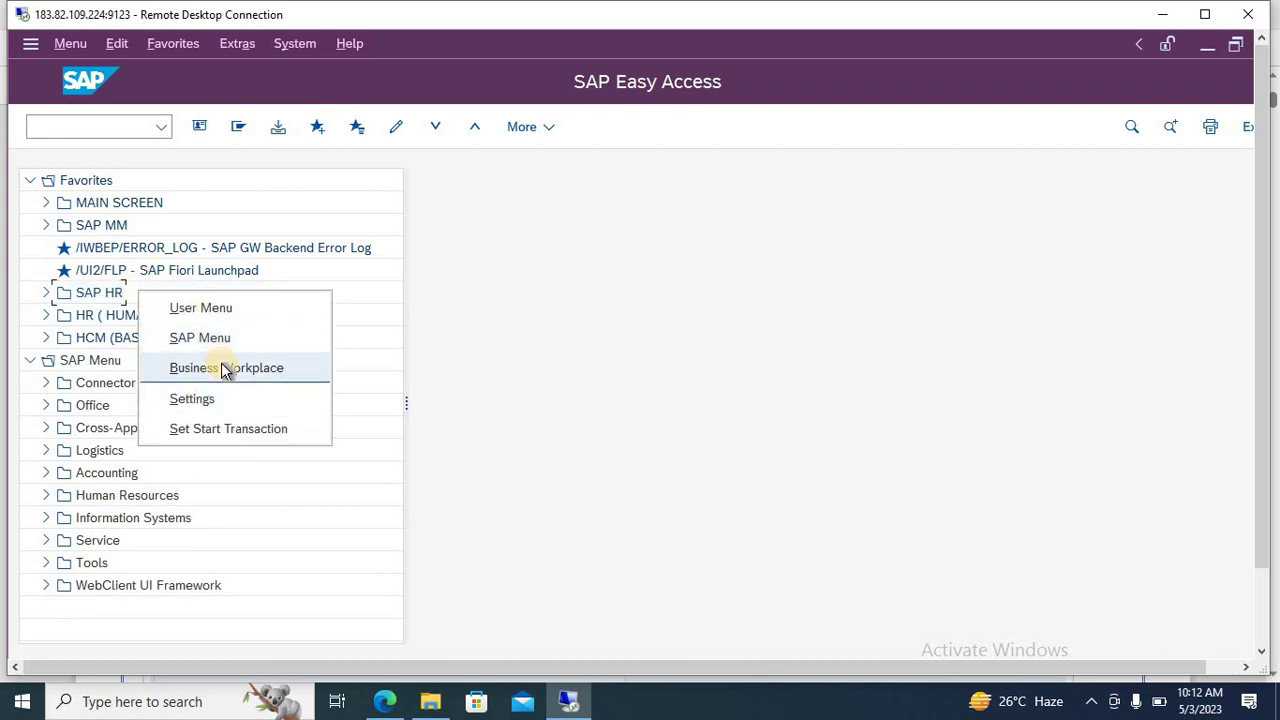
click(106, 297)
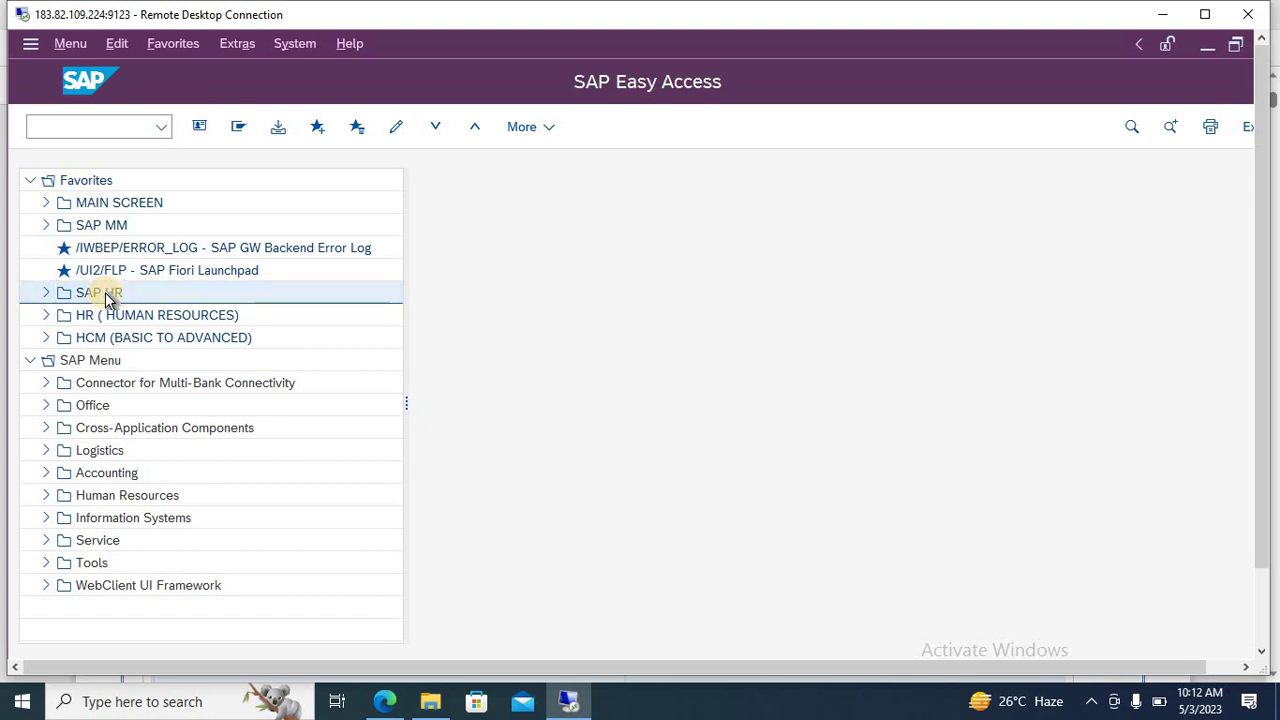
right_click(106, 297)
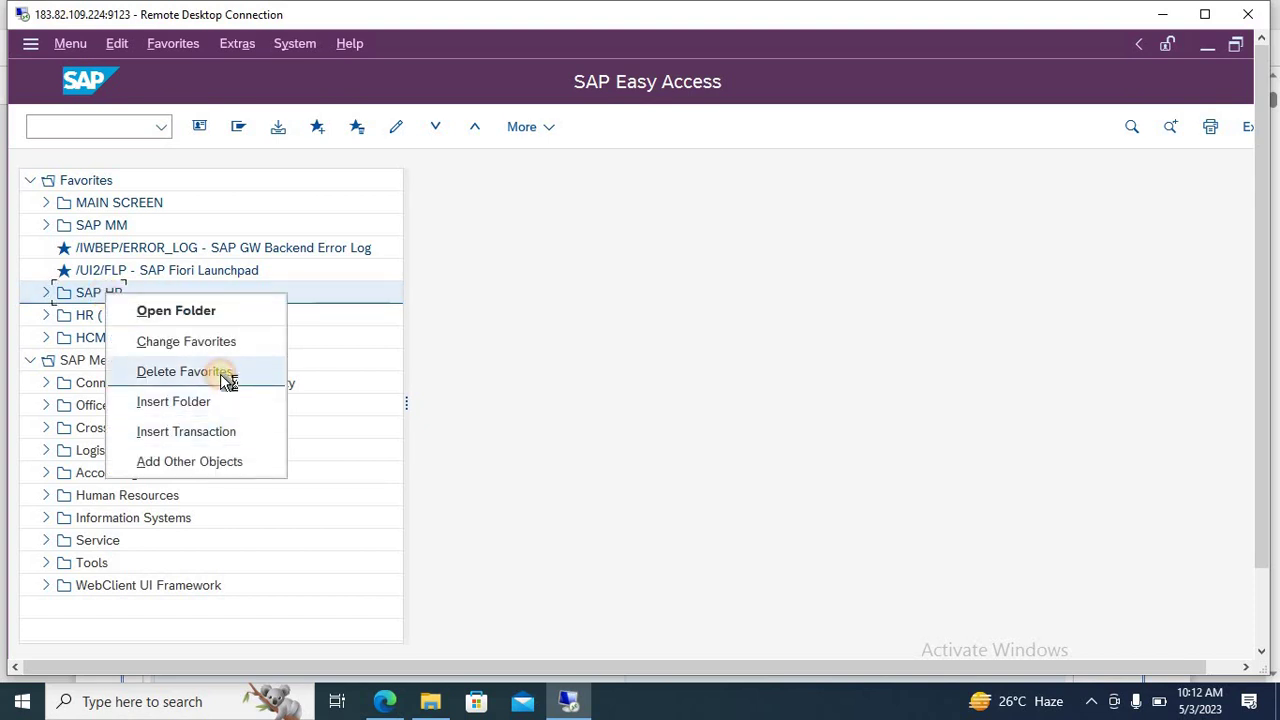
click(266, 373)
click(371, 524)
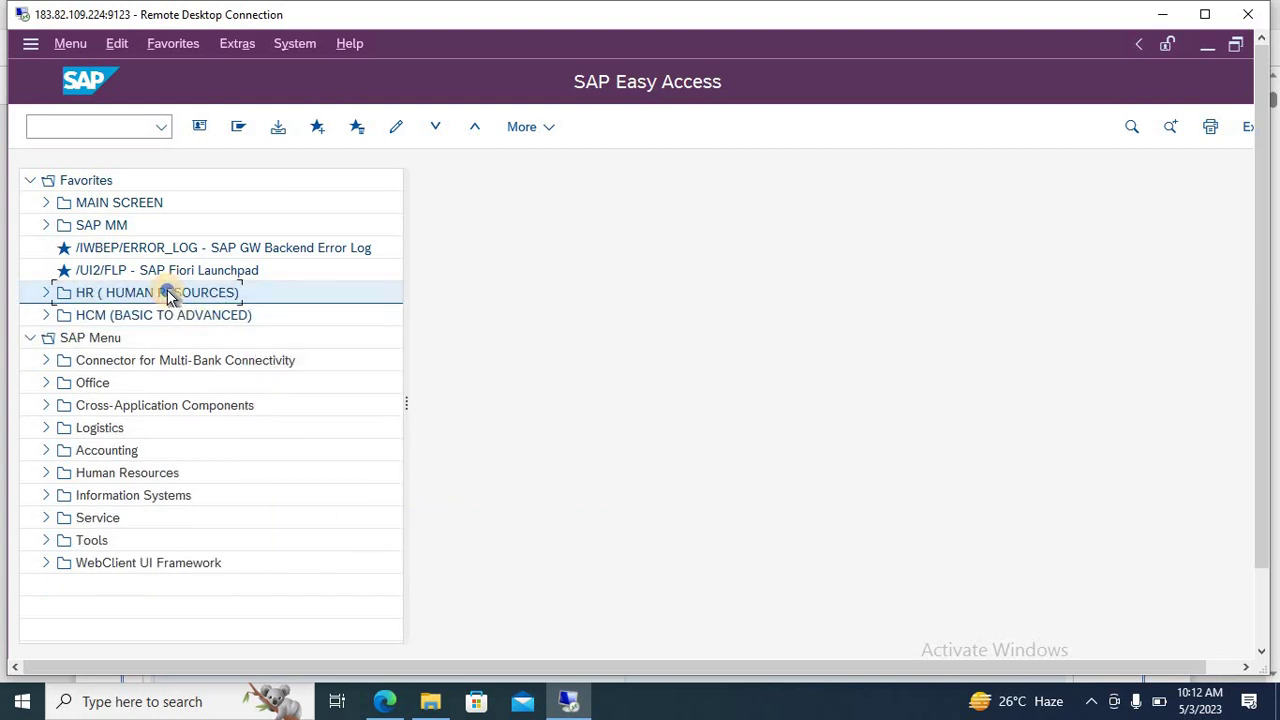
Step: Delete the HR ( HUMAN RESOURCES) folder and its subordinate nodes from the favorites
right_click(205, 293)
click(266, 376)
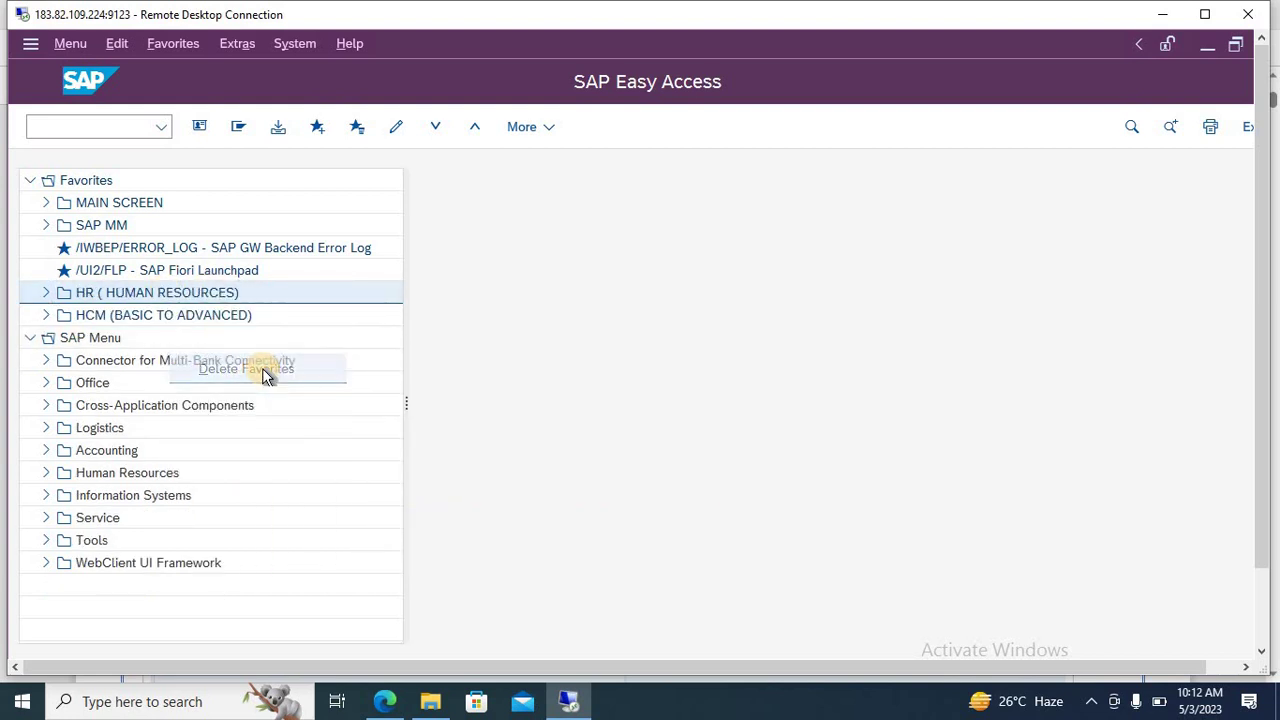
click(372, 522)
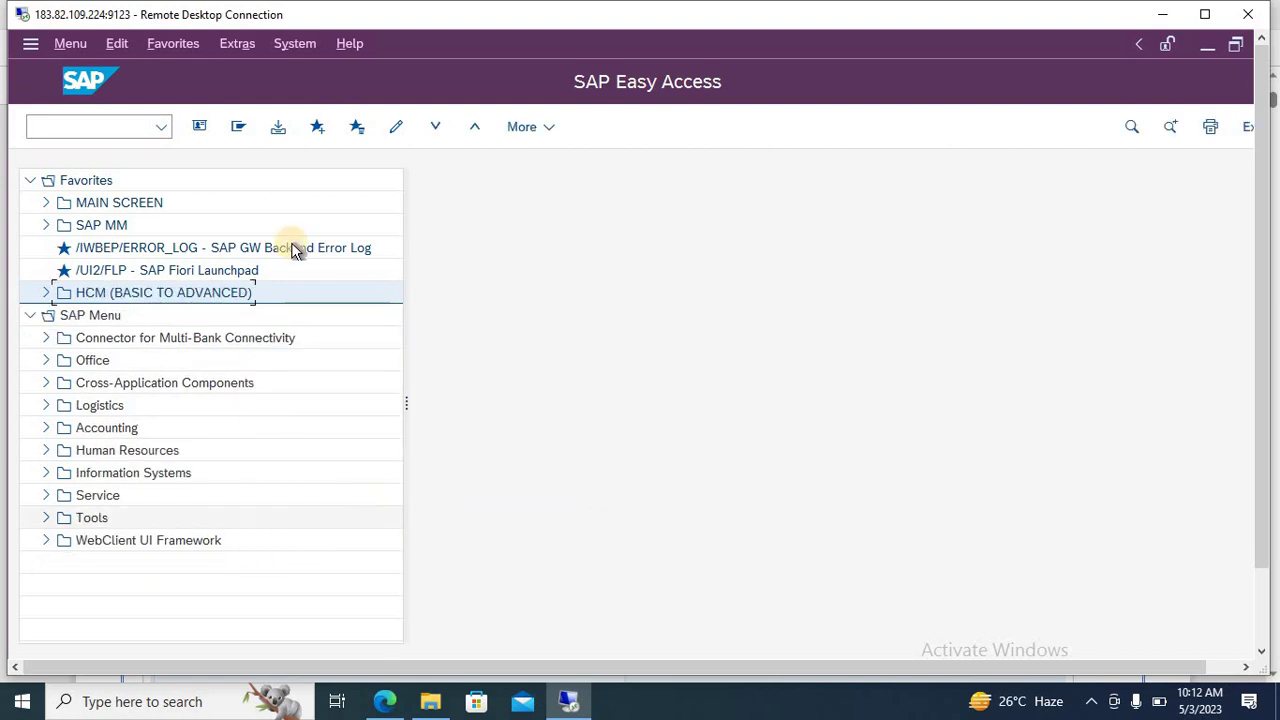
Step: Switch to the PDF notes in Edge and review the section on creating folders in SAP Easy Access on pages 1 and 2
key(alt+Tab)
click(521, 393)
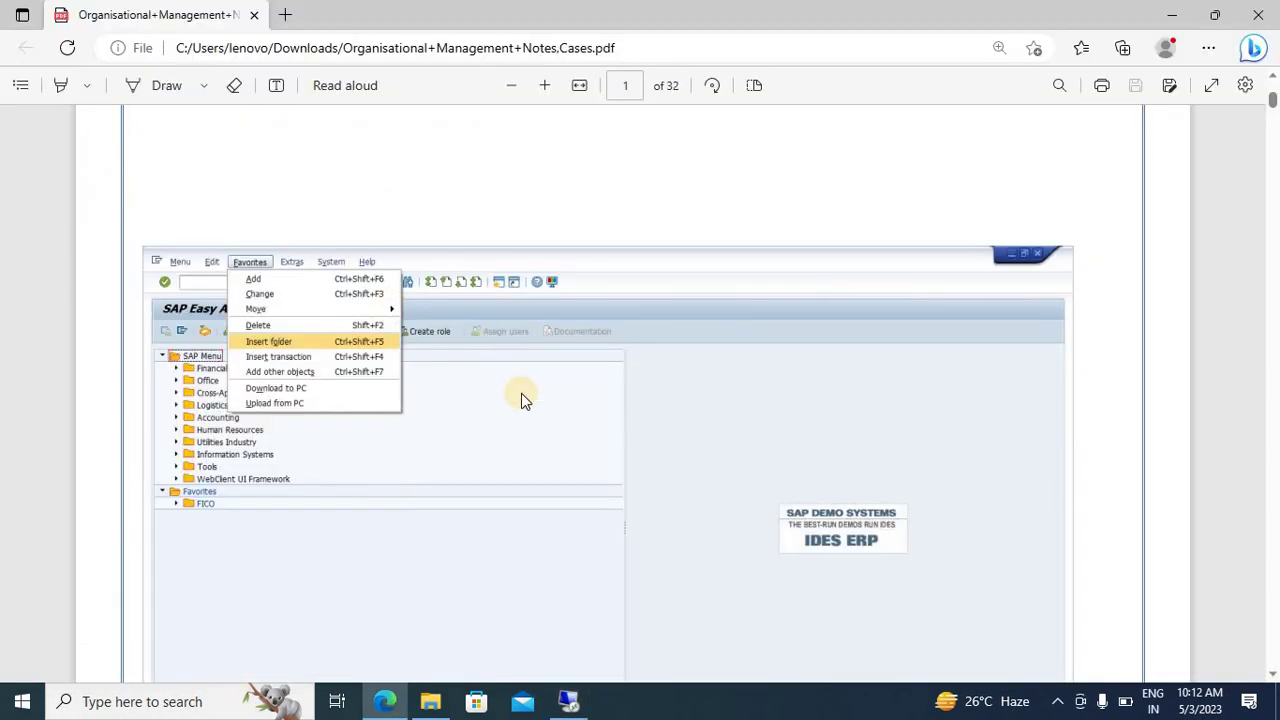
scroll(521, 393, up, 15)
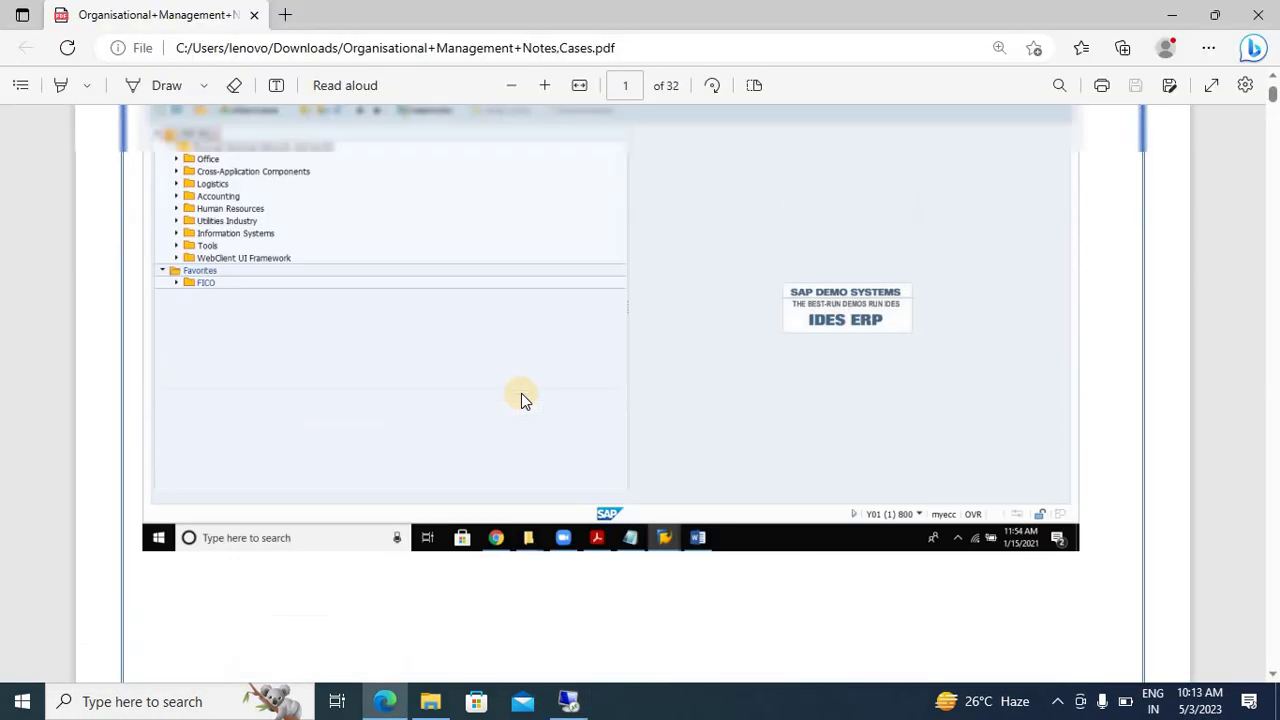
scroll(521, 393, up, 3)
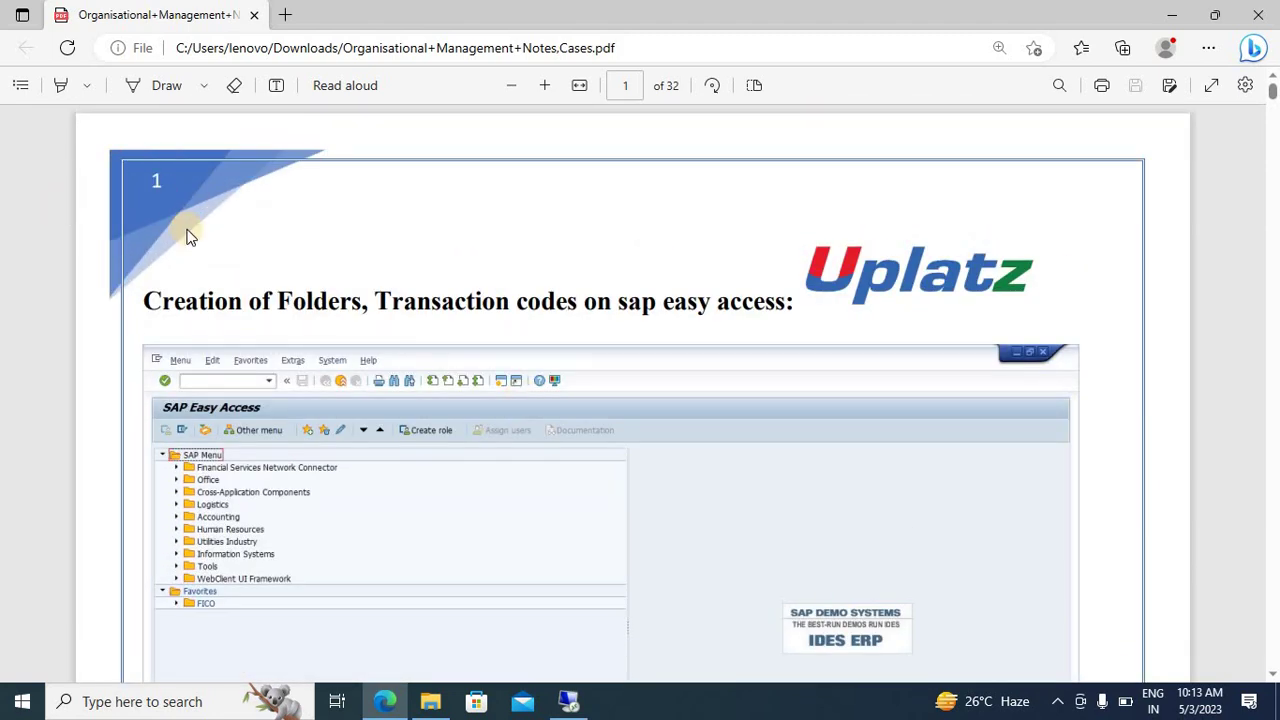
scroll(270, 320, down, 7)
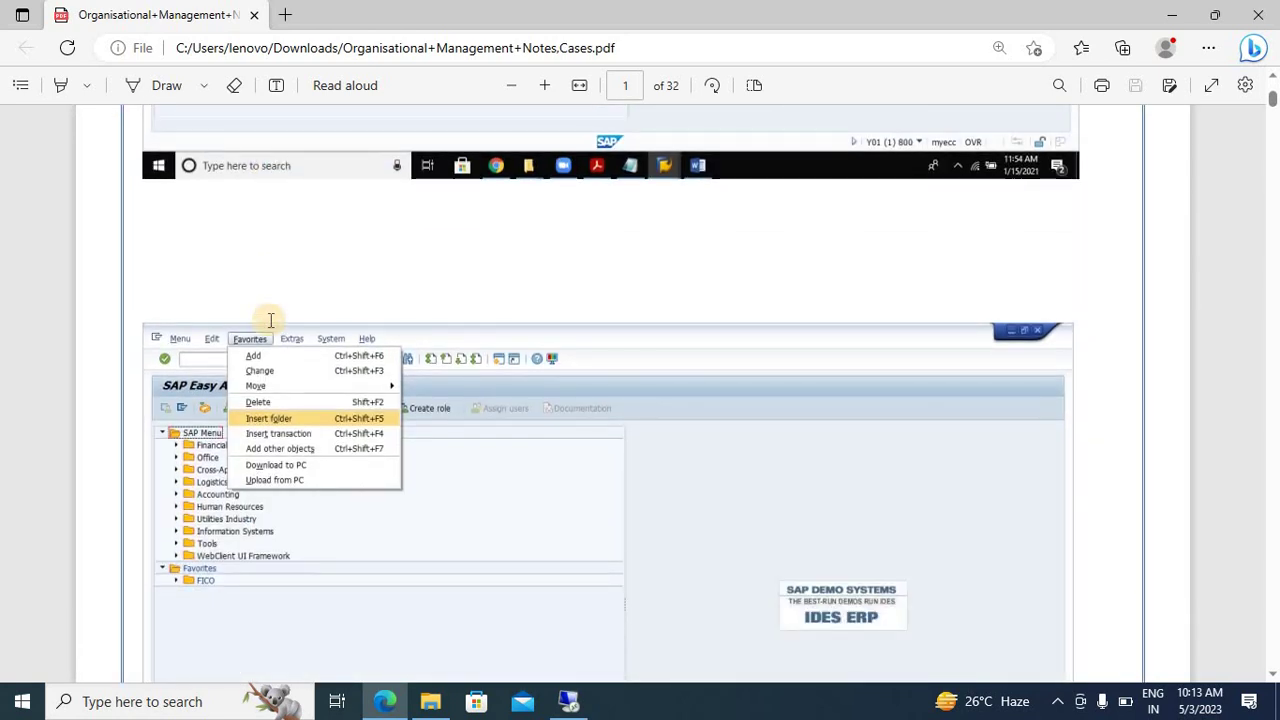
scroll(270, 320, down, 3)
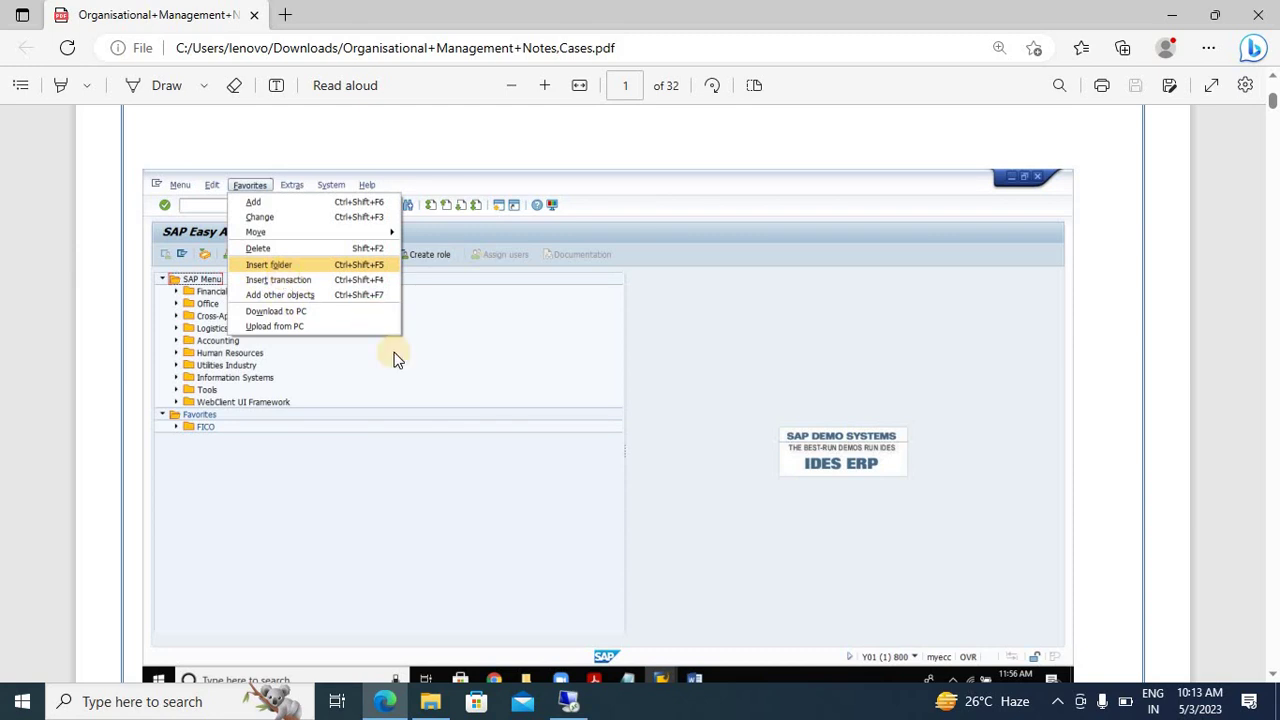
scroll(394, 354, down, 6)
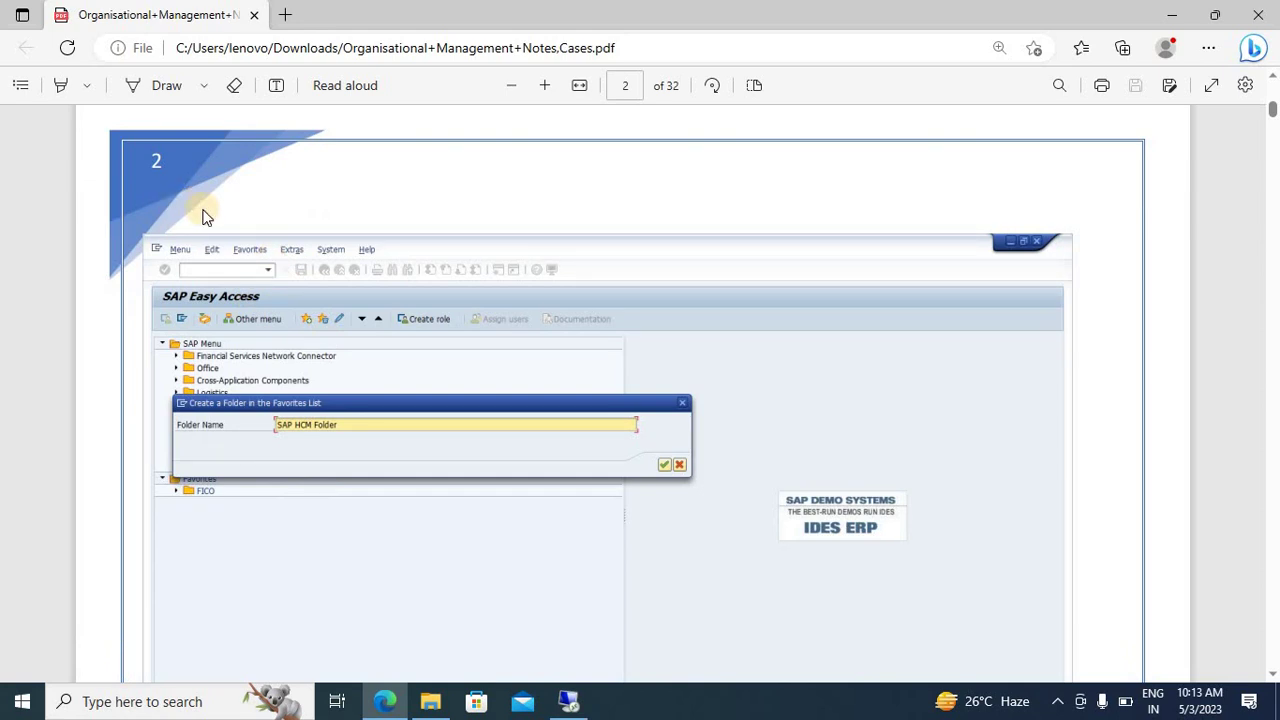
scroll(405, 405, down, 5)
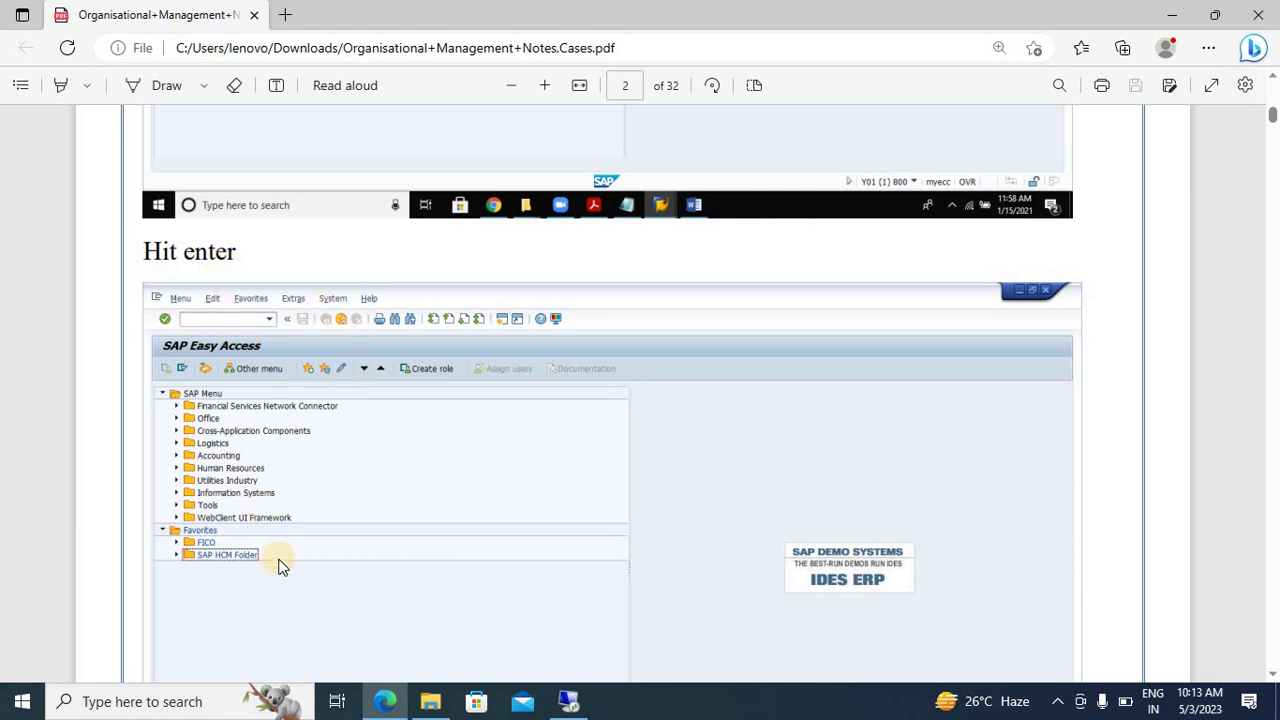
Step: Compare the SAP favorites list with the folder example in the PDF notes, and continue to the page 3 section on creating transaction codes in folders
key(alt+Tab)
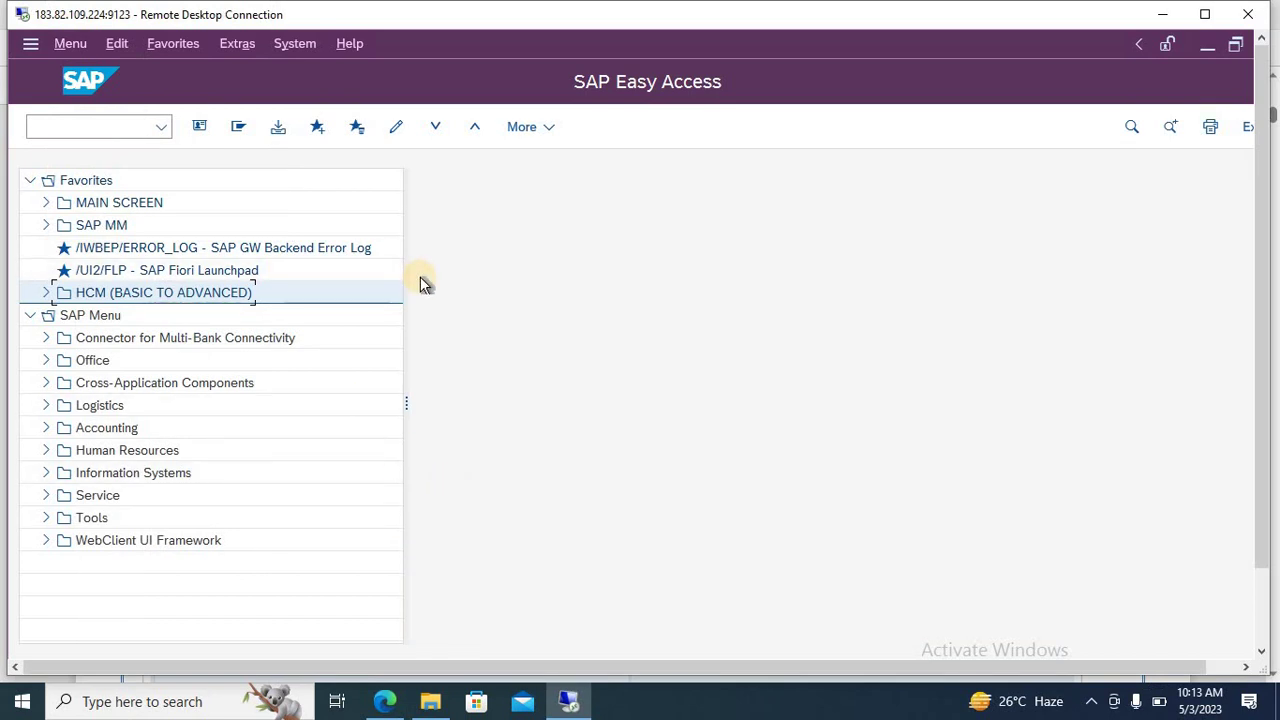
key(alt+Tab)
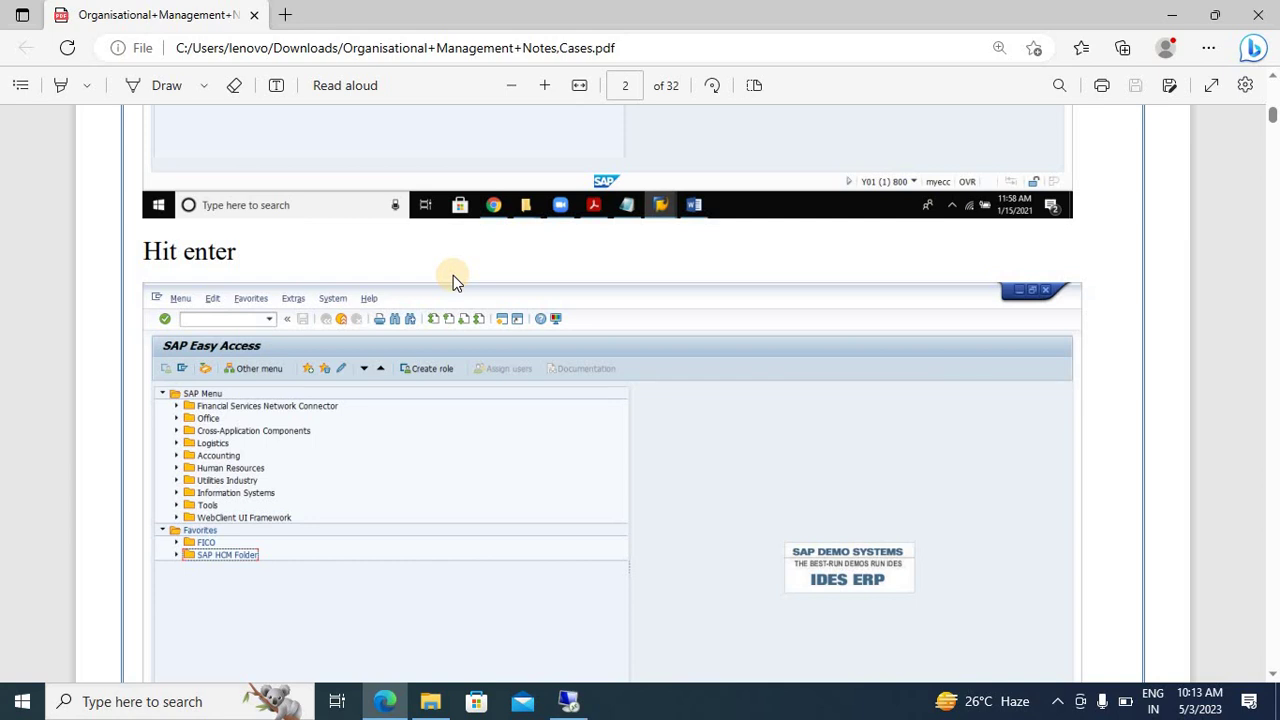
key(alt+Tab)
key(alt+Tab)
scroll(453, 275, down, 5)
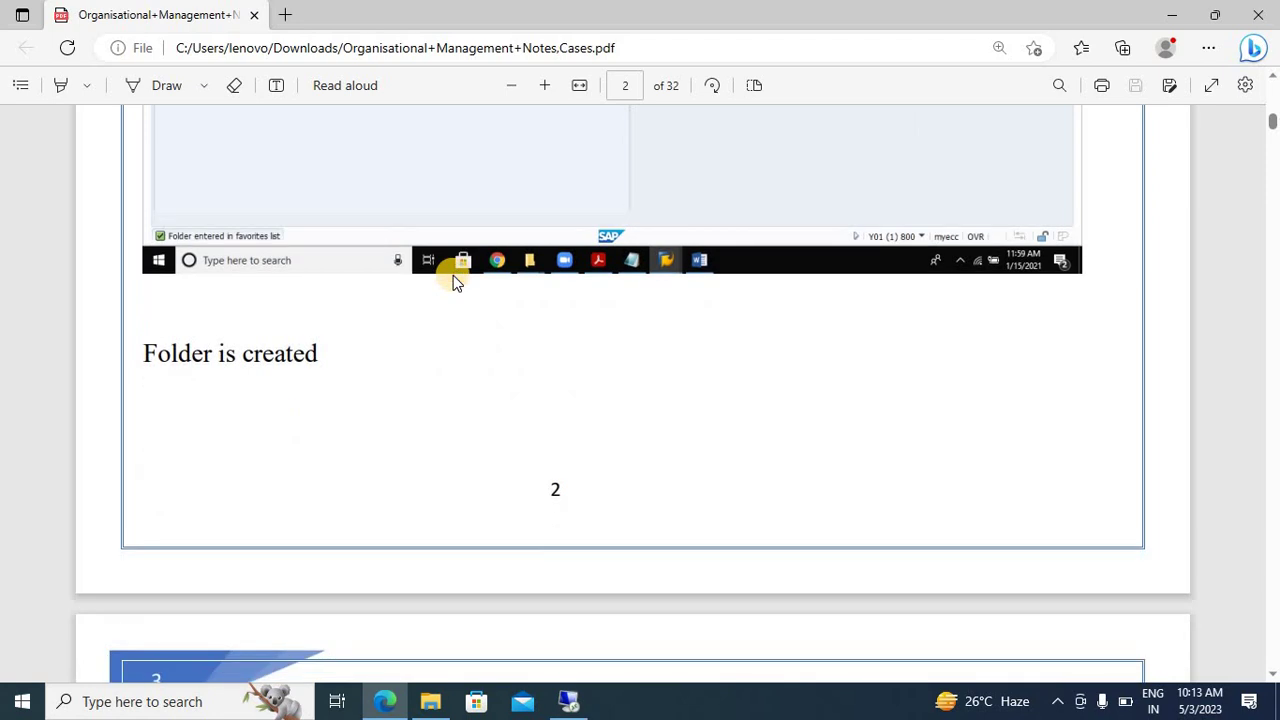
scroll(453, 275, down, 4)
scroll(453, 282, down, 2)
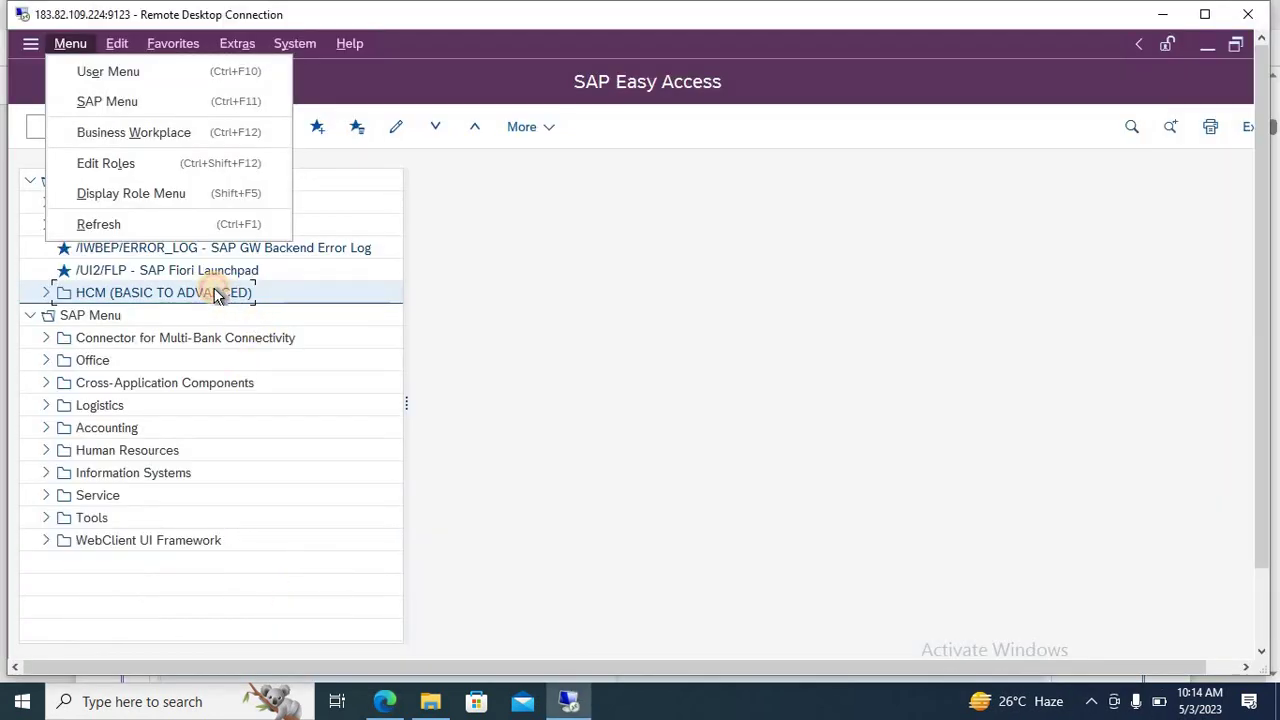
Step: Insert the transaction SPRO into the HCM (BASIC TO ADVANCED) favorites folder in the SAP session
click(216, 297)
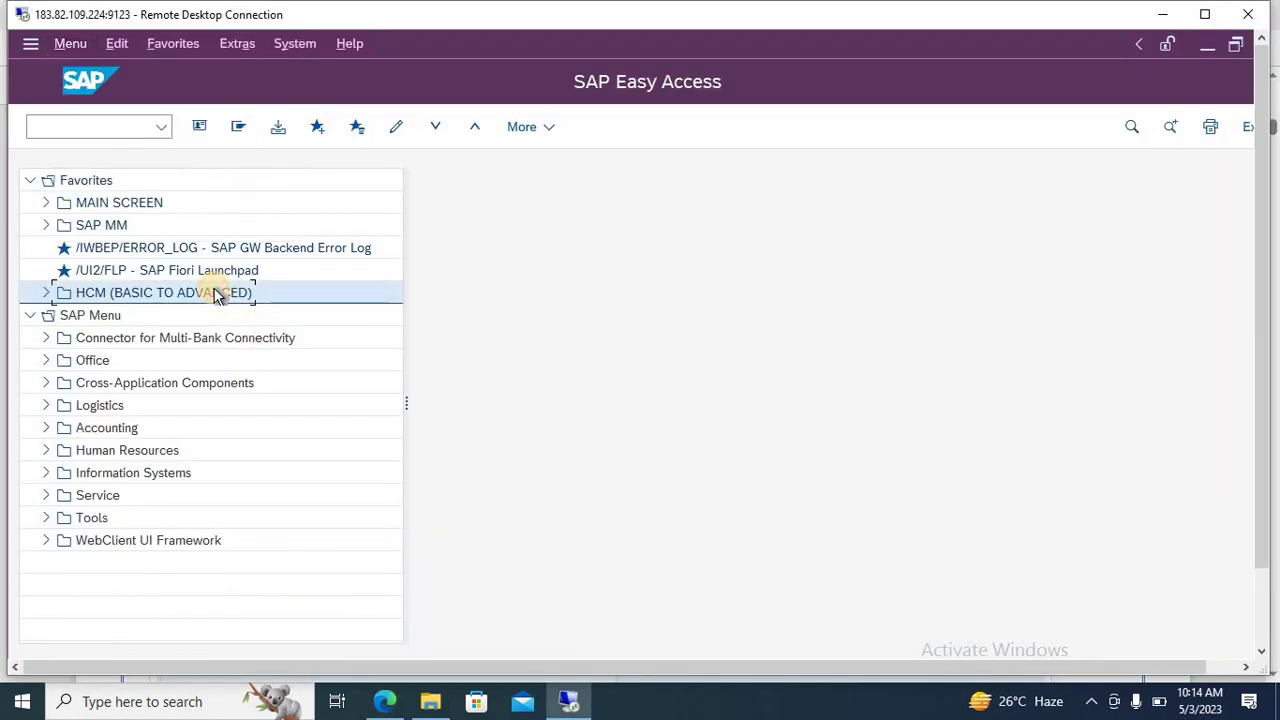
right_click(216, 293)
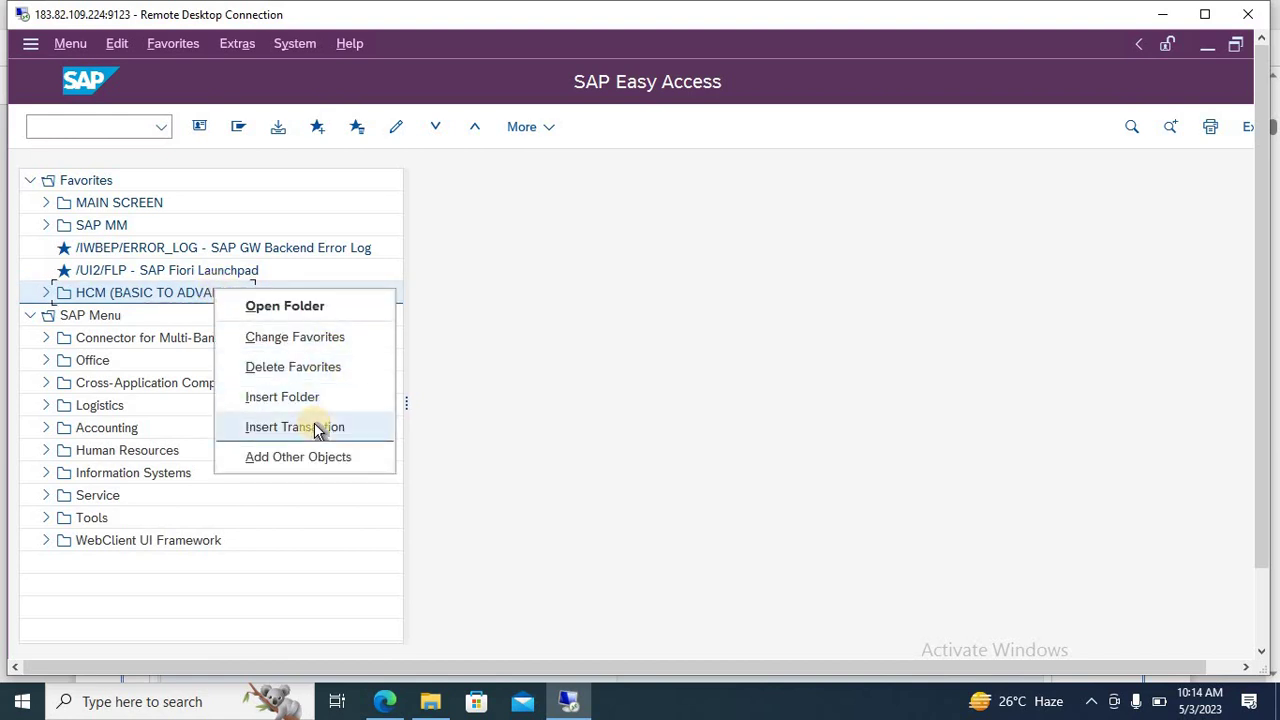
click(42, 297)
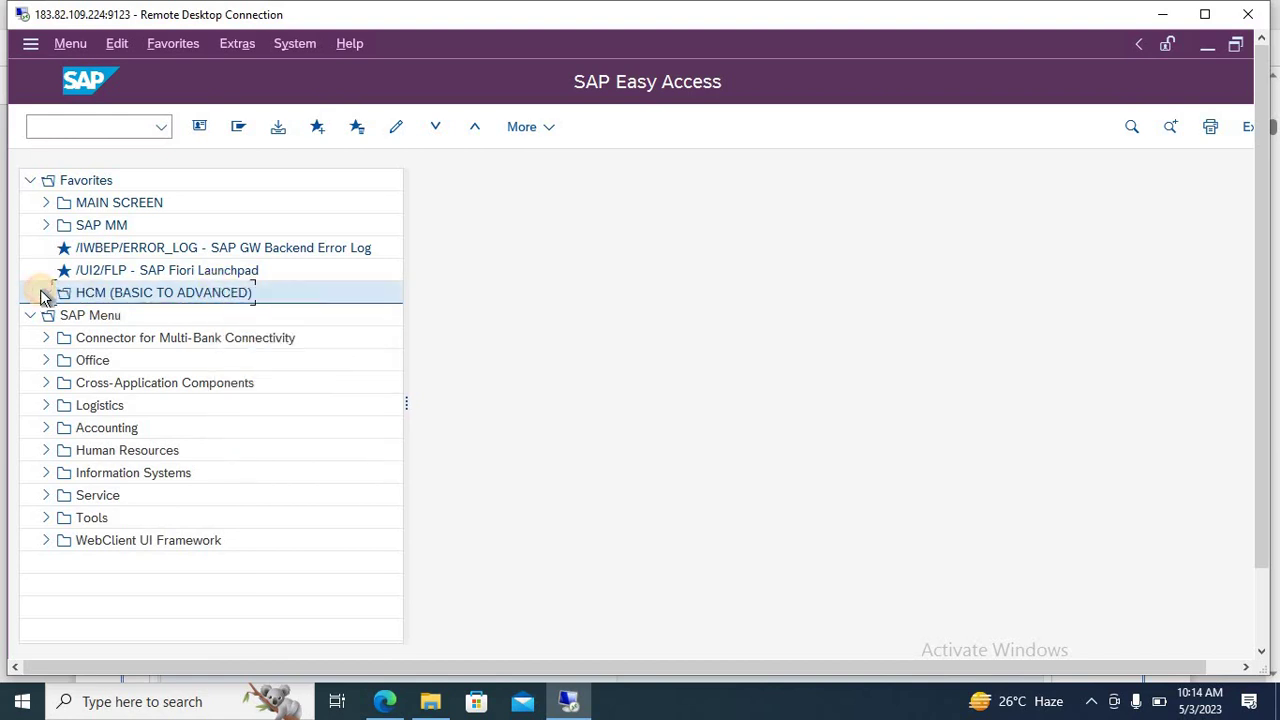
right_click(108, 292)
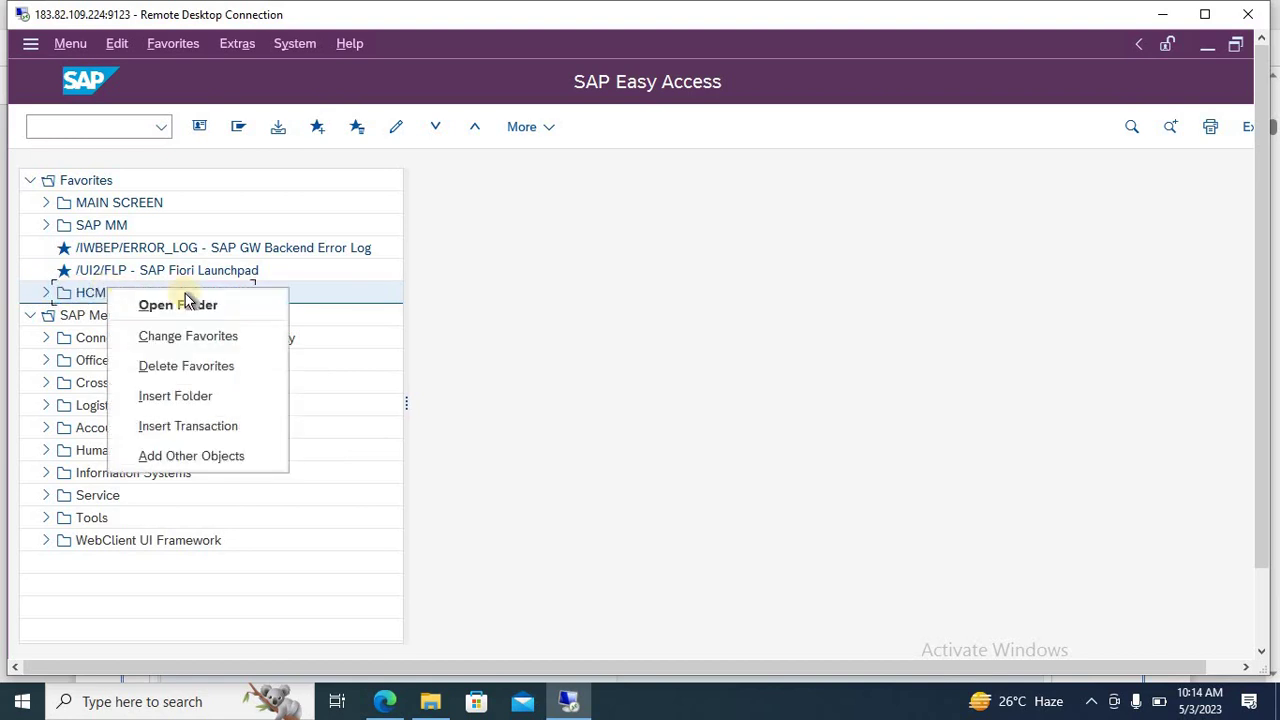
click(186, 424)
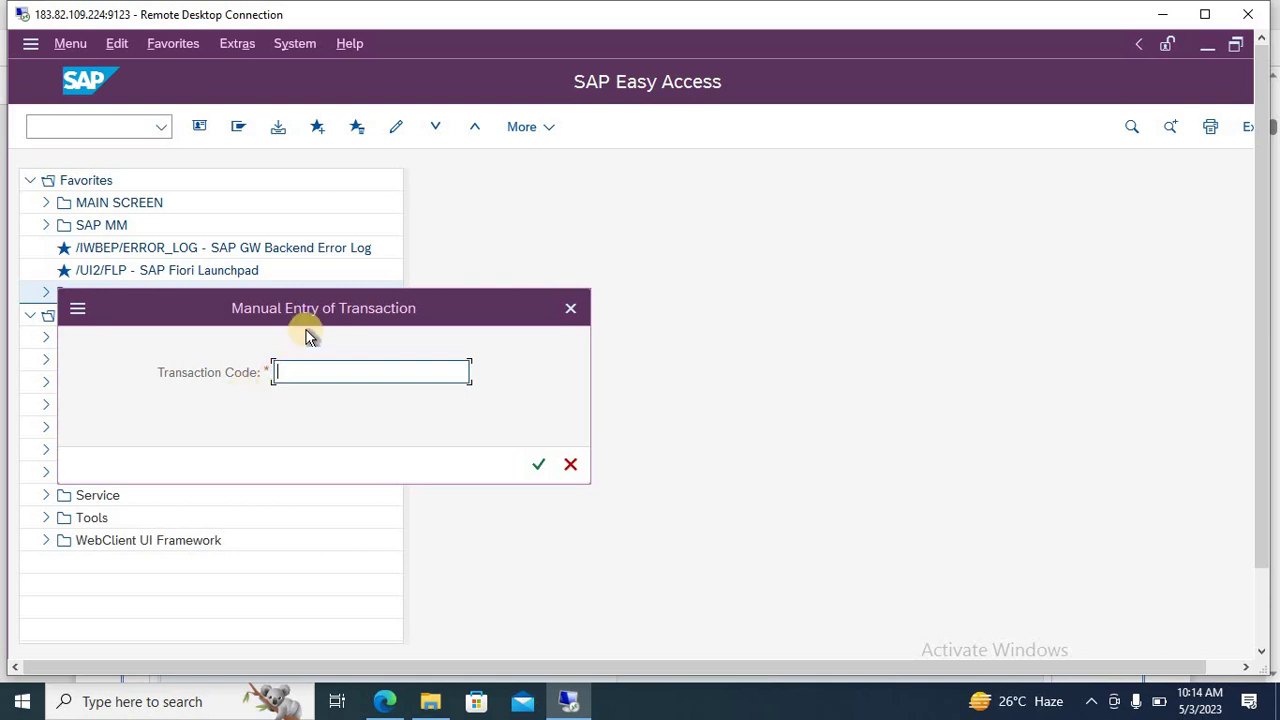
drag(303, 306, 677, 231)
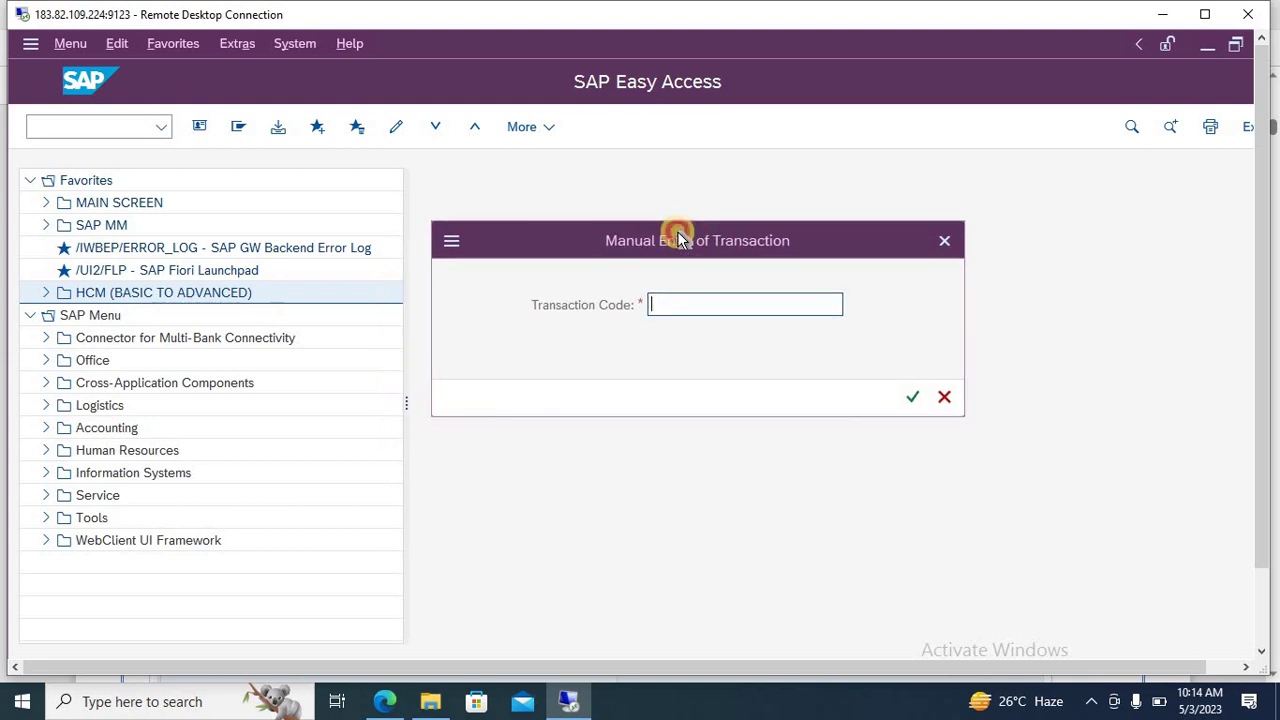
text(SPRO)
click(913, 398)
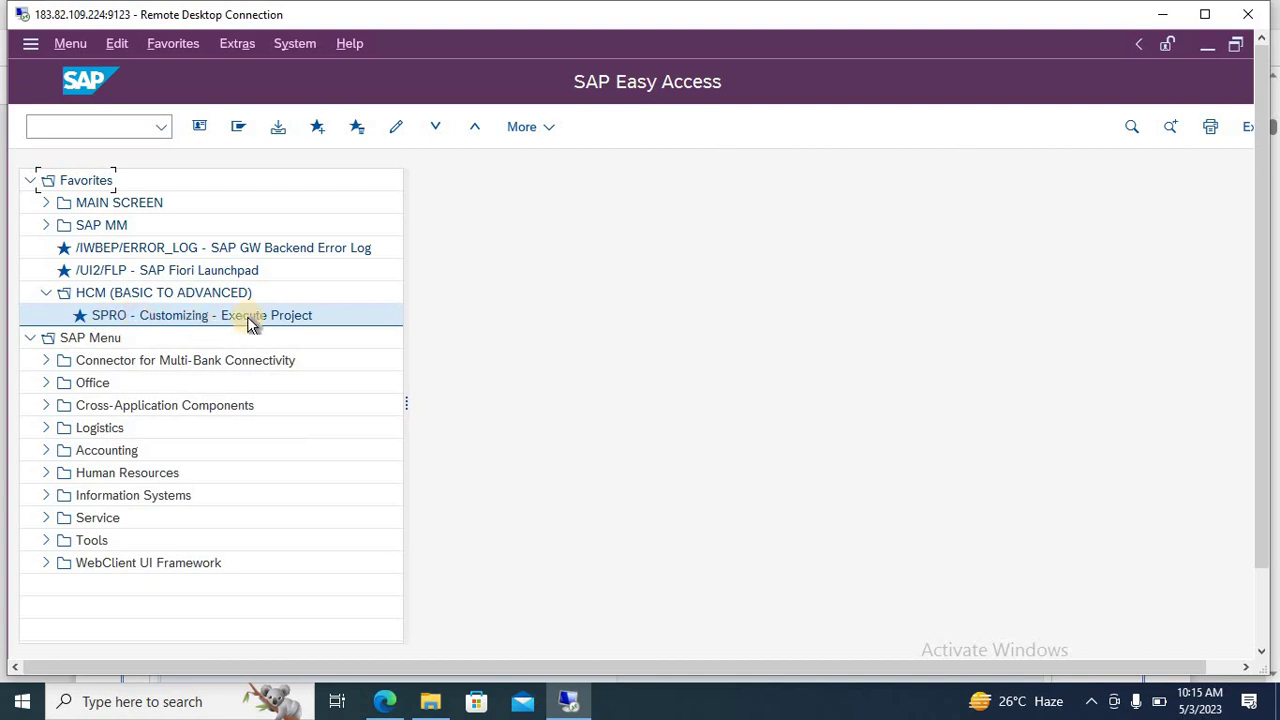
Step: Read the PDF notes on inserting transaction codes into folders, including the PA30 example, and return to the SAP session
key(alt+Tab)
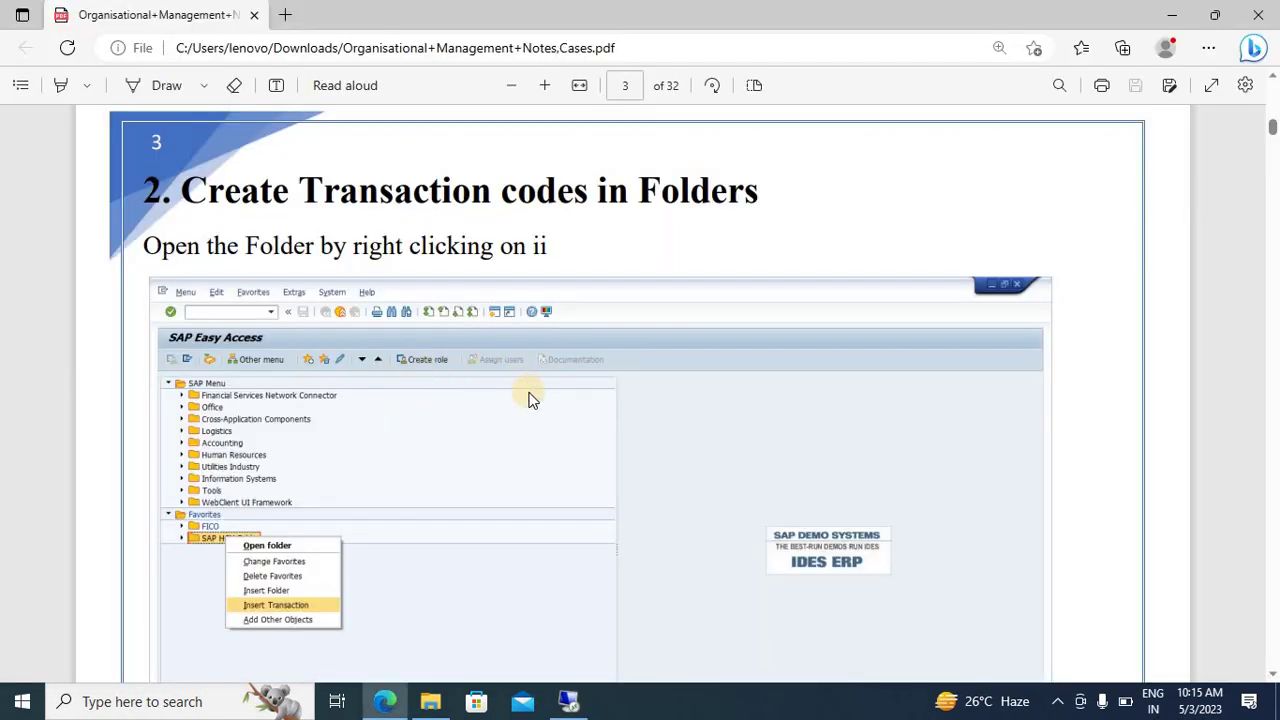
scroll(531, 399, down, 2)
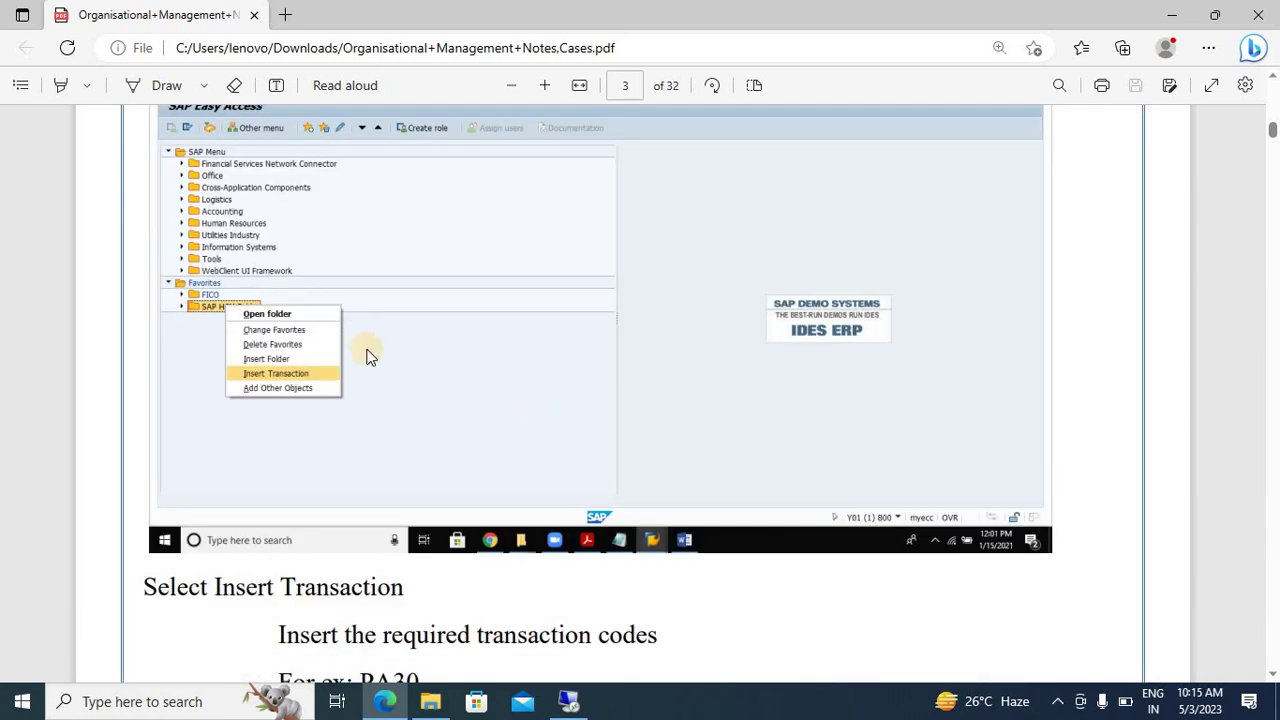
scroll(560, 385, down, 2)
scroll(560, 388, down, 2)
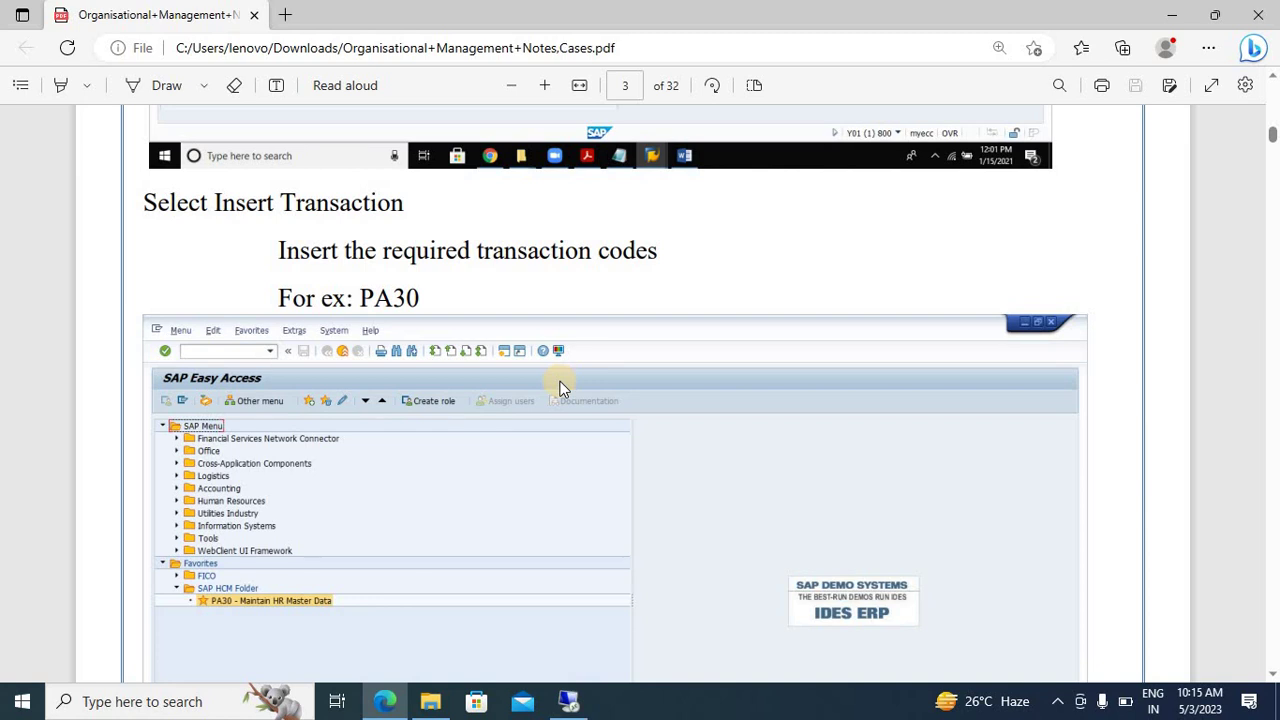
scroll(560, 388, down, 1)
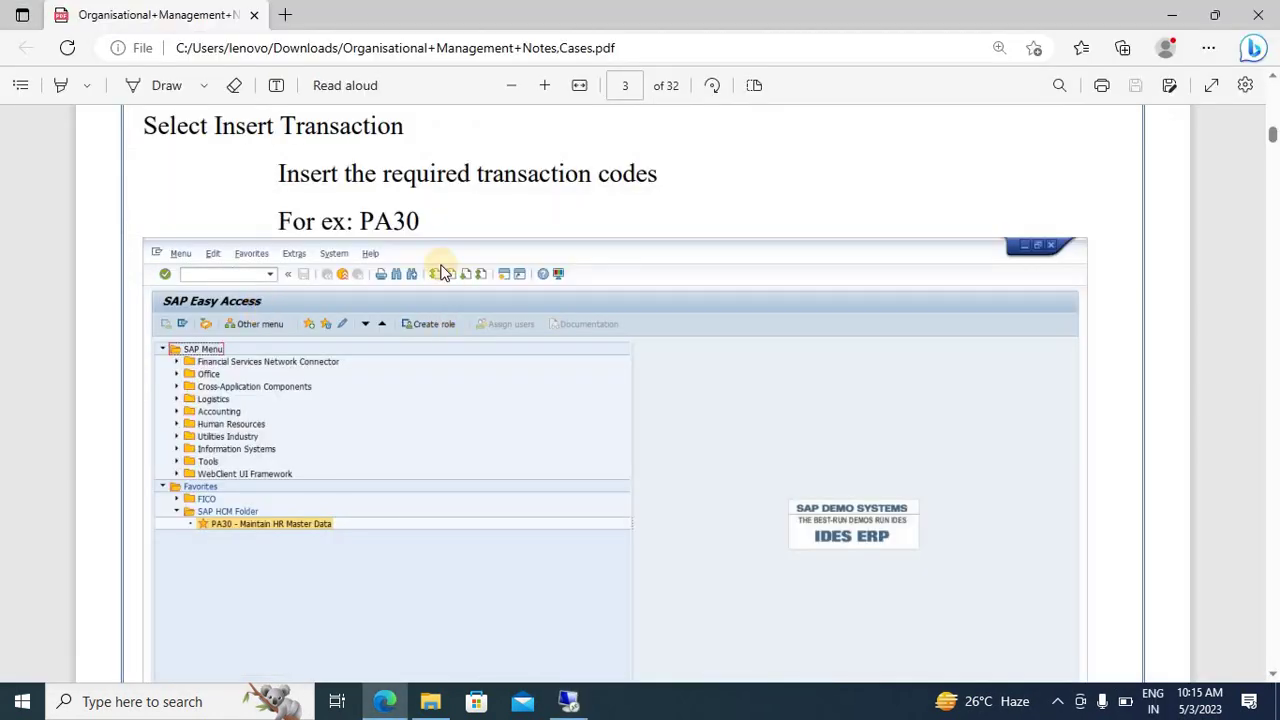
double_click(428, 217)
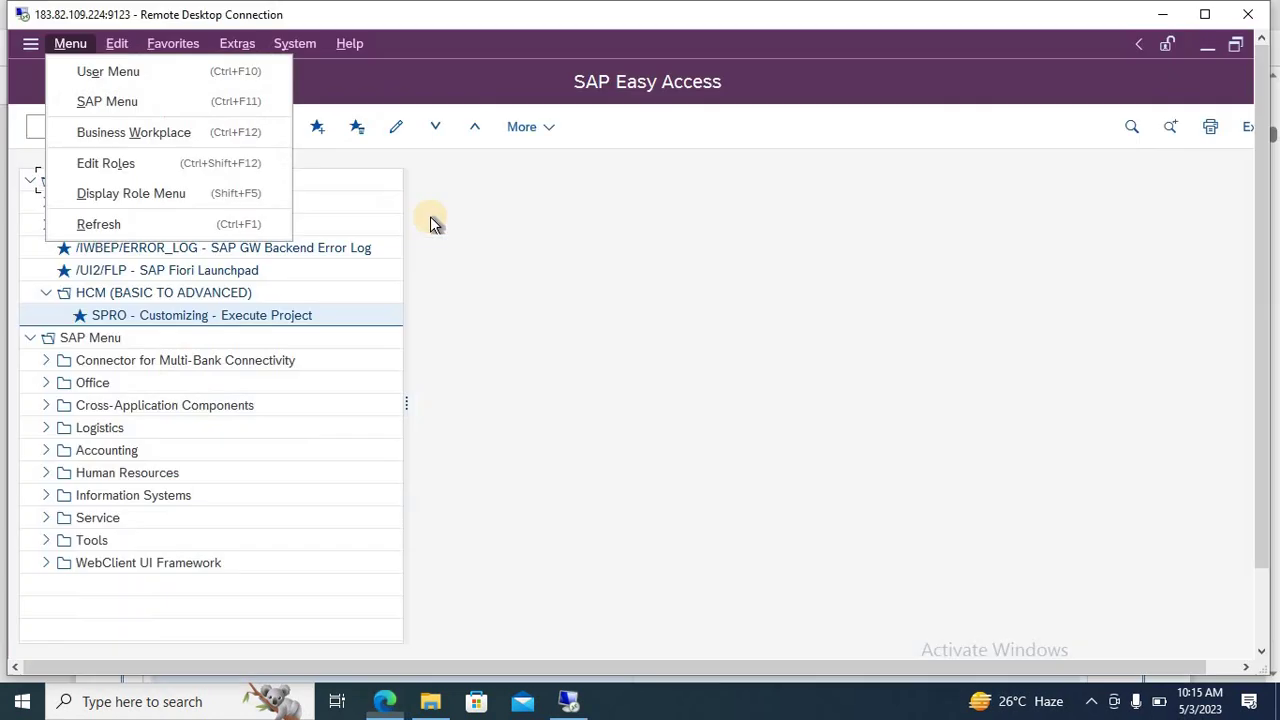
click(434, 220)
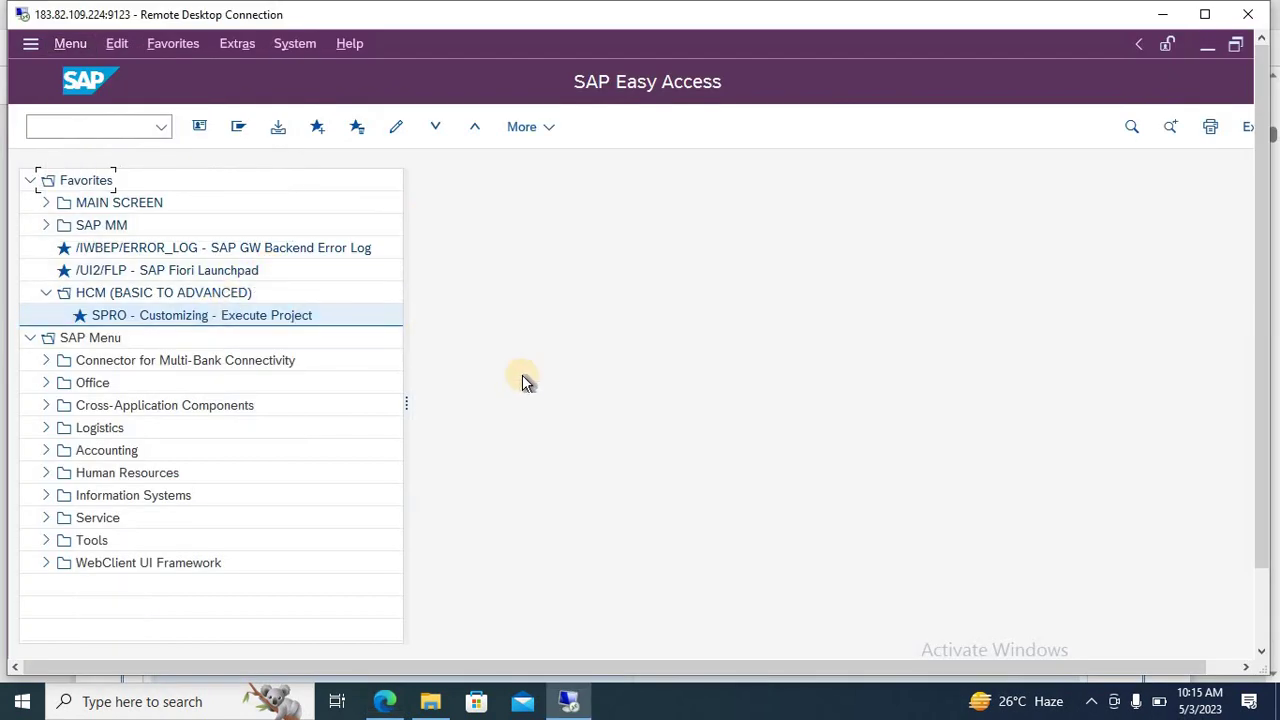
Step: Review the rest of page 3 in the PDF notes, then return to SAP and collapse the HCM (BASIC TO ADVANCED) folder
key(alt+Tab)
scroll(525, 380, down, 5)
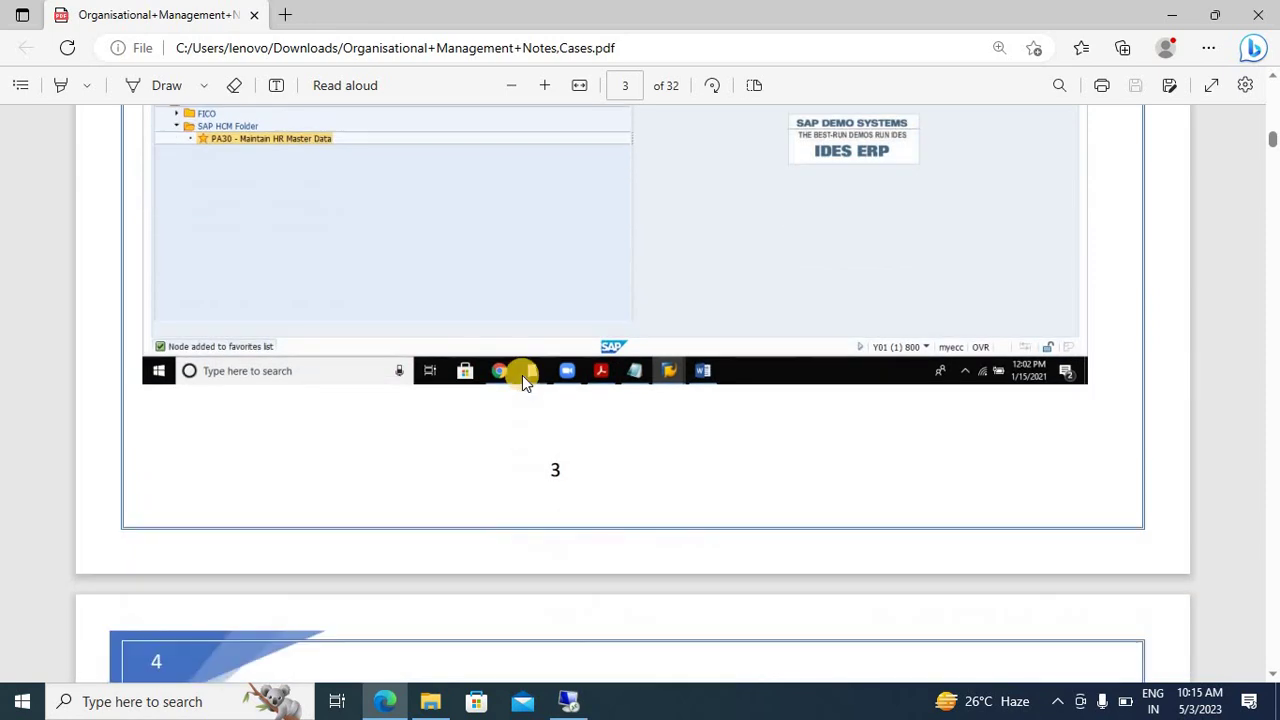
scroll(522, 378, down, 1)
scroll(583, 392, up, 1)
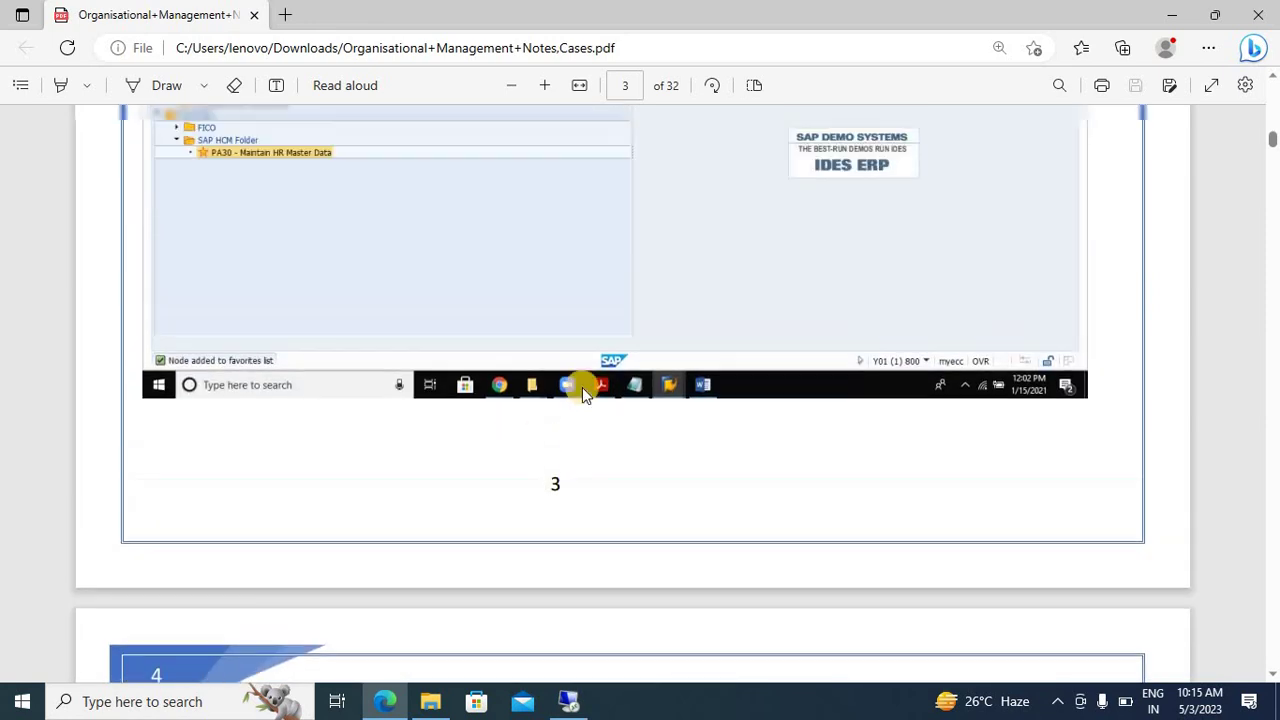
scroll(582, 387, up, 2)
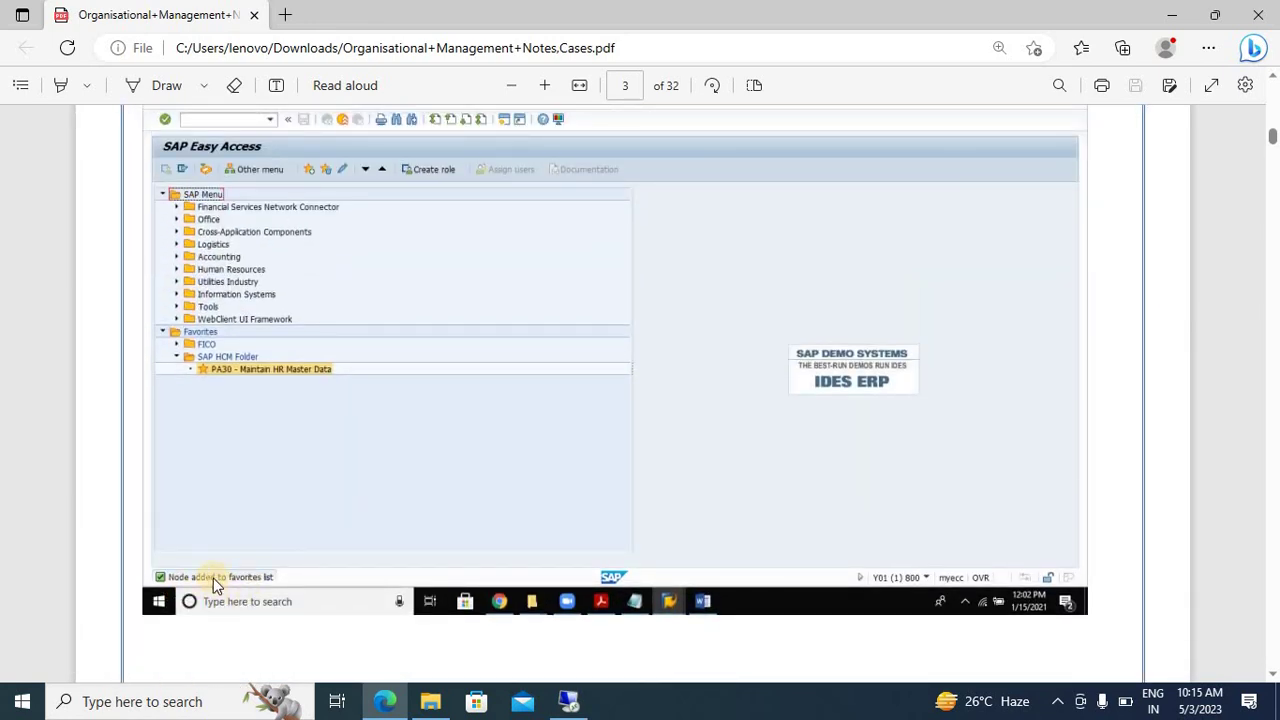
key(alt+Tab)
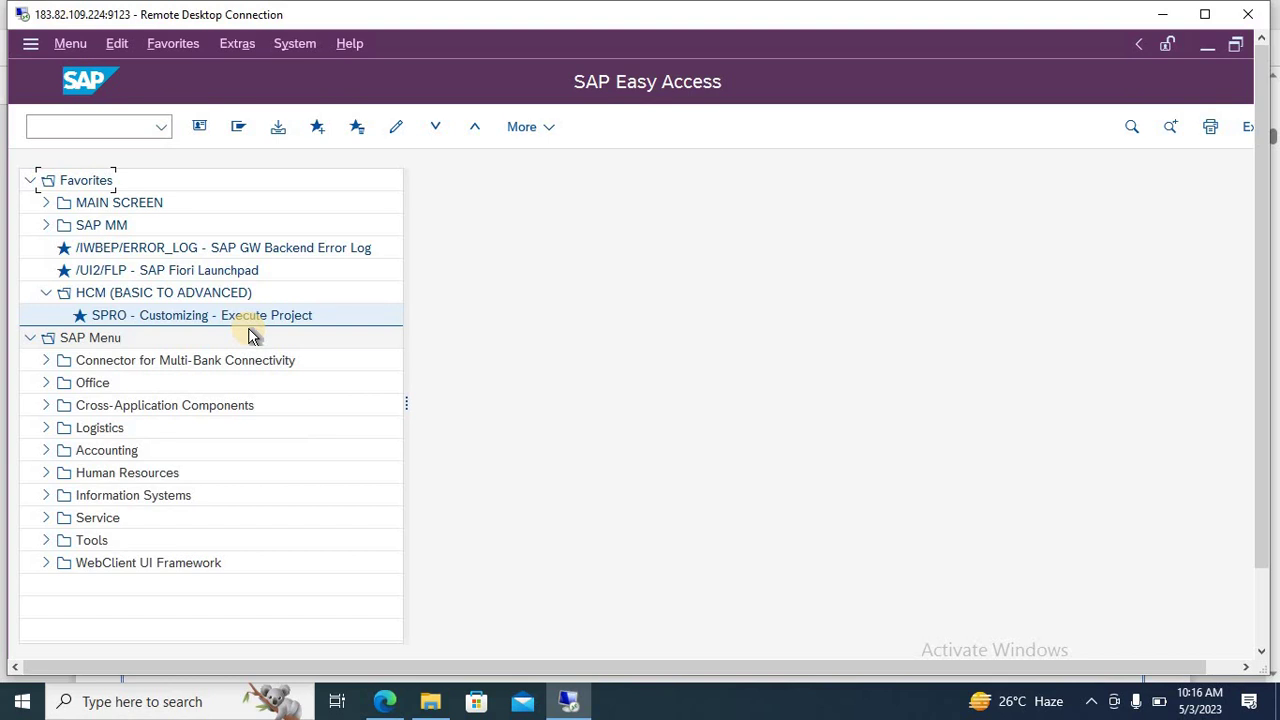
click(46, 293)
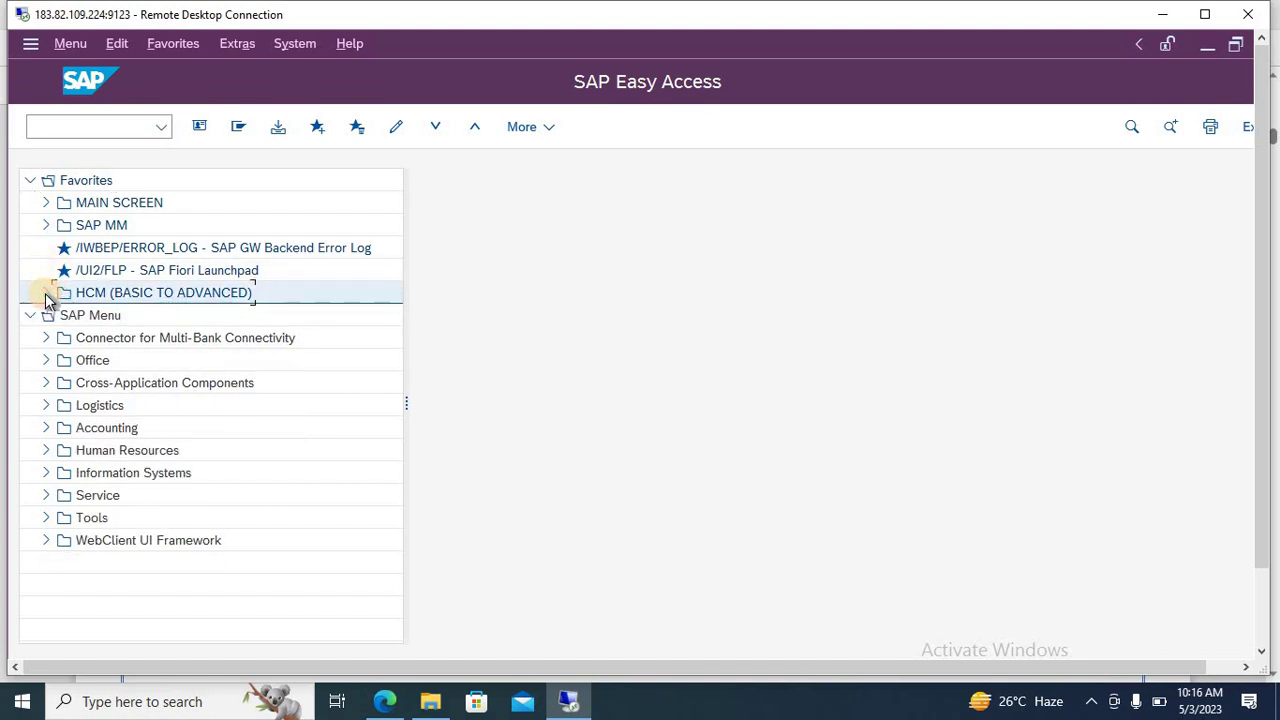
Step: Open the Customizing: Execute Project screen from the SAP Menu through Tools, Customizing and IMG
click(44, 518)
click(59, 337)
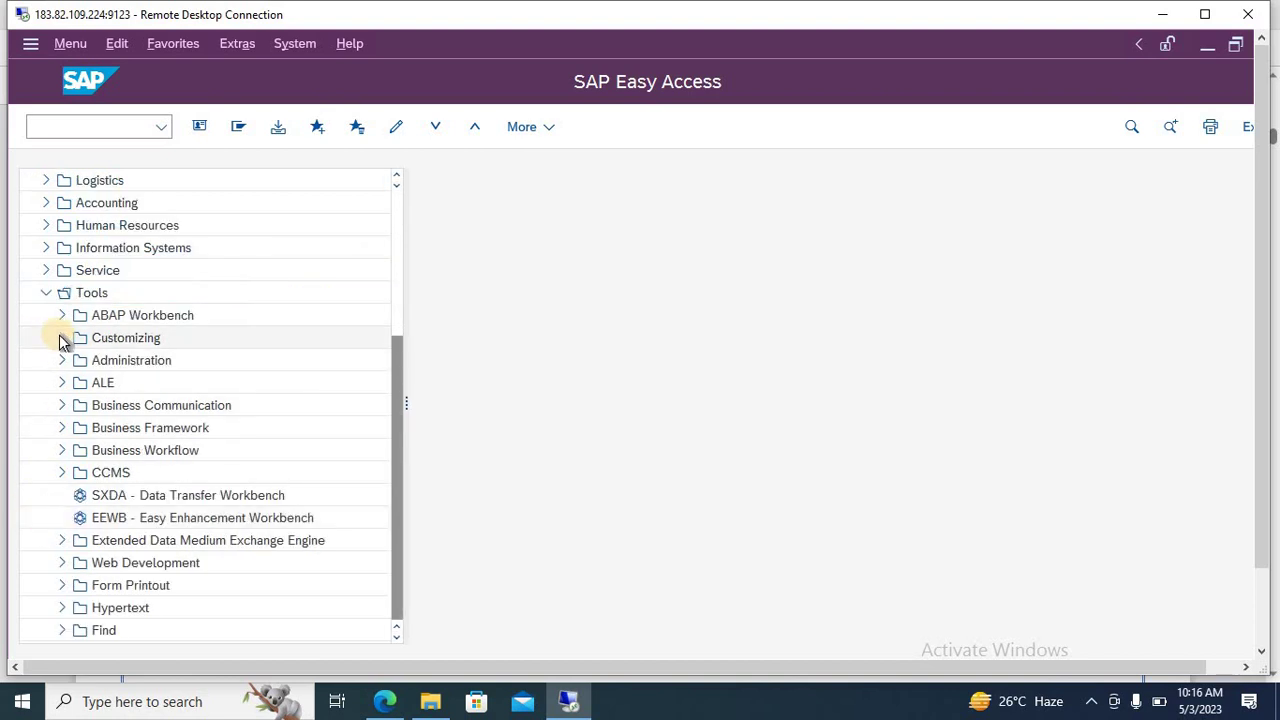
click(84, 364)
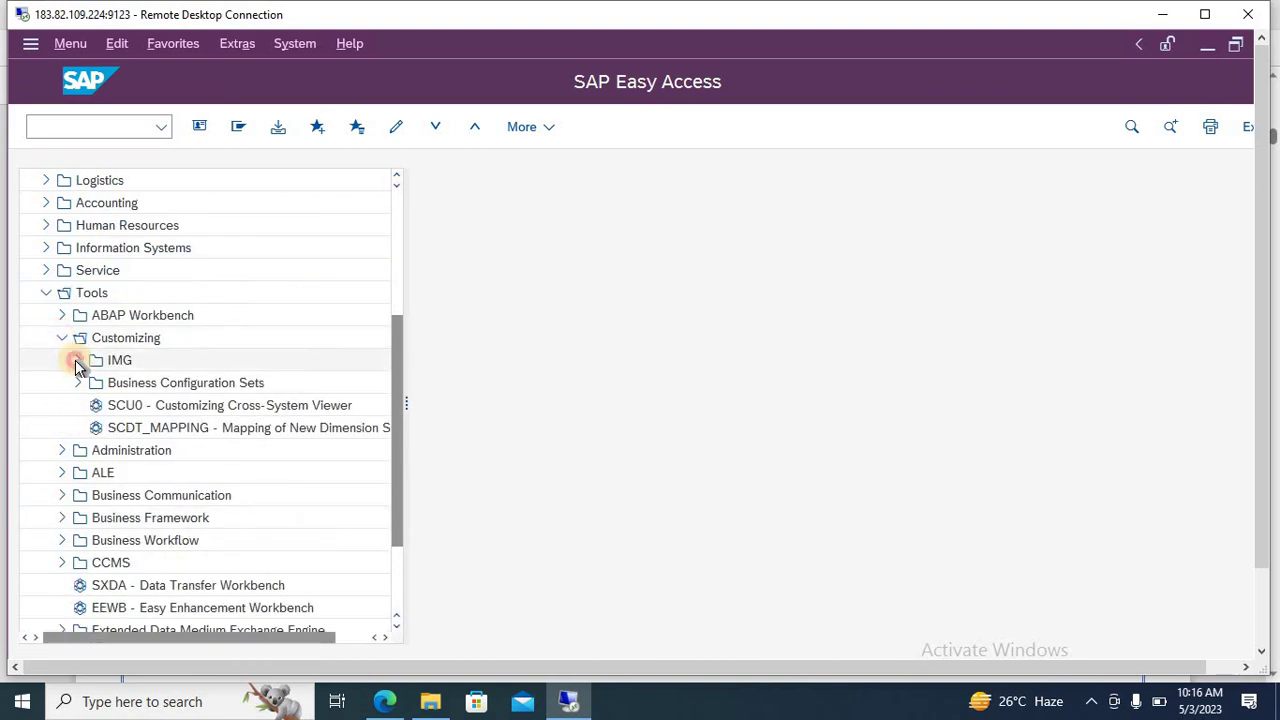
double_click(135, 385)
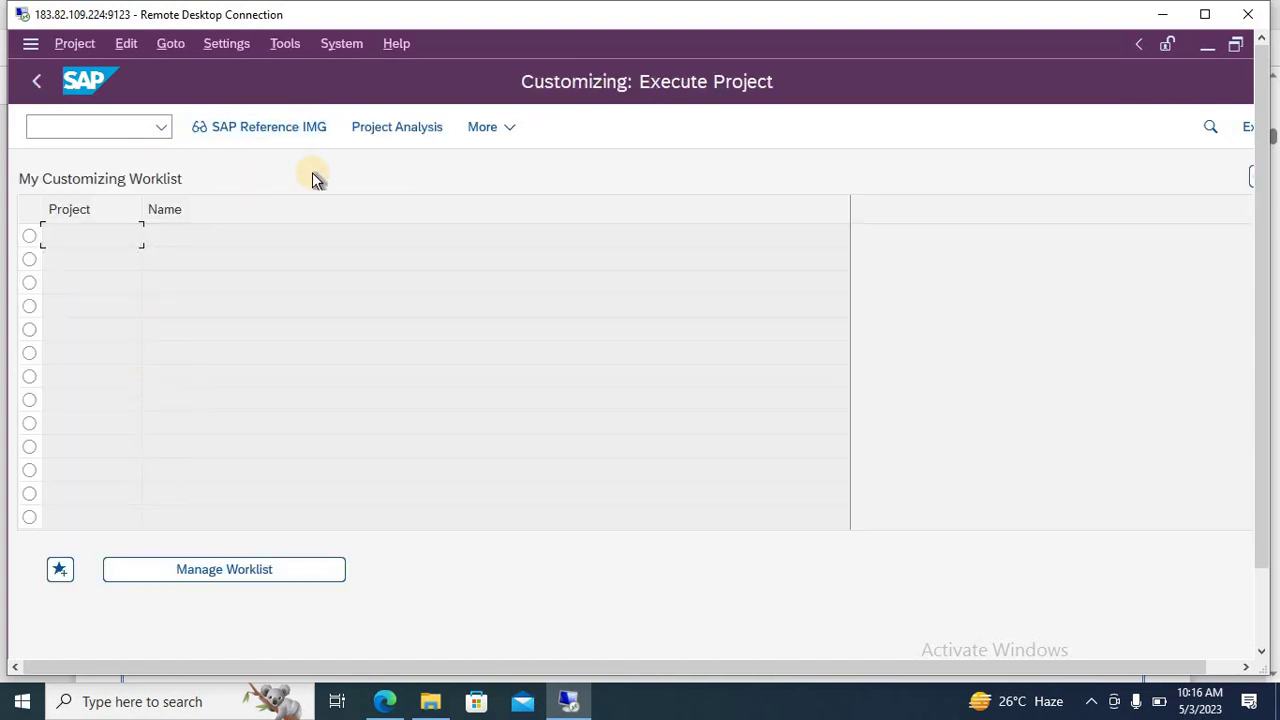
Step: Leave the Execute Project screen and collapse the IMG, Customizing and Tools folders in the SAP Menu
click(130, 125)
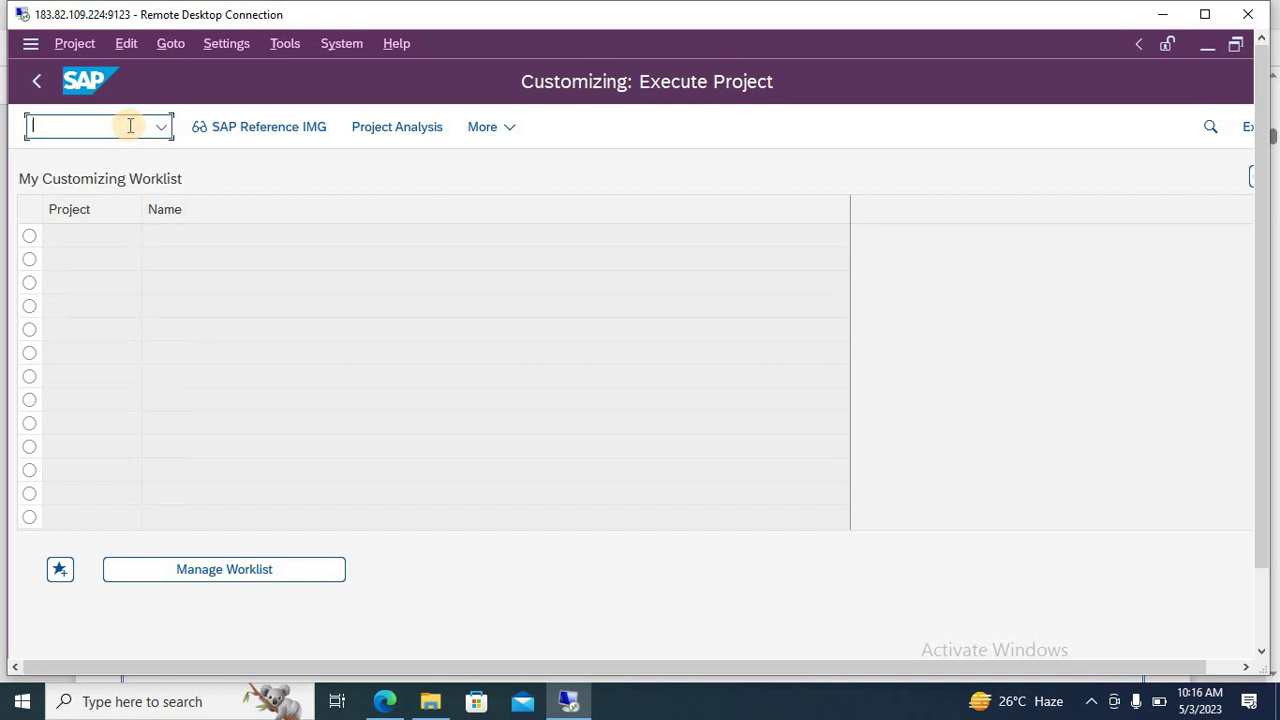
key(F3)
click(77, 361)
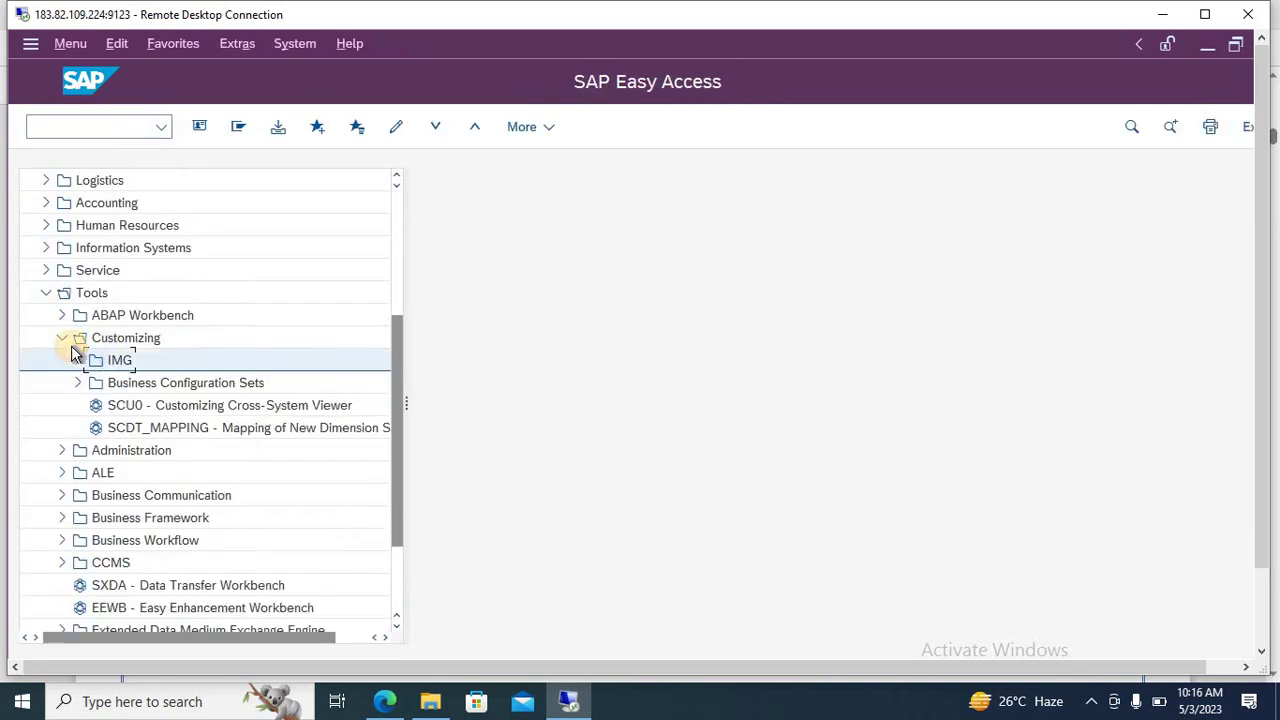
click(62, 343)
click(46, 296)
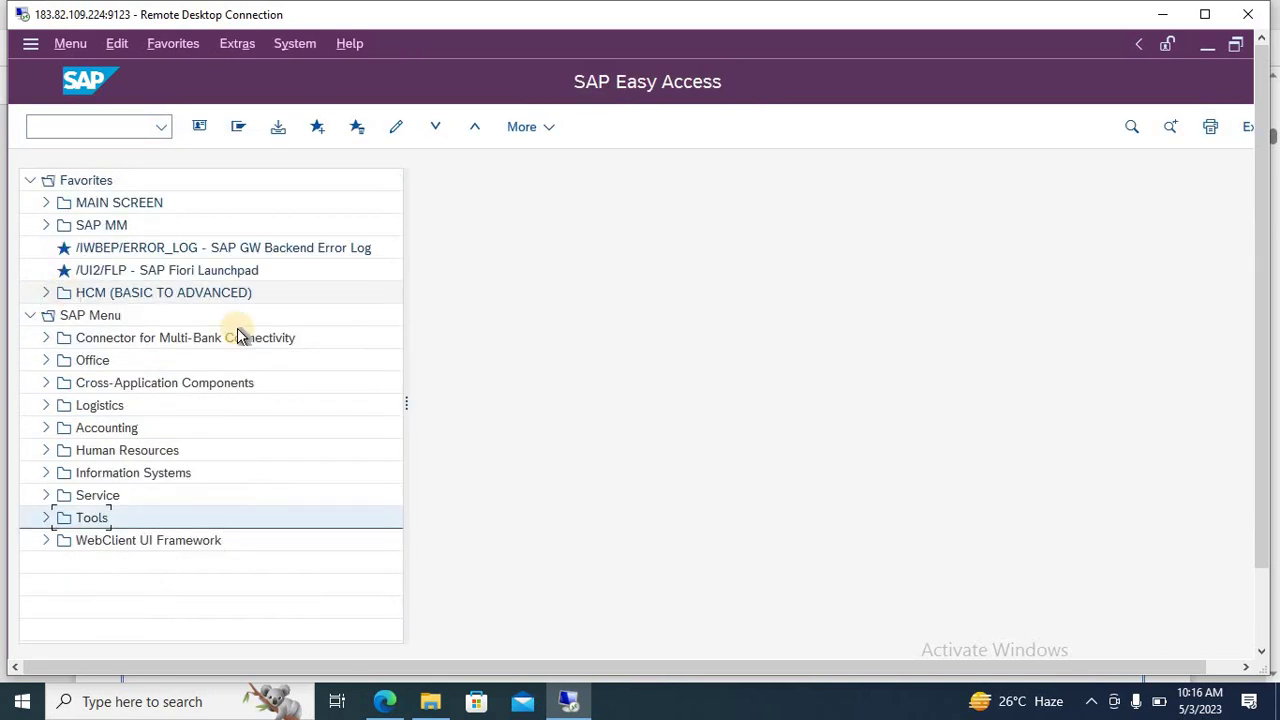
Step: Expand the HCM (BASIC TO ADVANCED) favorites folder and run the SPRO transaction from it
click(46, 292)
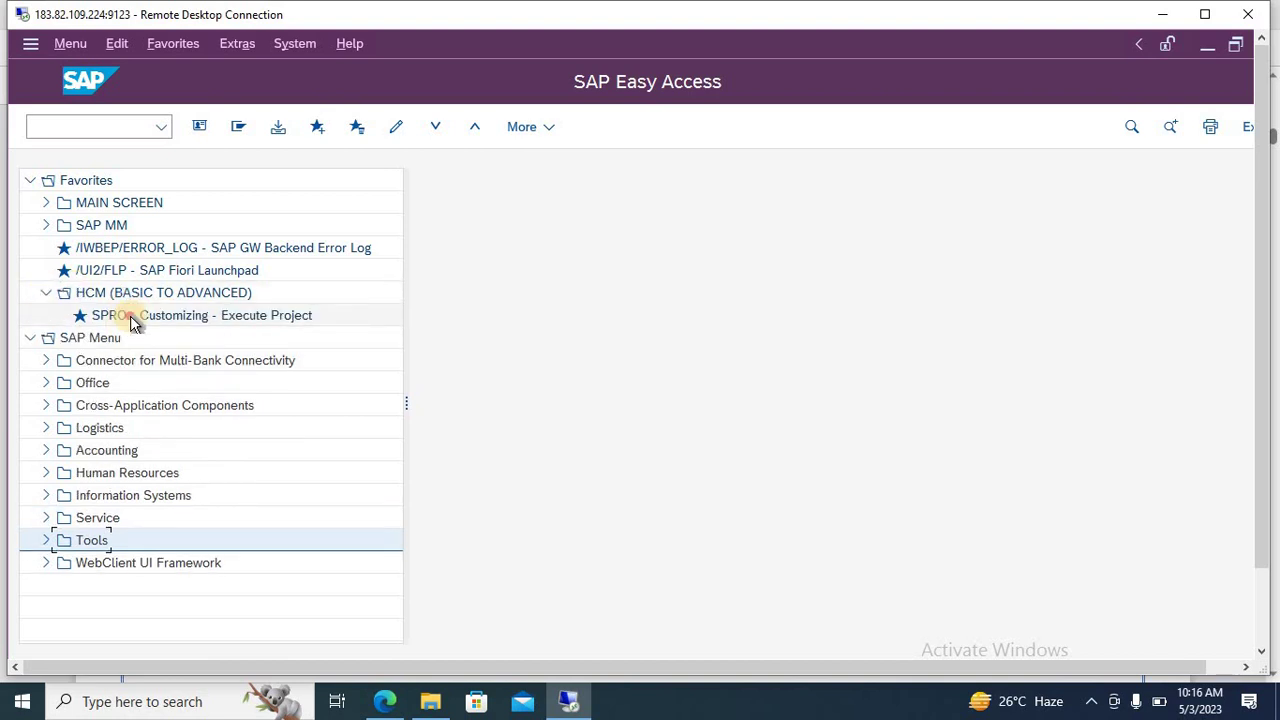
double_click(130, 315)
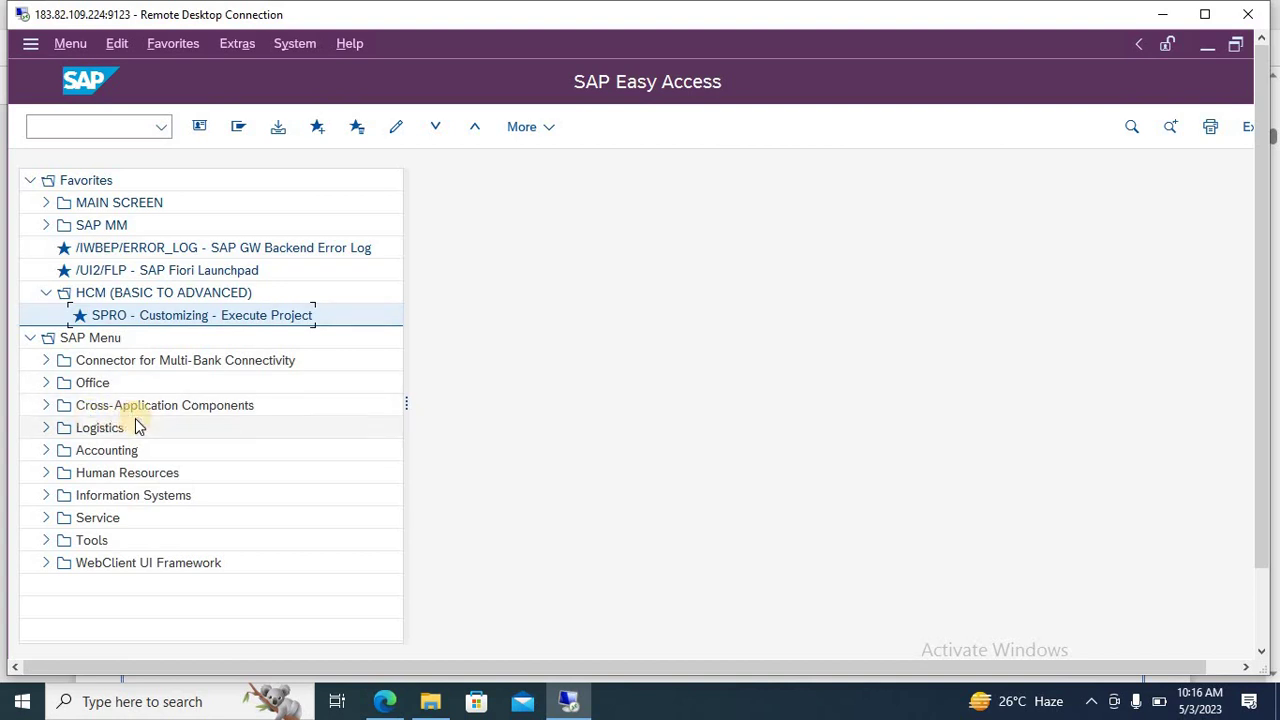
Step: Switch to the PDF notes and read the Organisational Management heading and introduction on page 4
key(alt+Tab)
scroll(308, 456, down, 5)
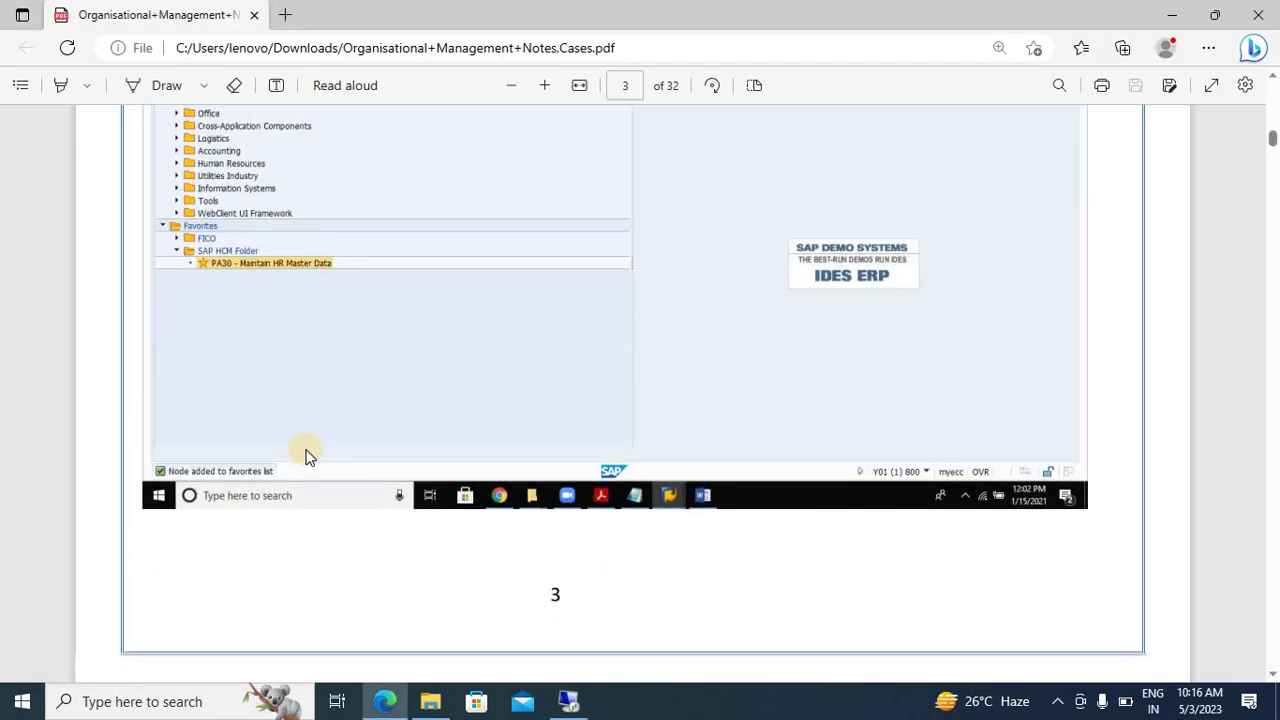
scroll(308, 456, up, 3)
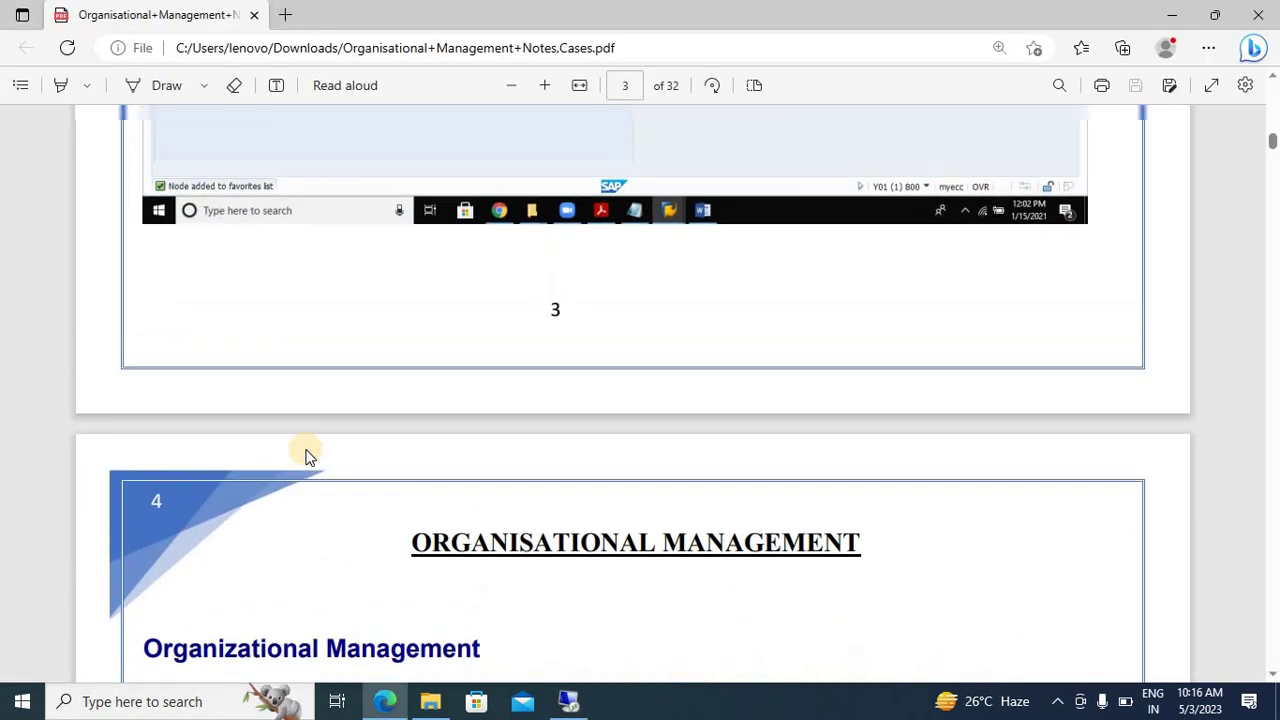
scroll(308, 456, down, 5)
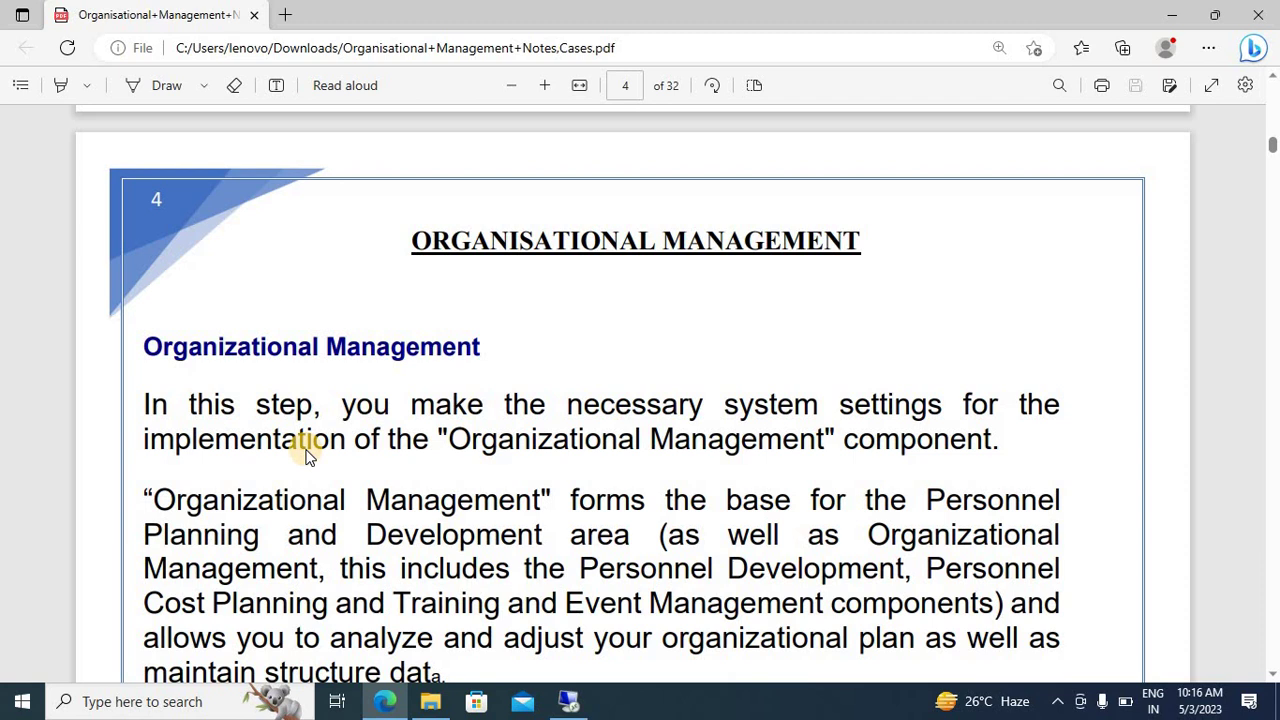
scroll(308, 457, down, 1)
scroll(308, 457, up, 1)
drag(413, 240, 862, 246)
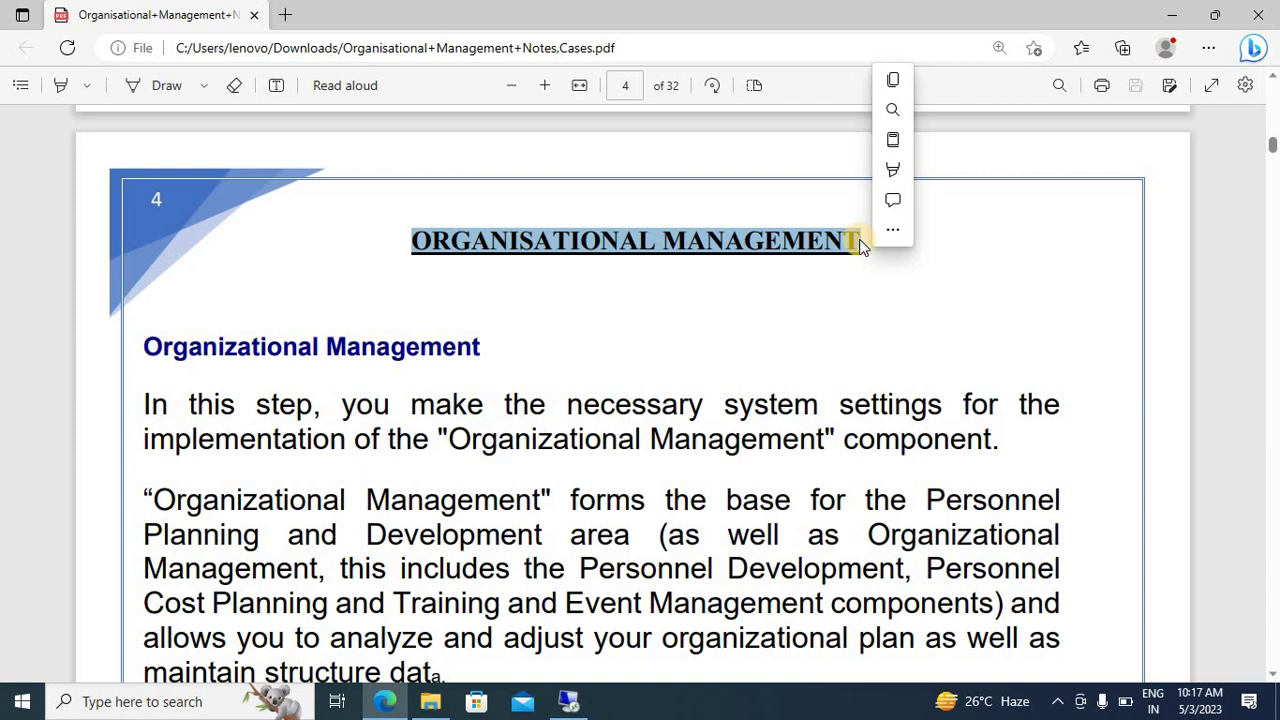
scroll(860, 240, down, 1)
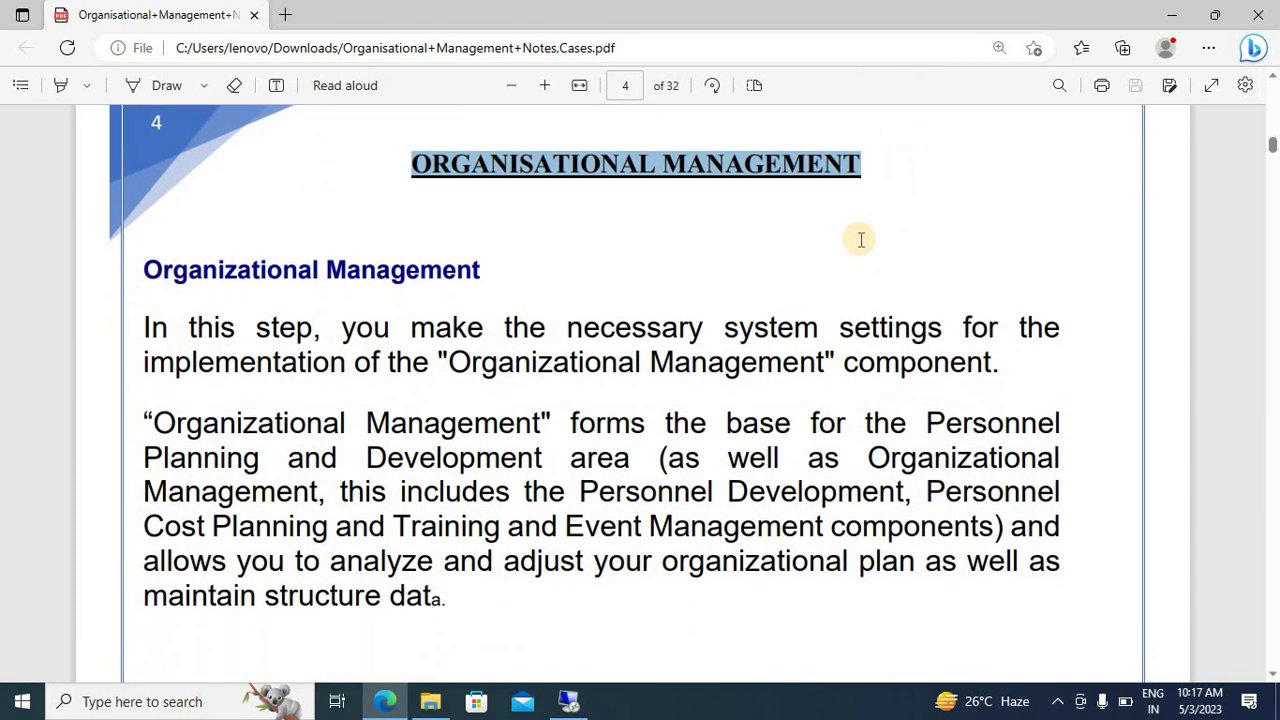
scroll(860, 240, up, 1)
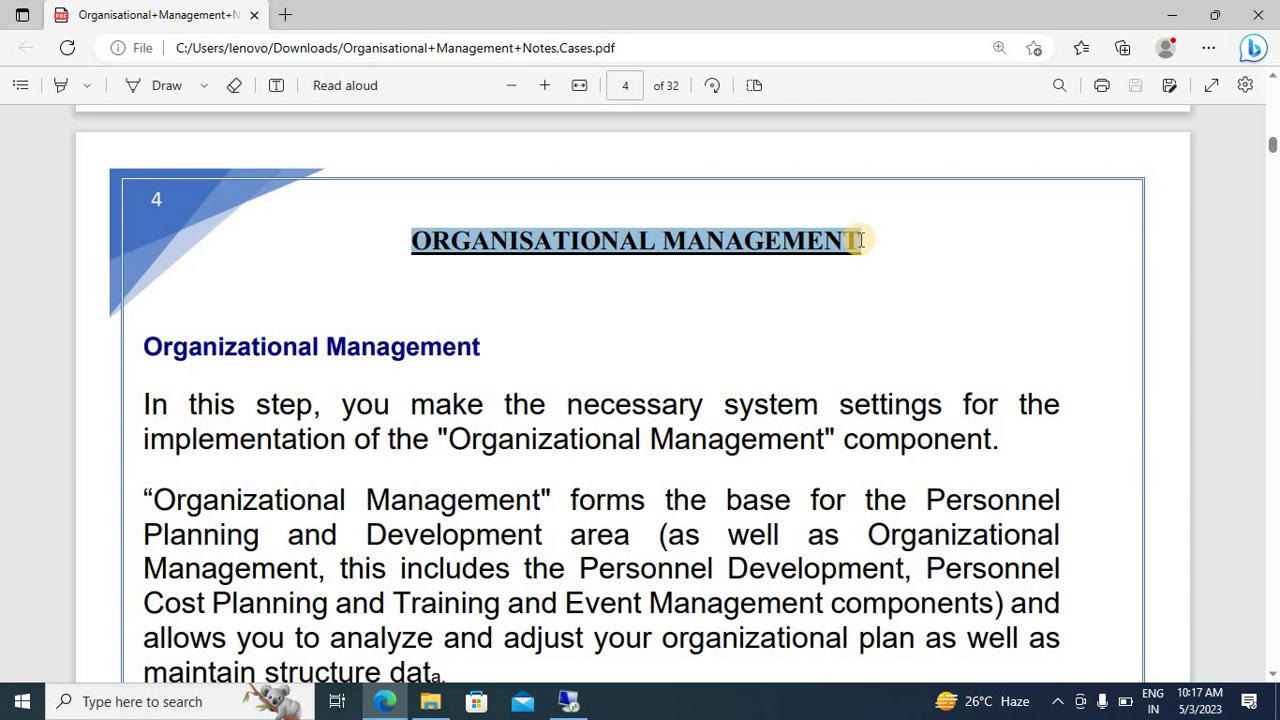
click(454, 270)
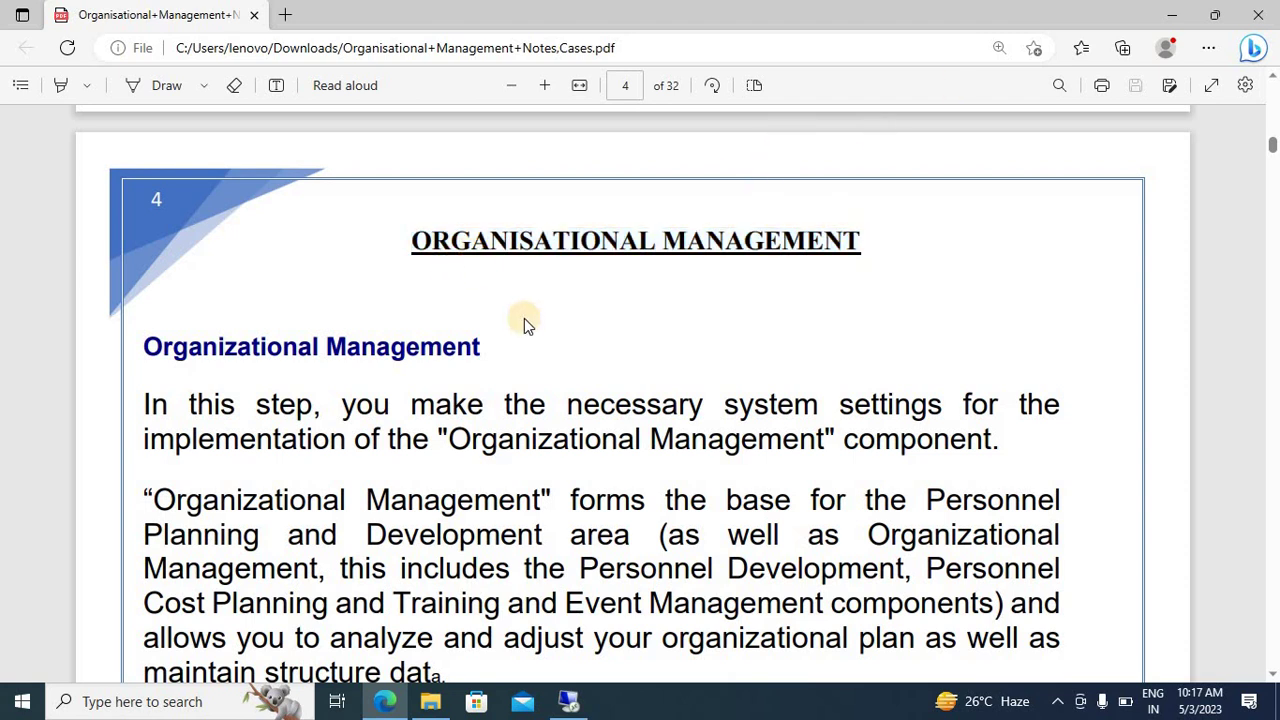
Step: Read the Enterprise Structure section in the PDF notes and the Define Company instructions with their IMG path on page 5
scroll(530, 332, down, 6)
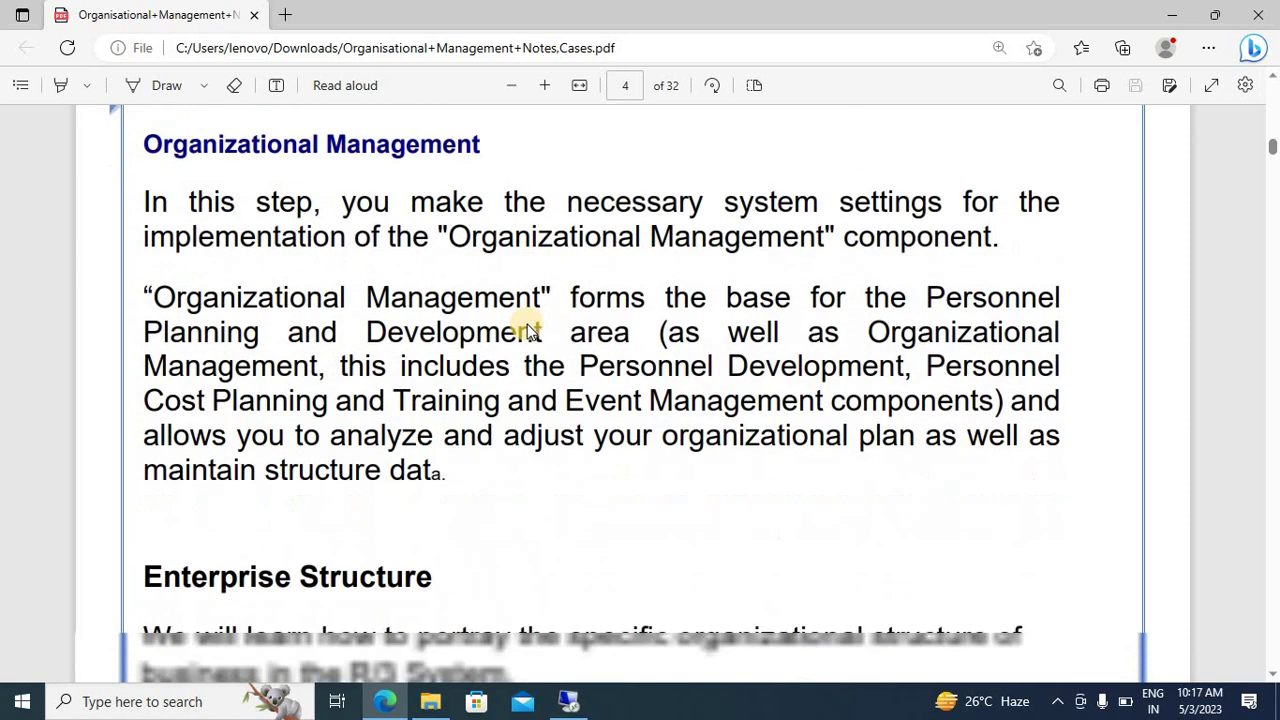
scroll(530, 332, down, 6)
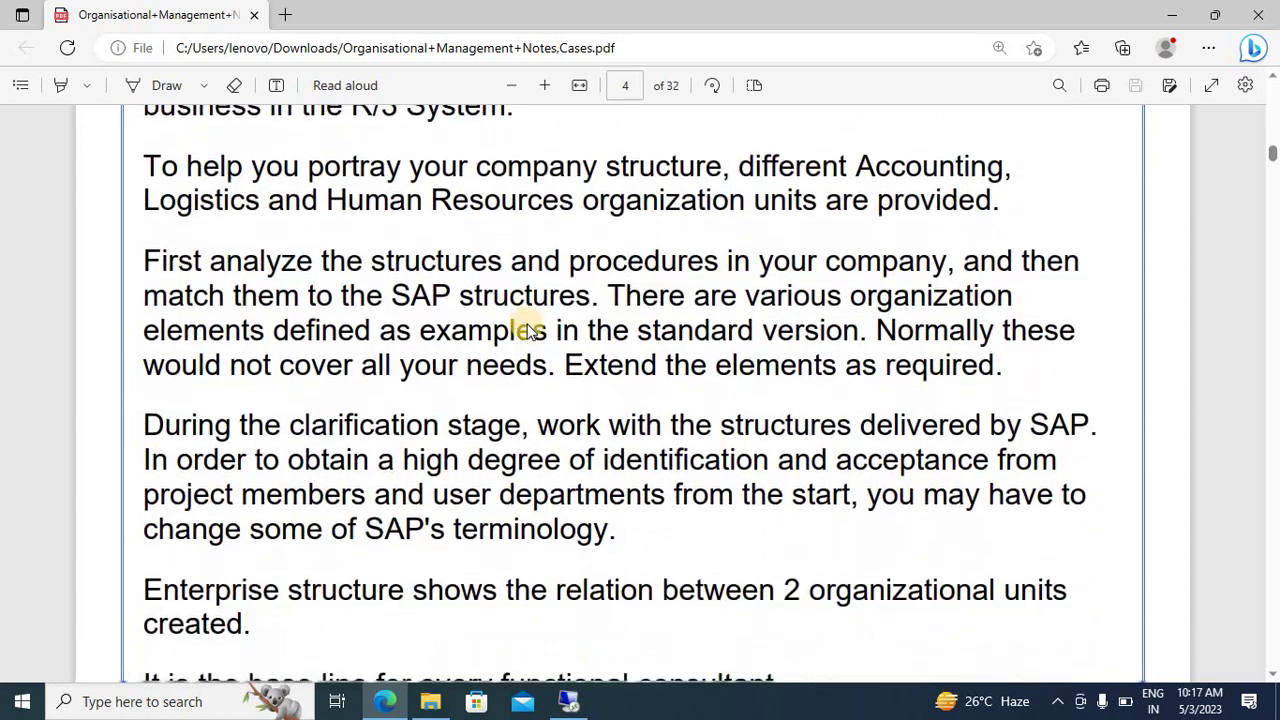
scroll(530, 332, down, 6)
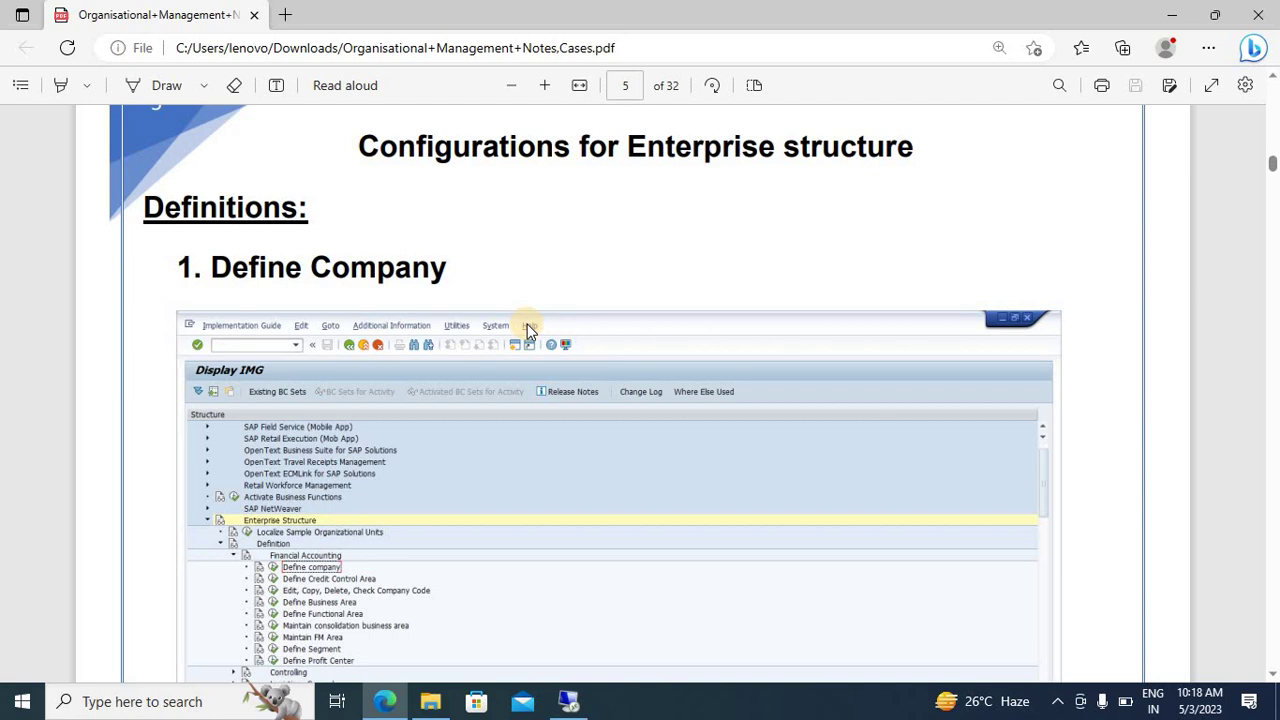
scroll(528, 330, down, 3)
scroll(527, 330, up, 2)
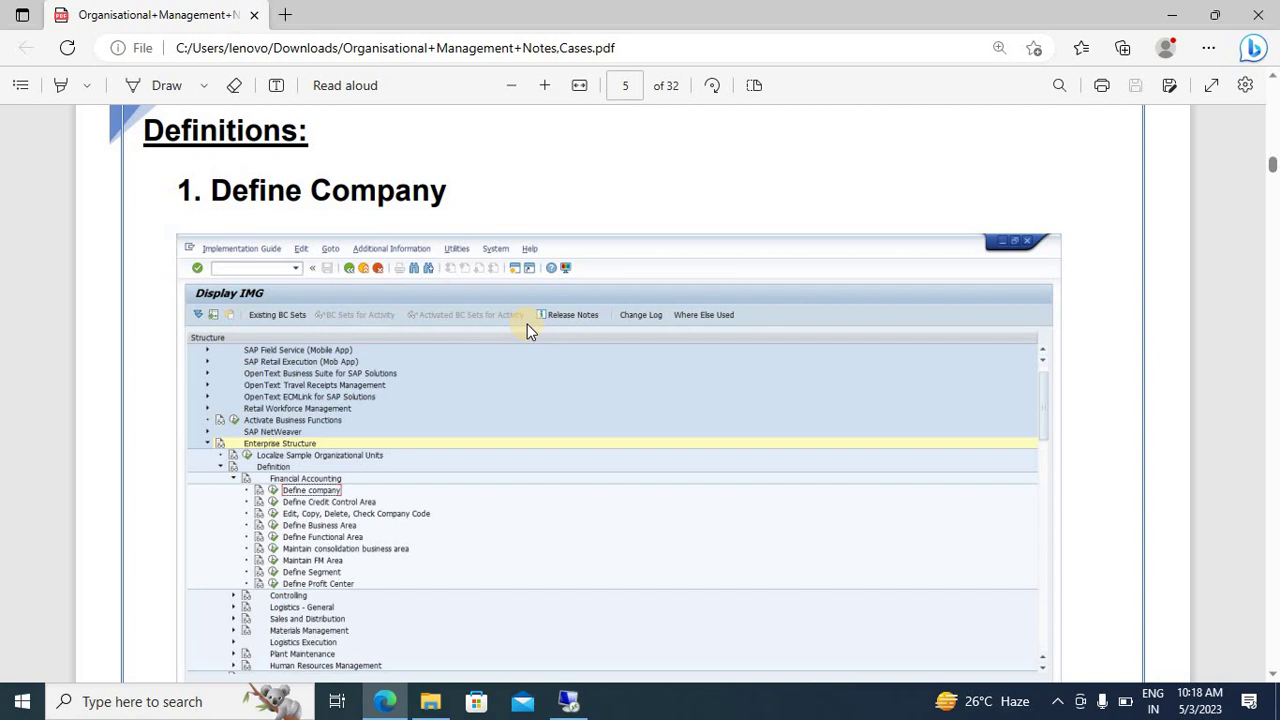
scroll(527, 331, down, 1)
scroll(527, 331, up, 2)
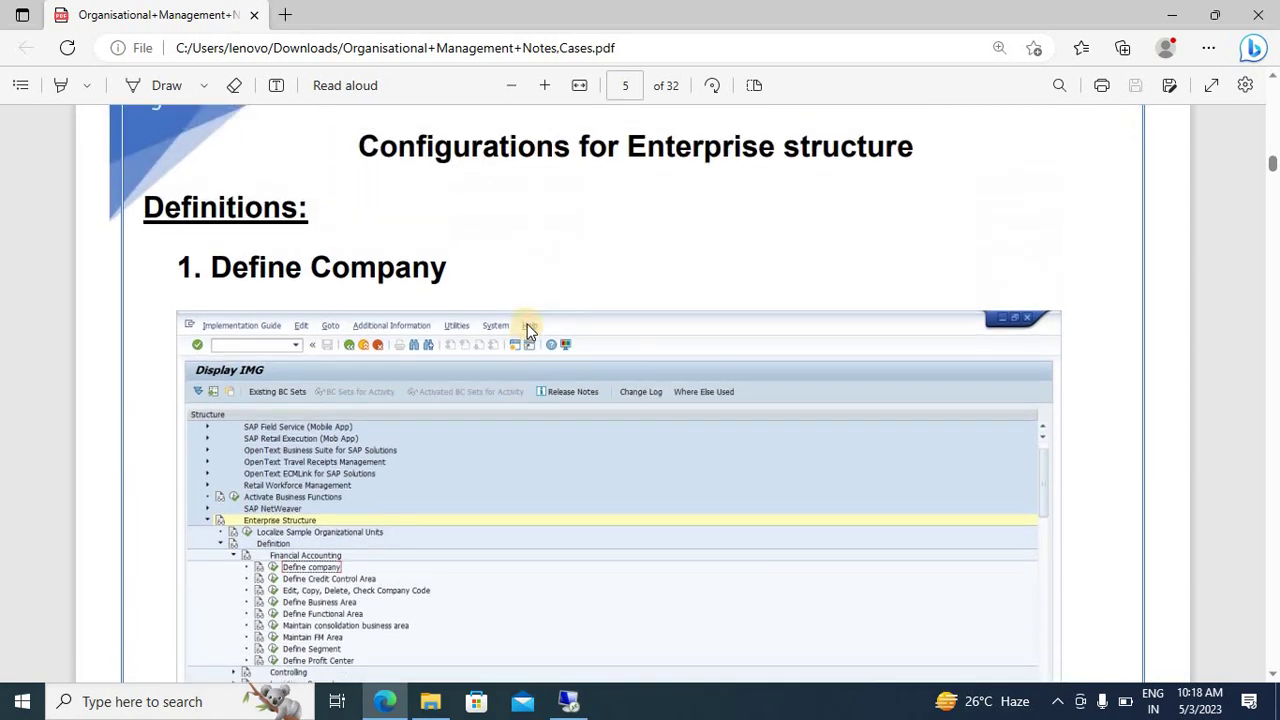
scroll(527, 330, up, 1)
scroll(527, 330, down, 1)
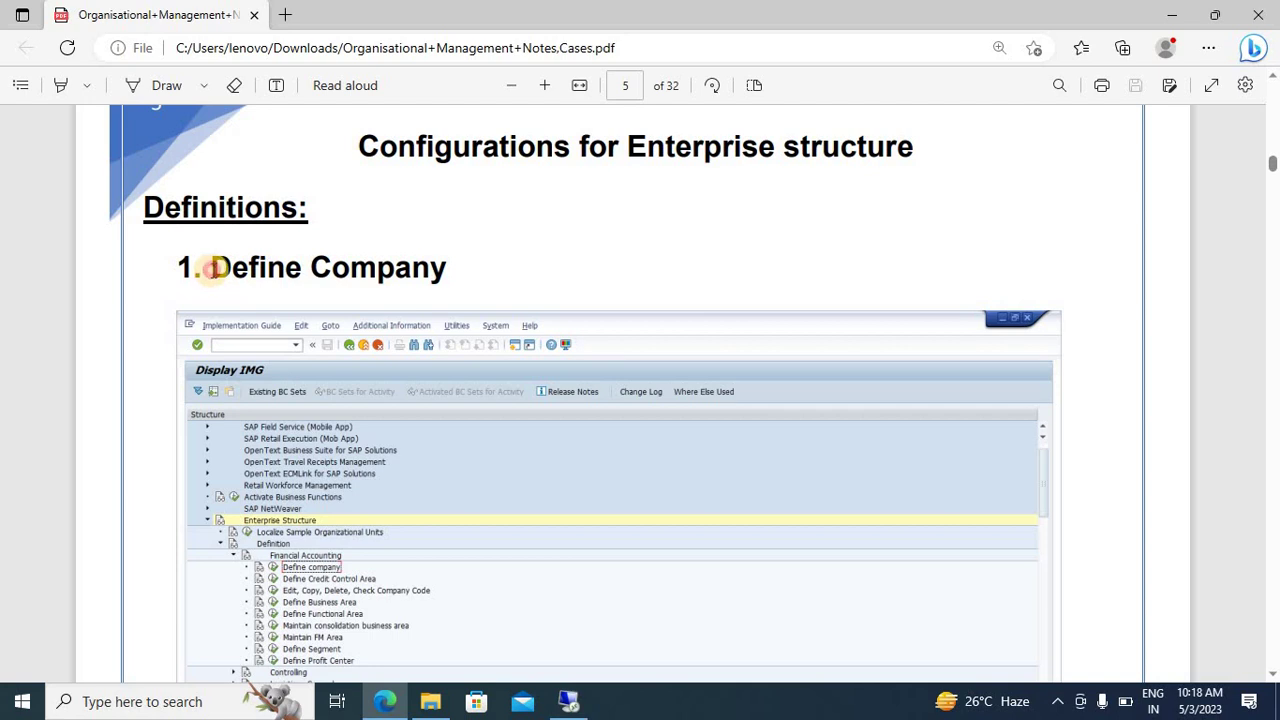
drag(205, 270, 477, 268)
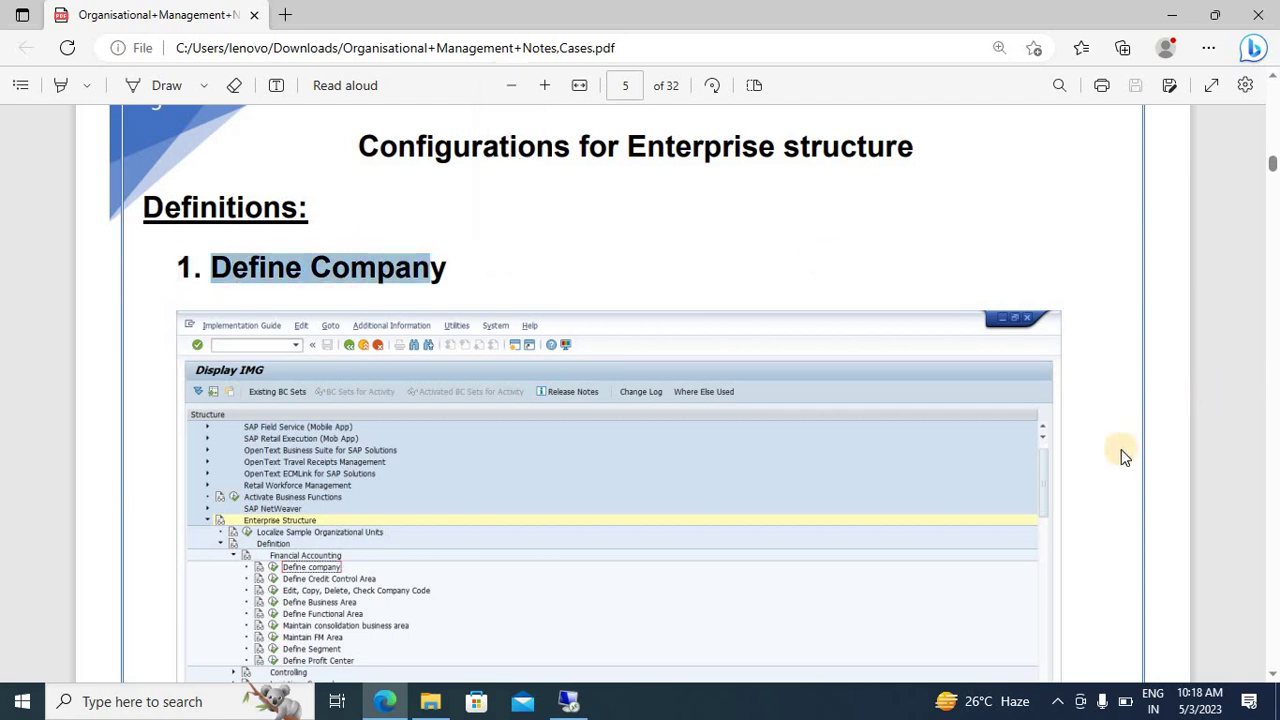
scroll(1121, 456, down, 1)
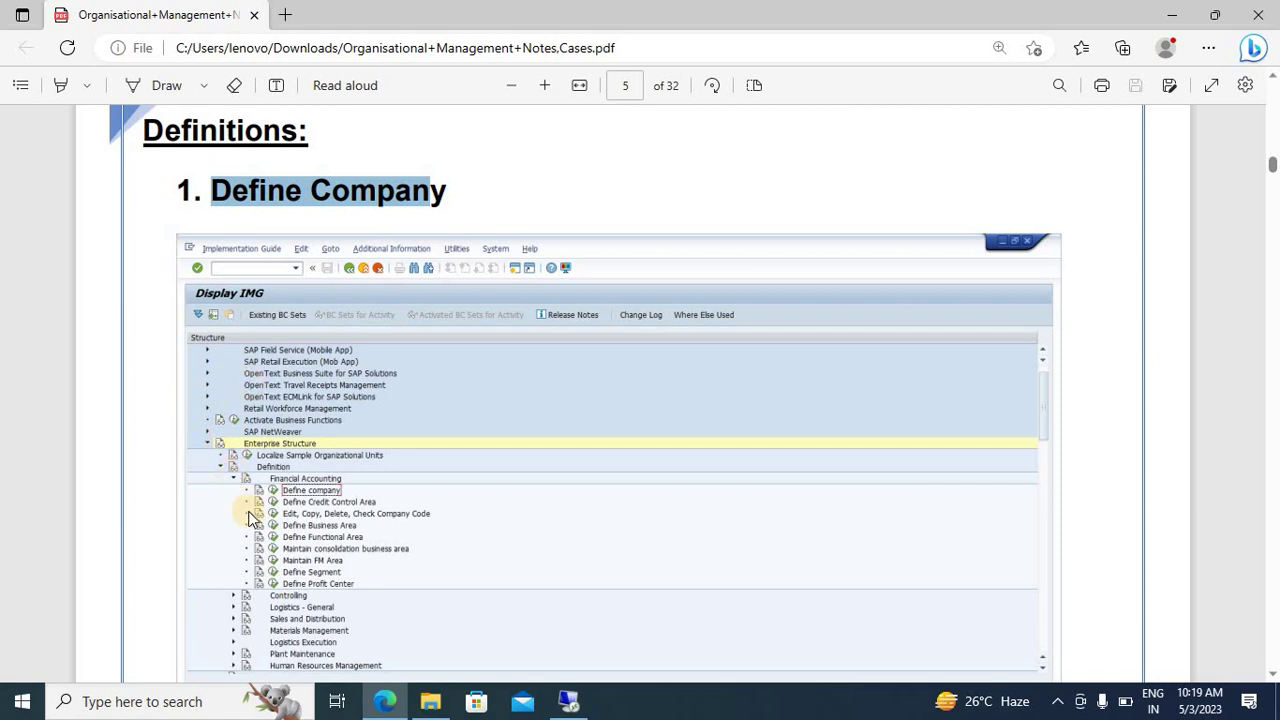
Step: Recheck the Display IMG example in the PDF notes, then open the SAP Reference IMG in the SAP session through the SPRO favorite
key(alt+Tab)
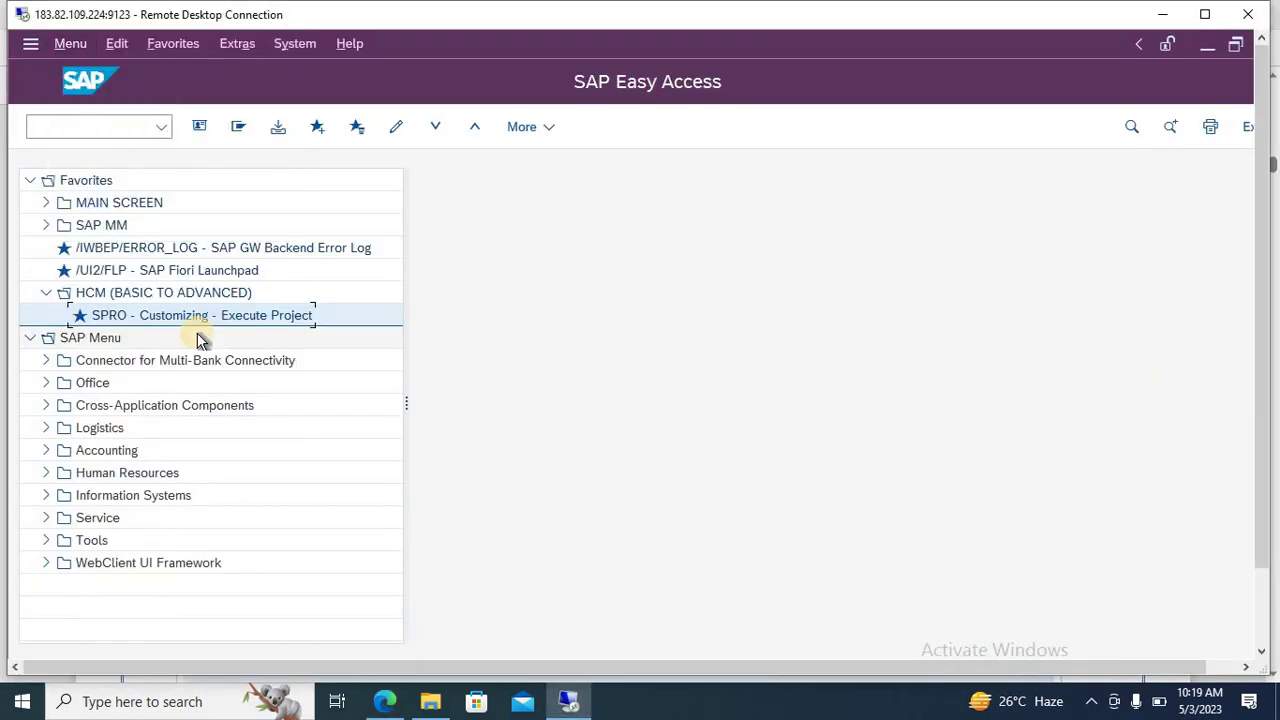
key(alt+Tab)
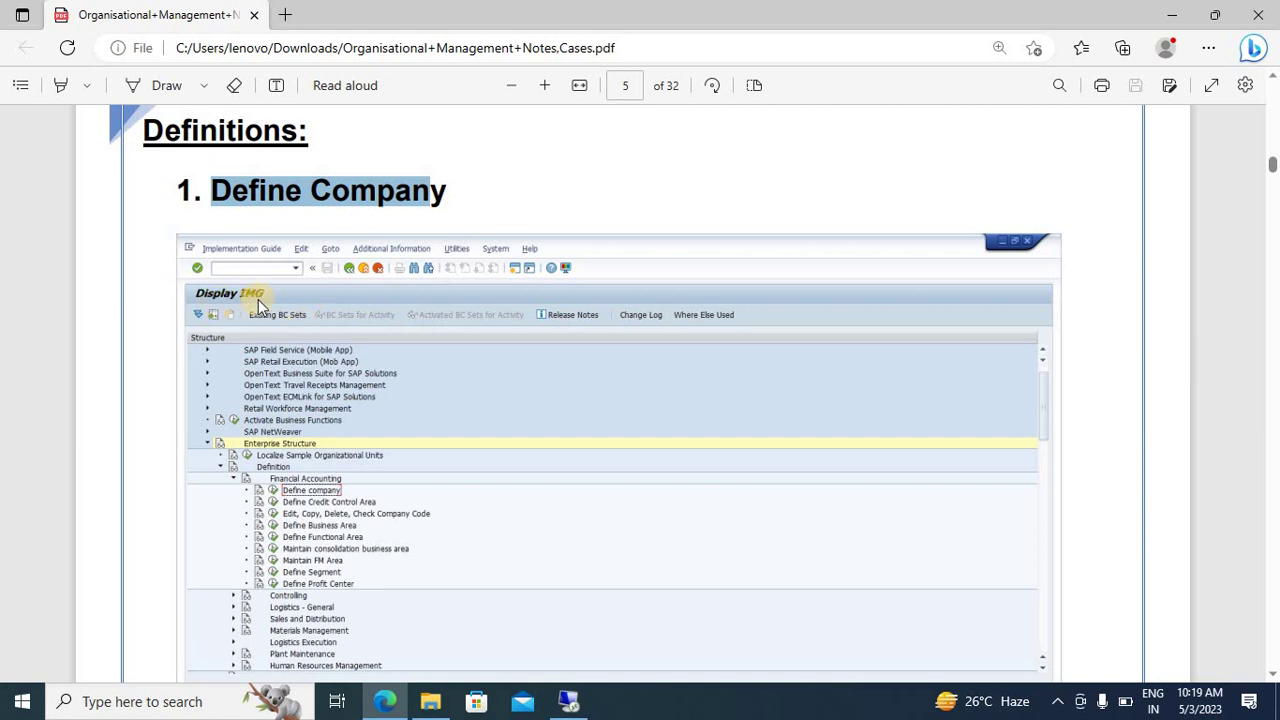
key(alt+Tab)
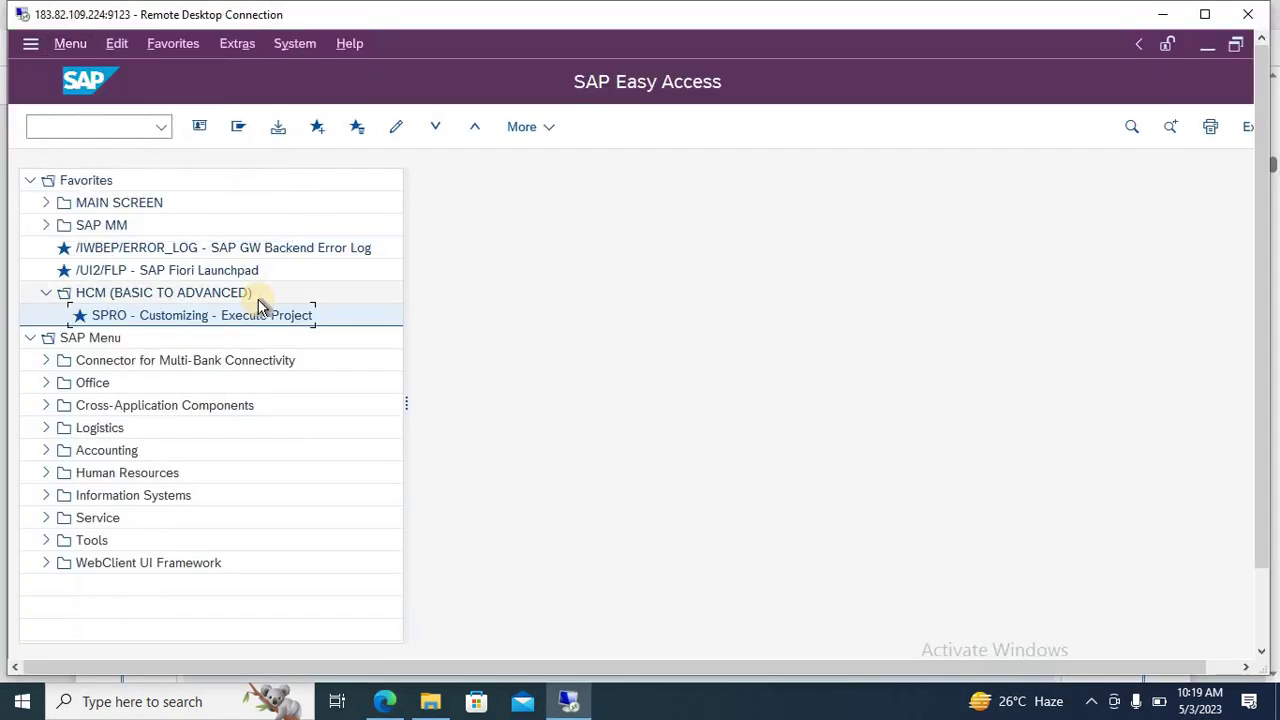
double_click(107, 317)
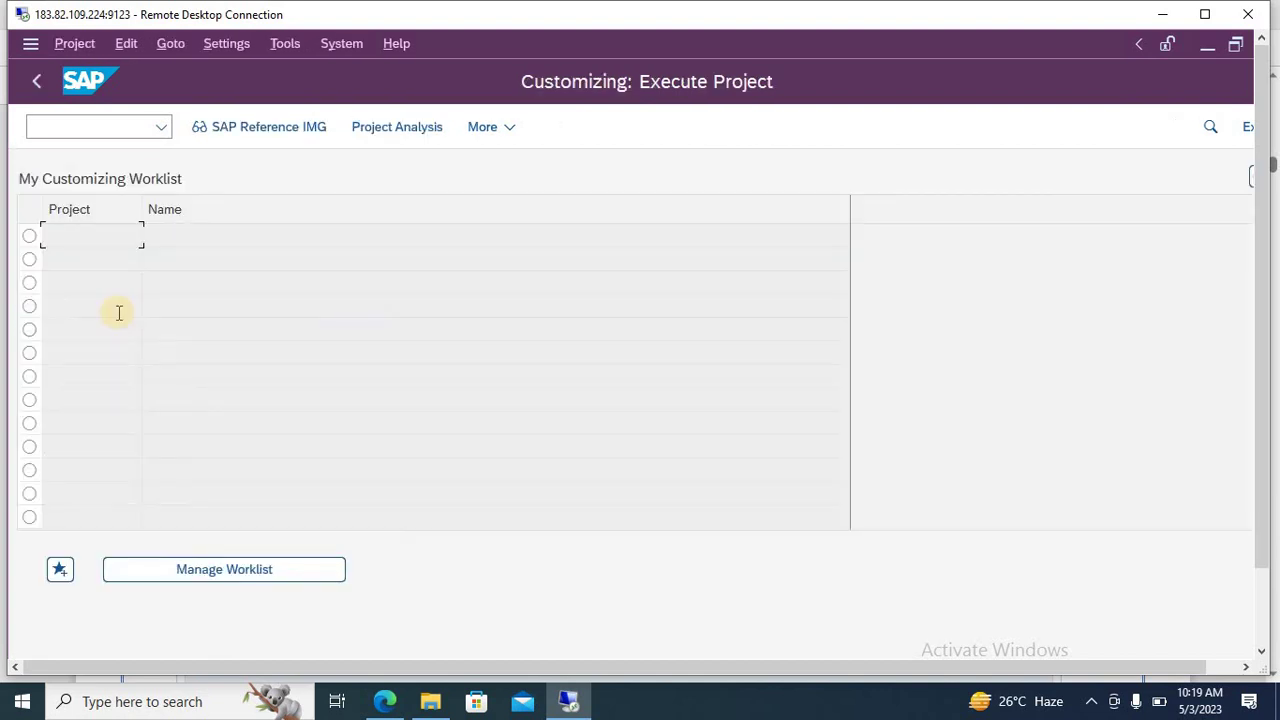
click(255, 128)
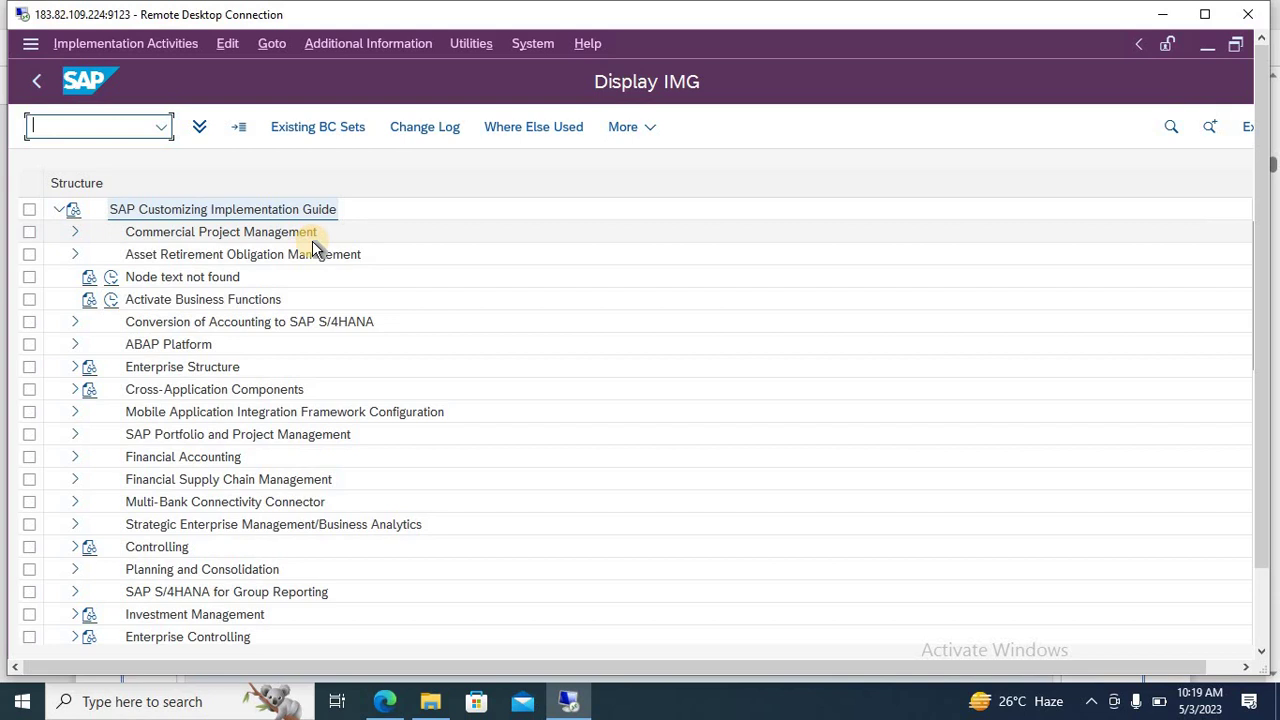
Step: Expand Enterprise Structure, Definition and Financial Accounting in the implementation guide tree
click(73, 367)
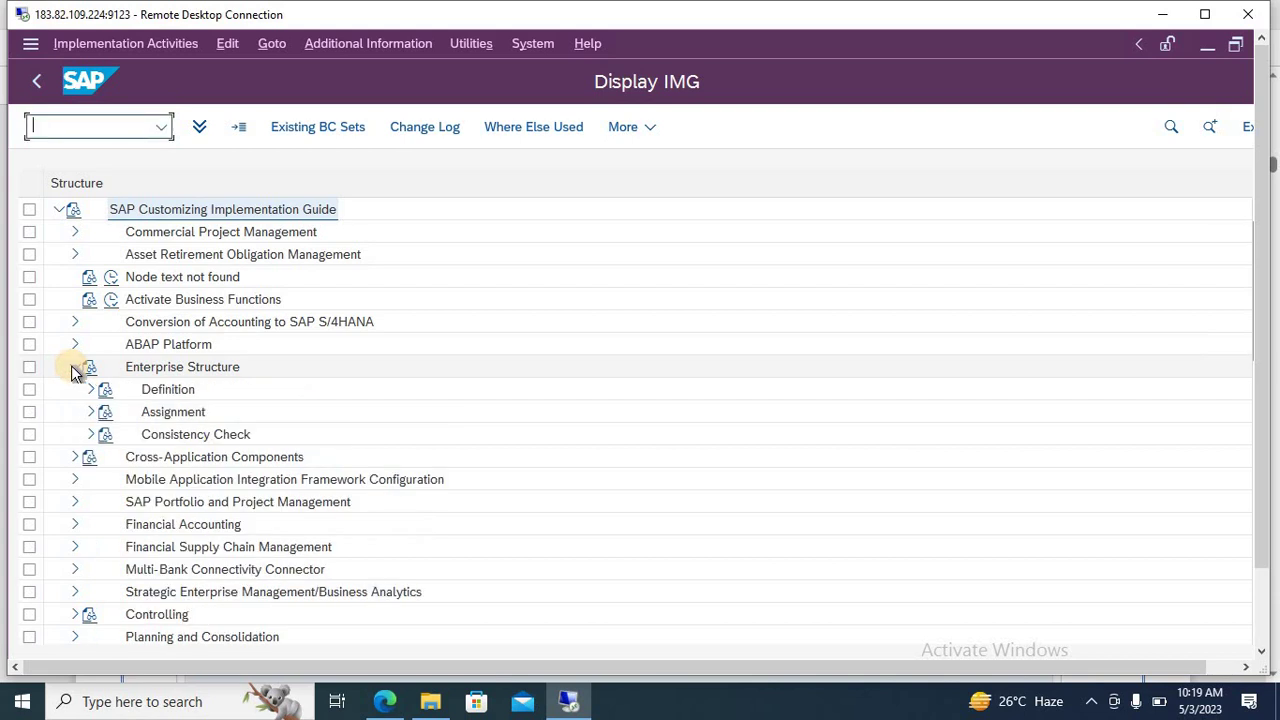
click(91, 389)
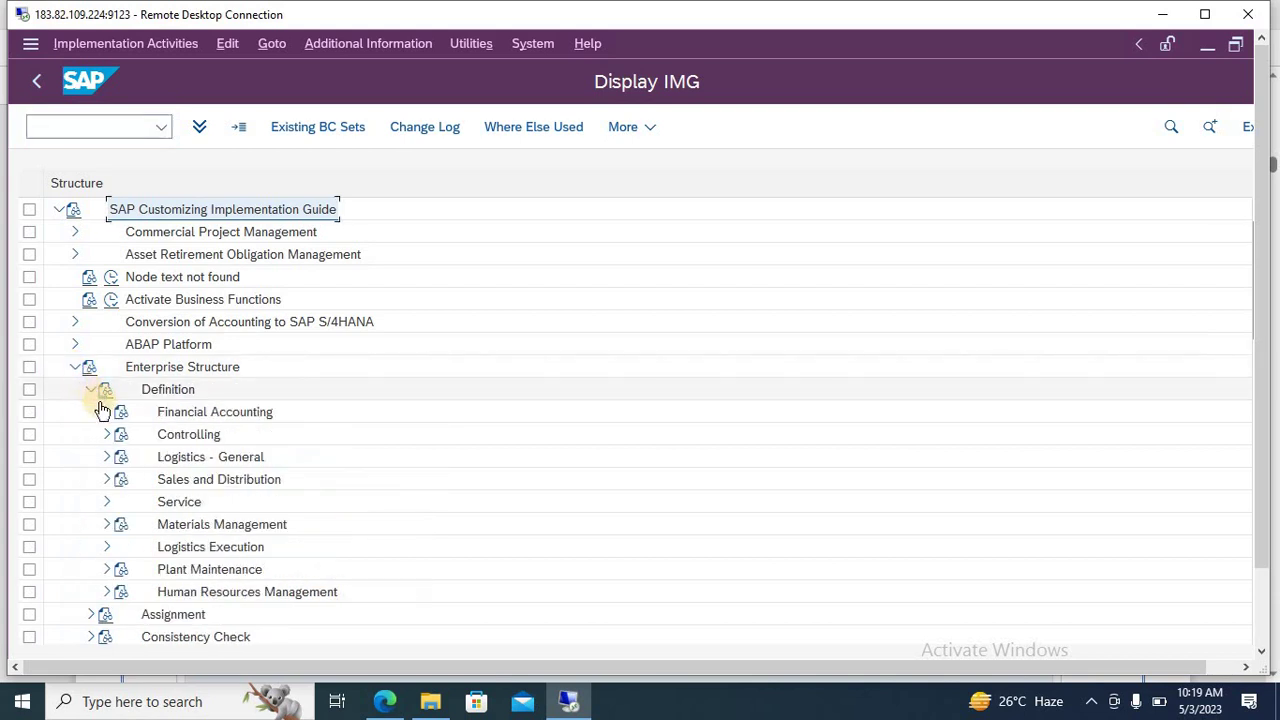
click(103, 411)
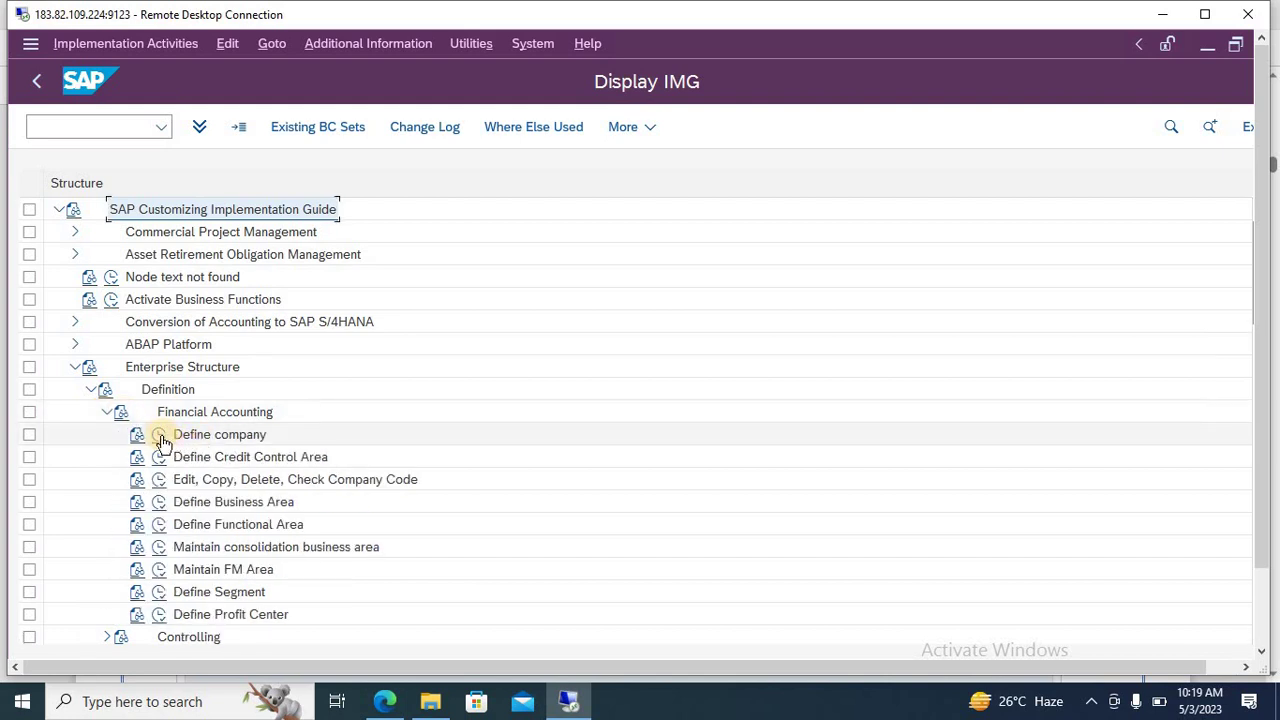
Step: Check the Define Company path against the PDF notes and execute the Define company activity under Financial Accounting in SAP
key(alt+Tab)
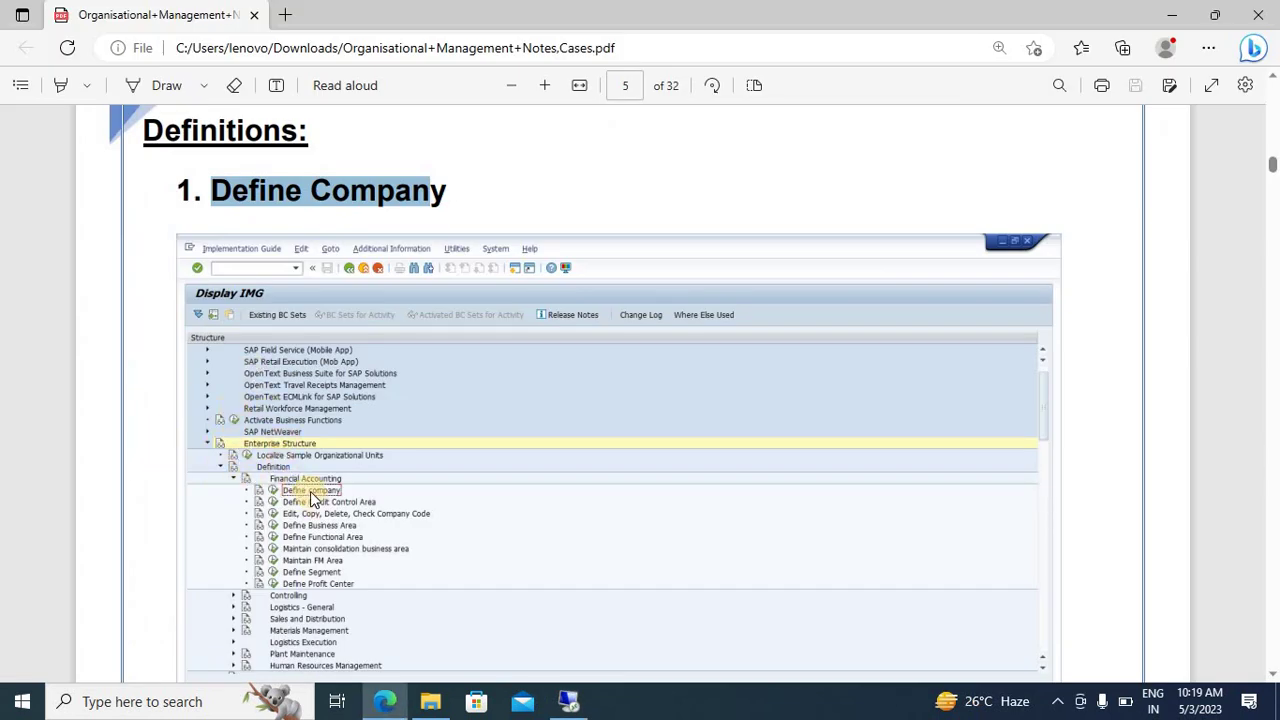
key(alt+Tab)
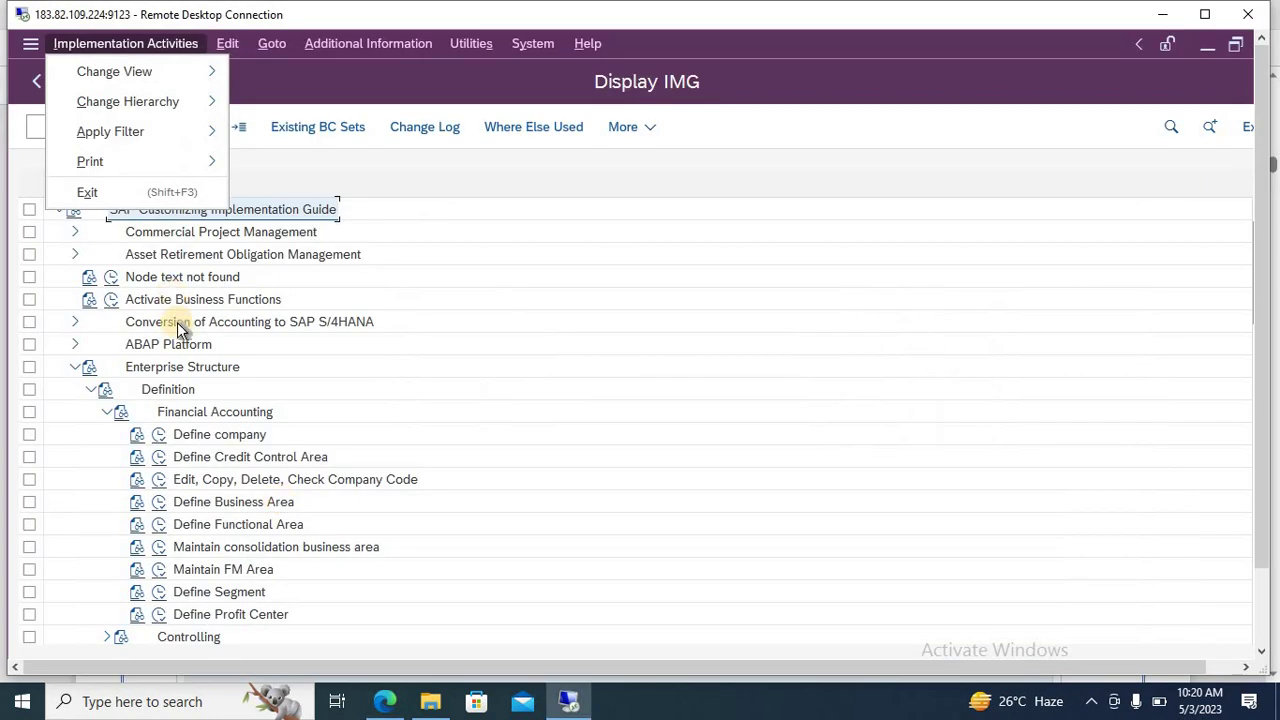
click(190, 438)
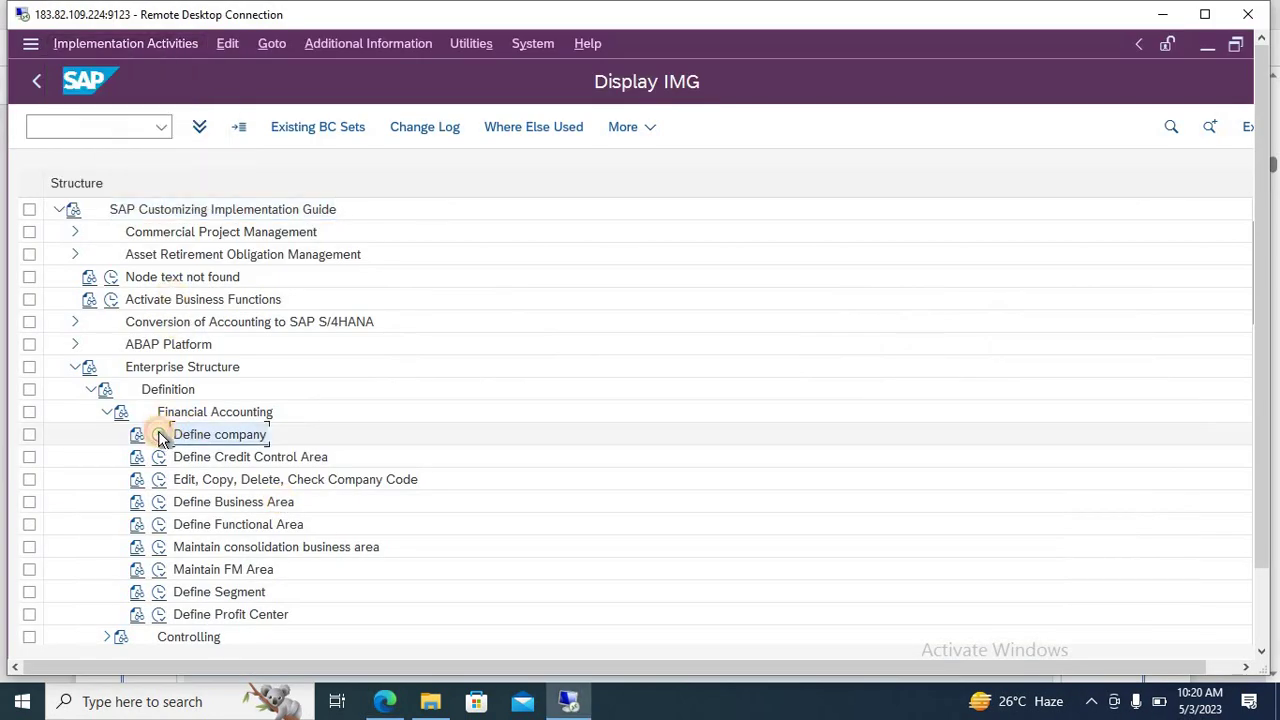
click(158, 434)
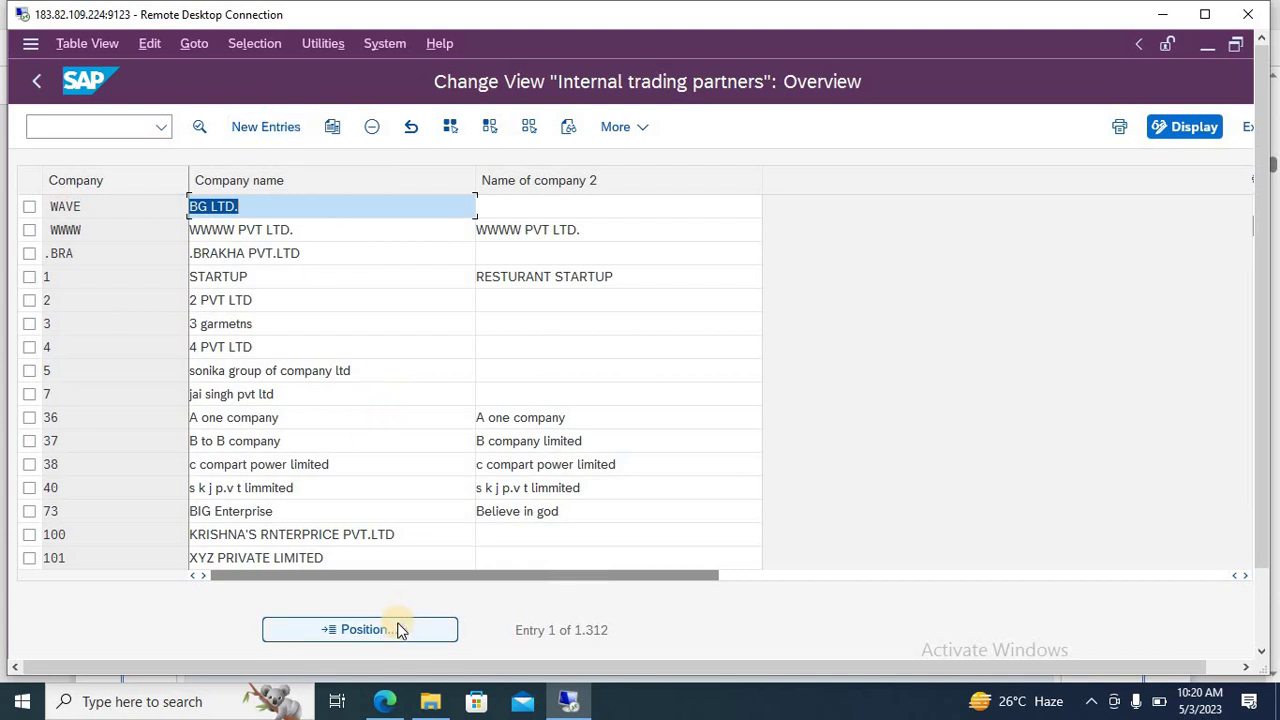
Step: Switch to the PDF notes and review the New Entries form for defining a company on page 5
key(alt+Tab)
scroll(397, 628, down, 5)
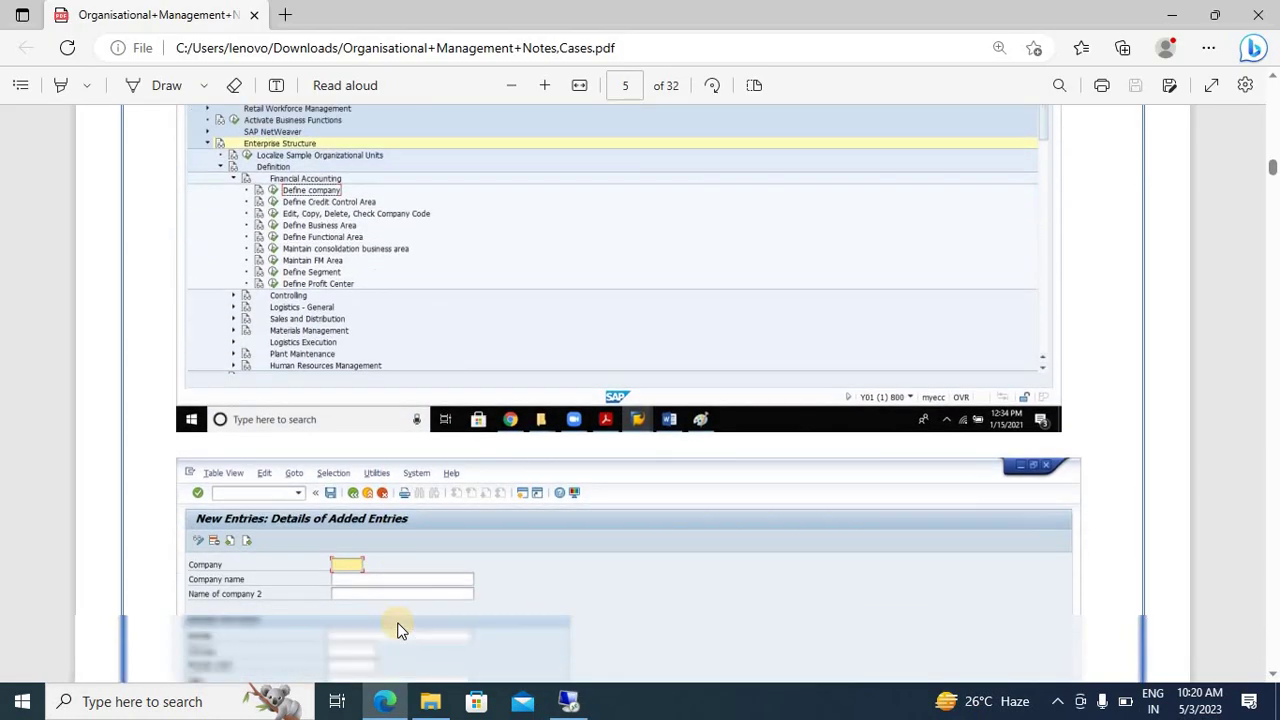
scroll(397, 628, up, 2)
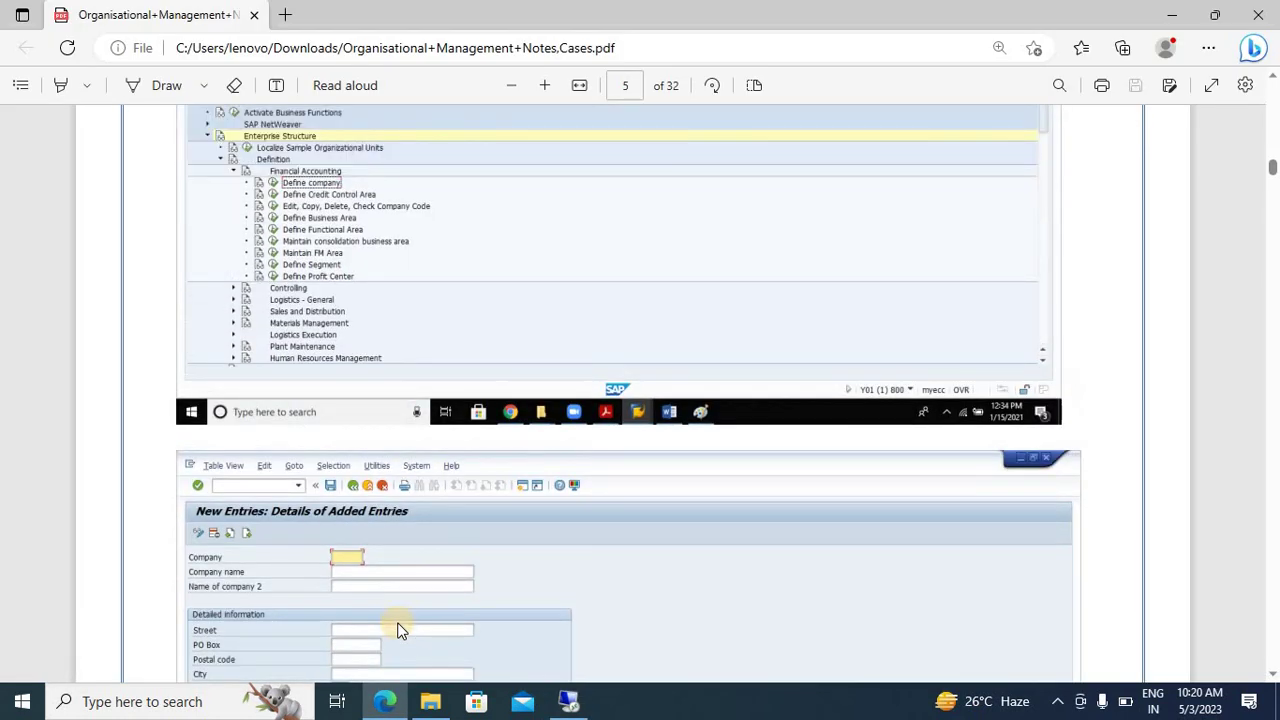
scroll(397, 628, down, 3)
scroll(397, 628, down, 1)
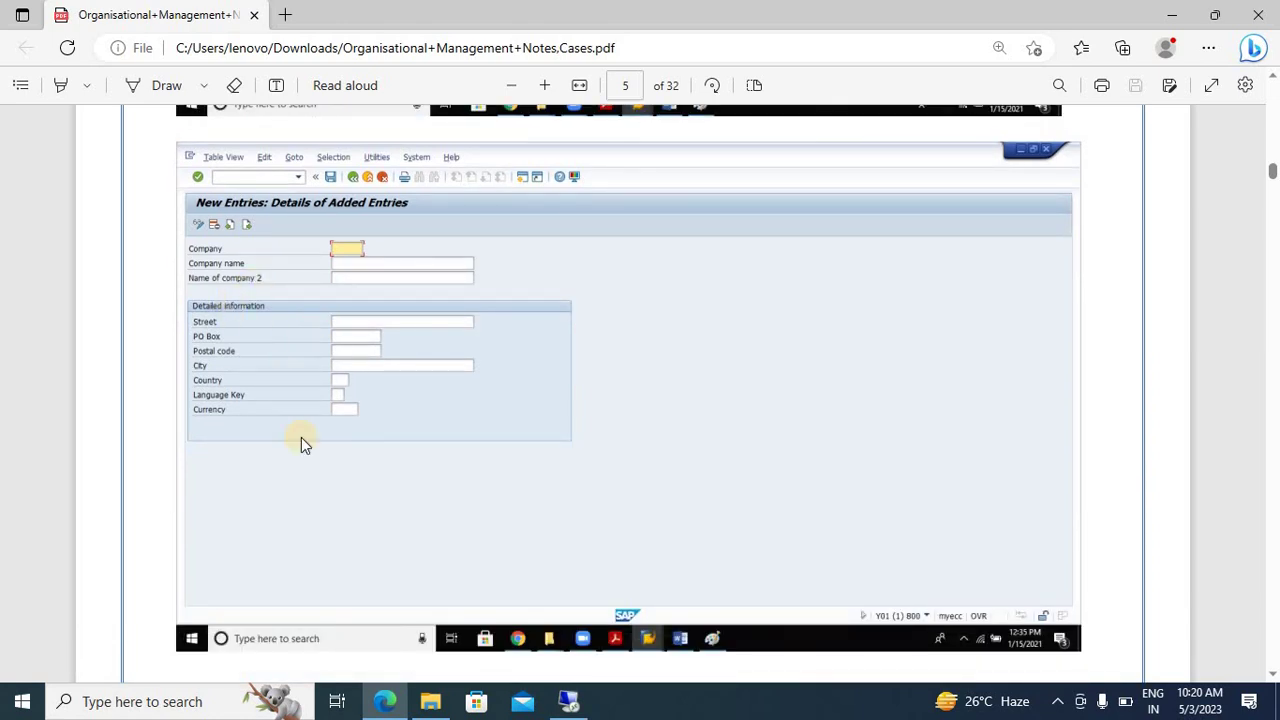
Step: Create a new company entry in SAP with company ANY5 and ANY5 PVT.LTD as both company name and second name
key(alt+Tab)
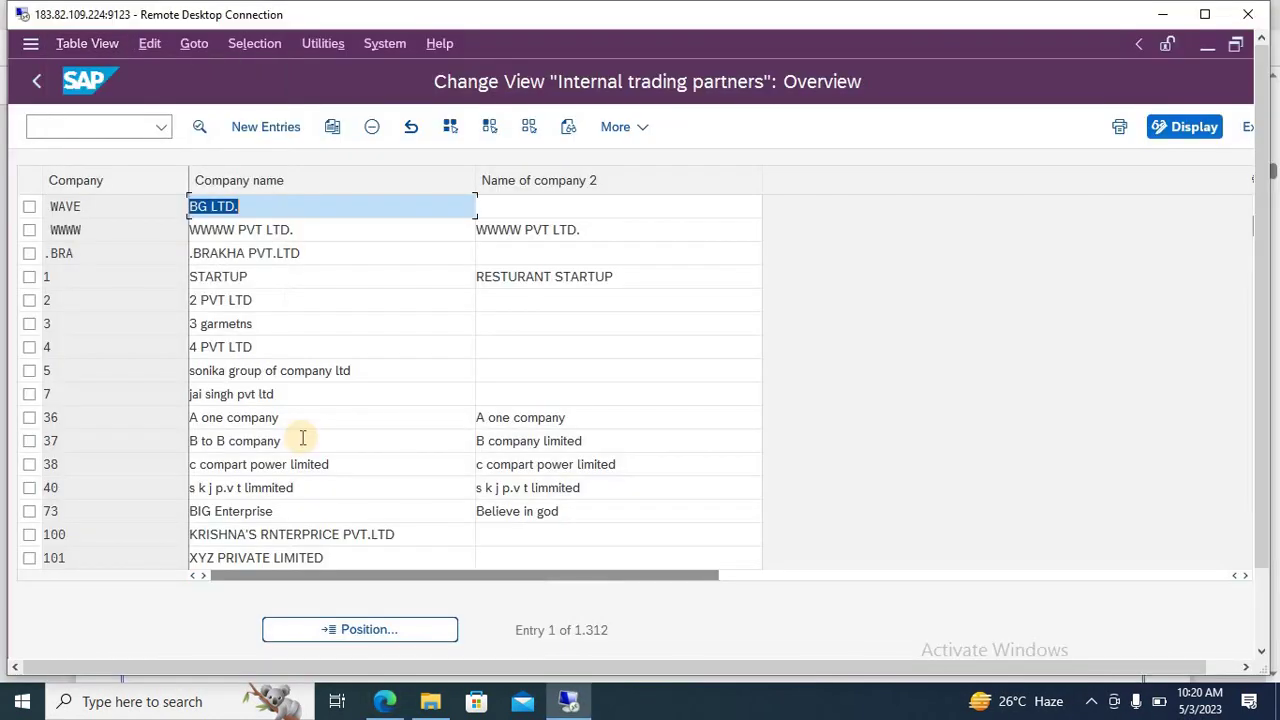
click(266, 127)
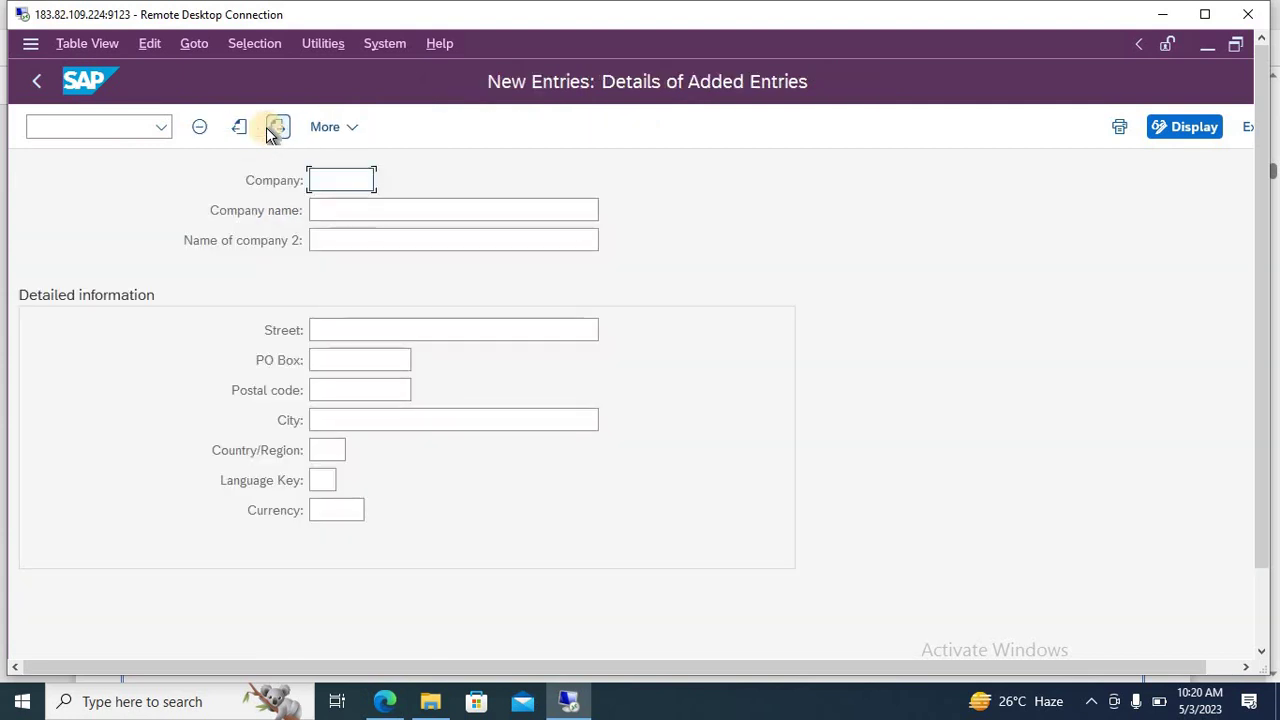
text(ANY5)
key(Tab)
text(ANY)
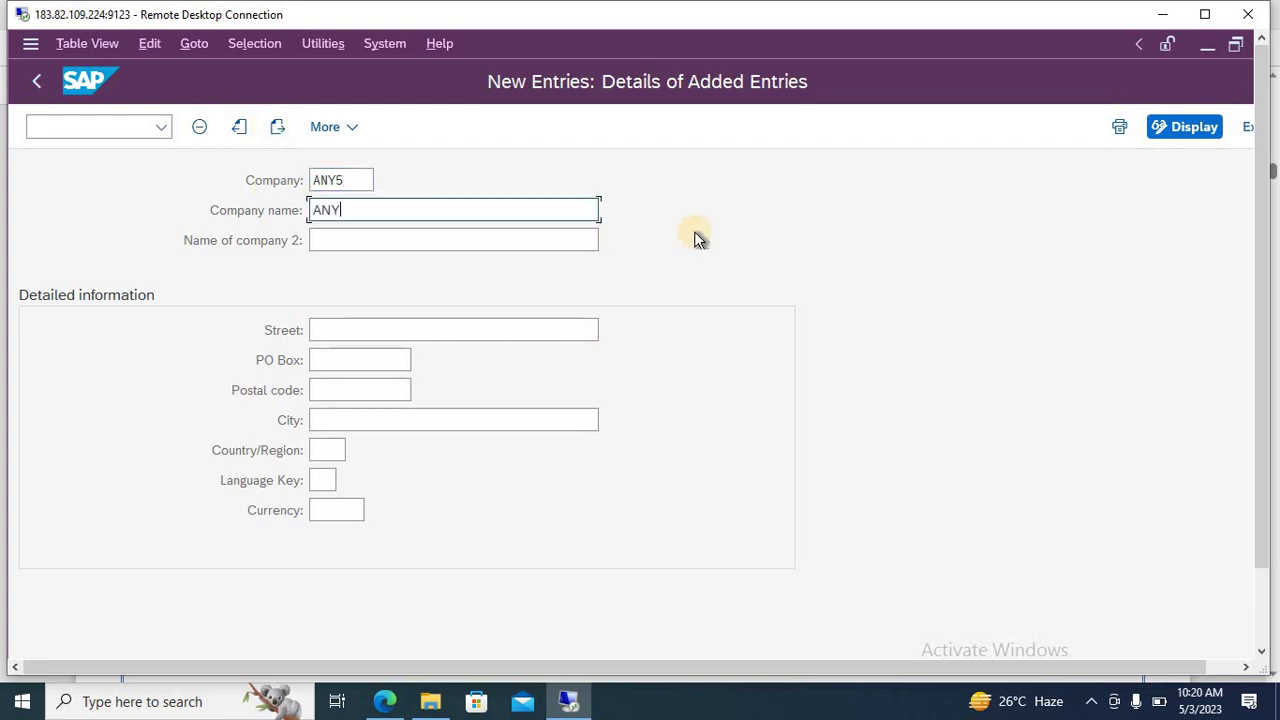
text(5 PVT.LTD)
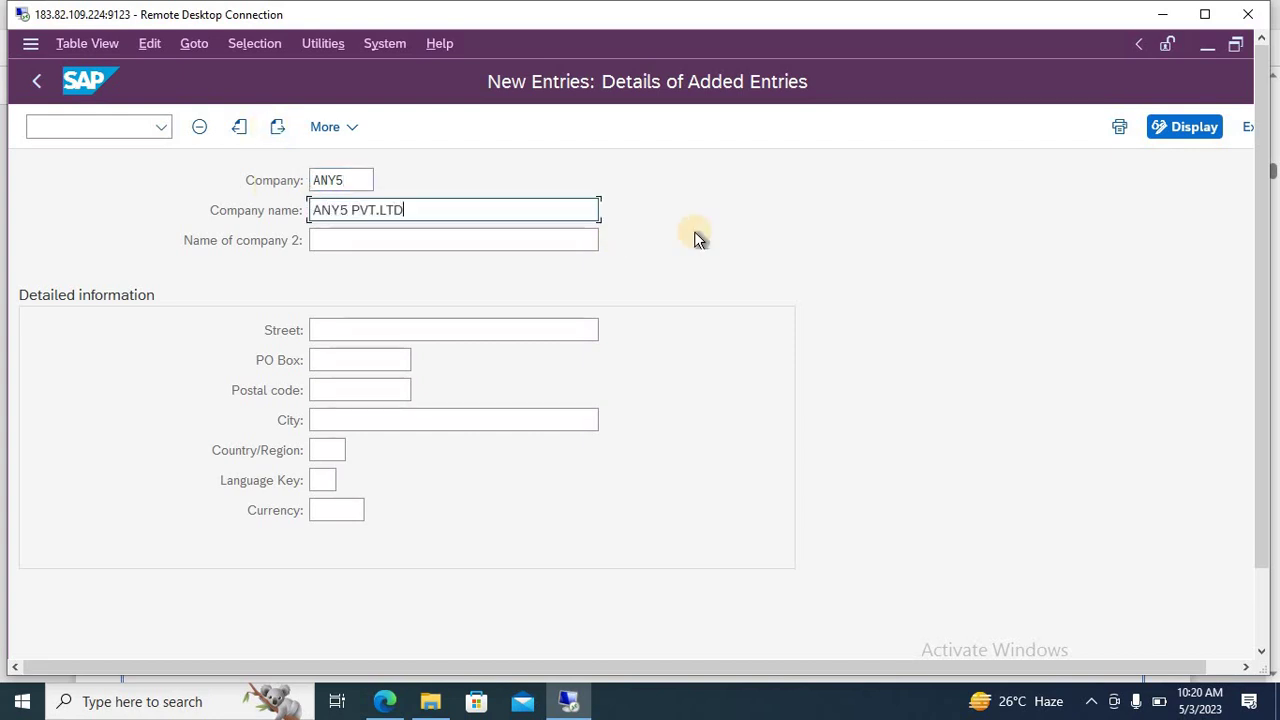
key(ctrl+a)
key(ctrl+c)
key(Tab)
key(ctrl+v)
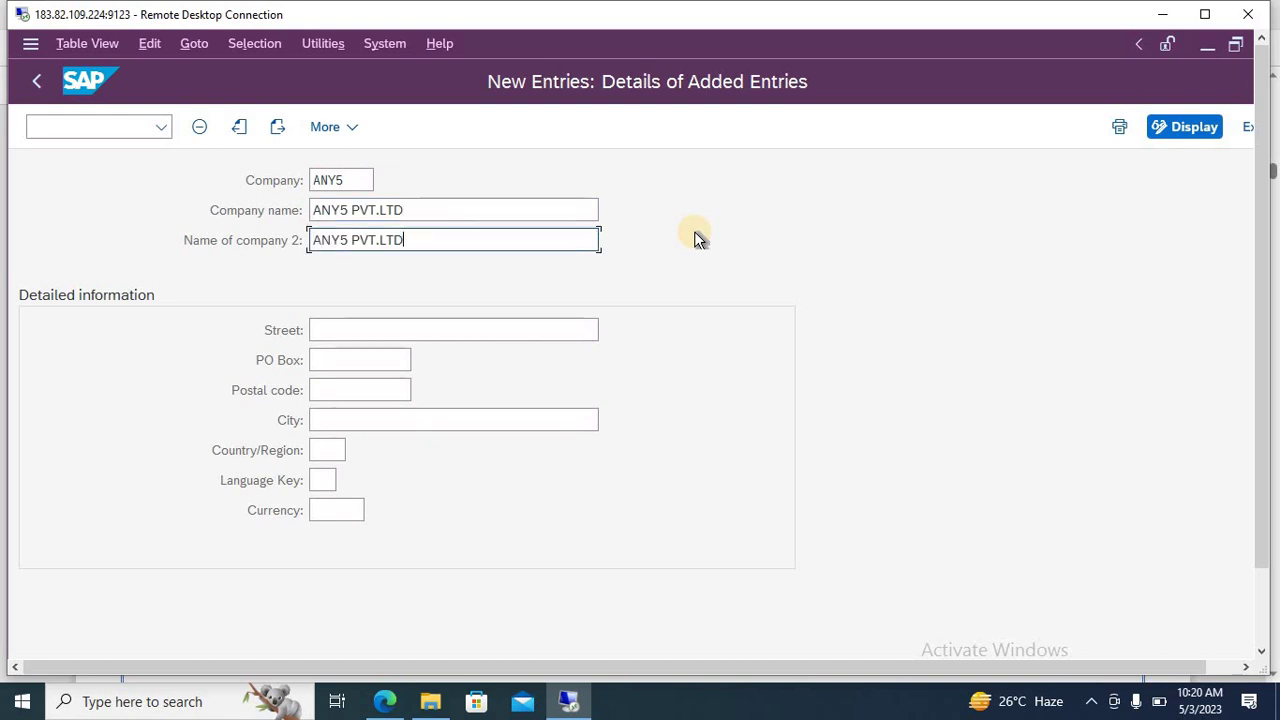
Step: Fill in the company's street and PO Box in the detailed information
key(Tab)
text(79000)
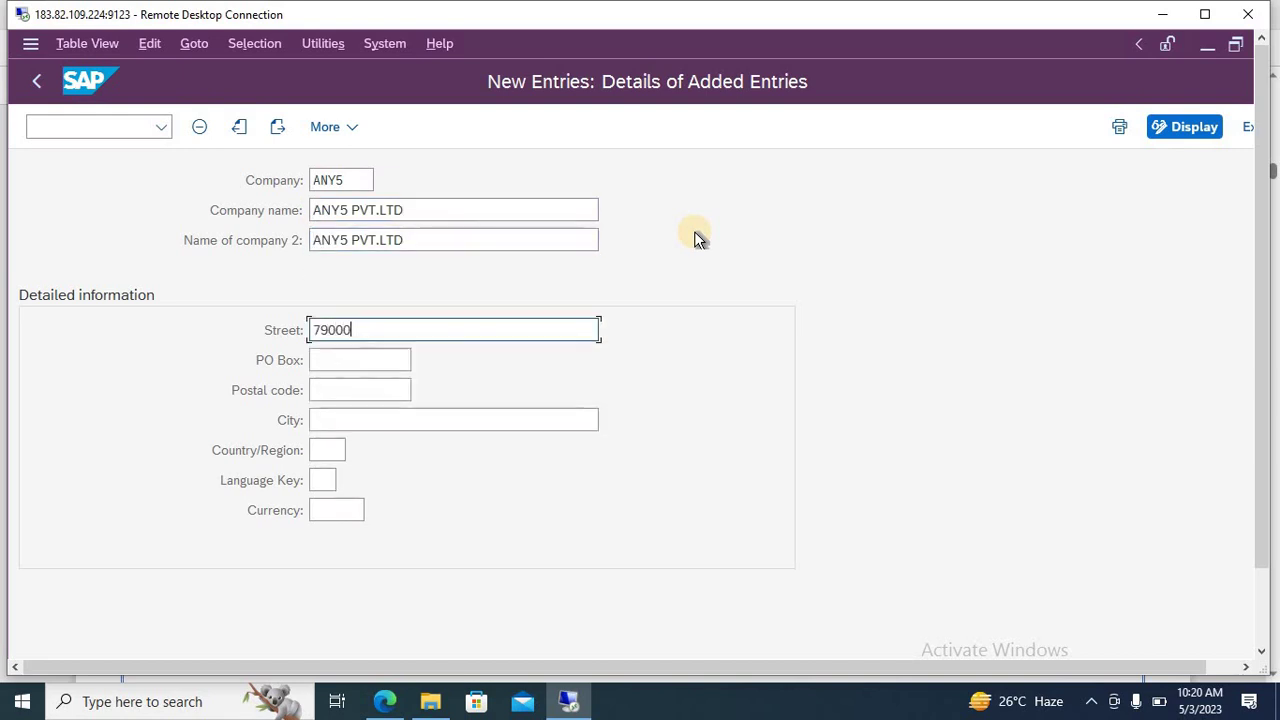
key(Tab)
text(NOIDA)
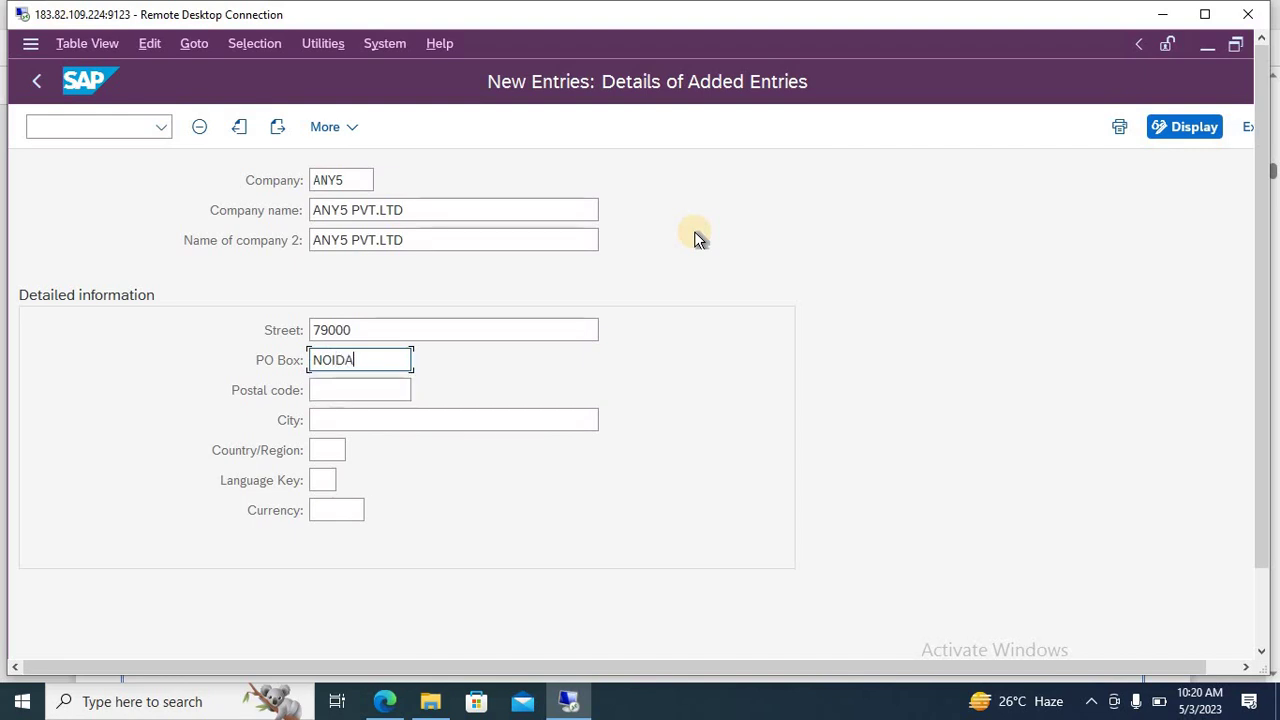
text(1)
click(357, 386)
click(372, 362)
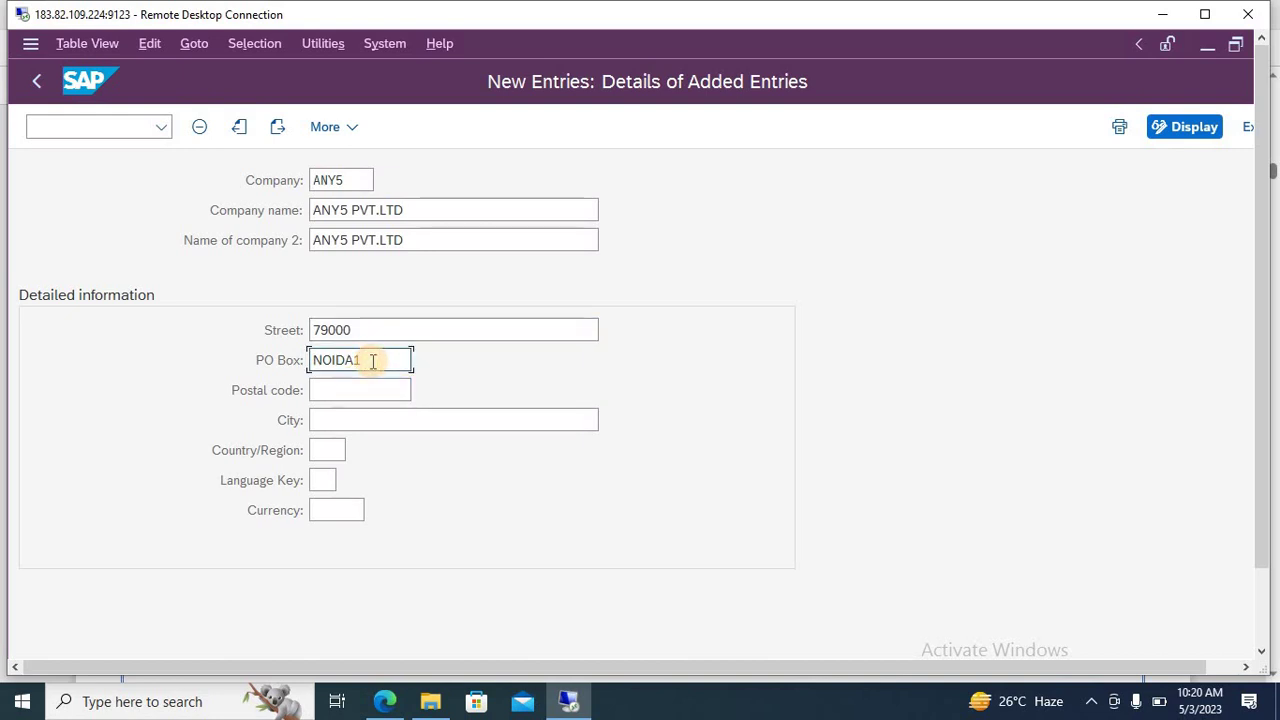
key(BackSpace)
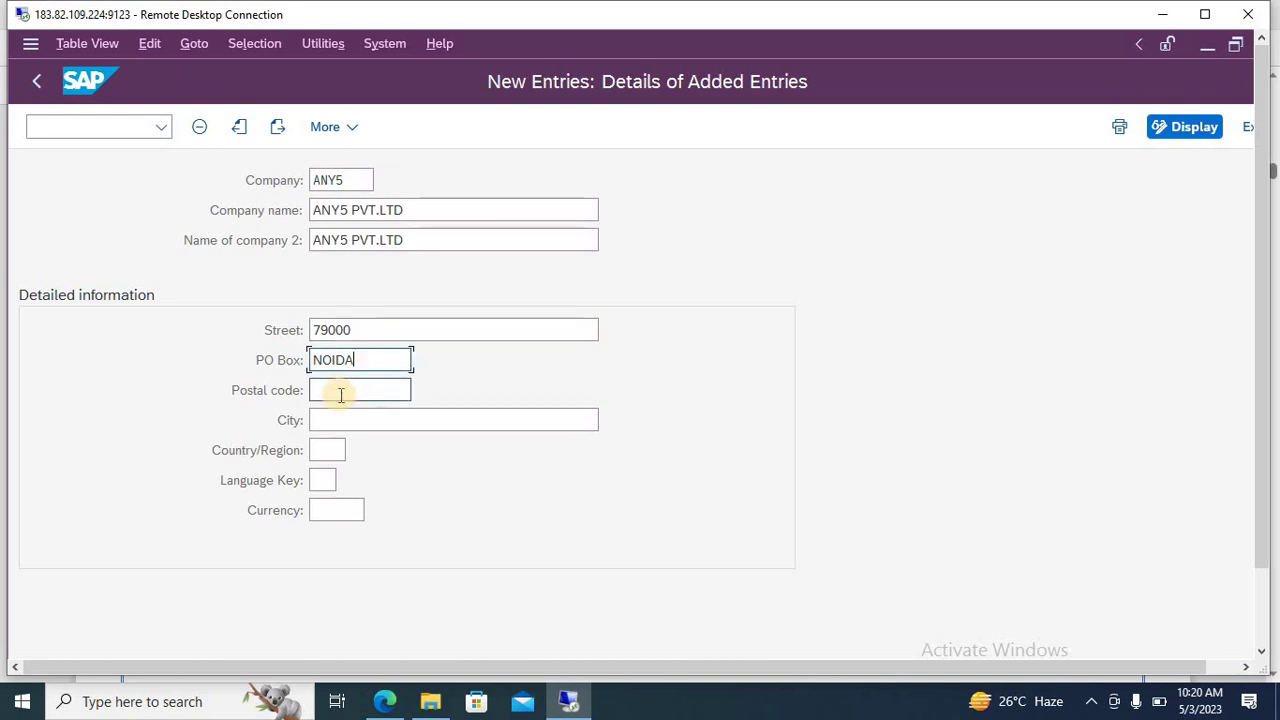
Step: Enter the company's postal code from the suggested values and fill in its city
click(341, 395)
text(1100)
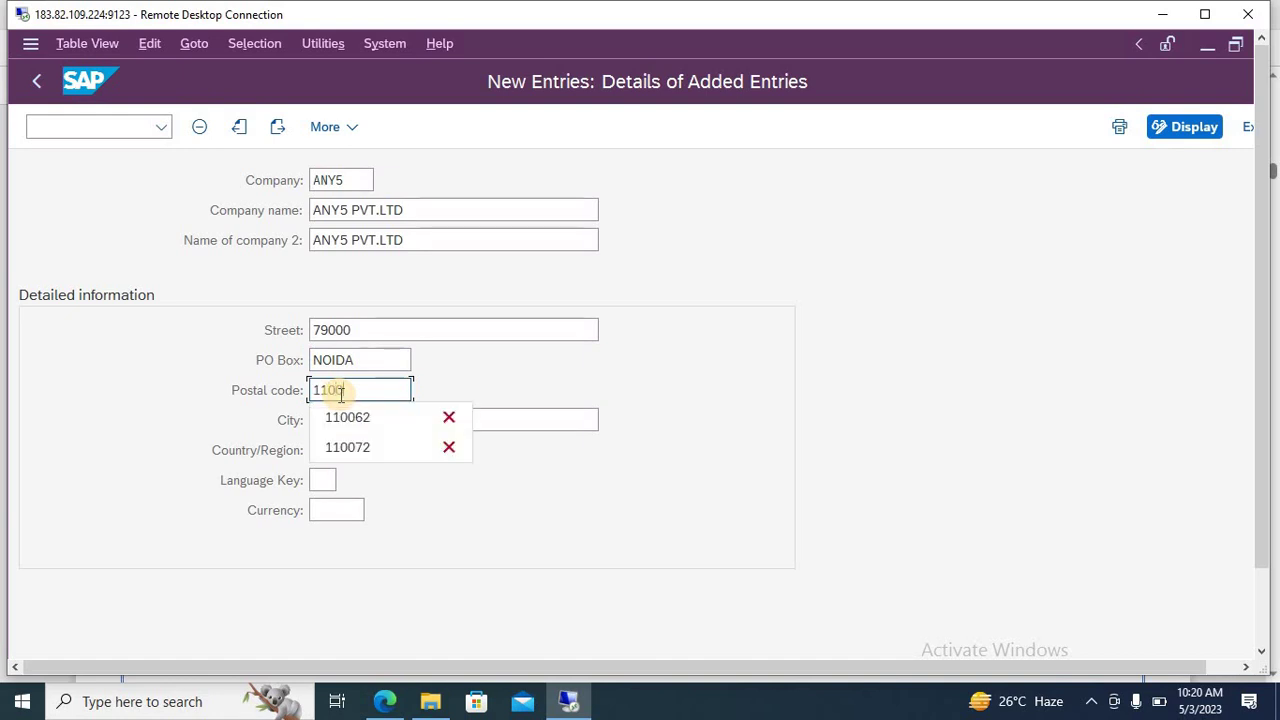
key(Down)
key(Return)
key(Tab)
text(NEW DELHI)
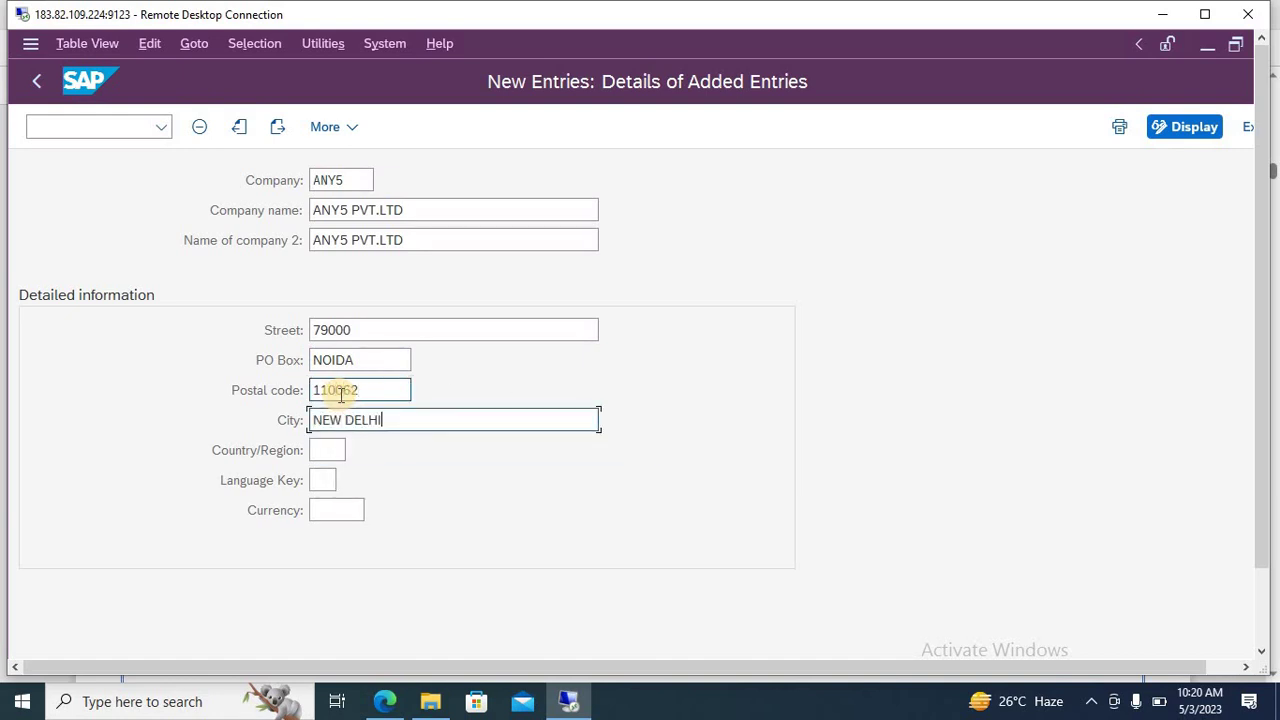
key(Tab)
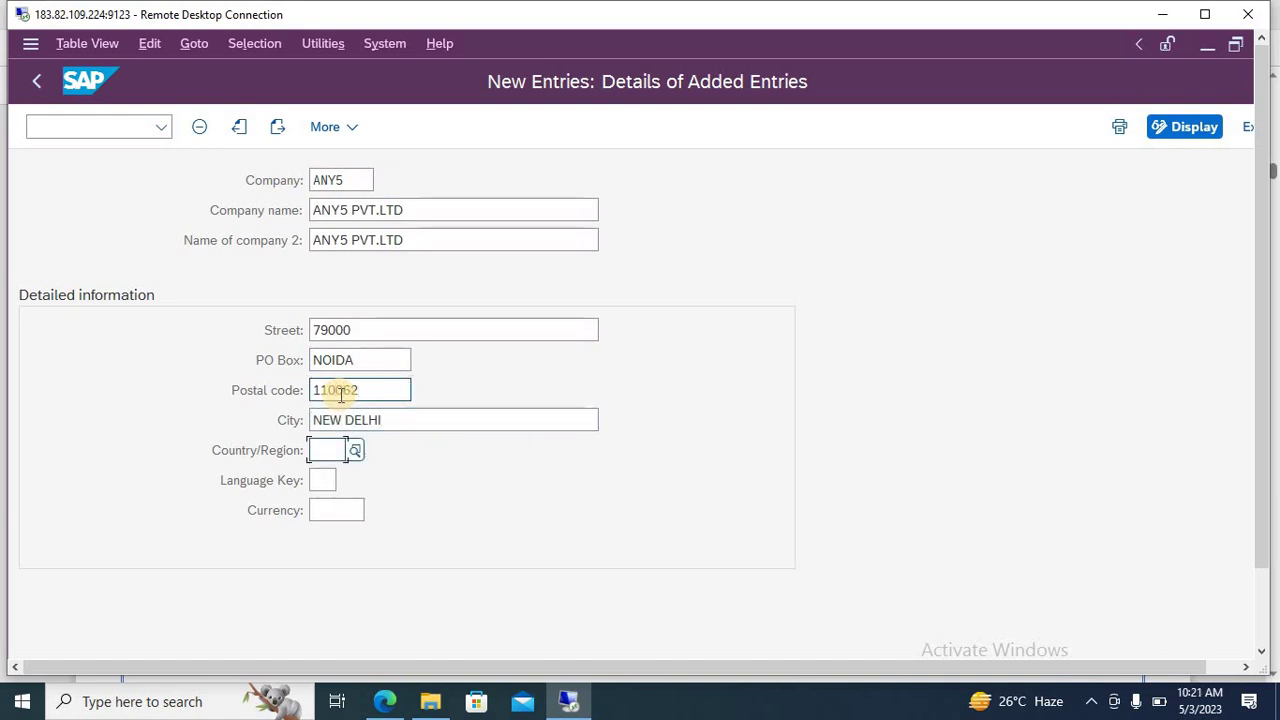
Step: Set the country/region to IN, the language key to EN and the currency to INR, and save the company entry
text(IN)
key(Tab)
text(EN)
key(Tab)
text(INR)
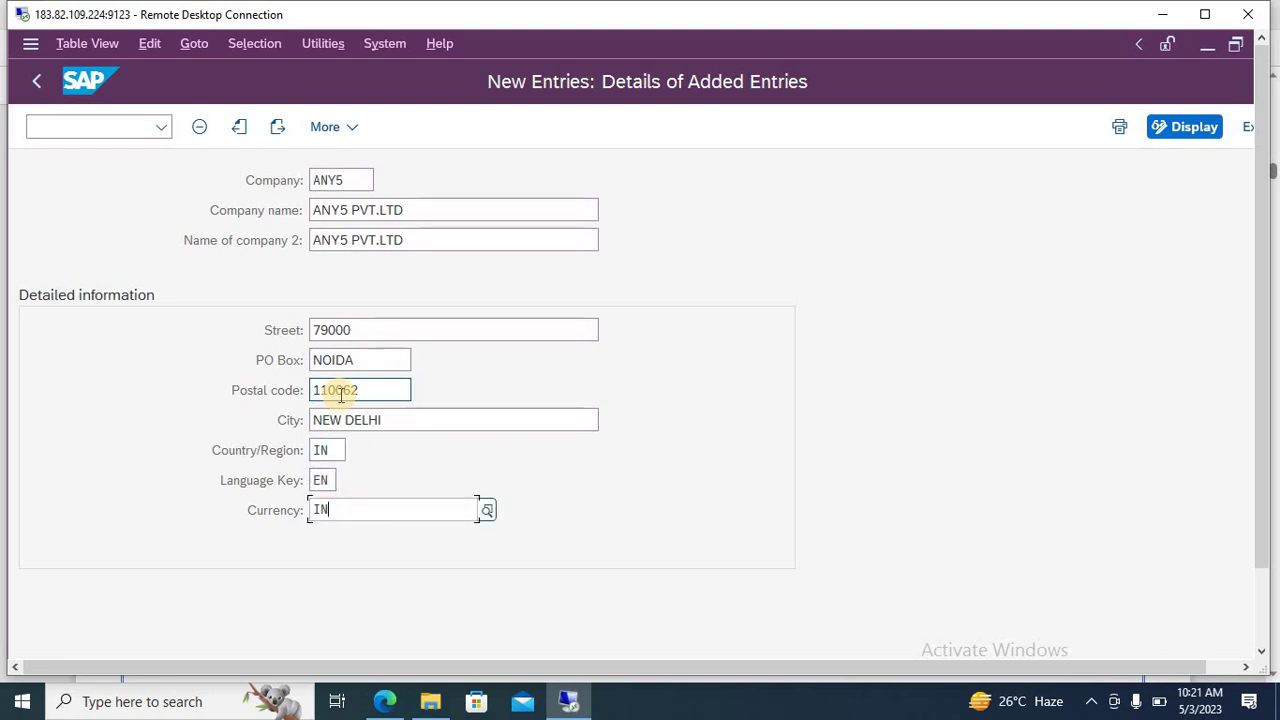
click(1262, 296)
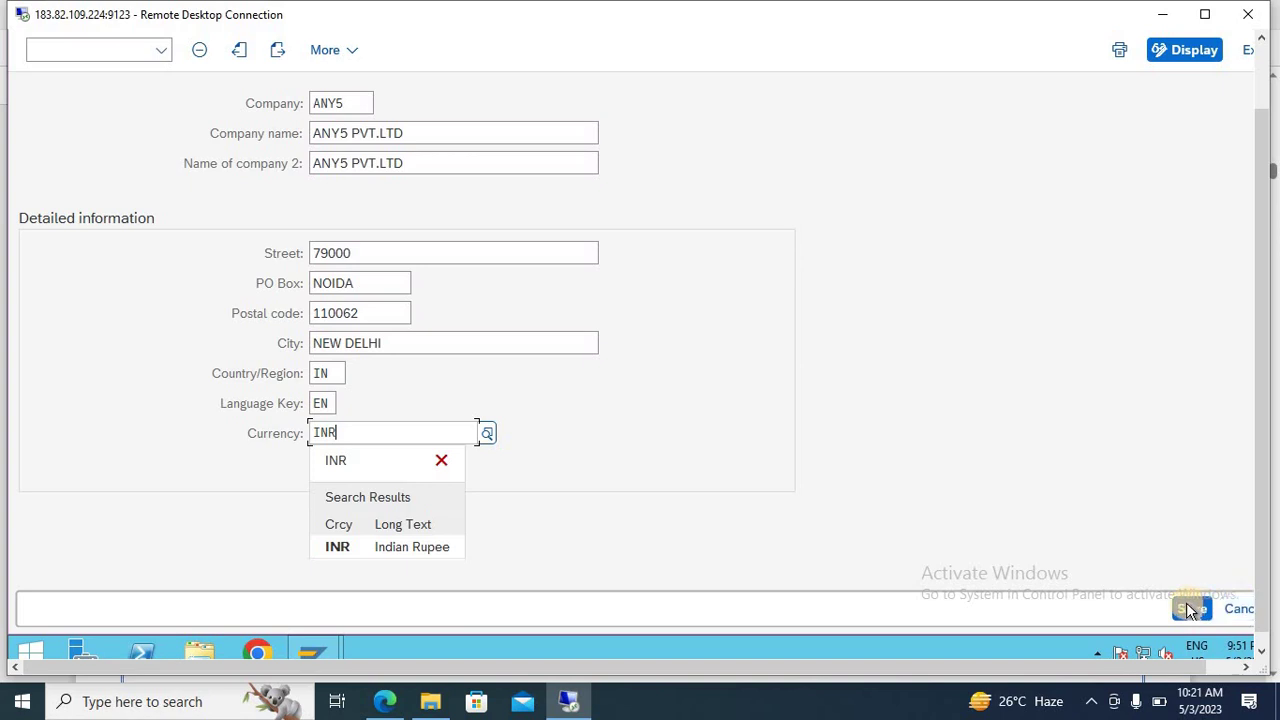
click(1190, 608)
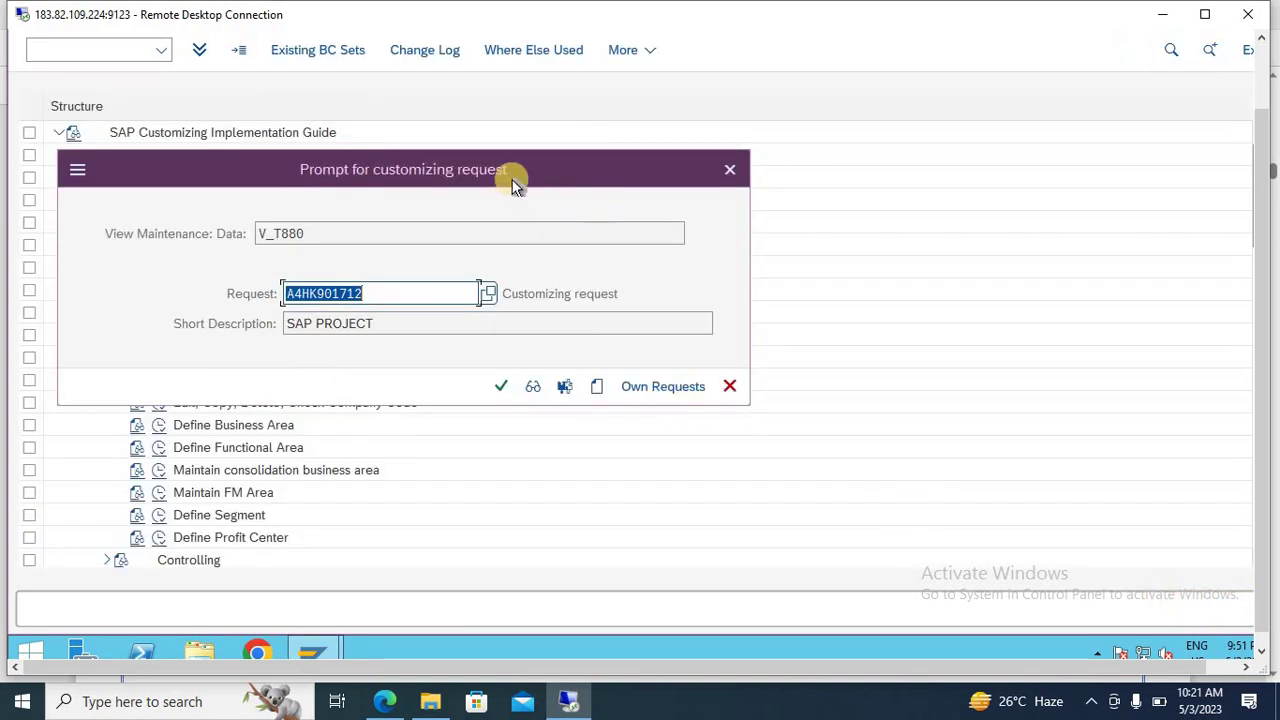
Step: Create a customizing request described as SAP S4 HANA HCM PROJECT and save the company entry in it
drag(480, 177, 636, 230)
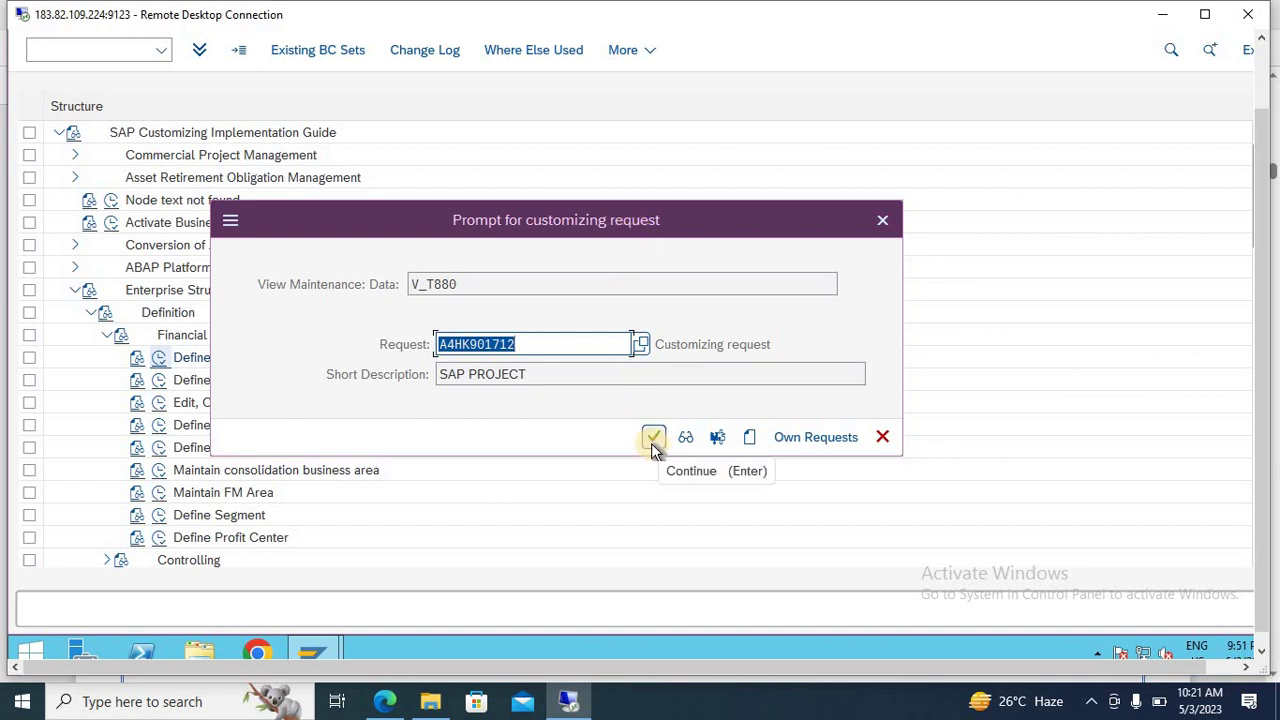
click(754, 440)
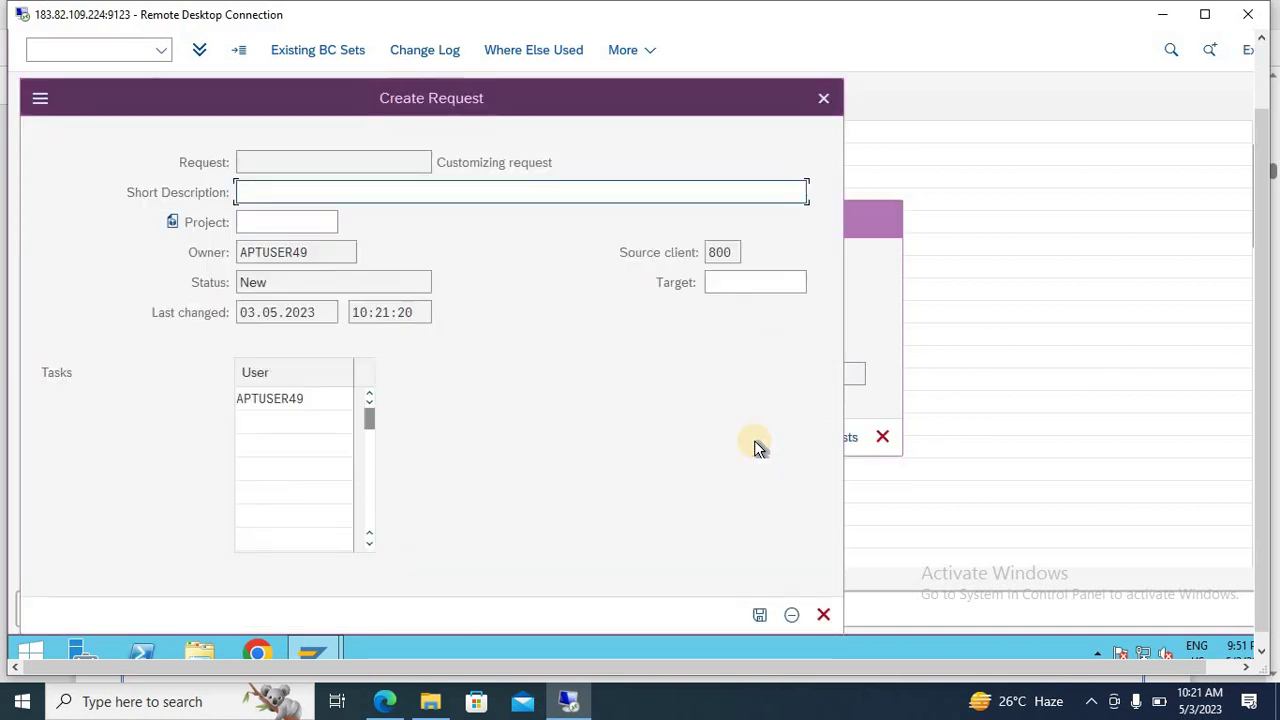
text(SAP S4 HA)
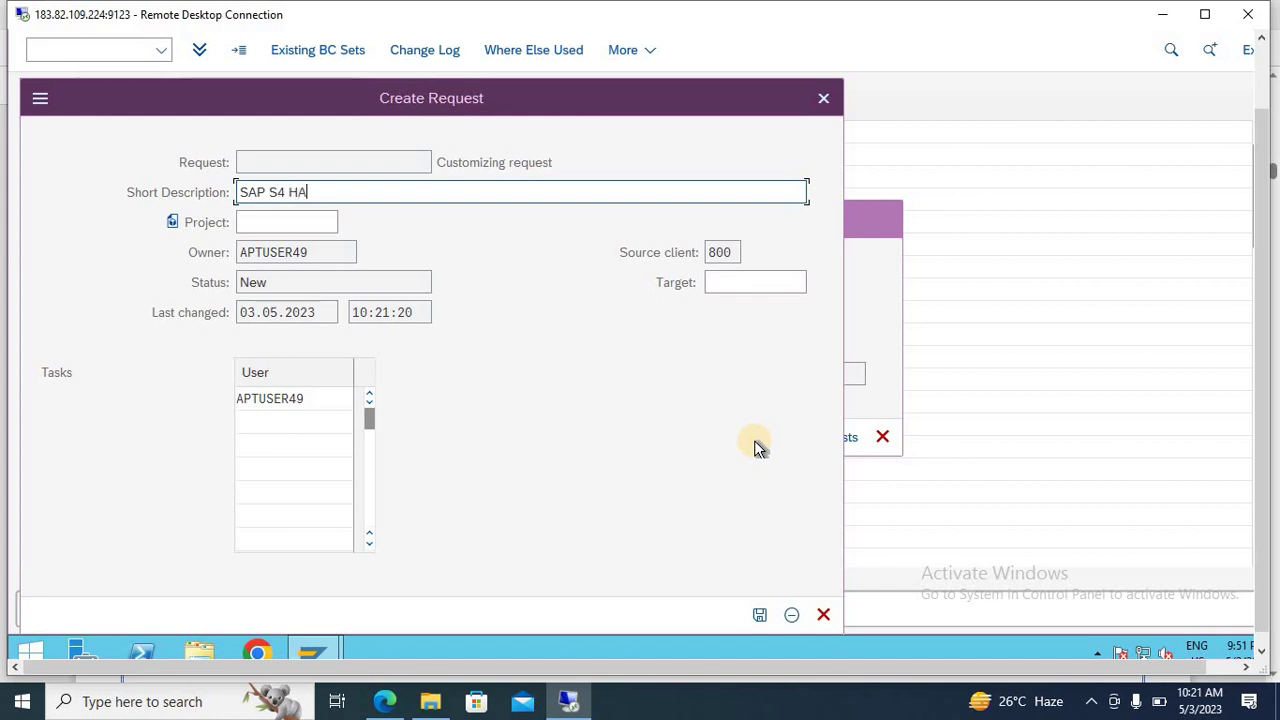
text(NA  HCM PROJECT)
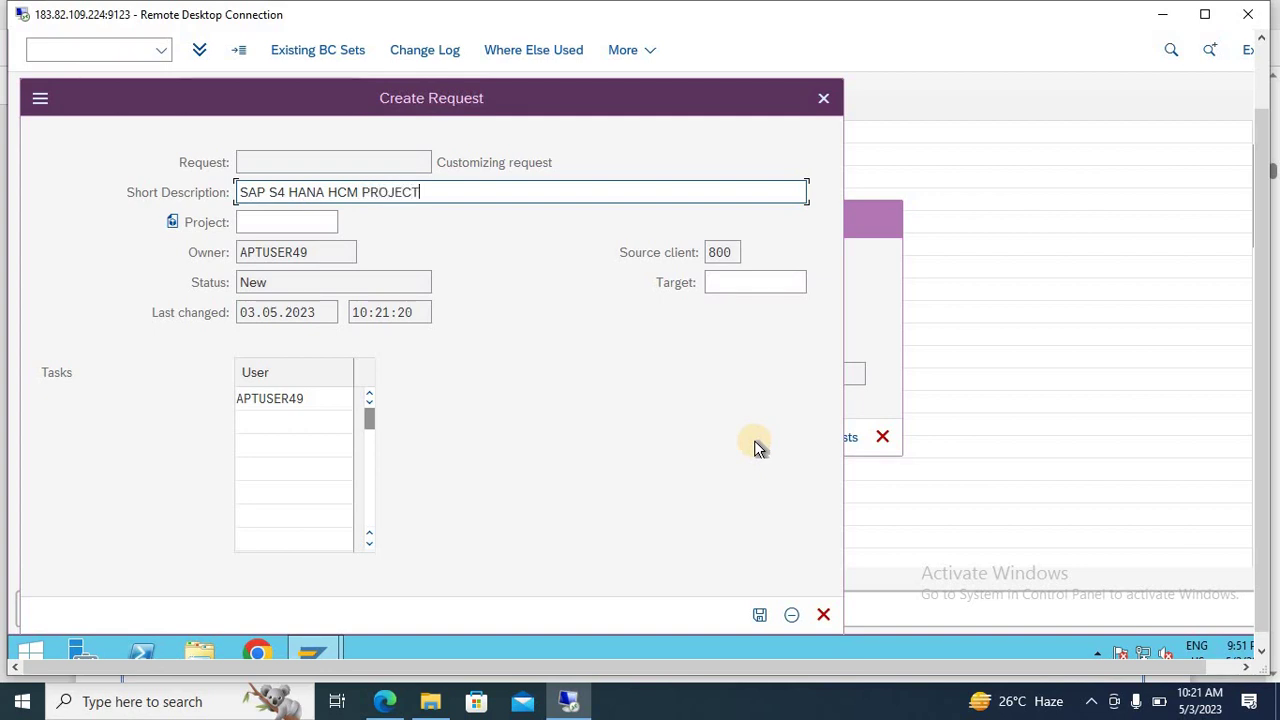
key(Return)
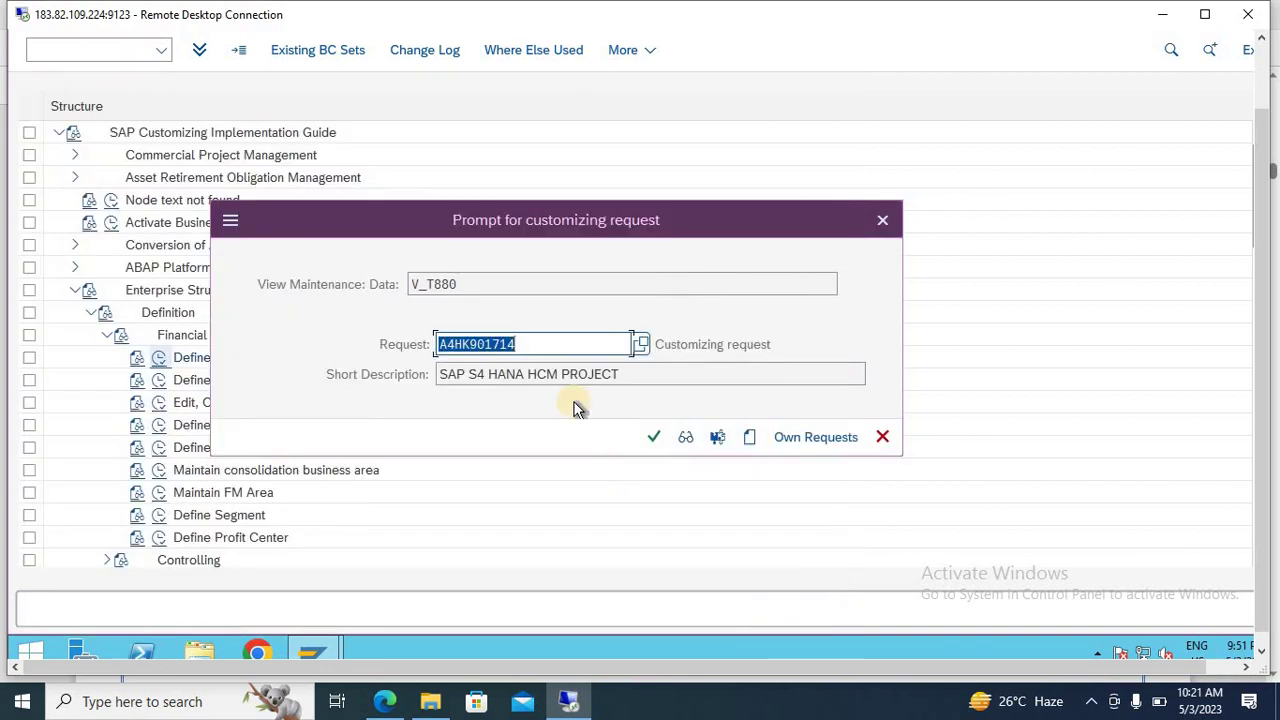
drag(441, 372, 642, 371)
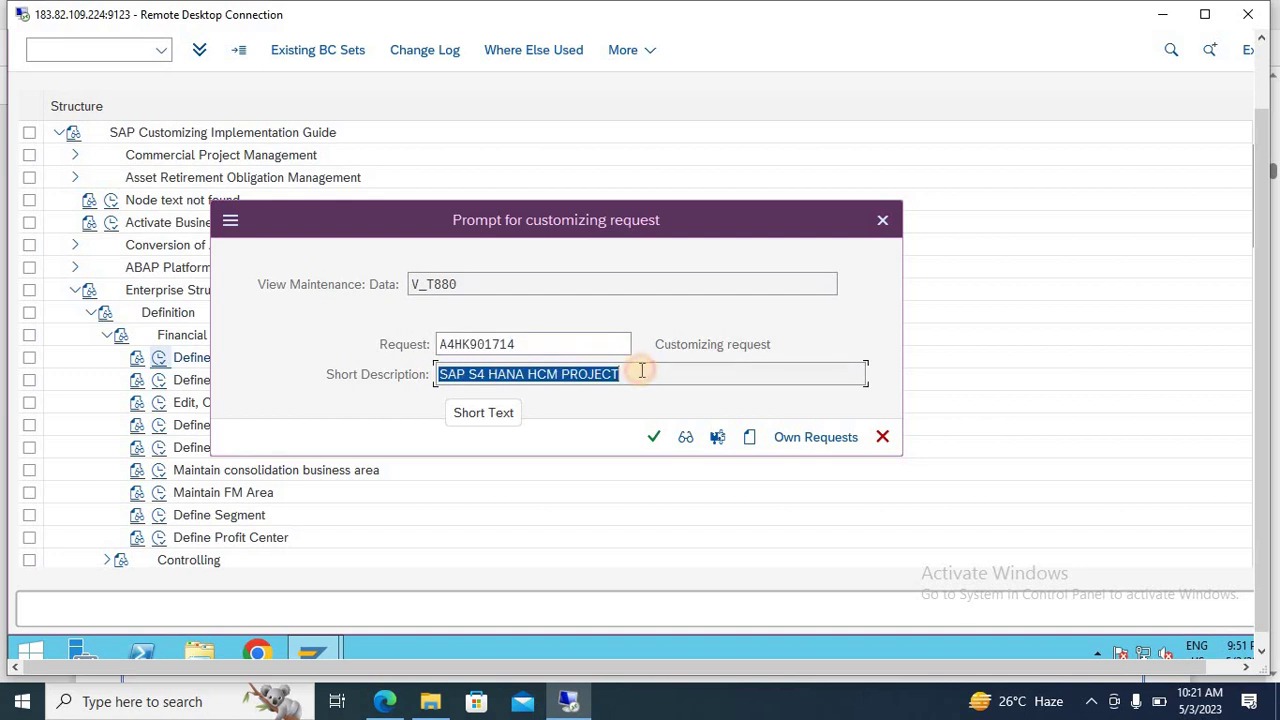
click(653, 437)
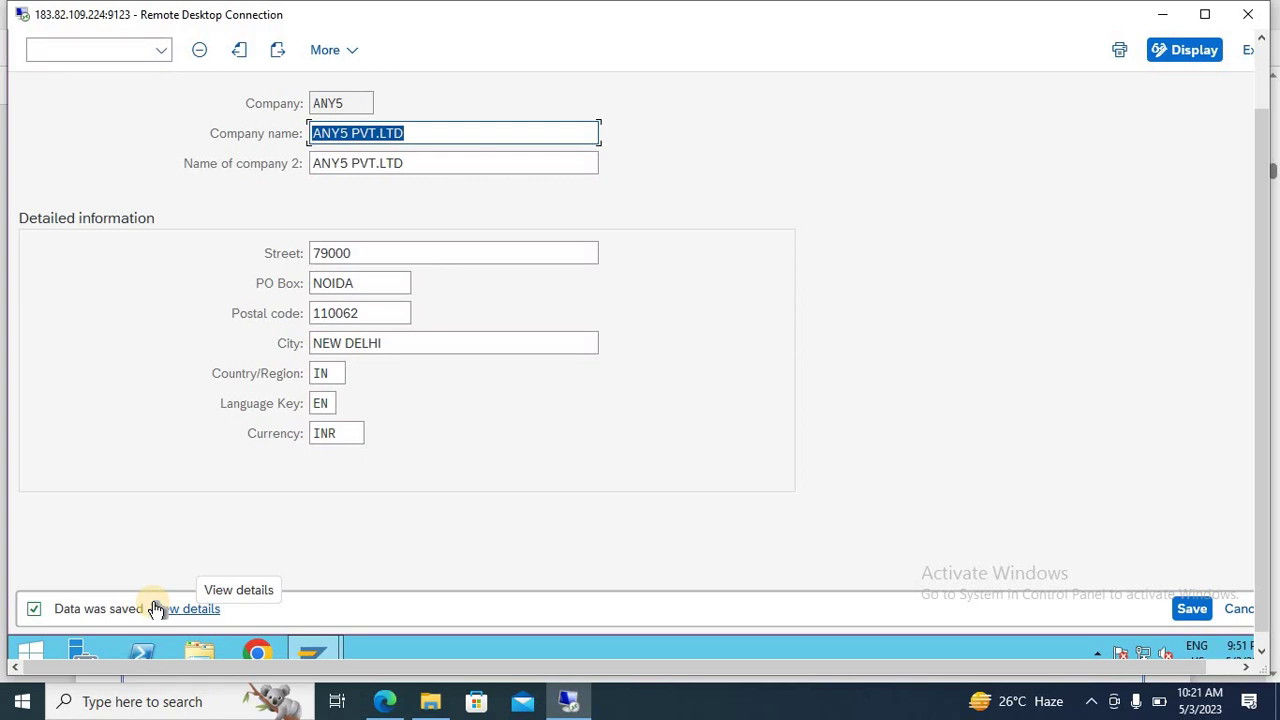
Step: Check the saved company entry in SAP against the closing instruction on page 5 of the PDF notes
key(alt+Tab)
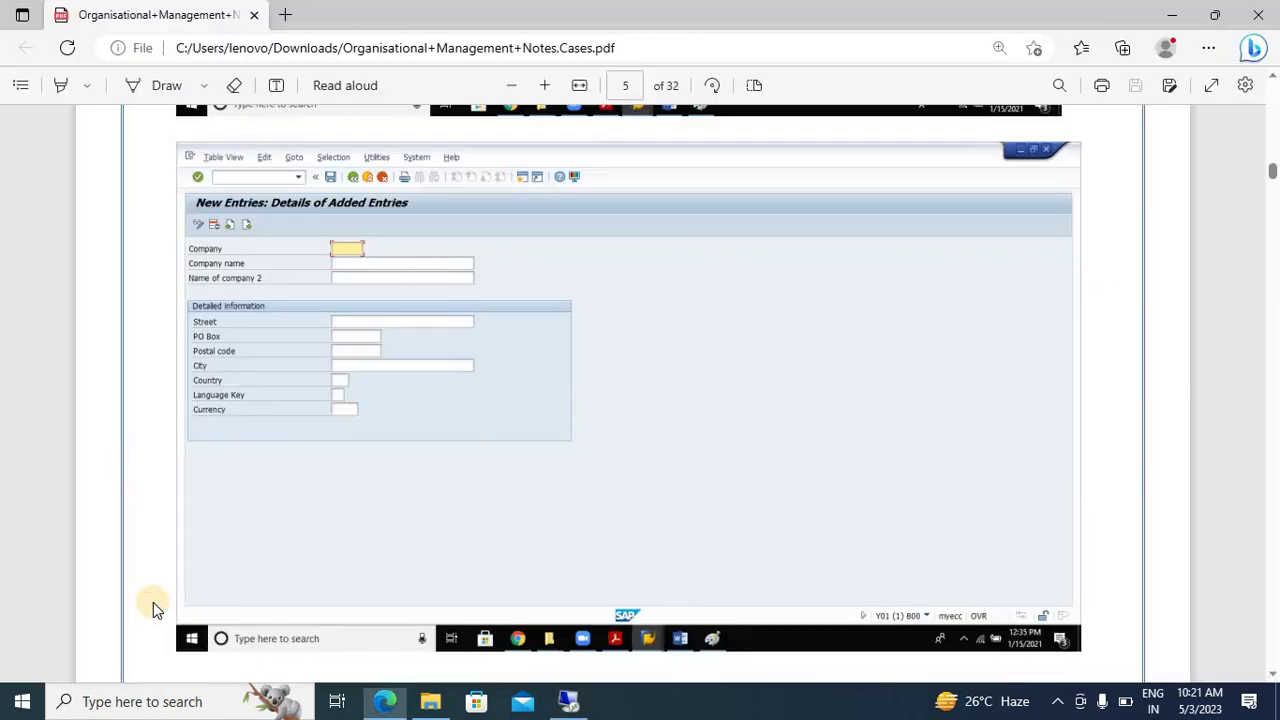
scroll(371, 580, down, 1)
scroll(371, 585, down, 3)
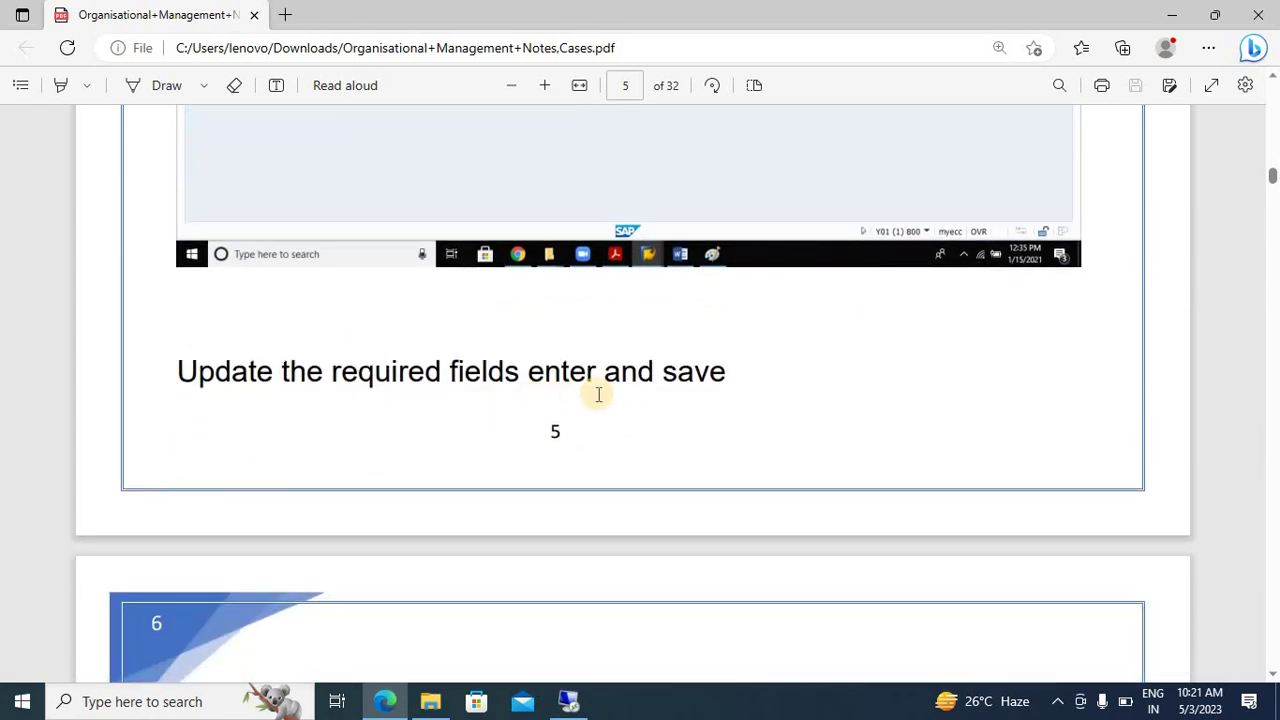
key(alt+Tab)
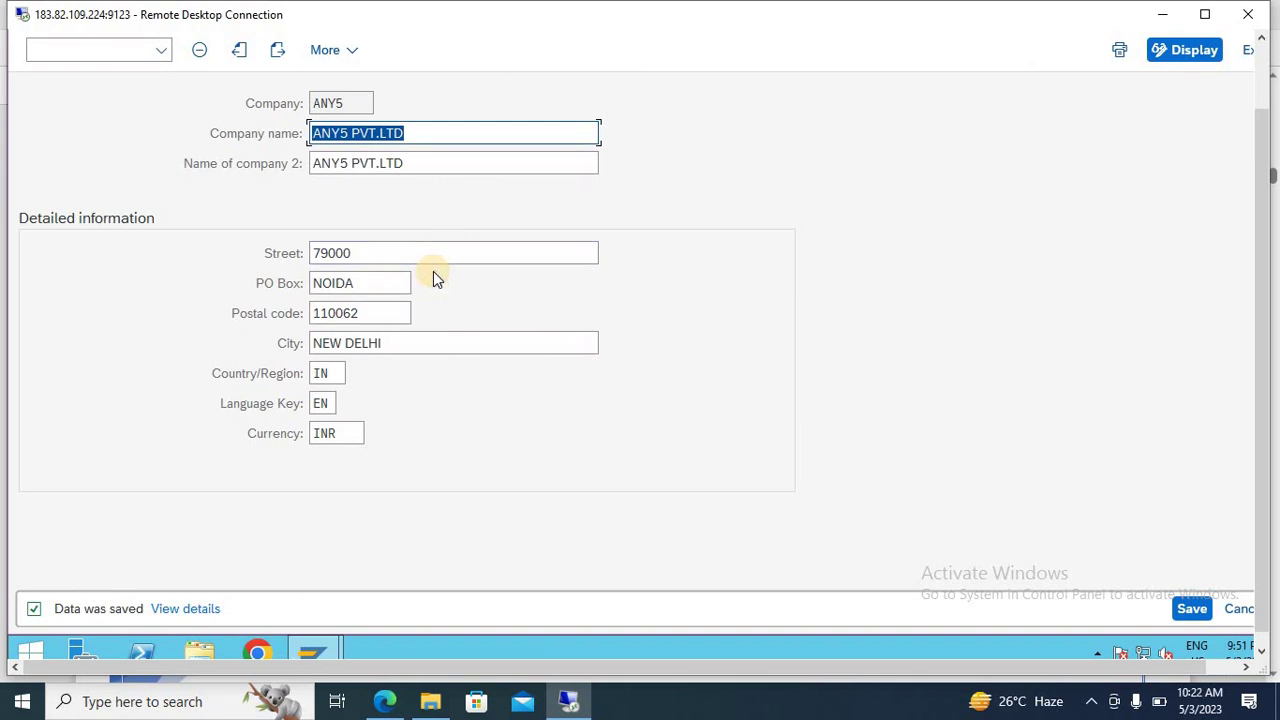
Step: Read the transport request note, the Edit, Copy, Delete, Check Company Code section and its IMG path on pages 6 and 7 of the PDF notes
key(alt+Tab)
scroll(433, 271, down, 5)
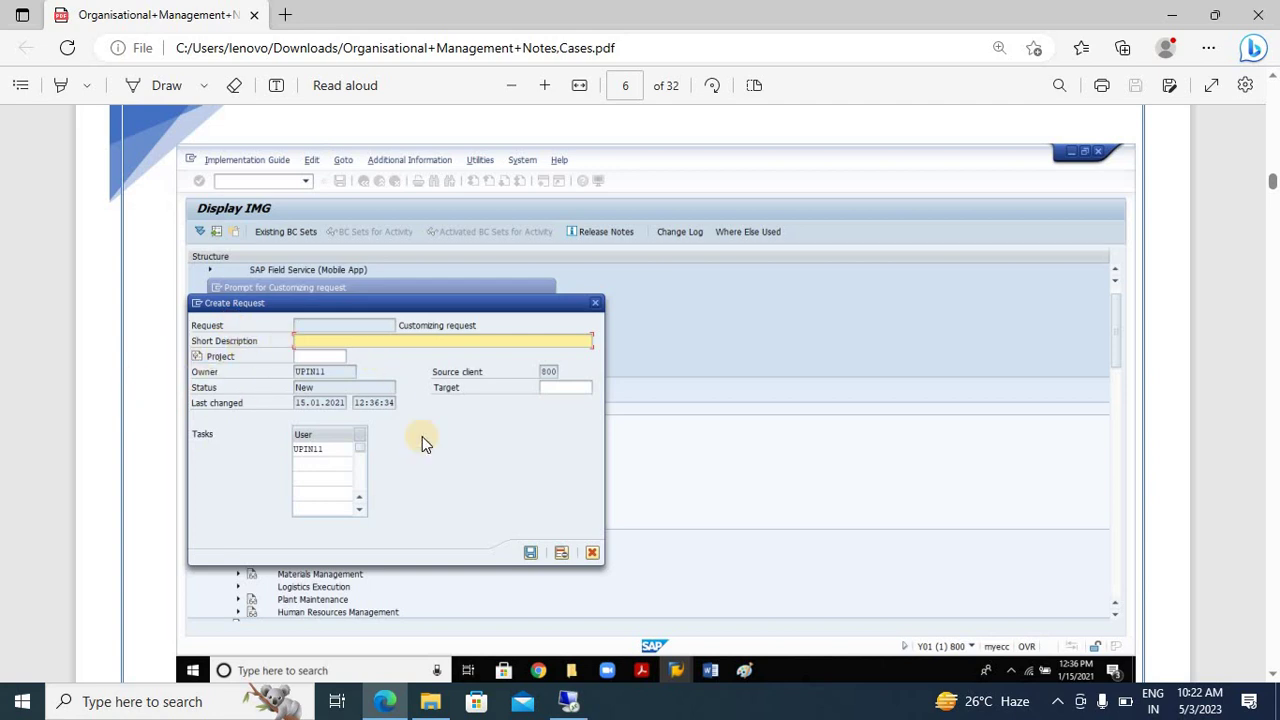
scroll(422, 443, down, 5)
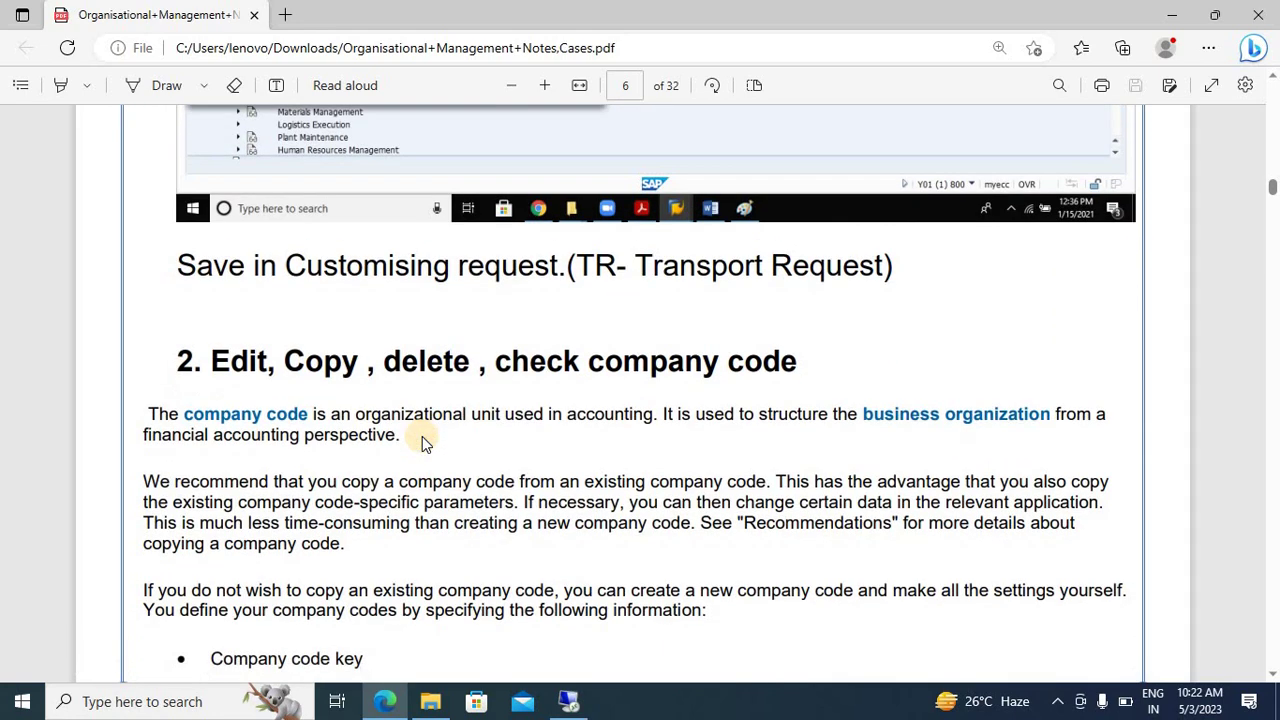
scroll(422, 443, down, 3)
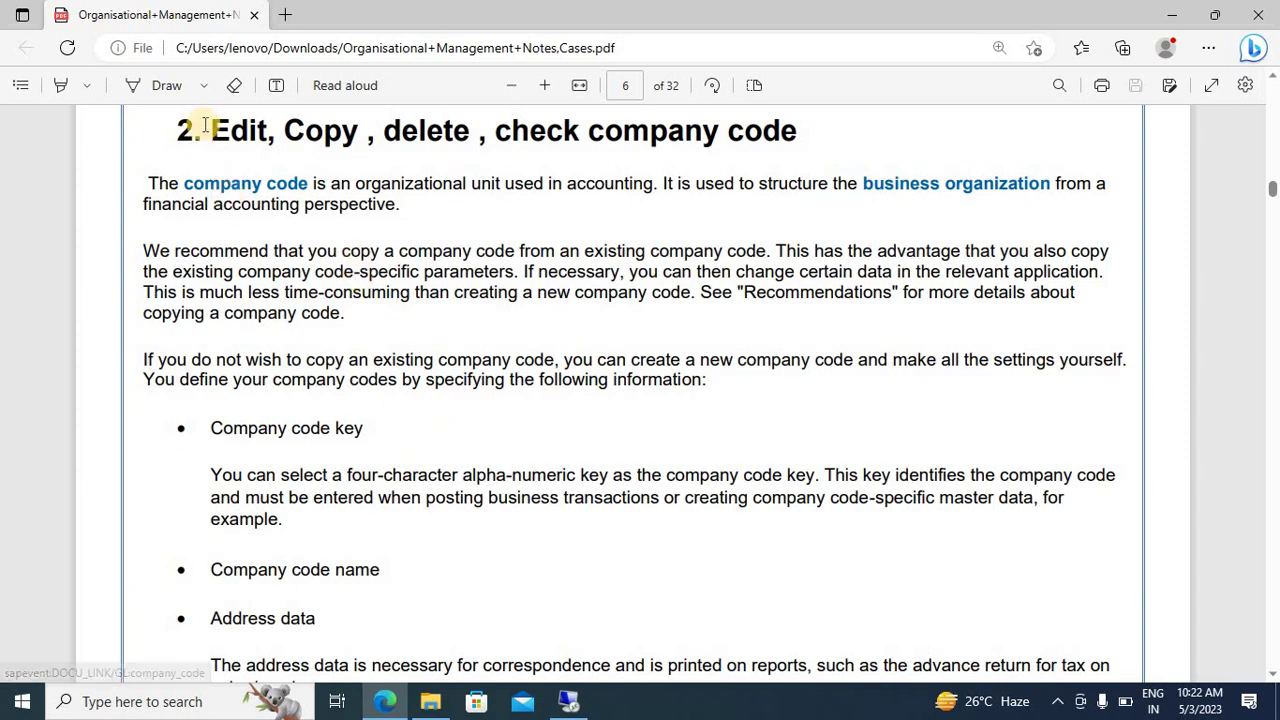
drag(208, 128, 797, 132)
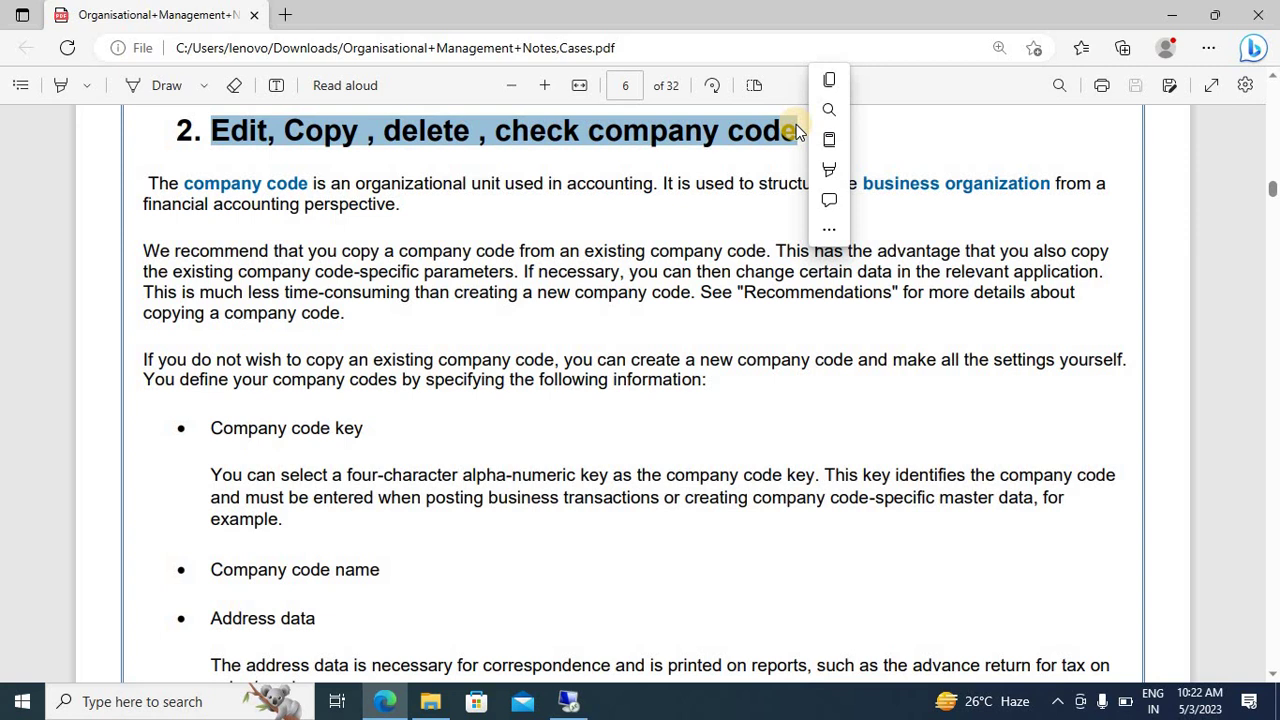
click(744, 144)
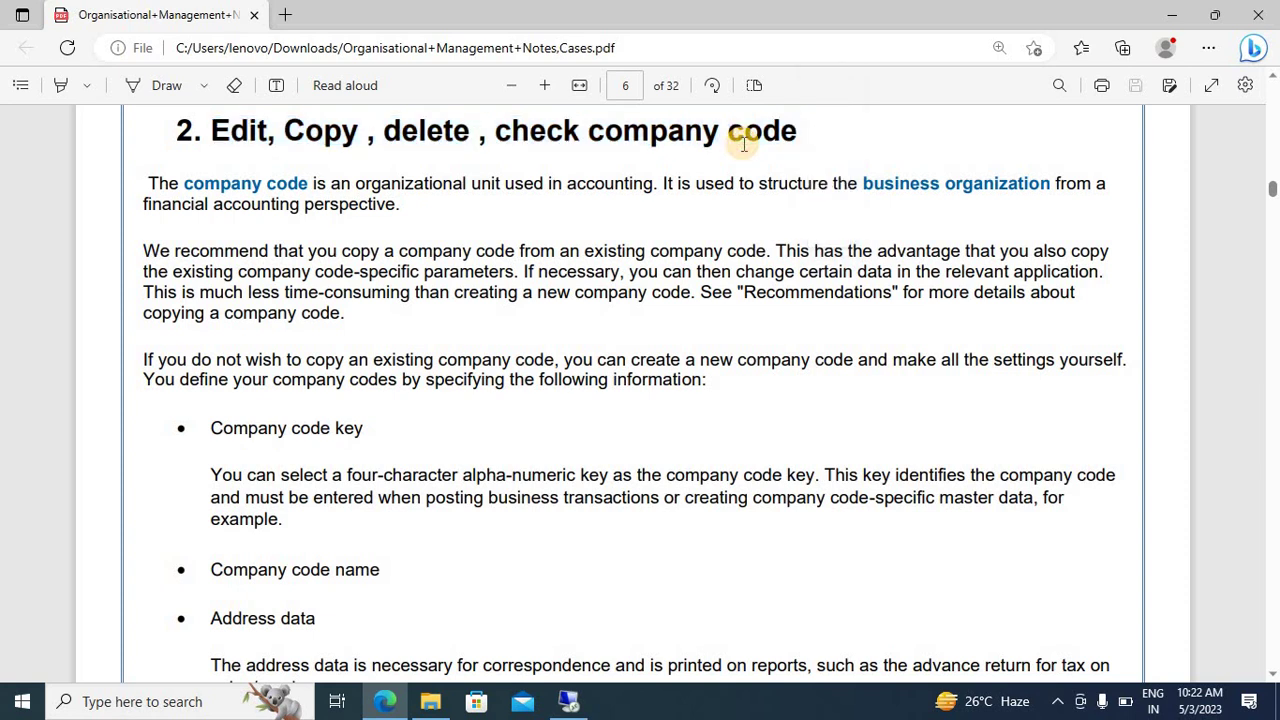
scroll(744, 144, down, 5)
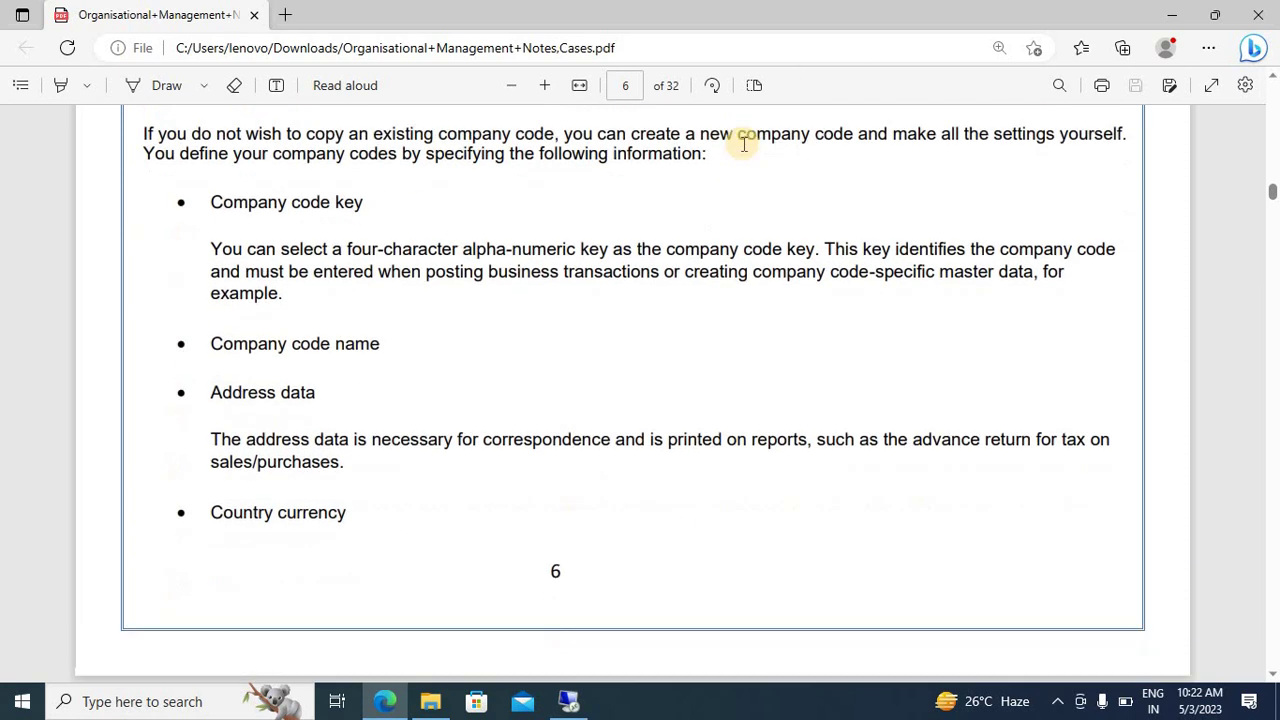
scroll(744, 144, down, 10)
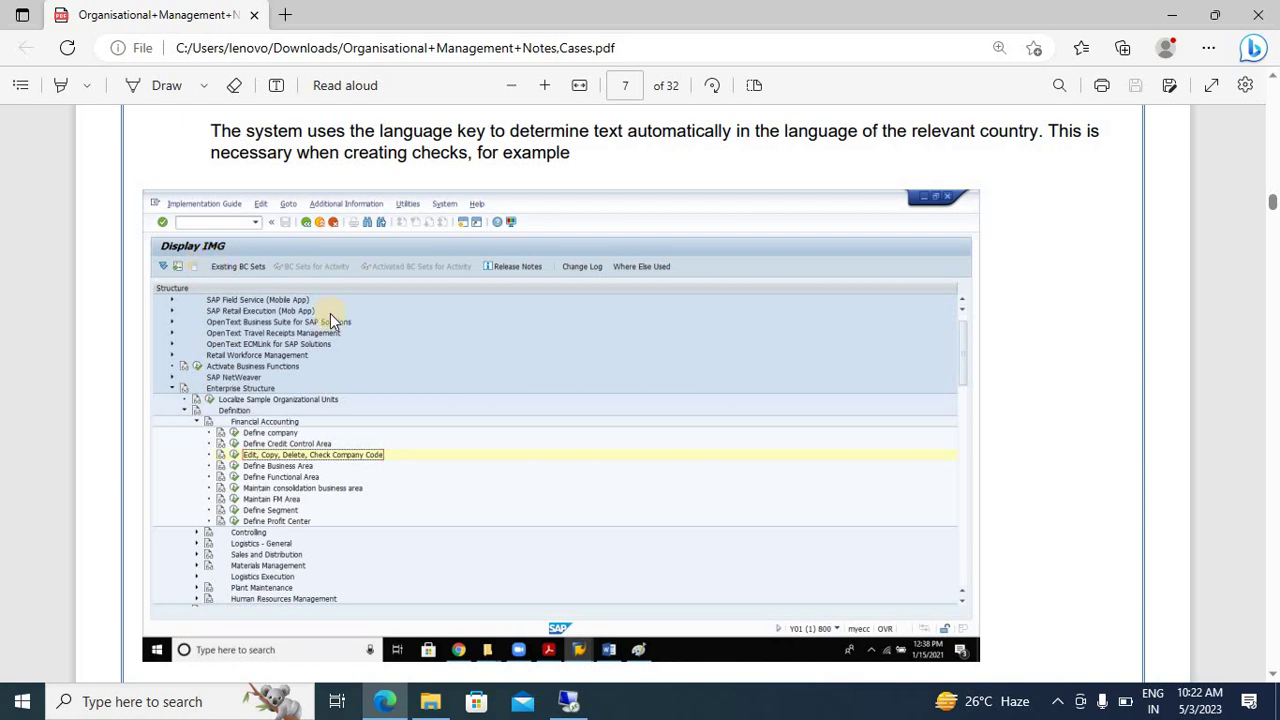
Step: Return to the SAP implementation guide and open the Edit, Copy, Delete, Check Company Code activity under Financial Accounting
key(alt+Tab)
click(331, 339)
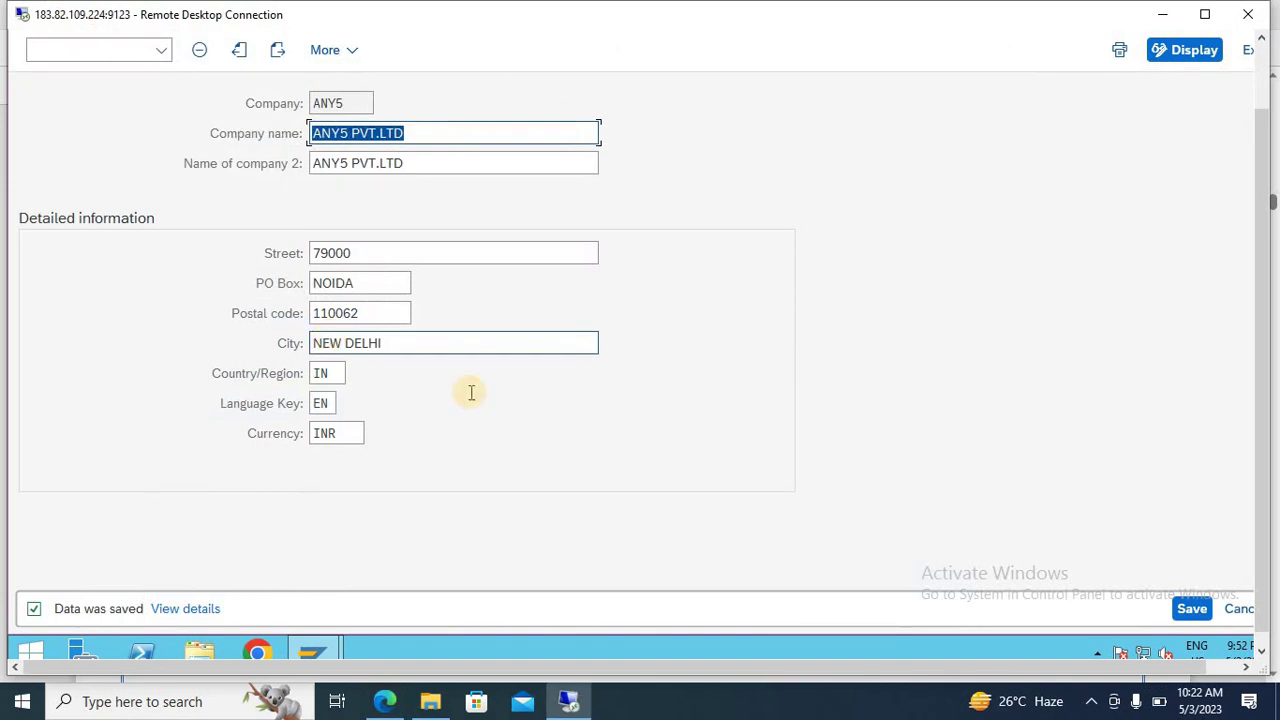
key(F3)
key(F3)
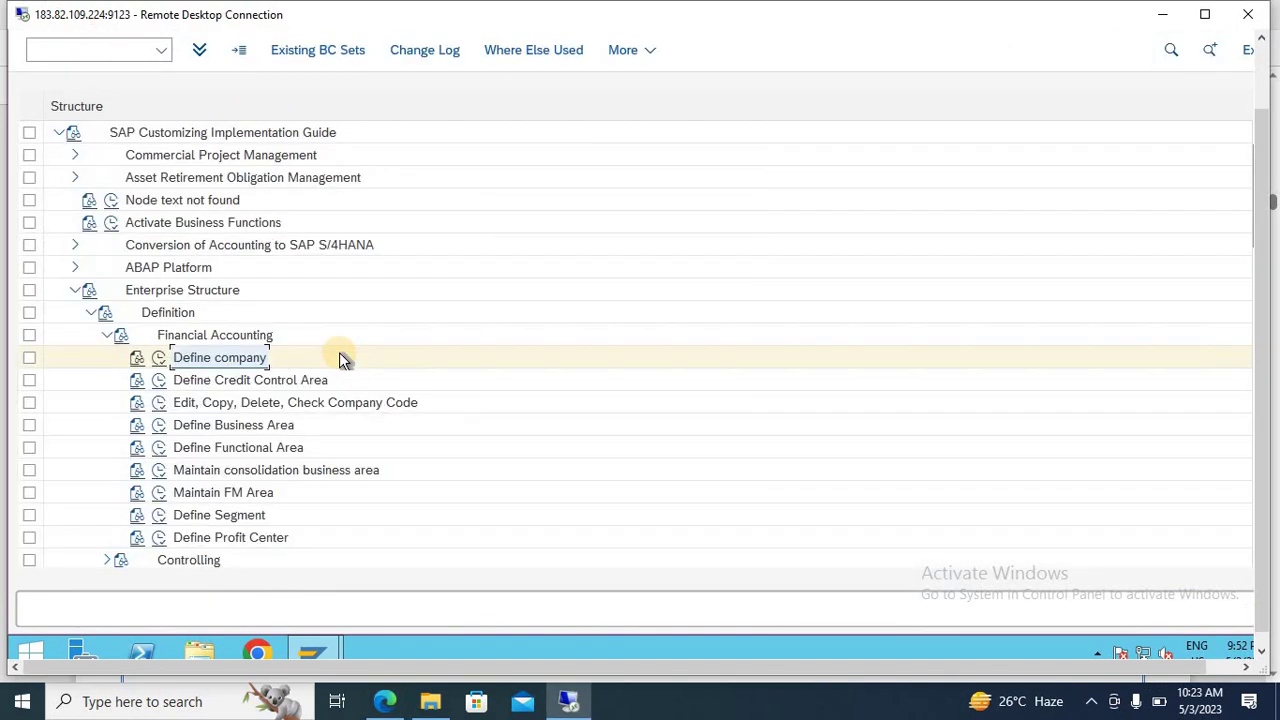
click(218, 405)
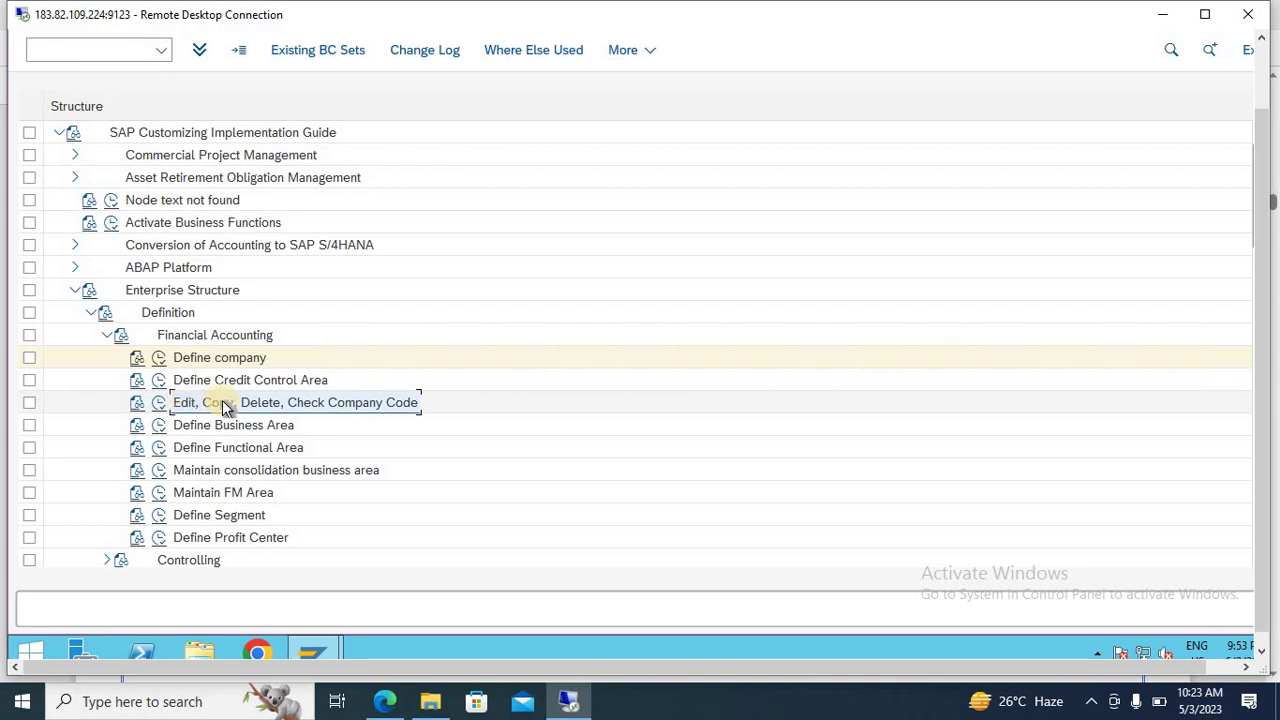
click(157, 403)
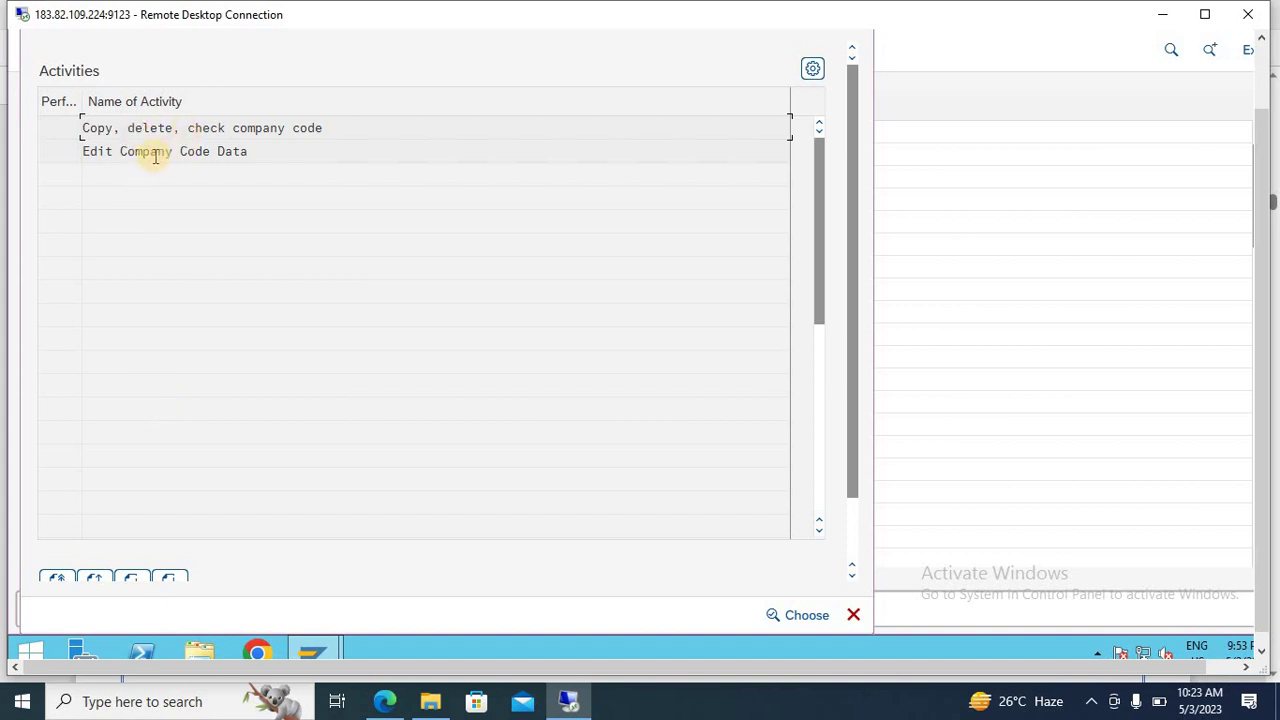
Step: Check the company code screens on pages 7 and 8 of the PDF notes and start a new entry in SAP's Edit Company Code Data
key(alt+Tab)
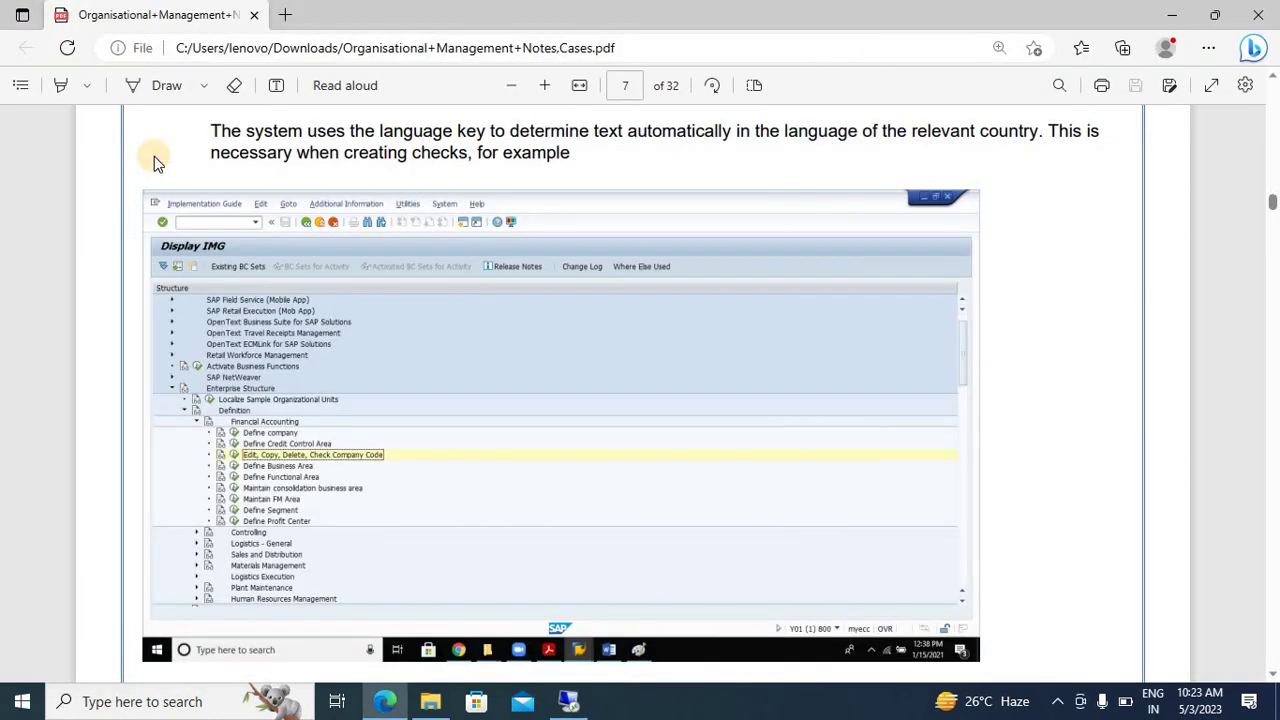
scroll(154, 156, down, 5)
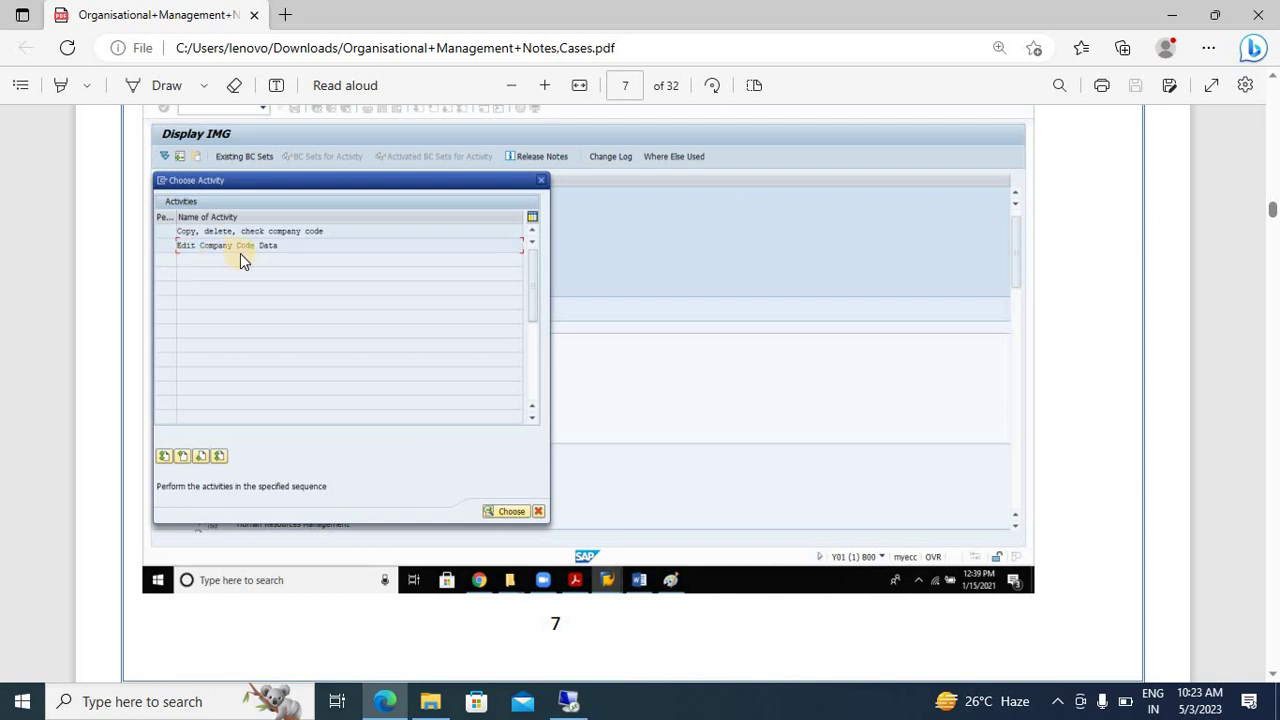
scroll(240, 253, down, 5)
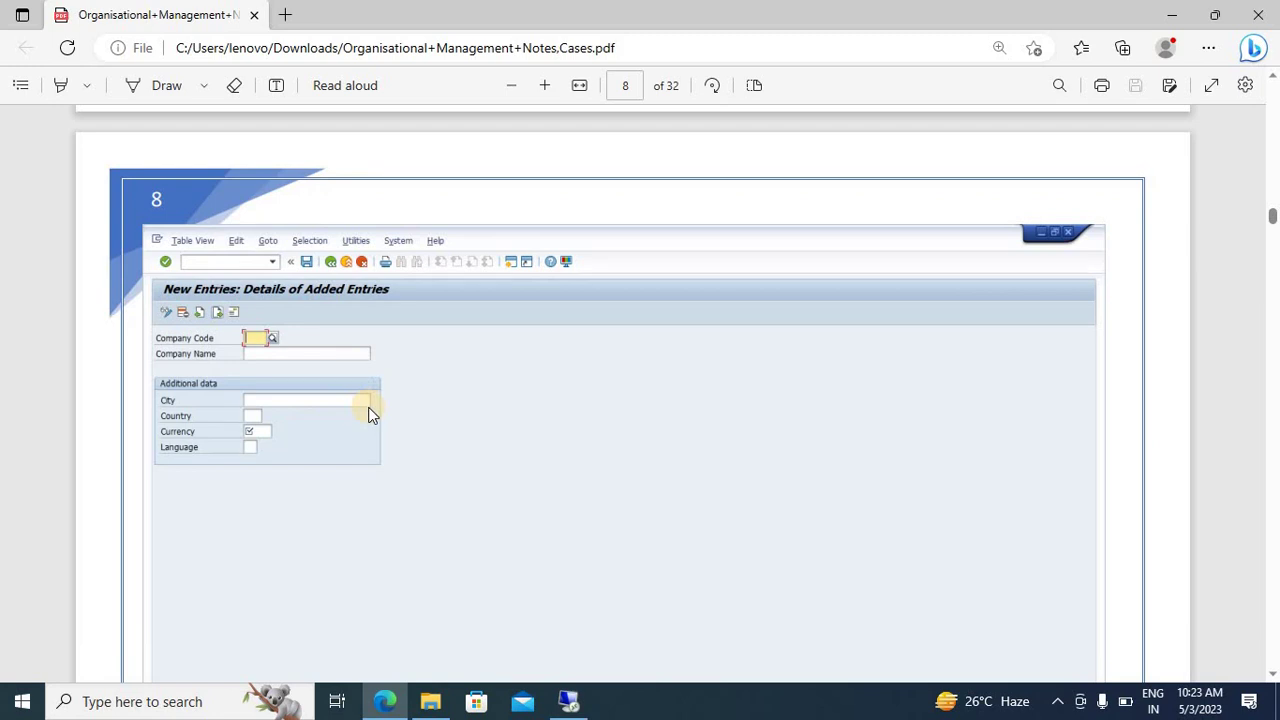
key(alt+Tab)
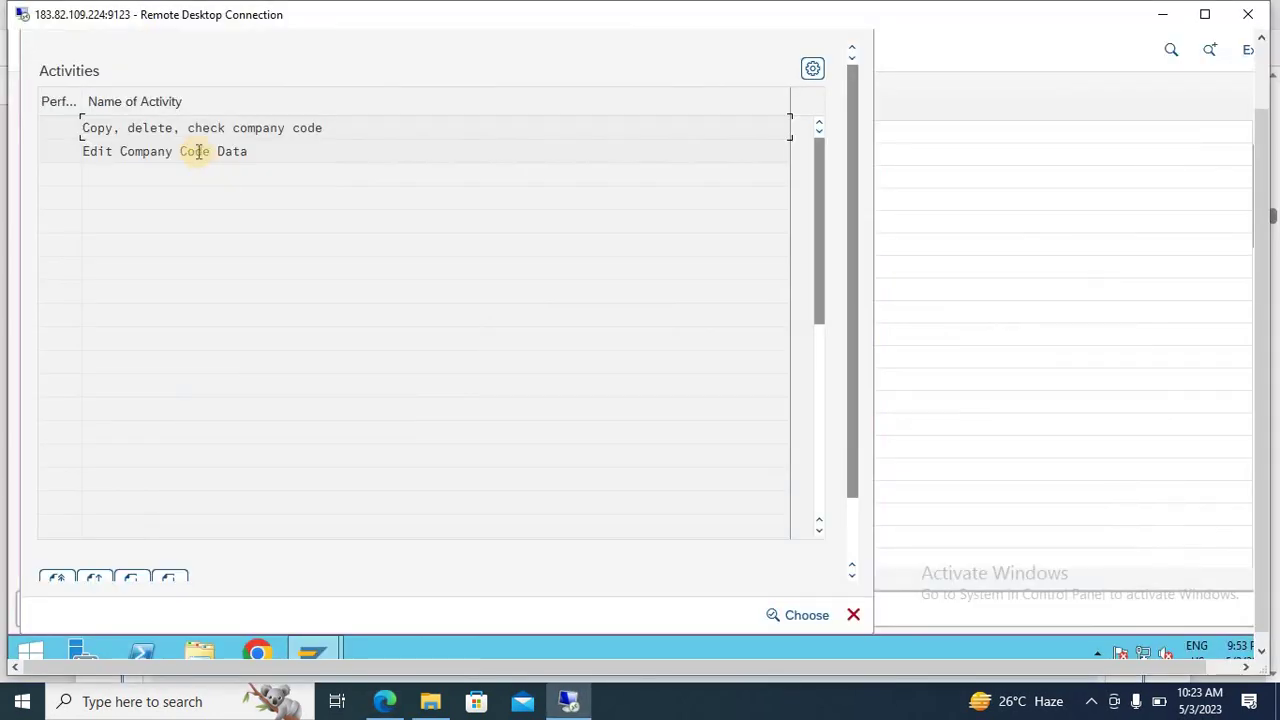
double_click(199, 157)
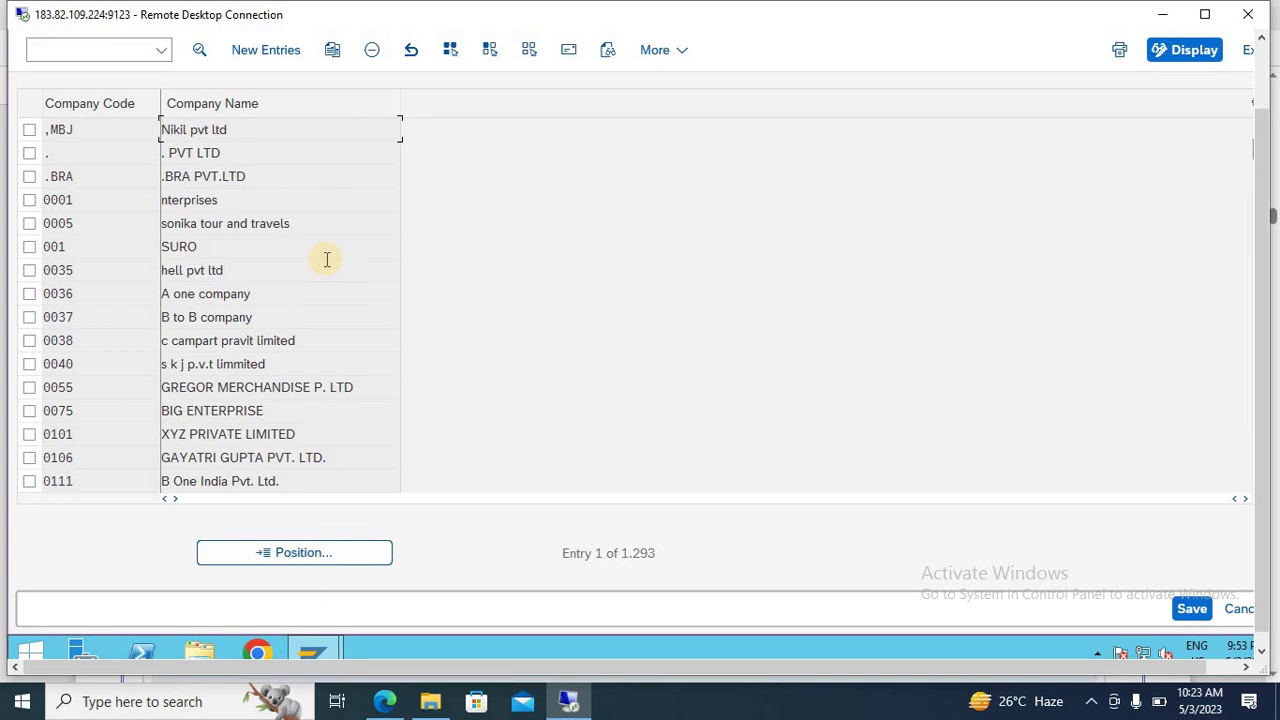
click(253, 57)
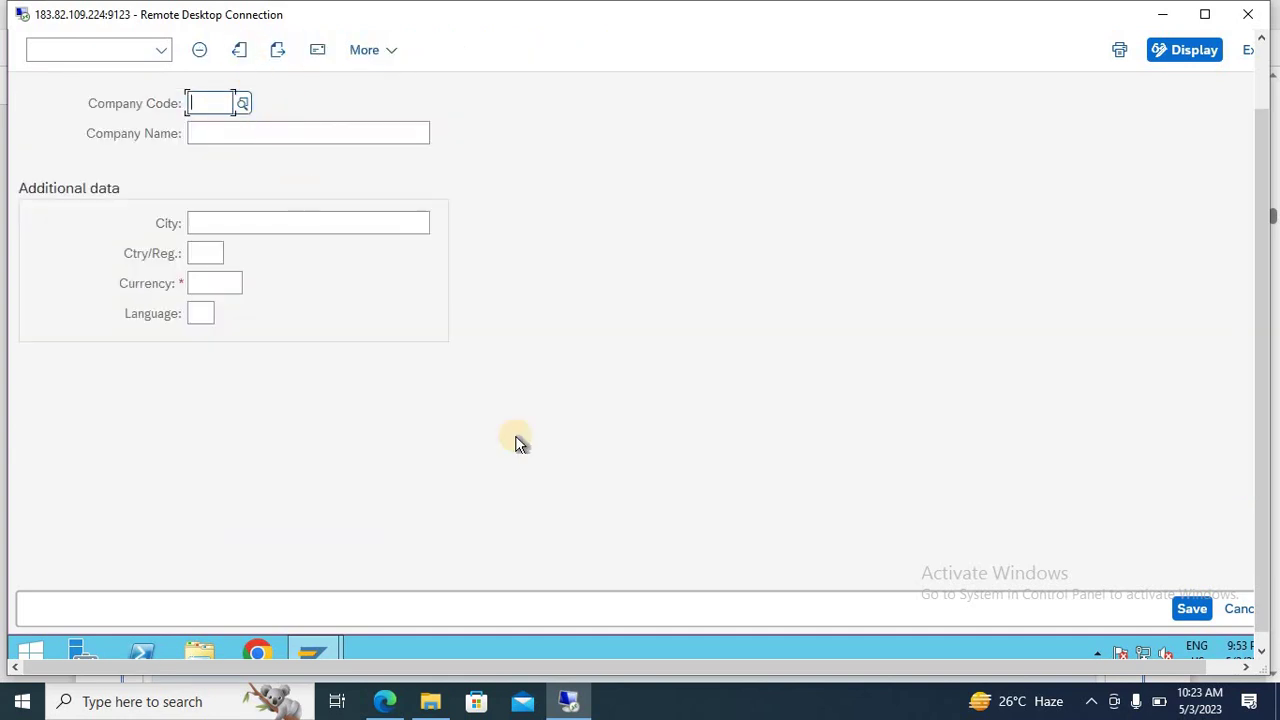
Step: Enter company code ANY5 with the company name ANY5 PVT.LTD and the city NEW DELHI
text(ANY5)
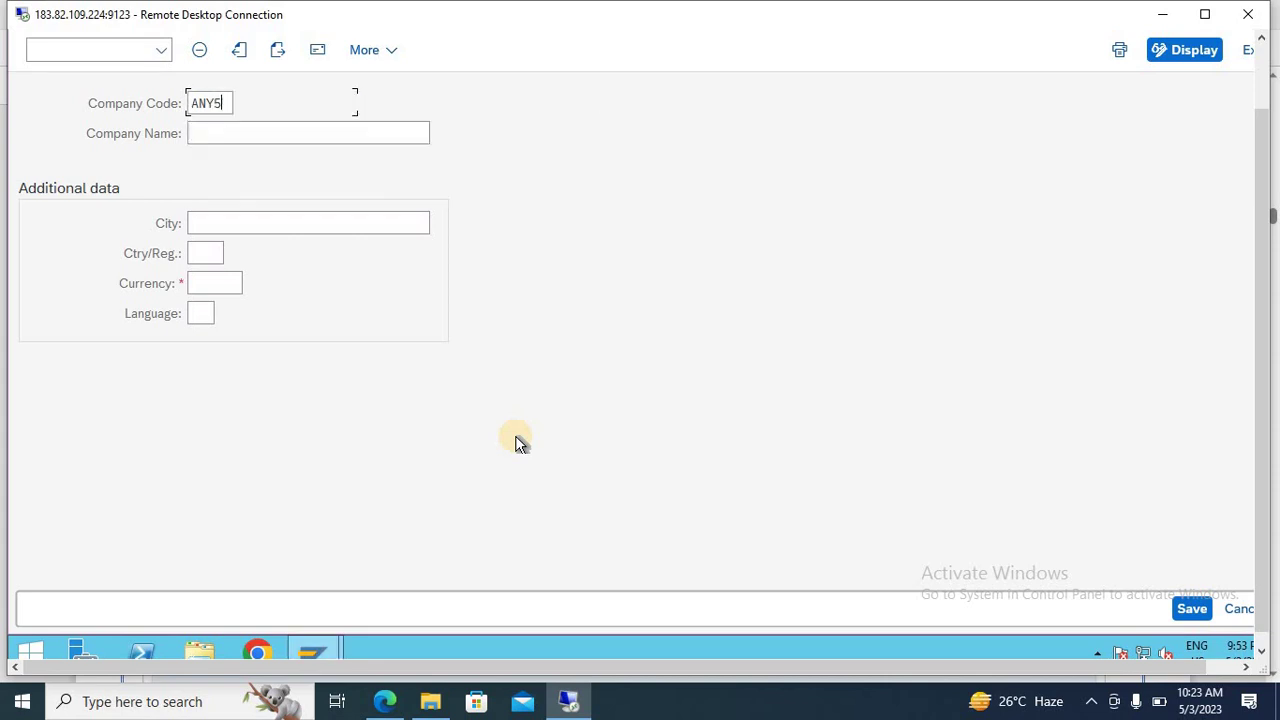
key(Tab)
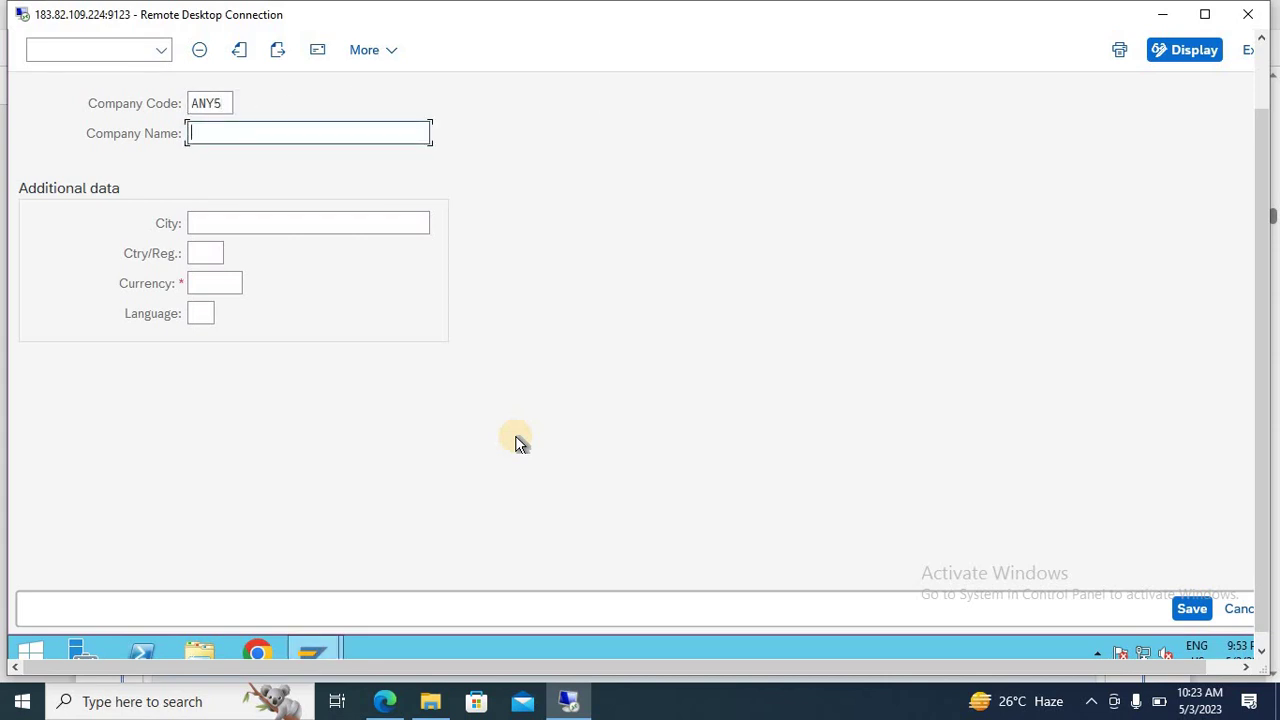
text(ANY5 PVT.LTD)
key(Tab)
text(NEW DELHI)
key(Down)
key(Return)
key(Tab)
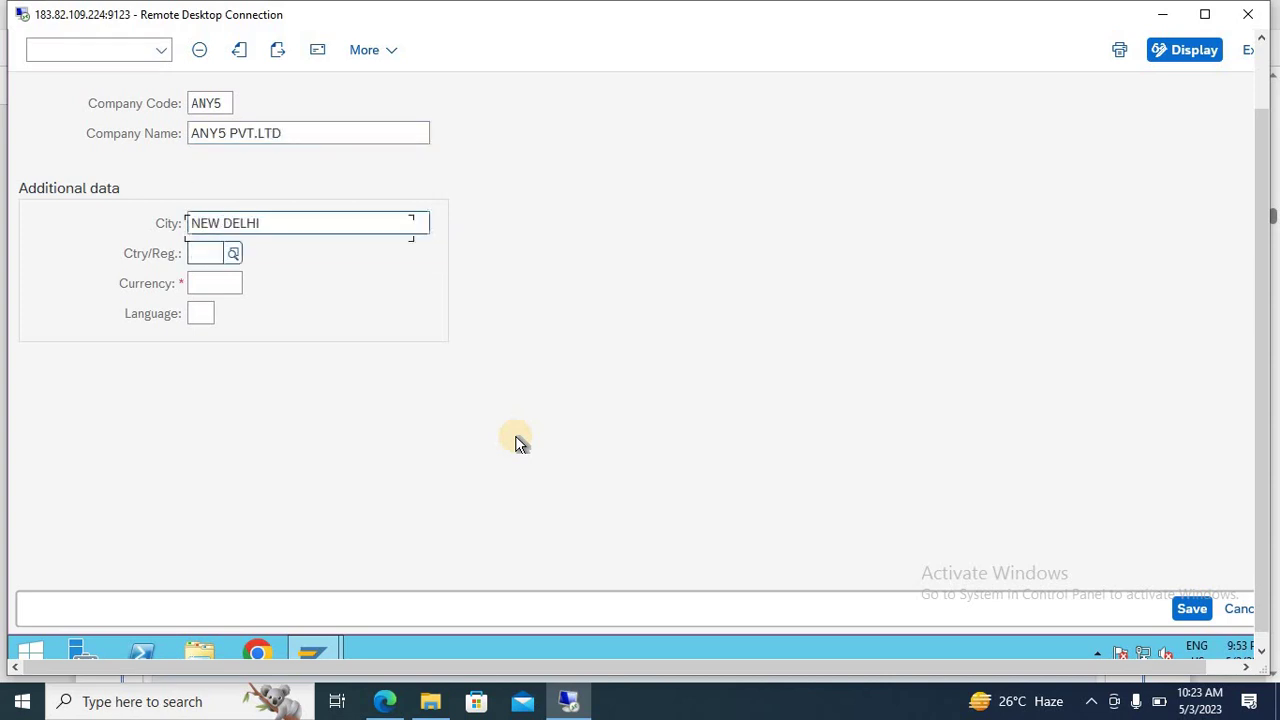
Step: Set the company code's country/region to IN, language to EN and currency to INR, and save the entry
text(IN)
key(Tab)
key(Tab)
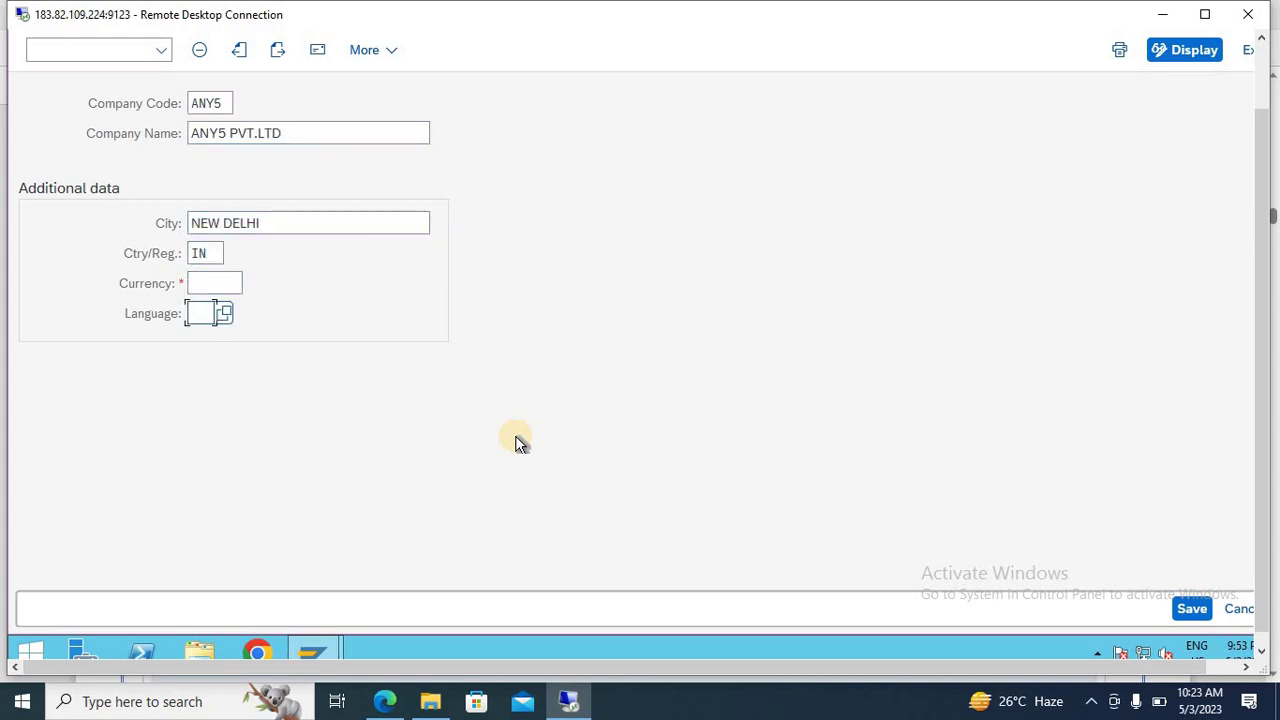
text(IN)
key(BackSpace)
key(BackSpace)
text(EN)
click(222, 281)
text(INR)
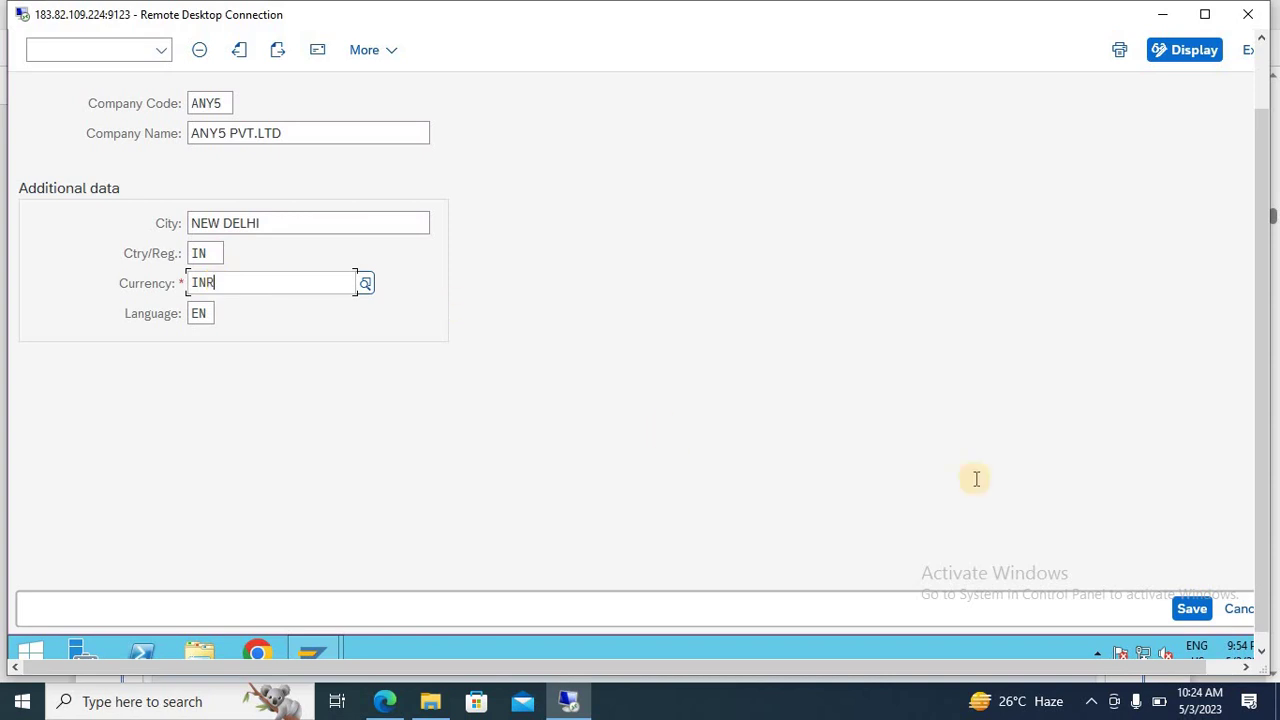
click(1190, 609)
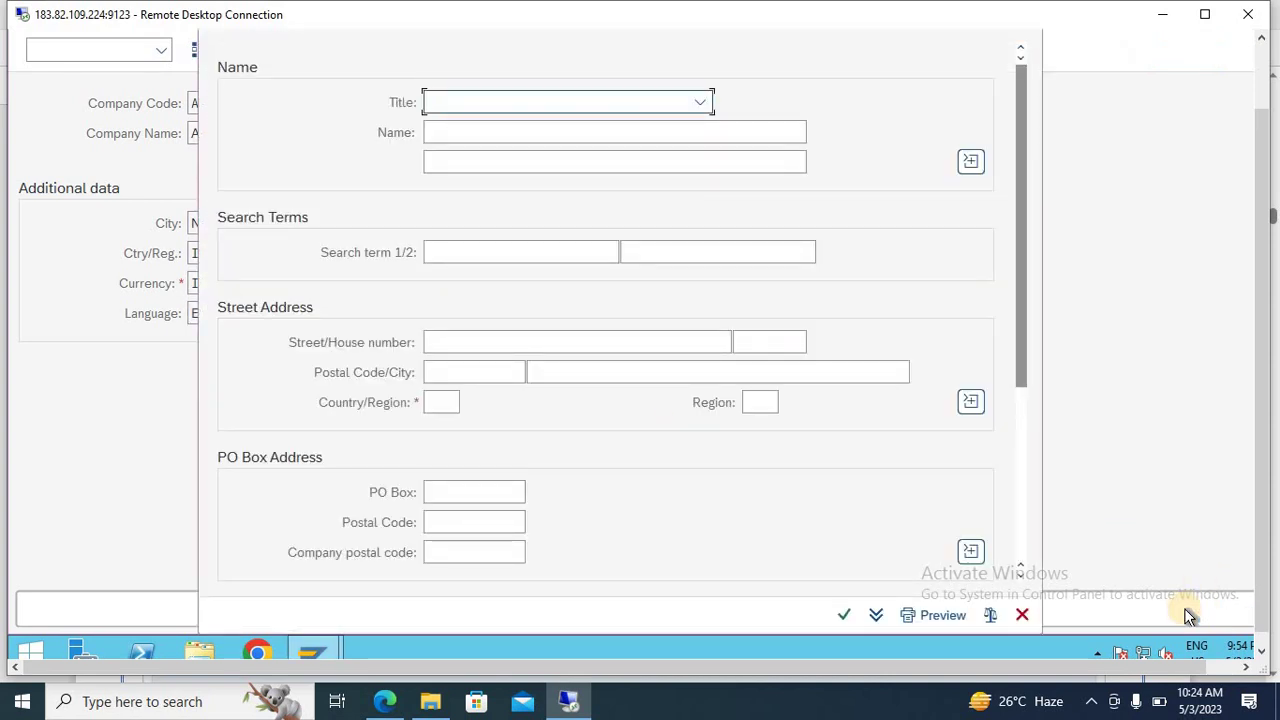
Step: Set the address title to Company and the address name to ANY5 PVT.LTD
click(590, 100)
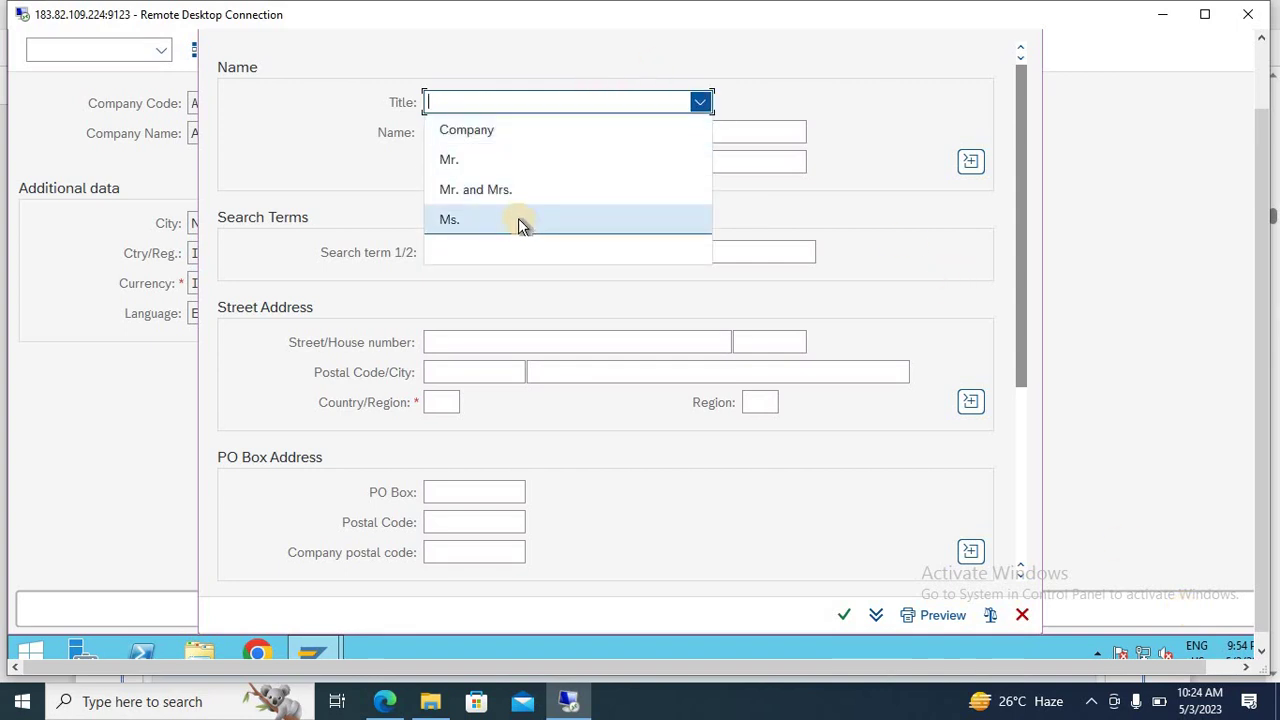
click(519, 129)
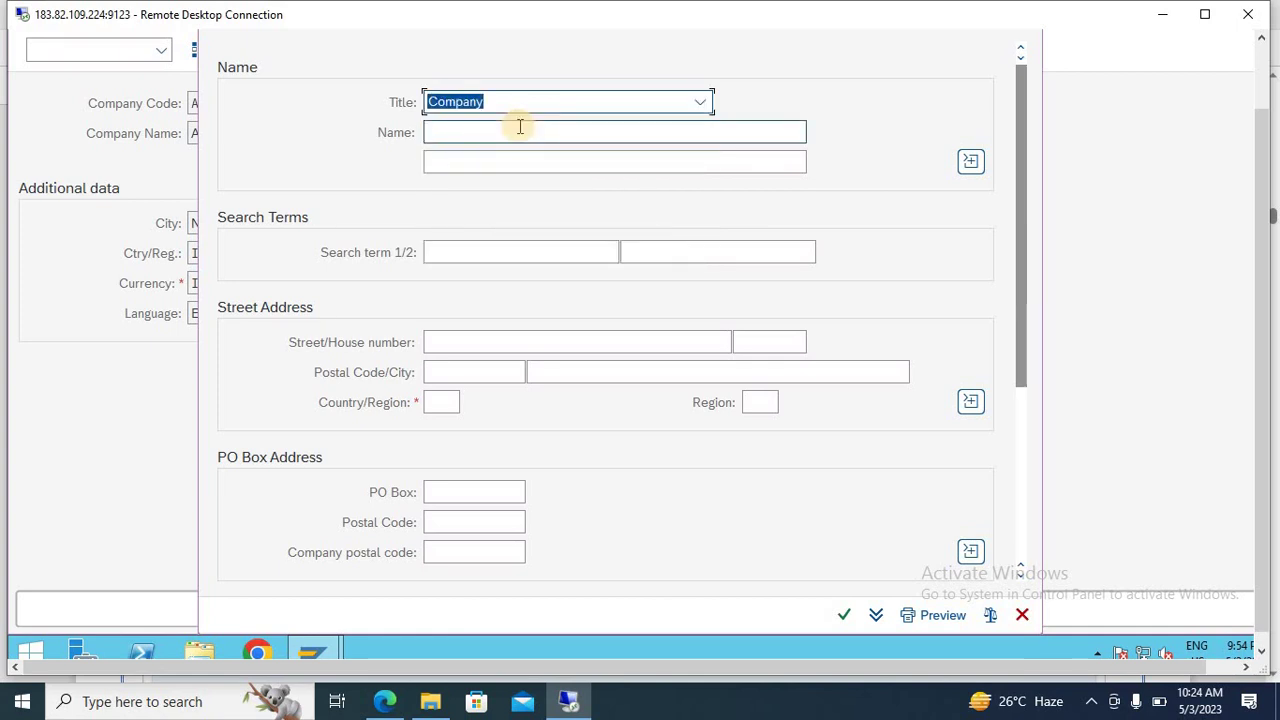
click(494, 129)
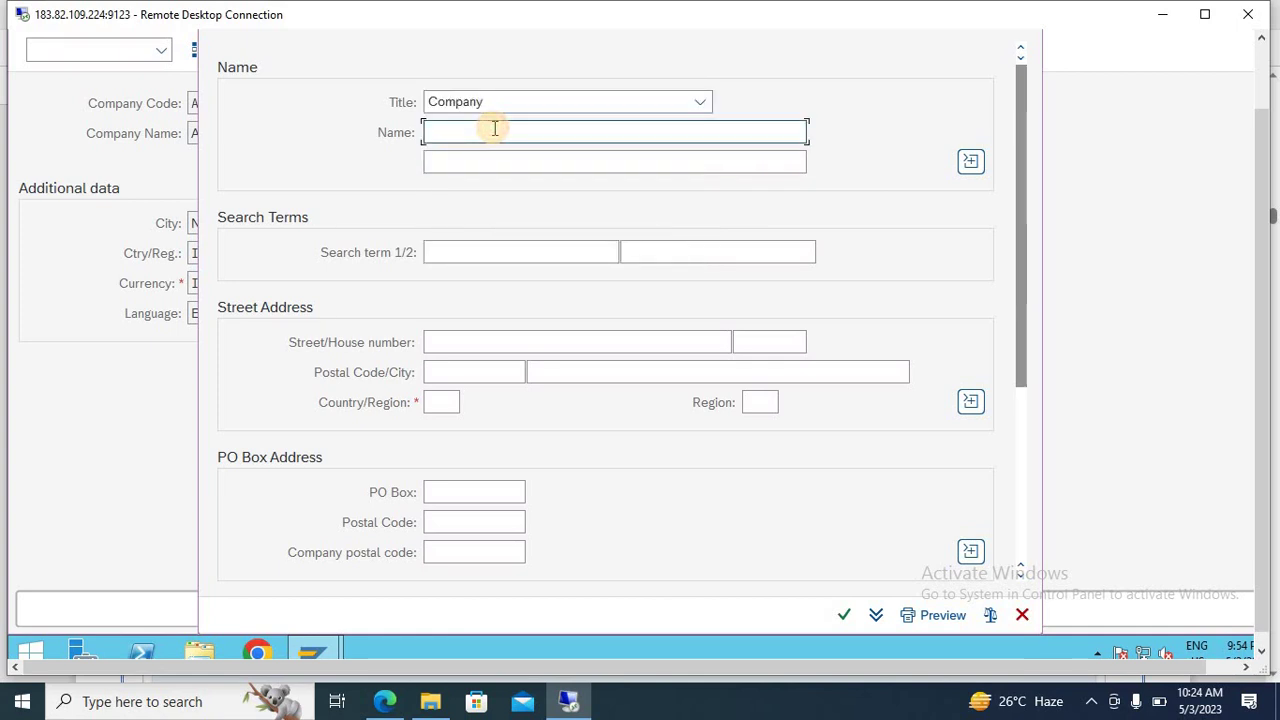
text(ANY5 PVT LTD)
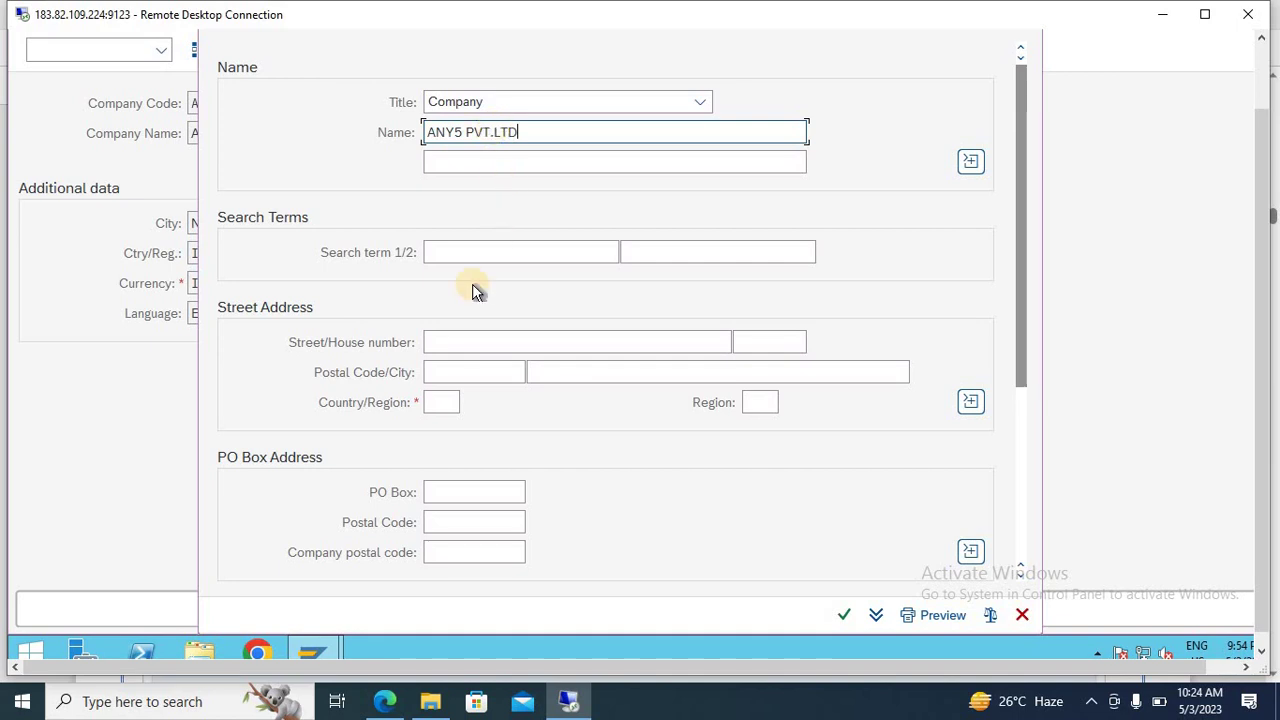
scroll(435, 402, down, 1)
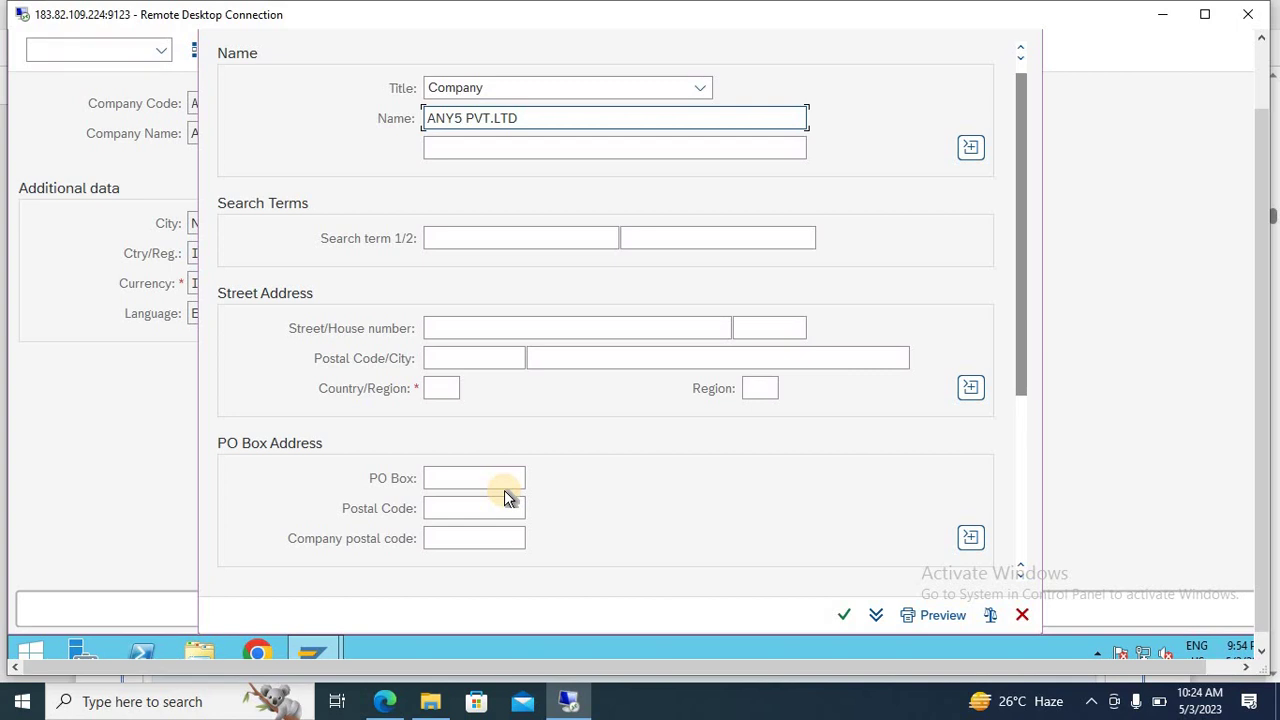
Step: Set the address country/region to IN and save the company code in the SAP S4 HANA HCM PROJECT customizing request
click(450, 388)
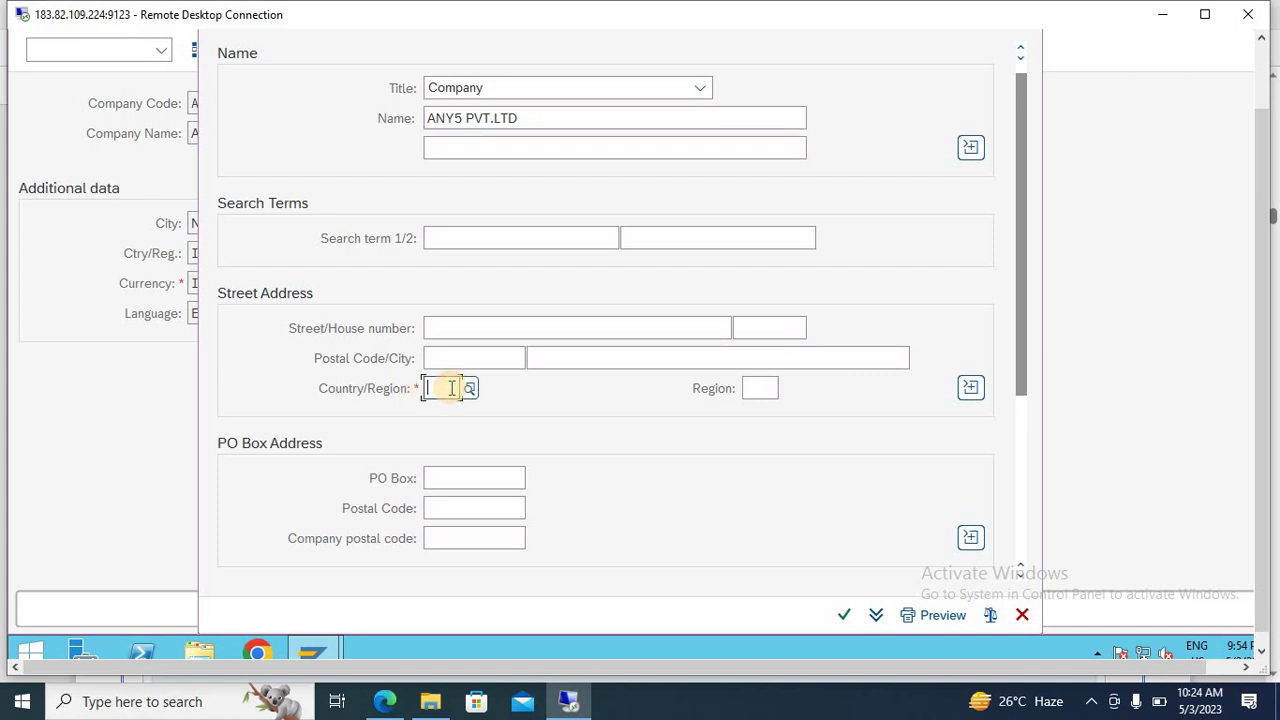
text(IN)
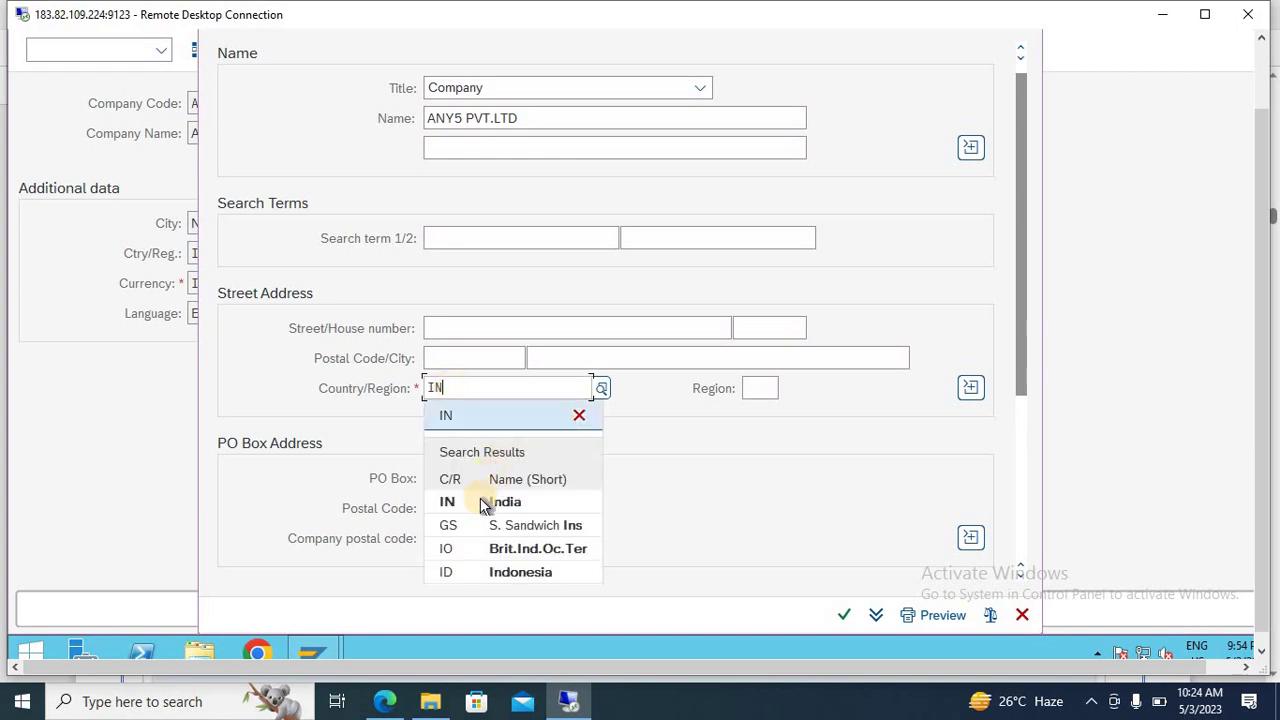
click(481, 503)
key(Return)
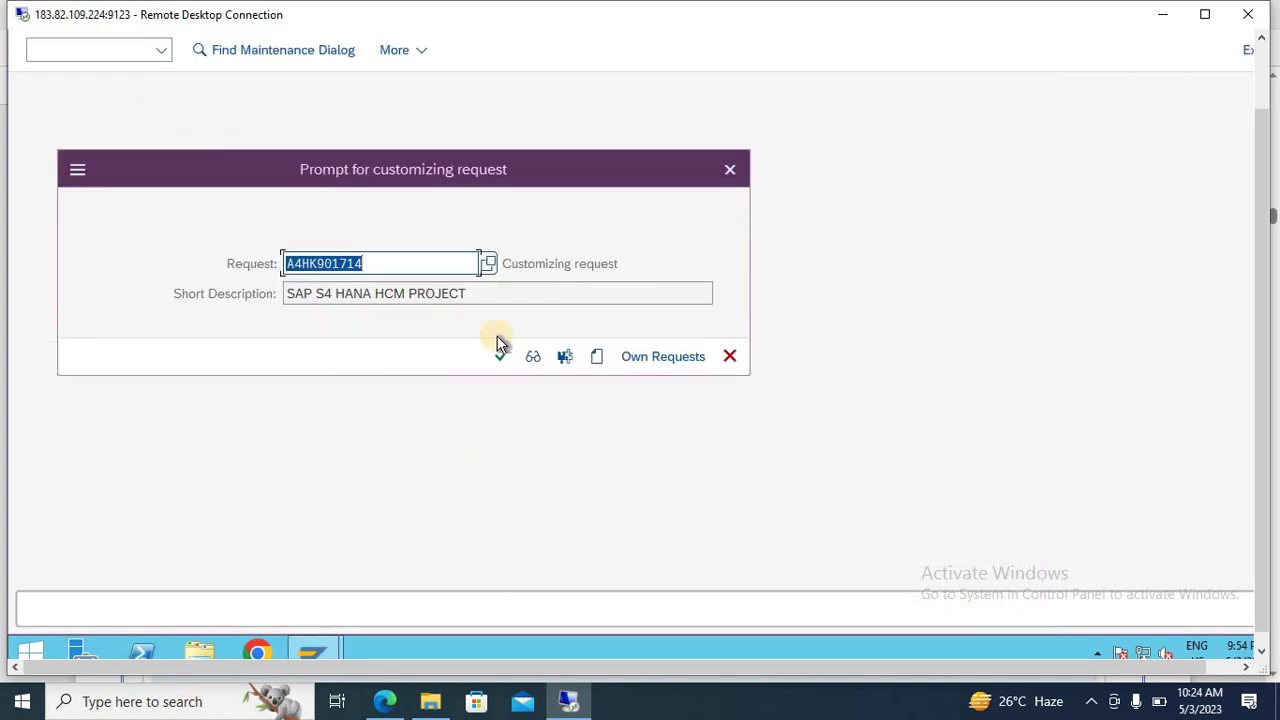
click(500, 358)
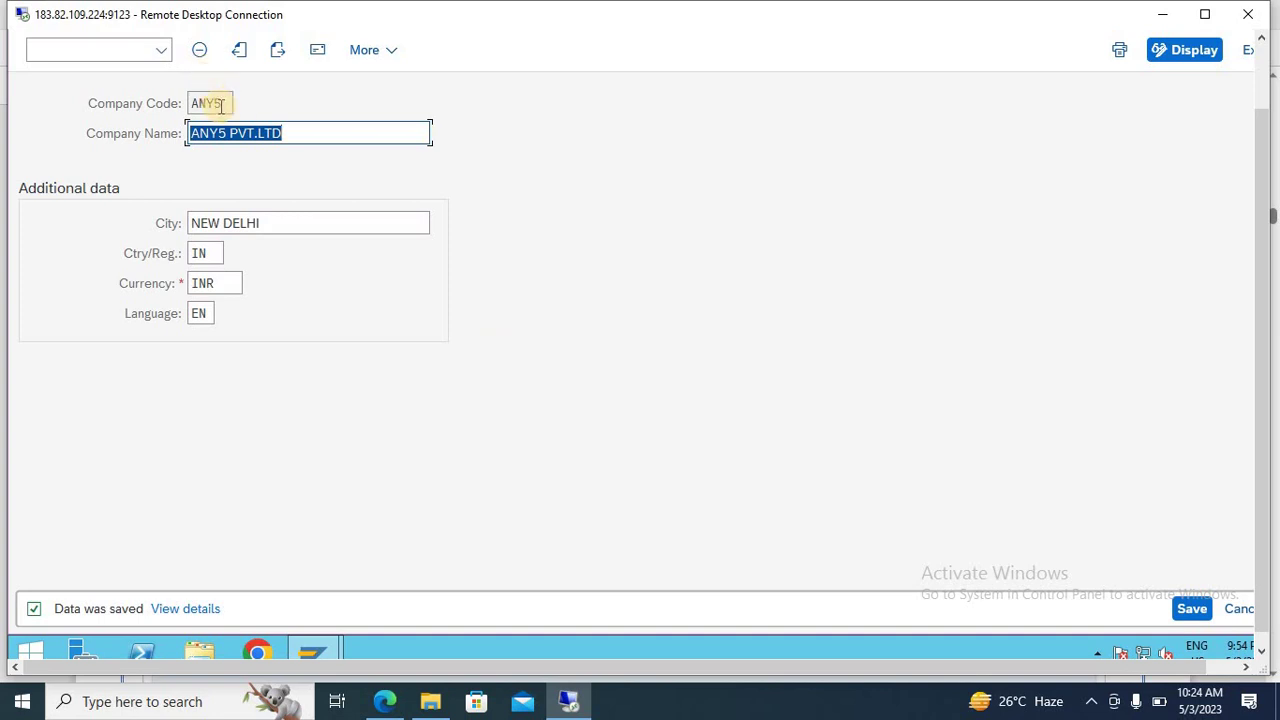
Step: Read the company code closing instruction and the Define Personnel Area section on pages 8 and 9 of the PDF notes
key(alt+Tab)
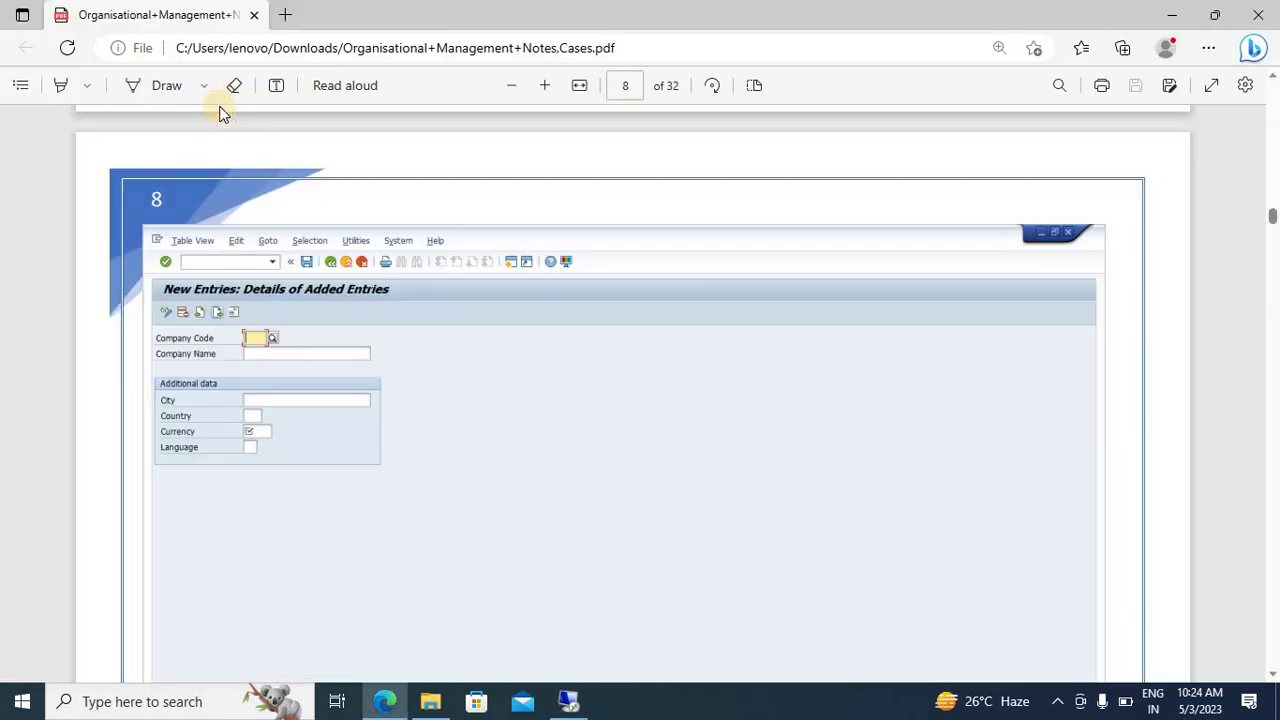
scroll(222, 112, down, 2)
scroll(222, 112, down, 5)
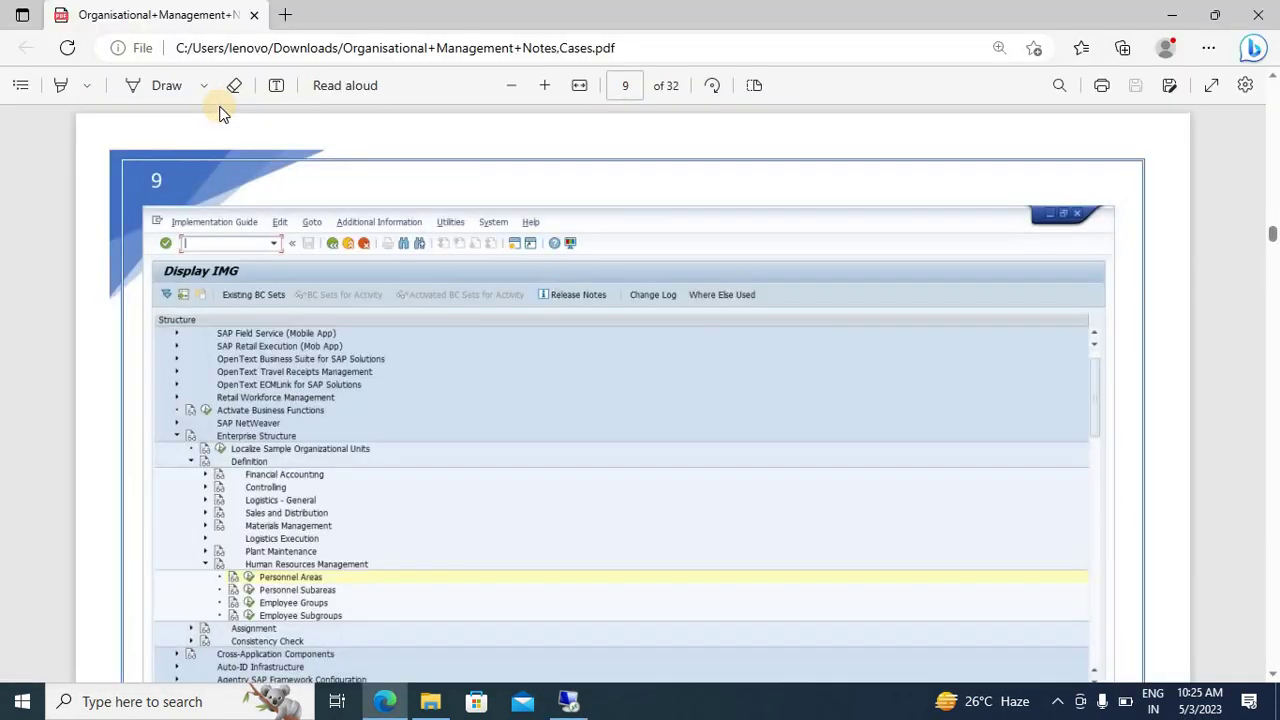
scroll(222, 112, down, 5)
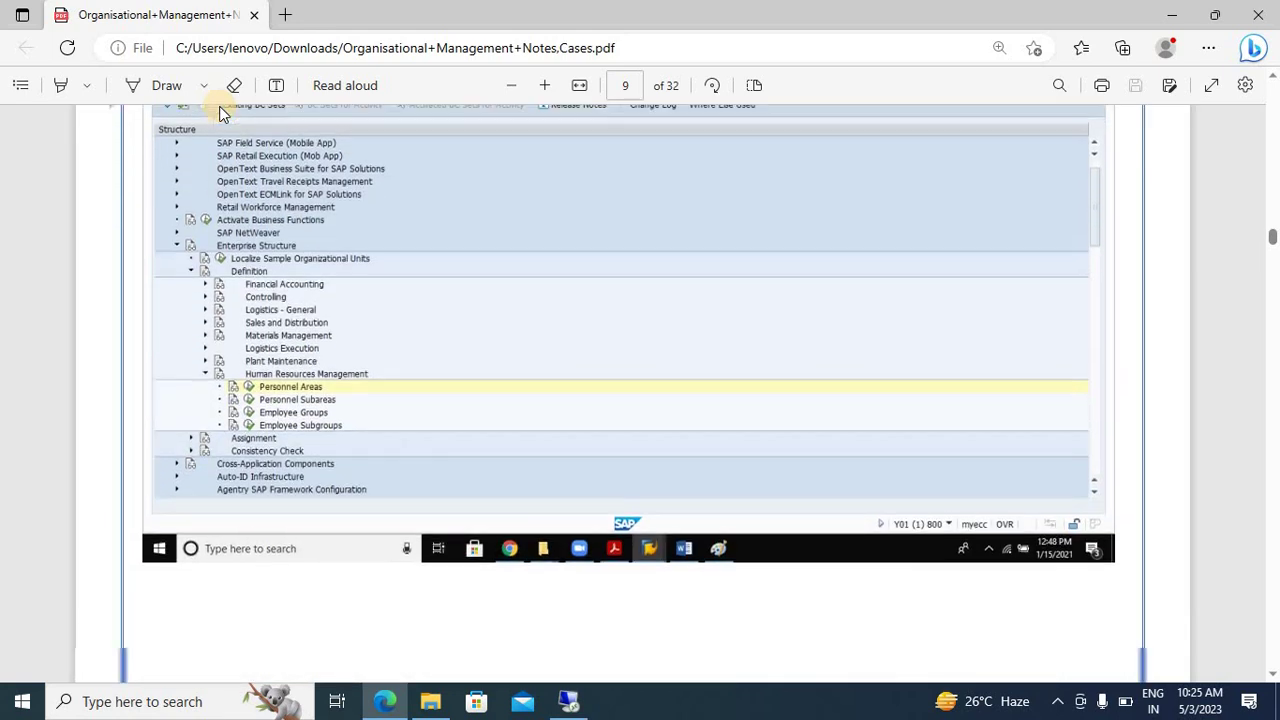
scroll(219, 111, down, 10)
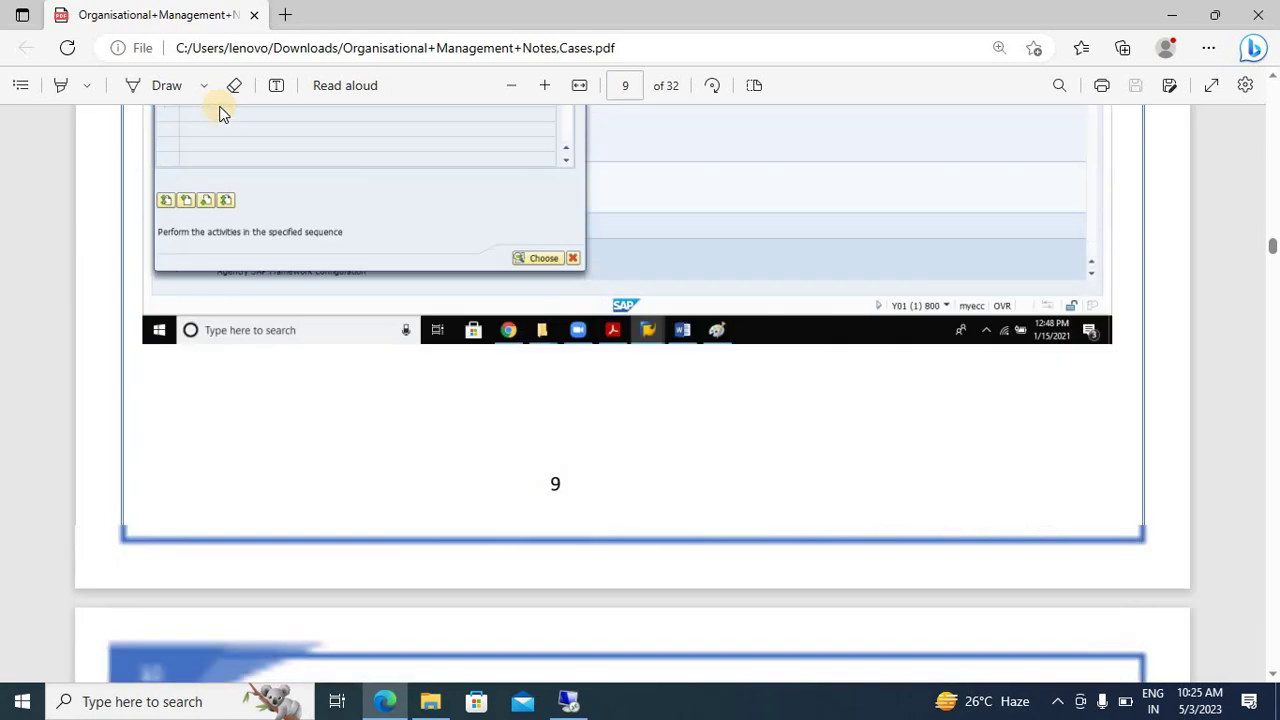
scroll(222, 112, up, 15)
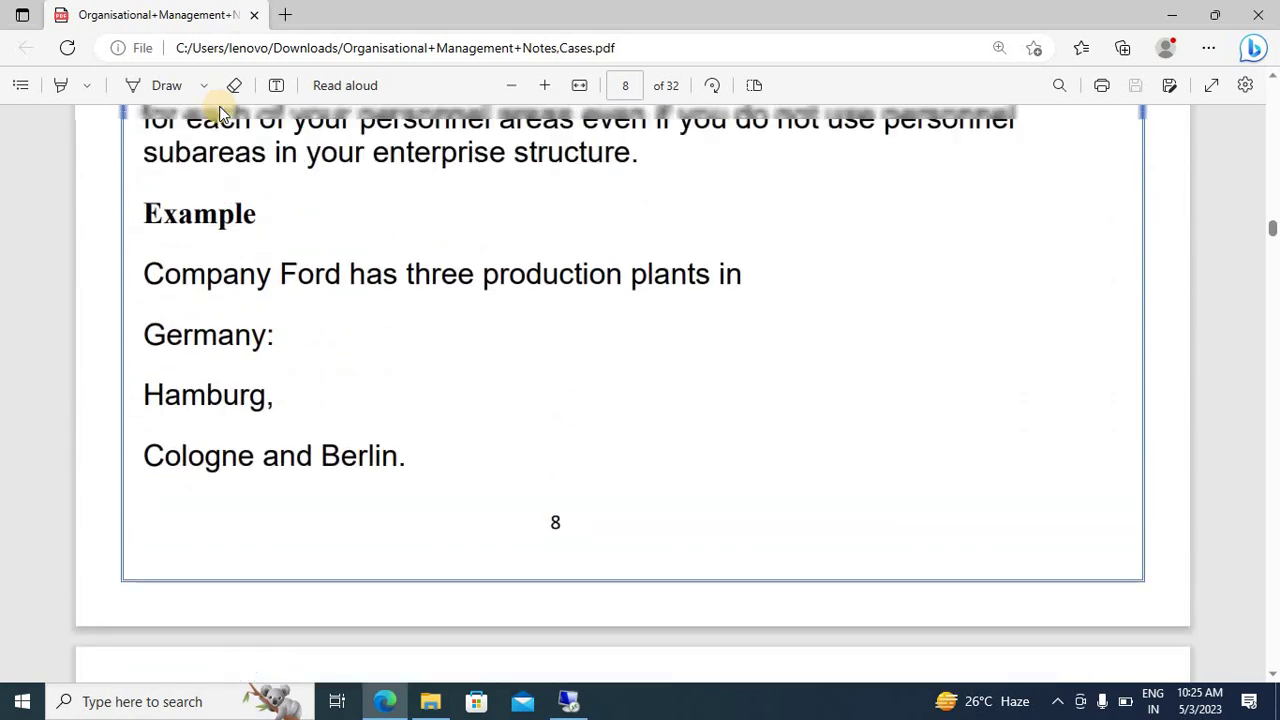
scroll(222, 112, up, 9)
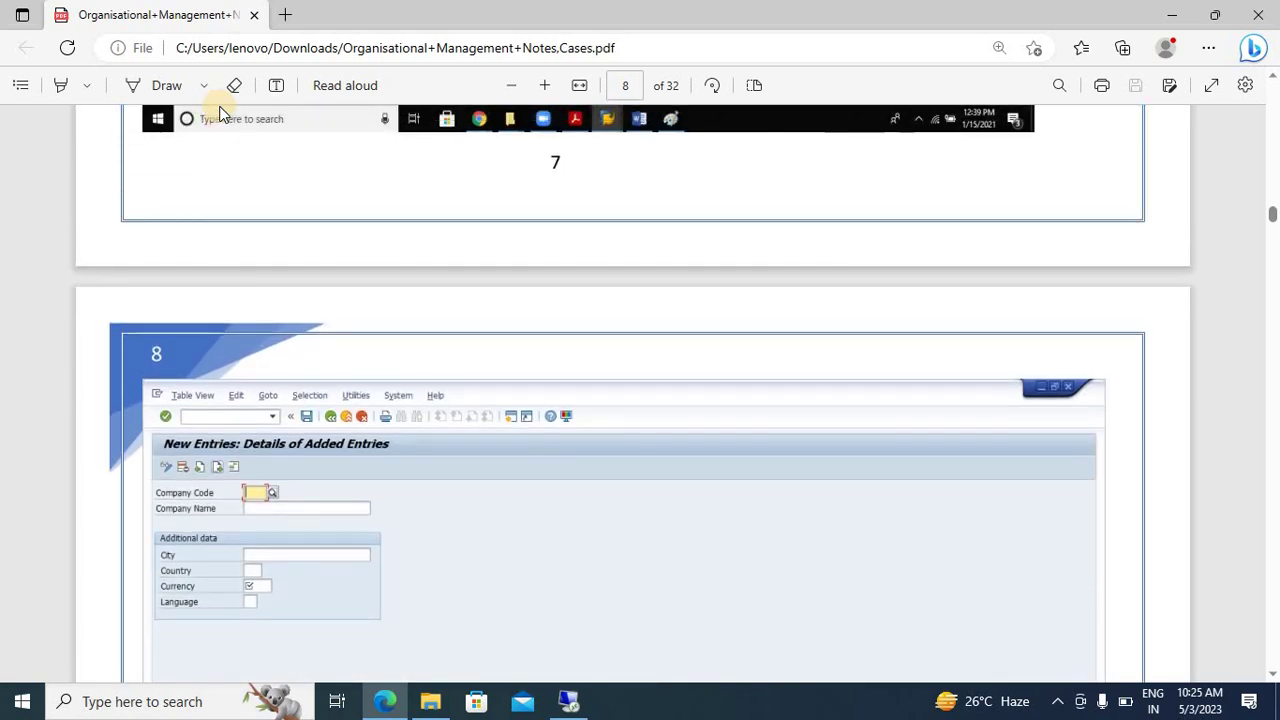
scroll(222, 112, down, 2)
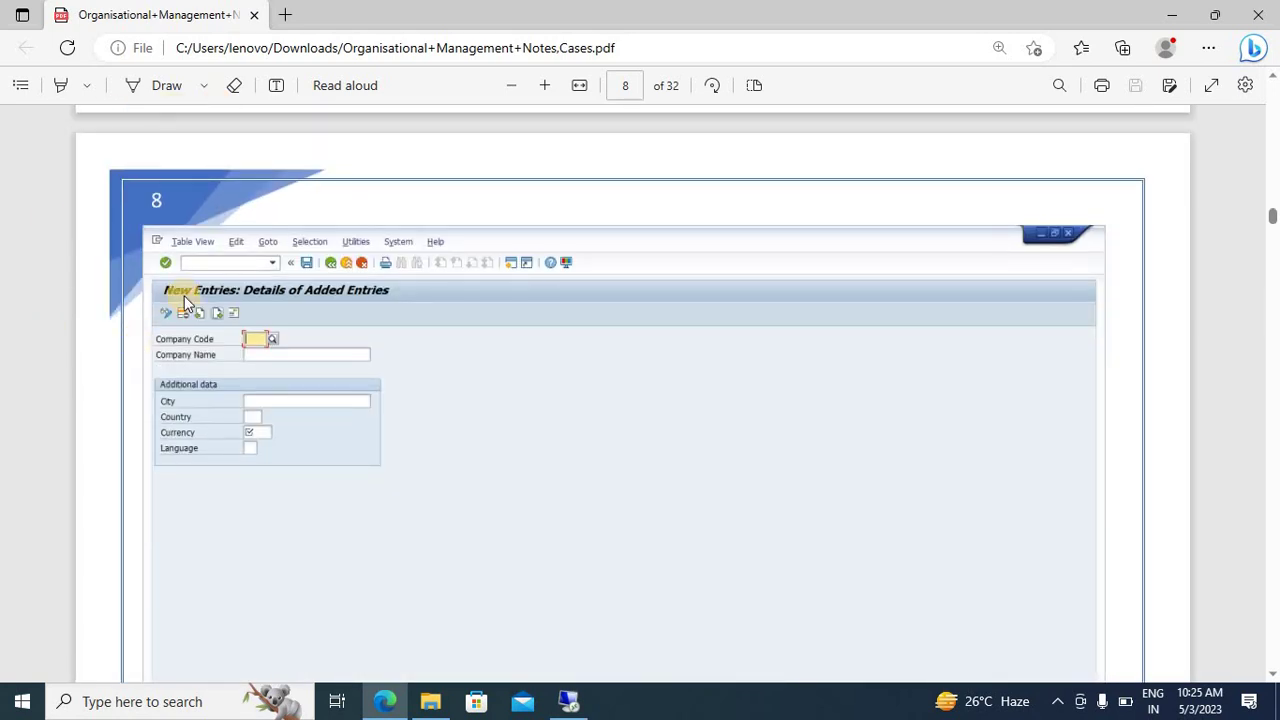
scroll(380, 460, down, 4)
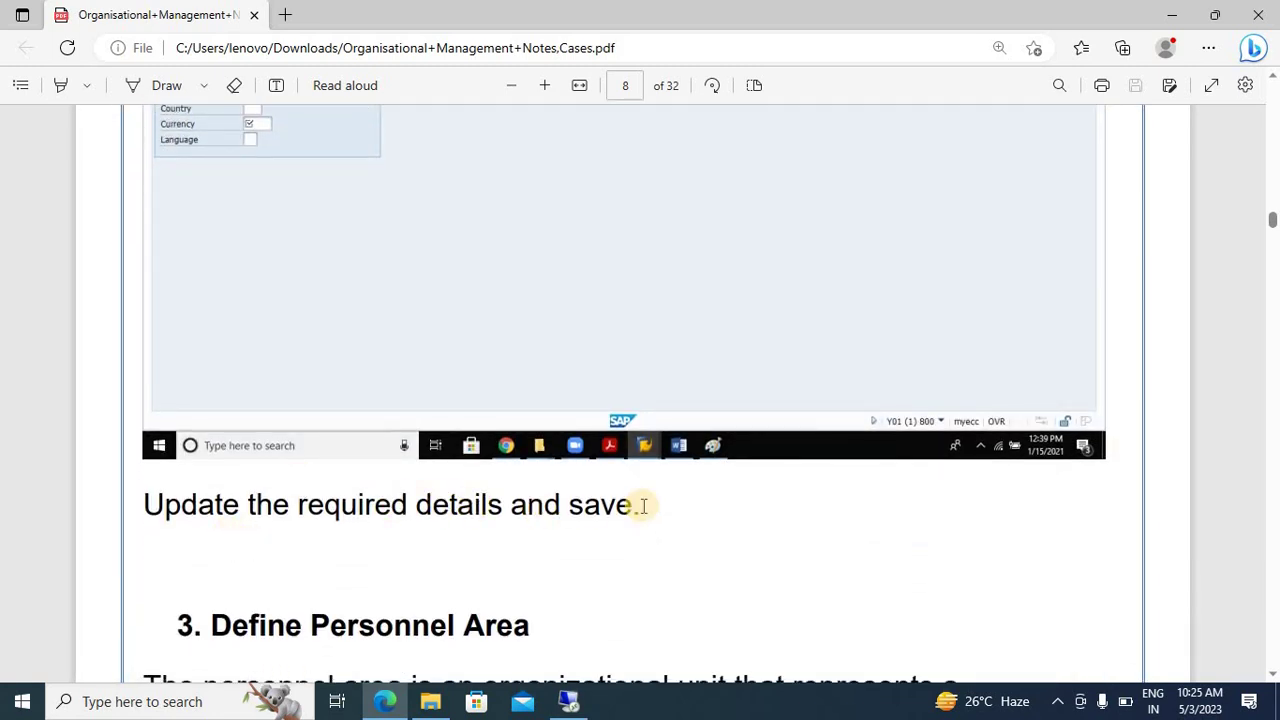
scroll(644, 506, down, 6)
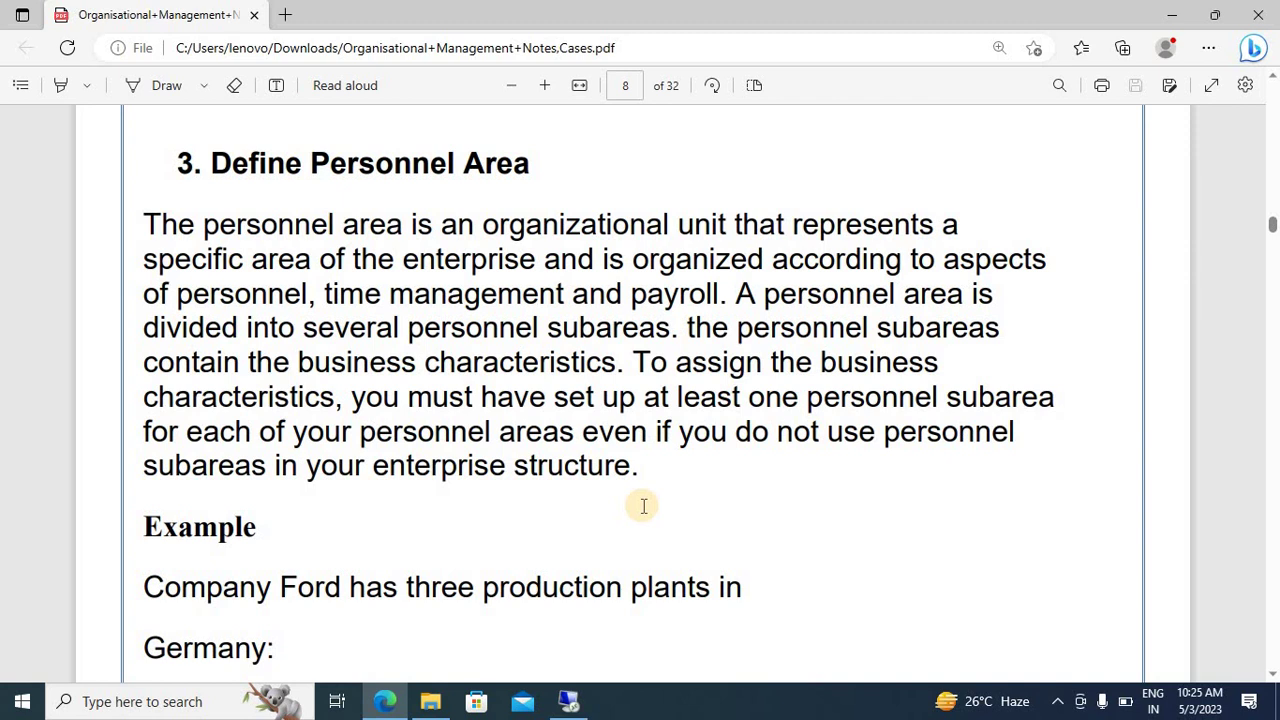
scroll(644, 506, down, 2)
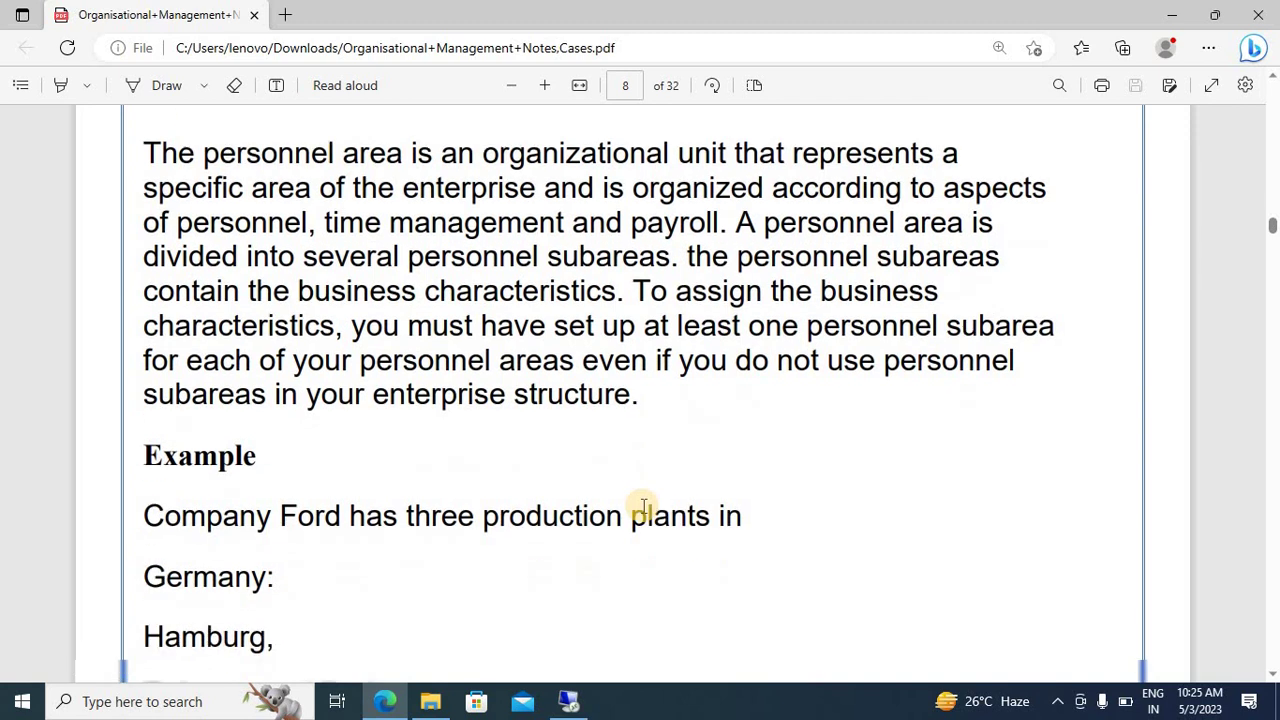
Step: Read the personnel area definition and the Ford plants example on page 8, and the customizing path on page 9 of the notes
scroll(644, 506, up, 2)
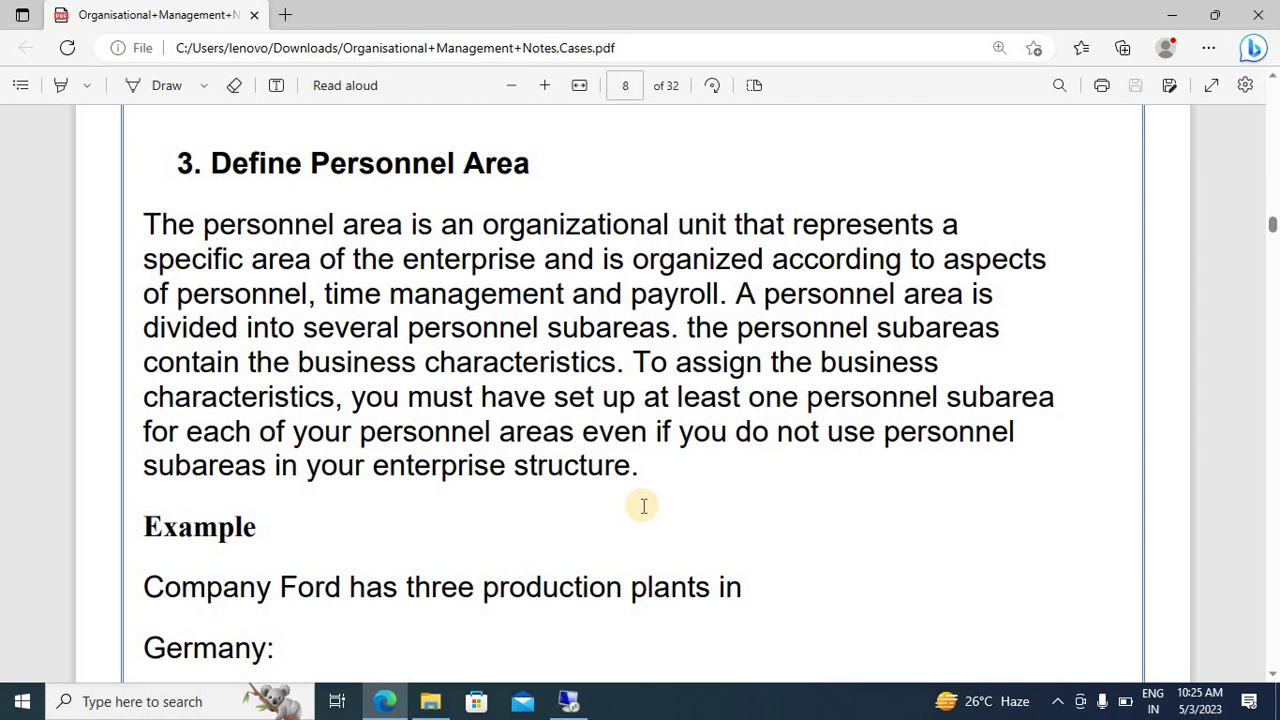
scroll(644, 506, down, 1)
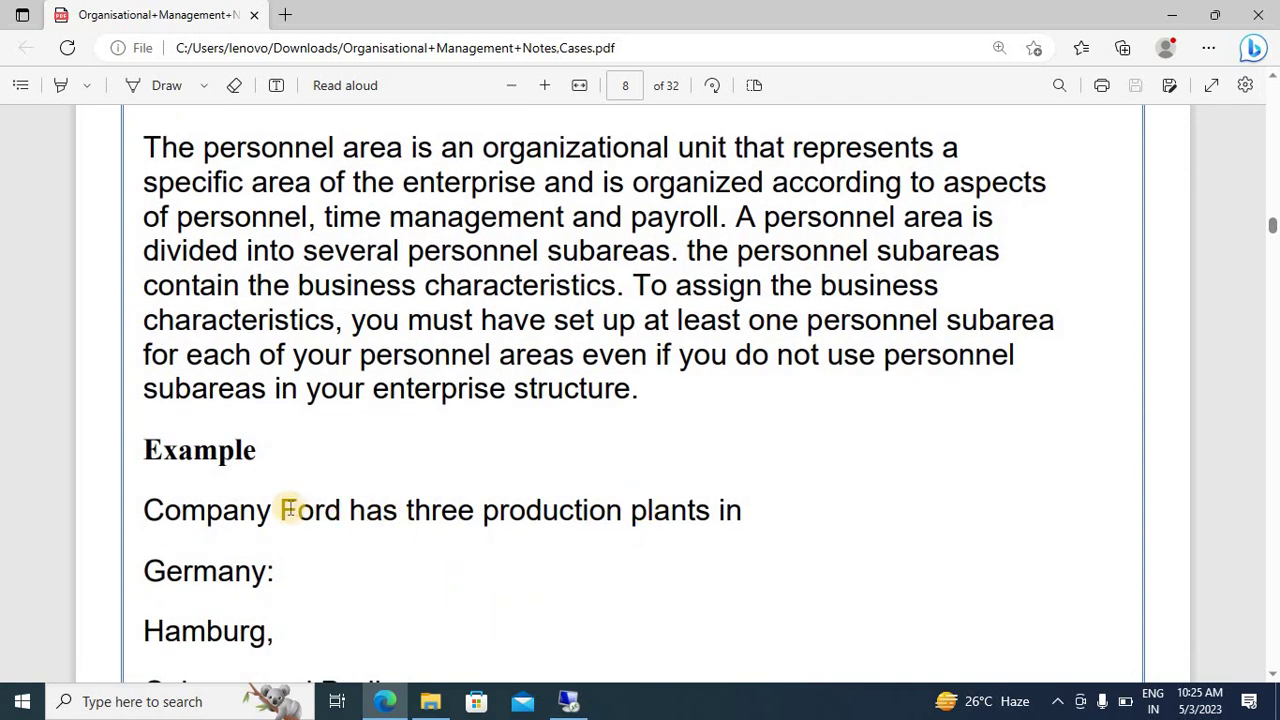
drag(282, 512, 331, 516)
scroll(493, 553, down, 2)
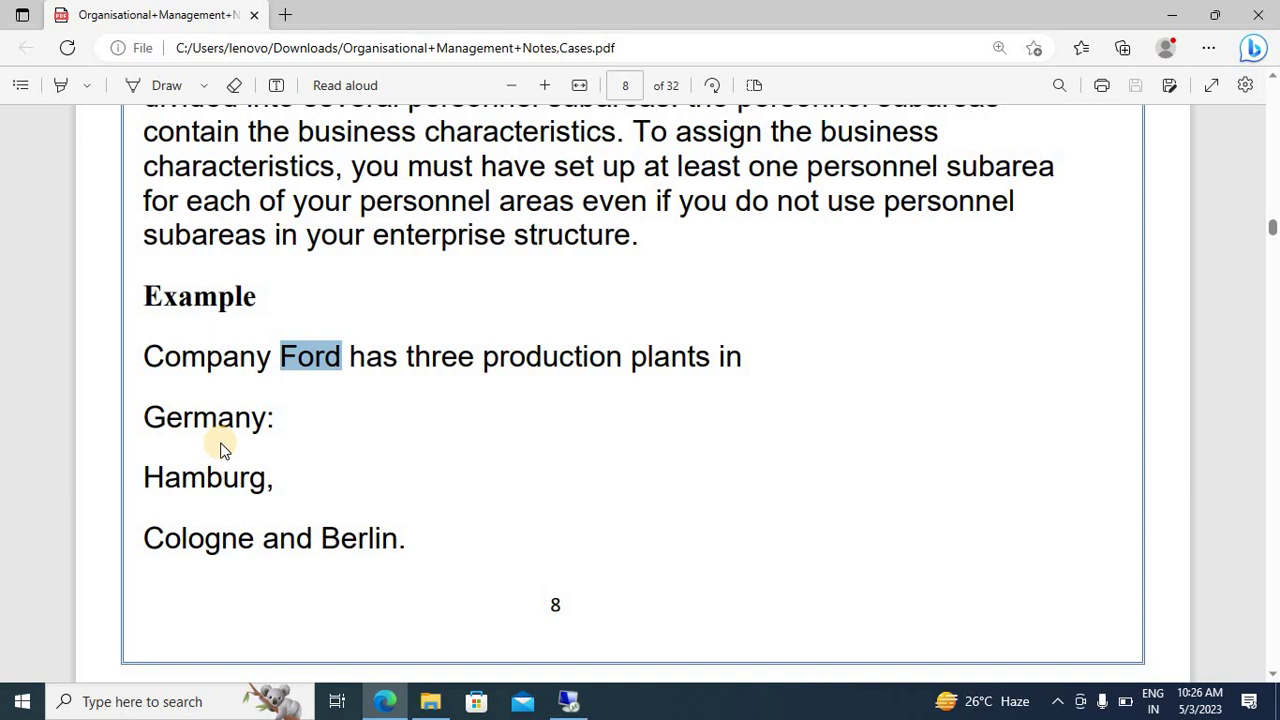
scroll(222, 450, down, 5)
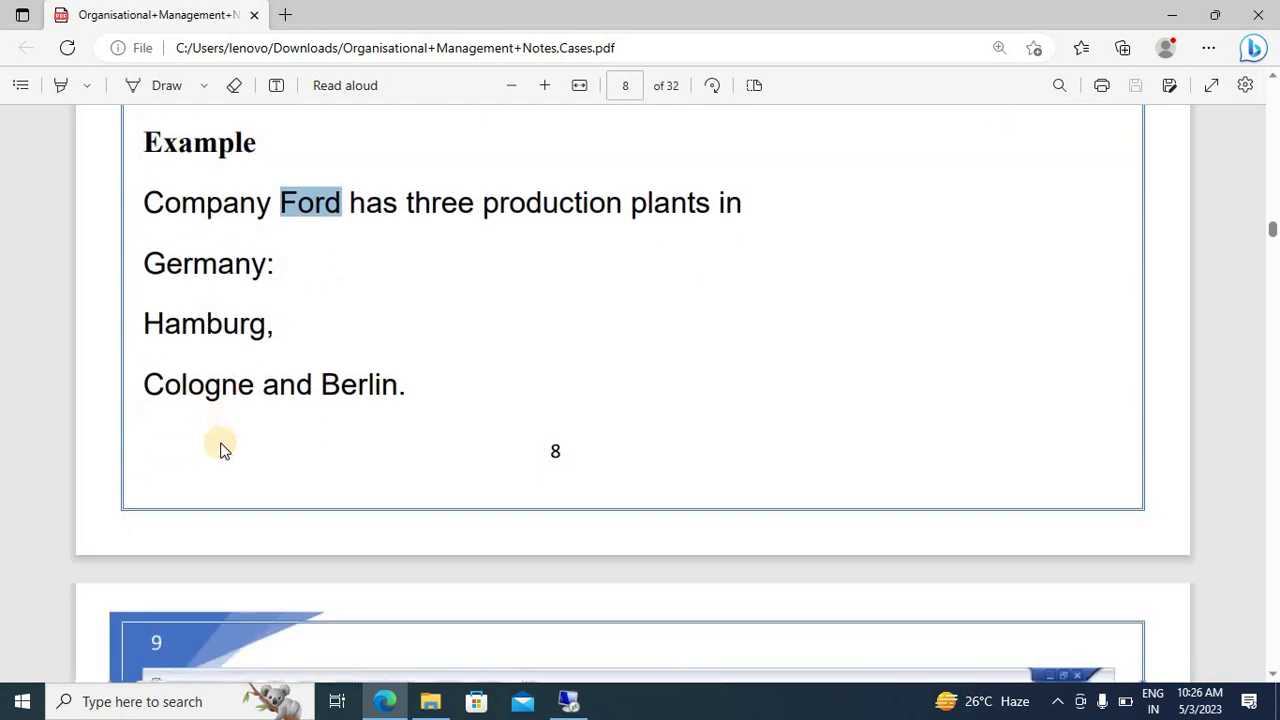
scroll(222, 450, down, 6)
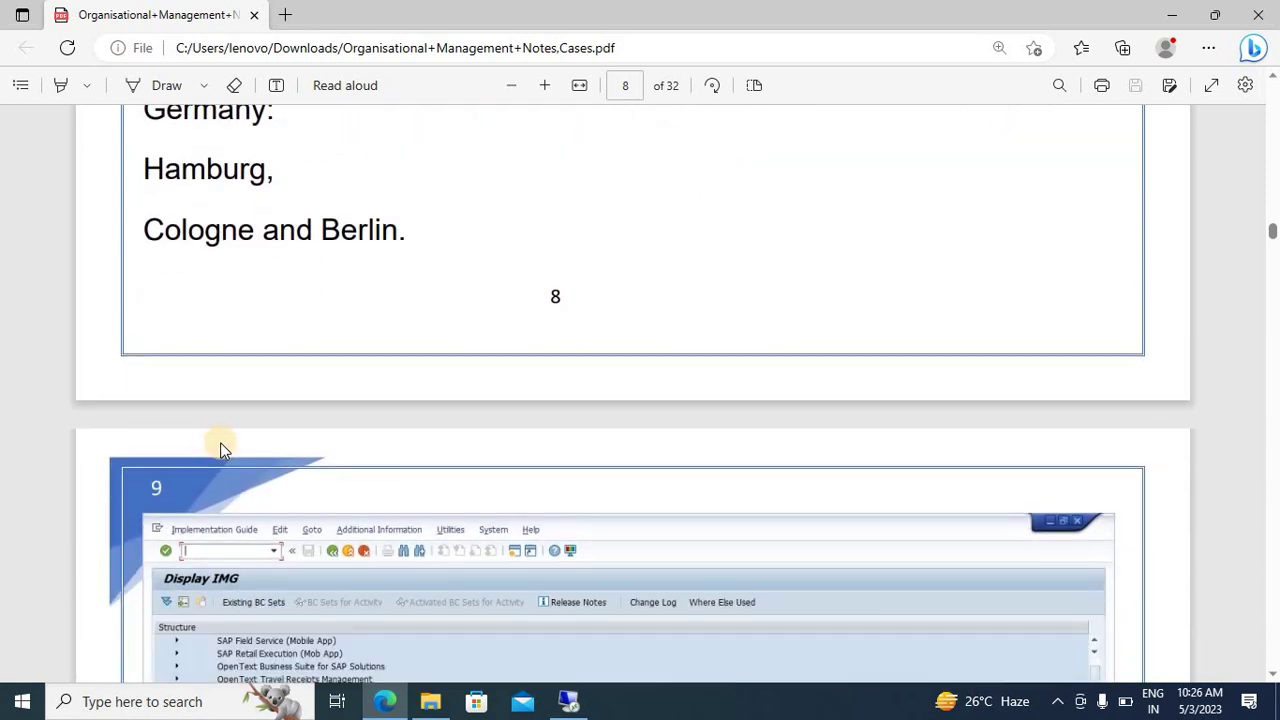
scroll(220, 442, down, 2)
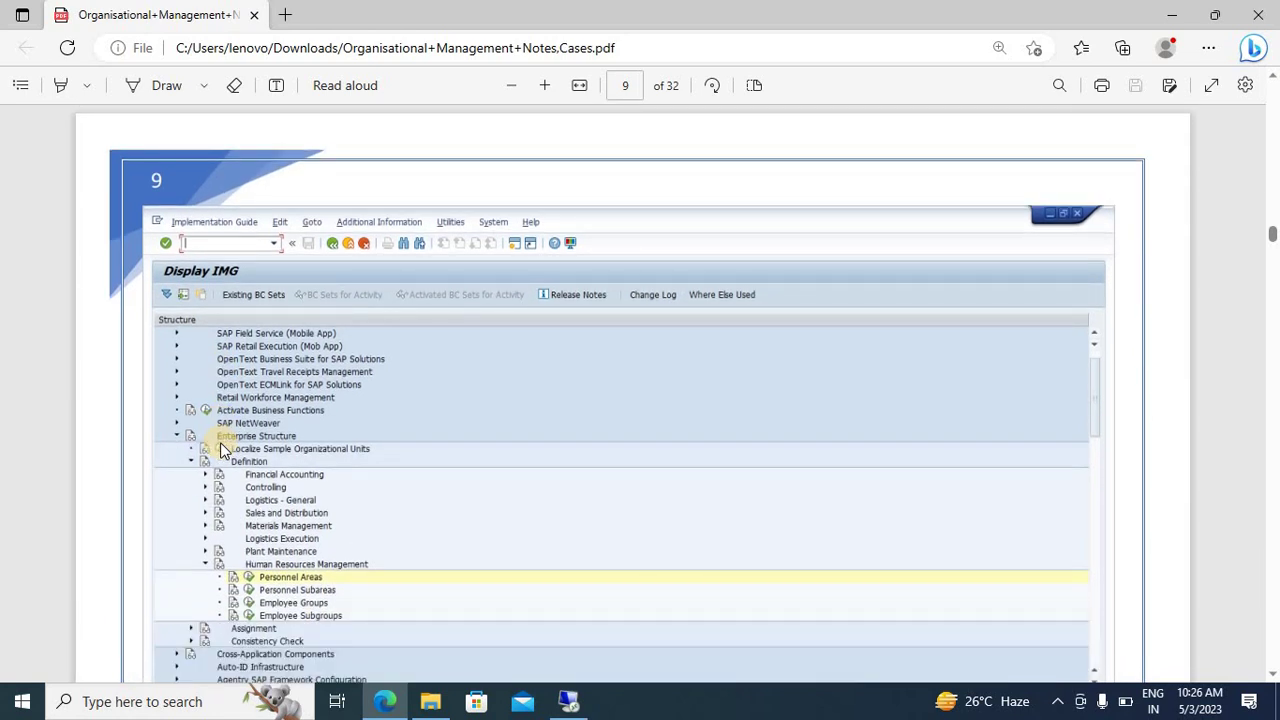
scroll(220, 442, up, 11)
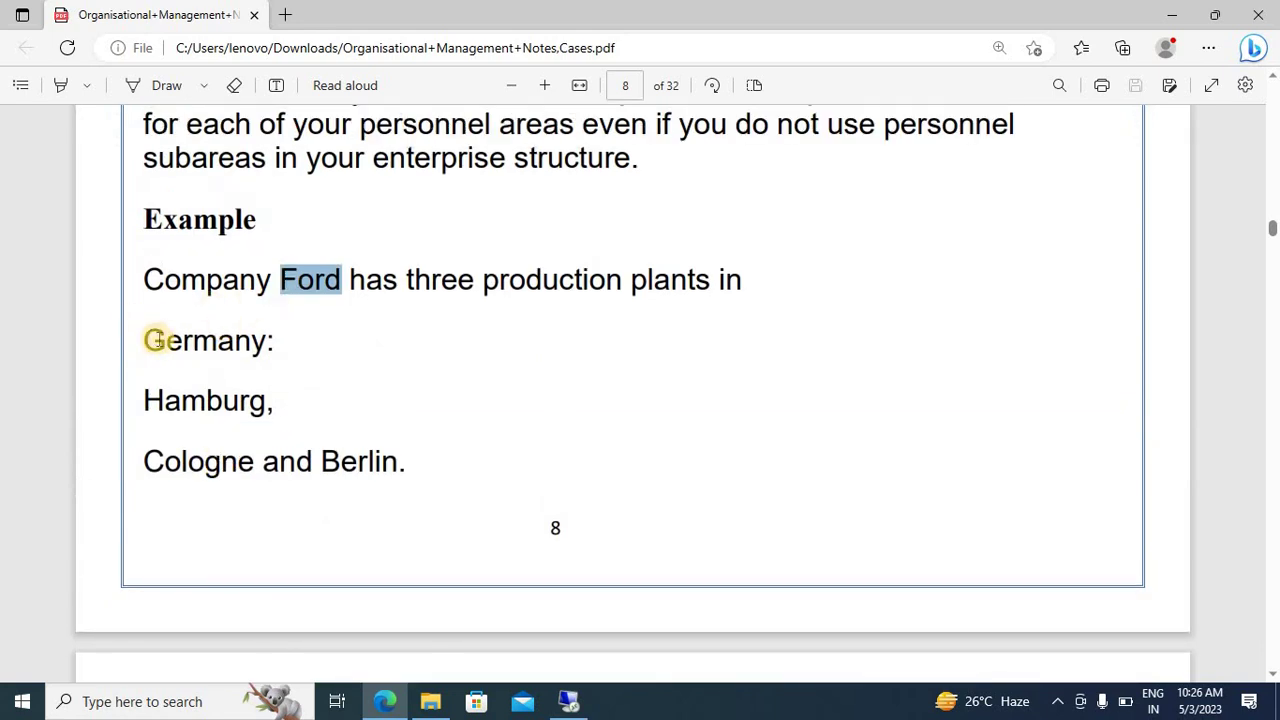
drag(146, 338, 166, 340)
drag(323, 433, 358, 455)
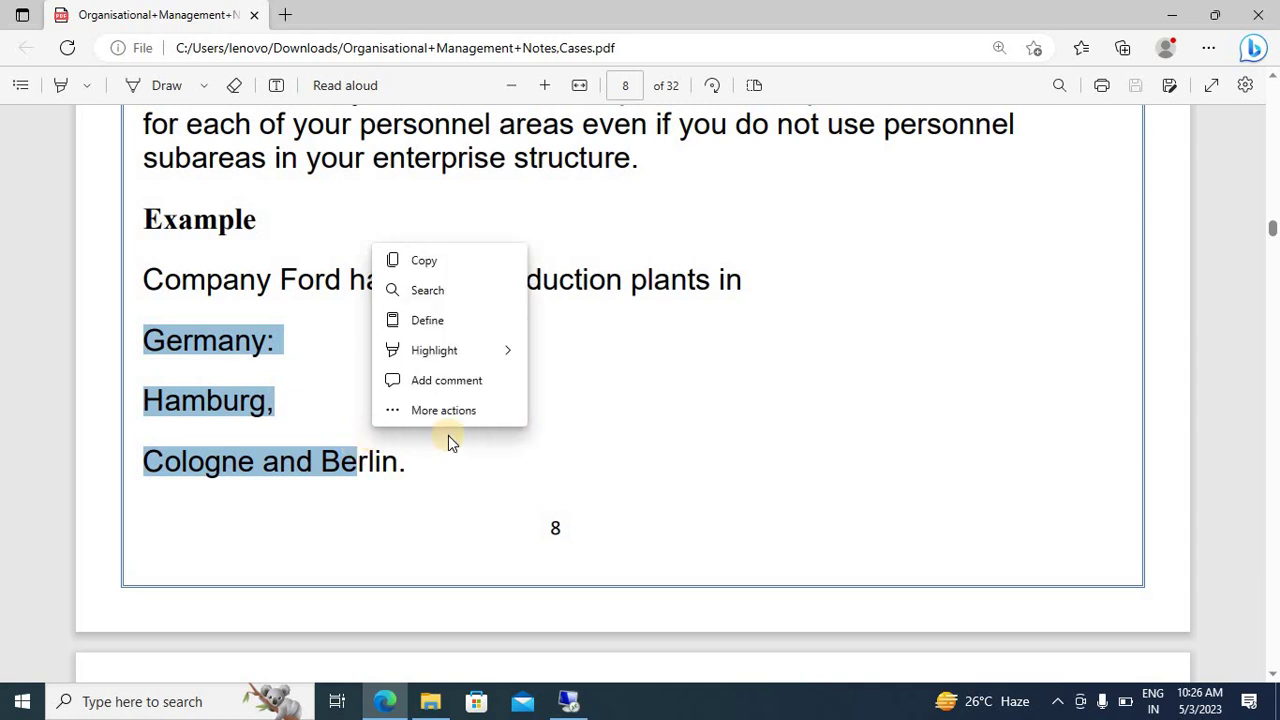
click(448, 435)
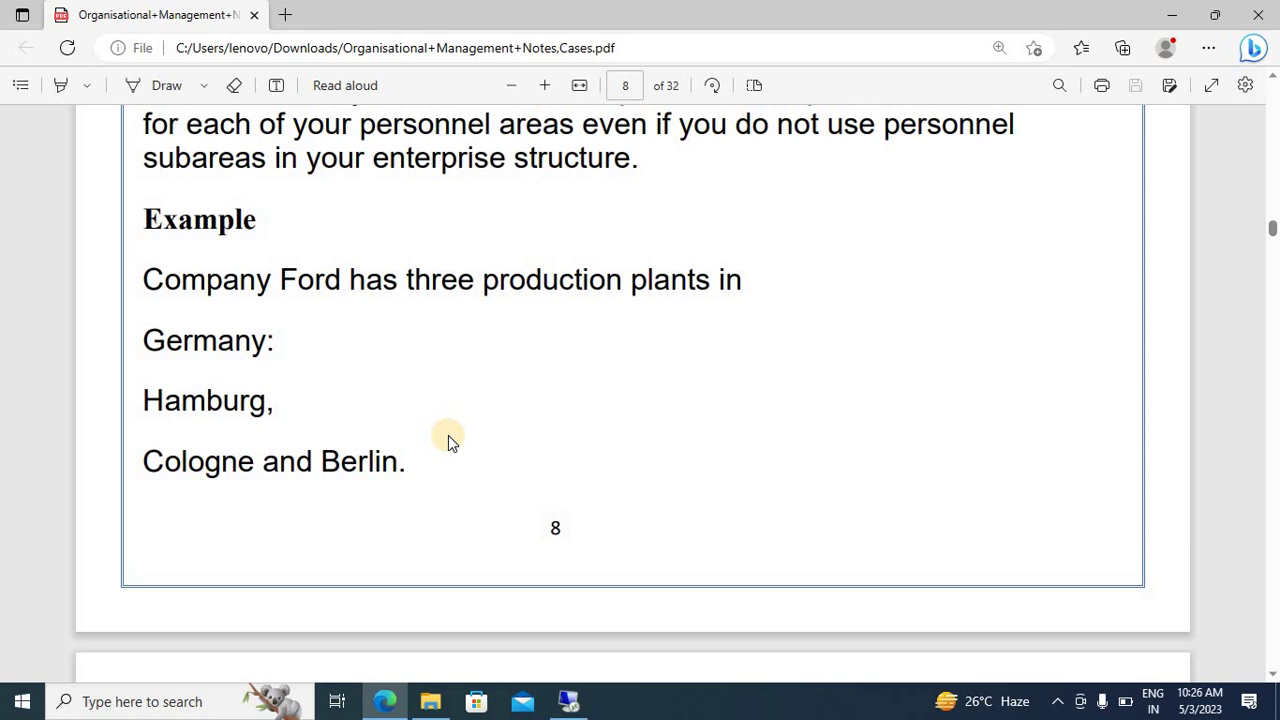
scroll(448, 435, down, 5)
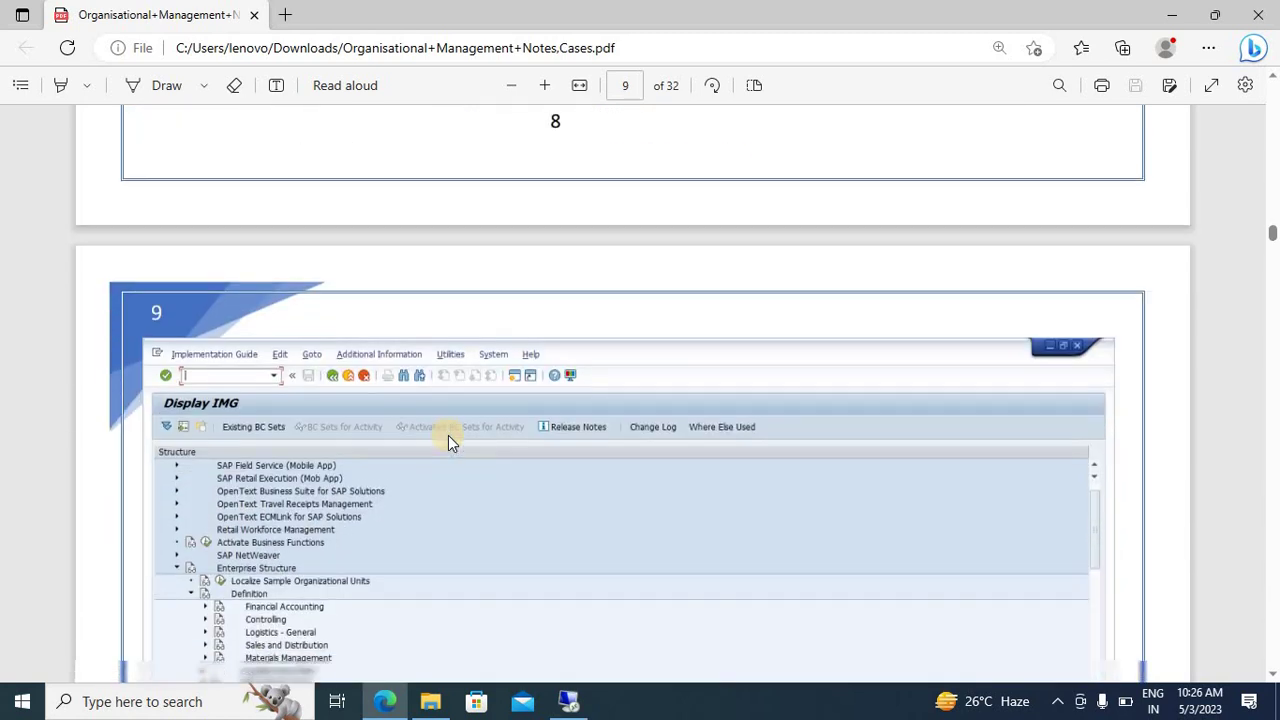
scroll(448, 437, down, 1)
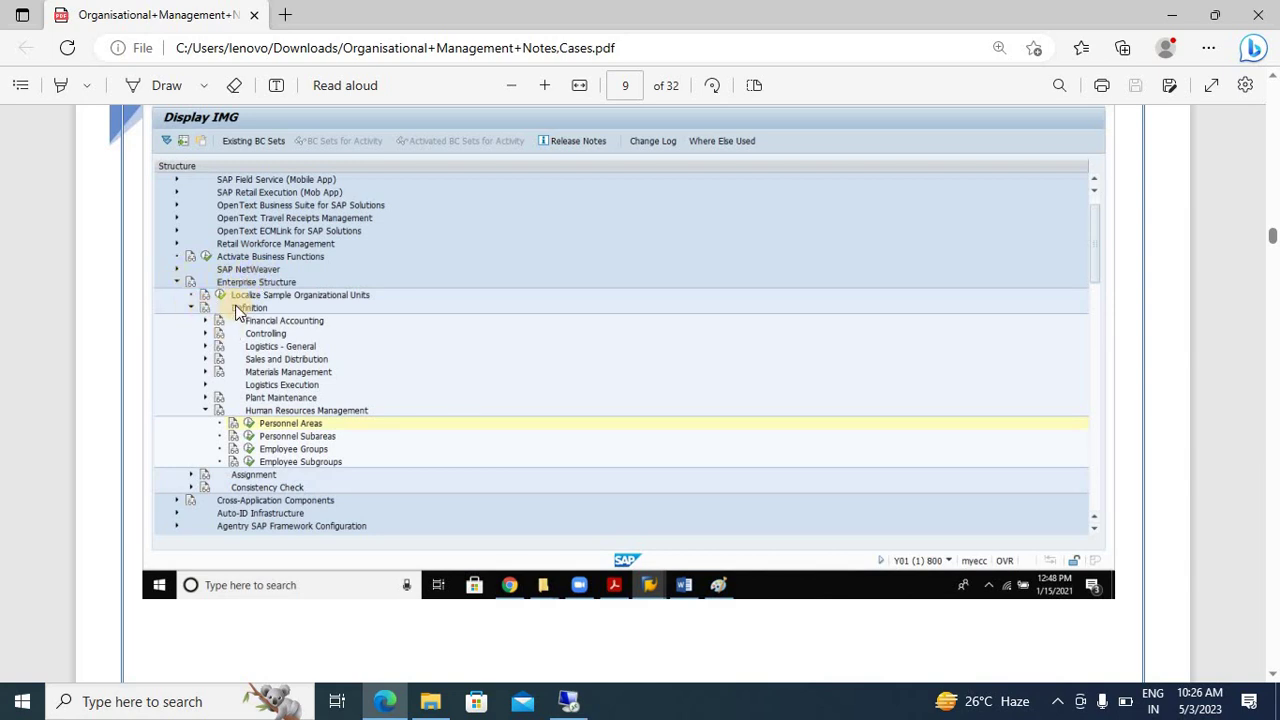
Step: Switch to the SAP remote desktop and expand Enterprise Structure and its Definition node in the implementation guide
key(alt+Tab)
key(Escape)
key(Escape)
key(Escape)
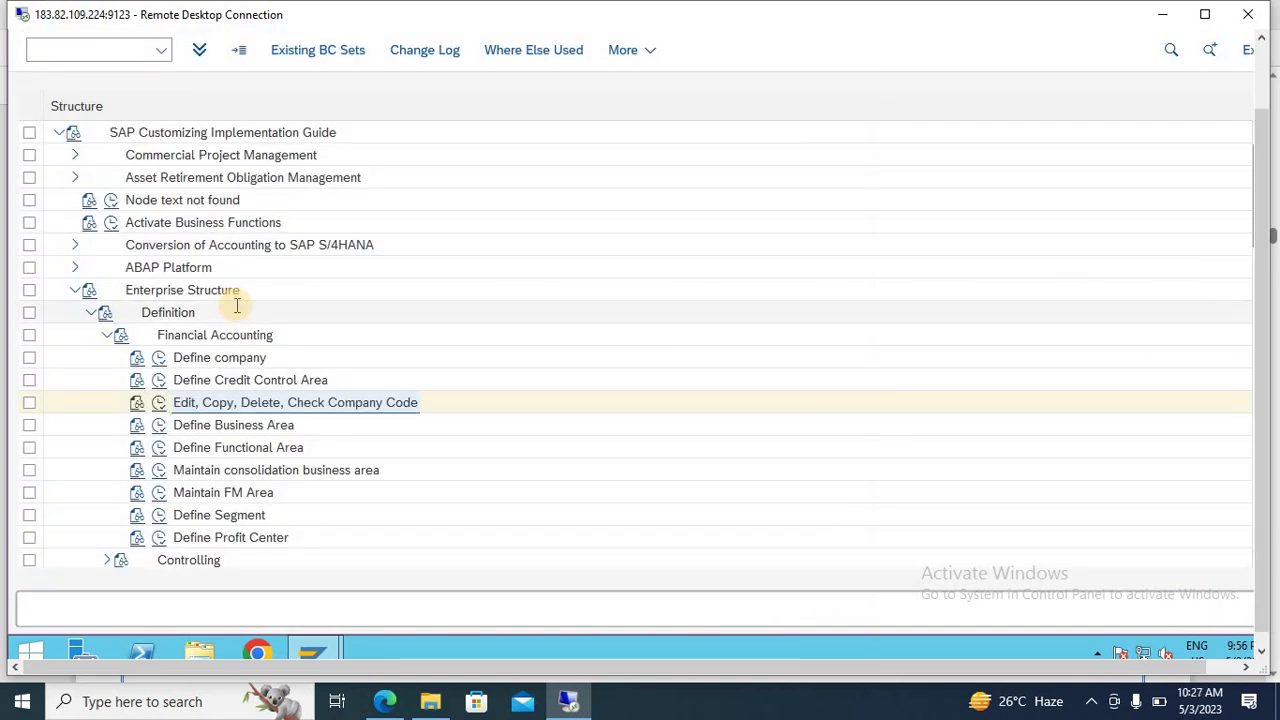
key(Escape)
click(247, 57)
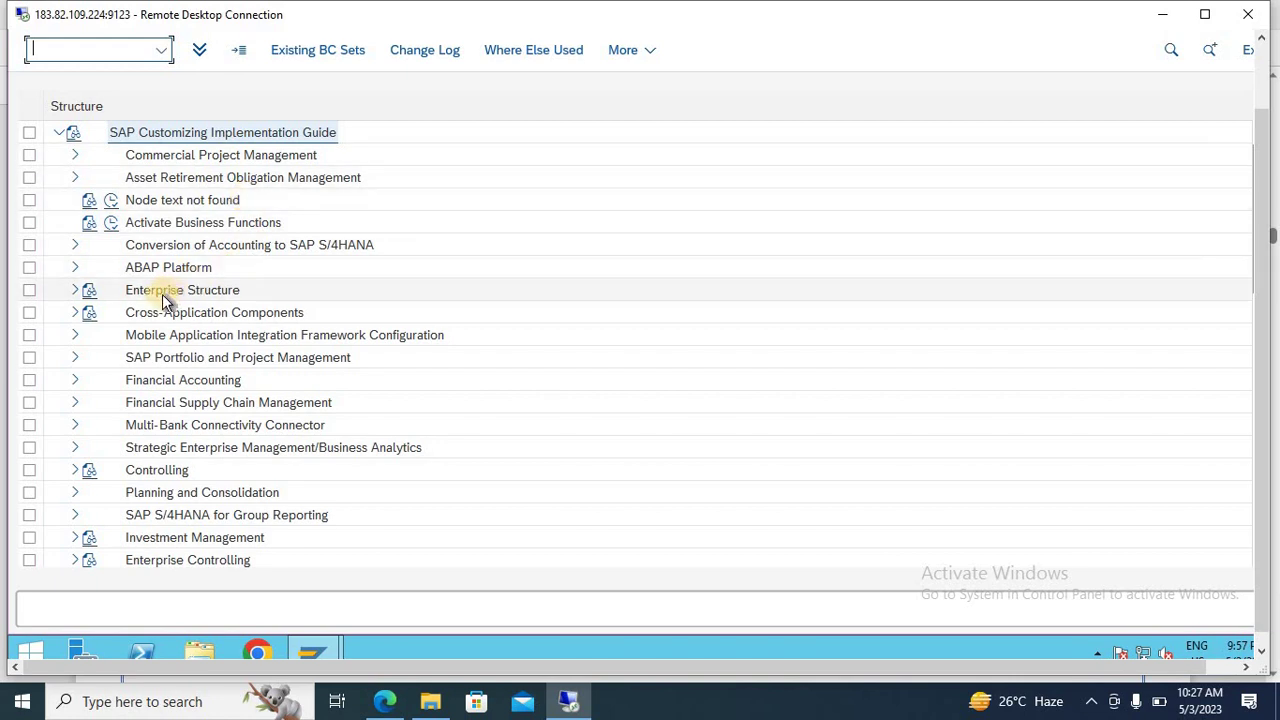
click(74, 290)
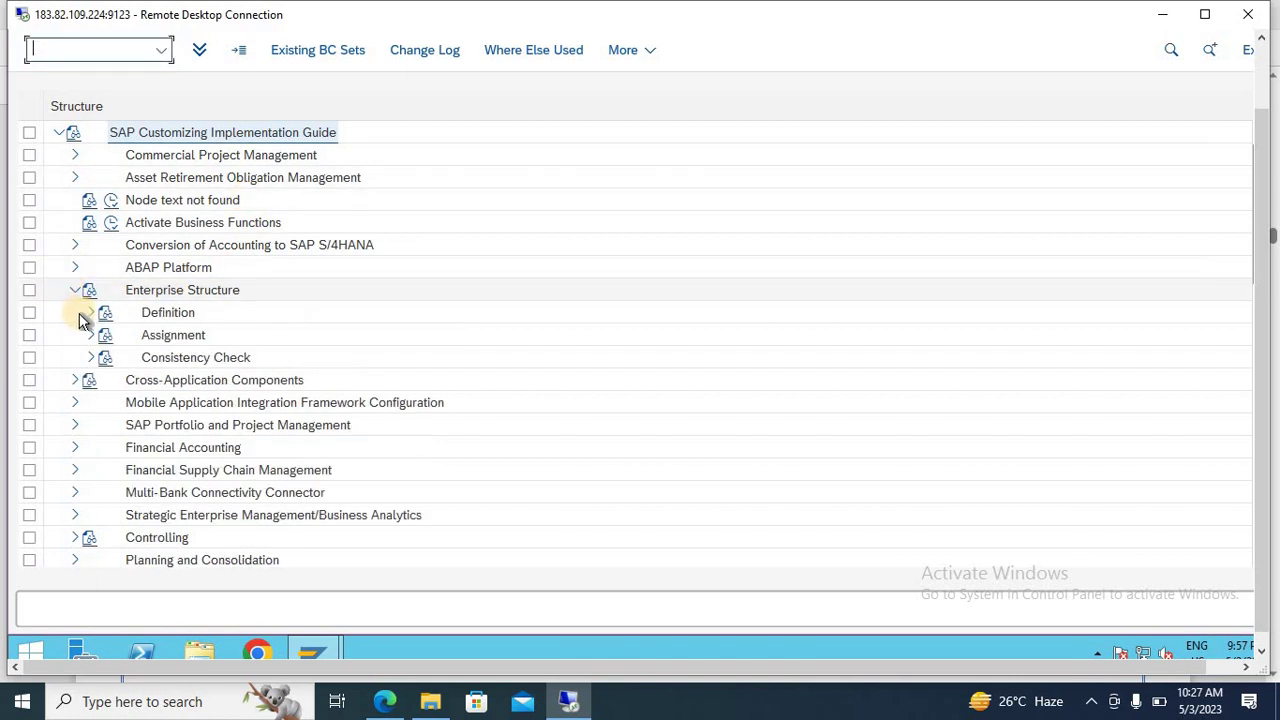
click(89, 313)
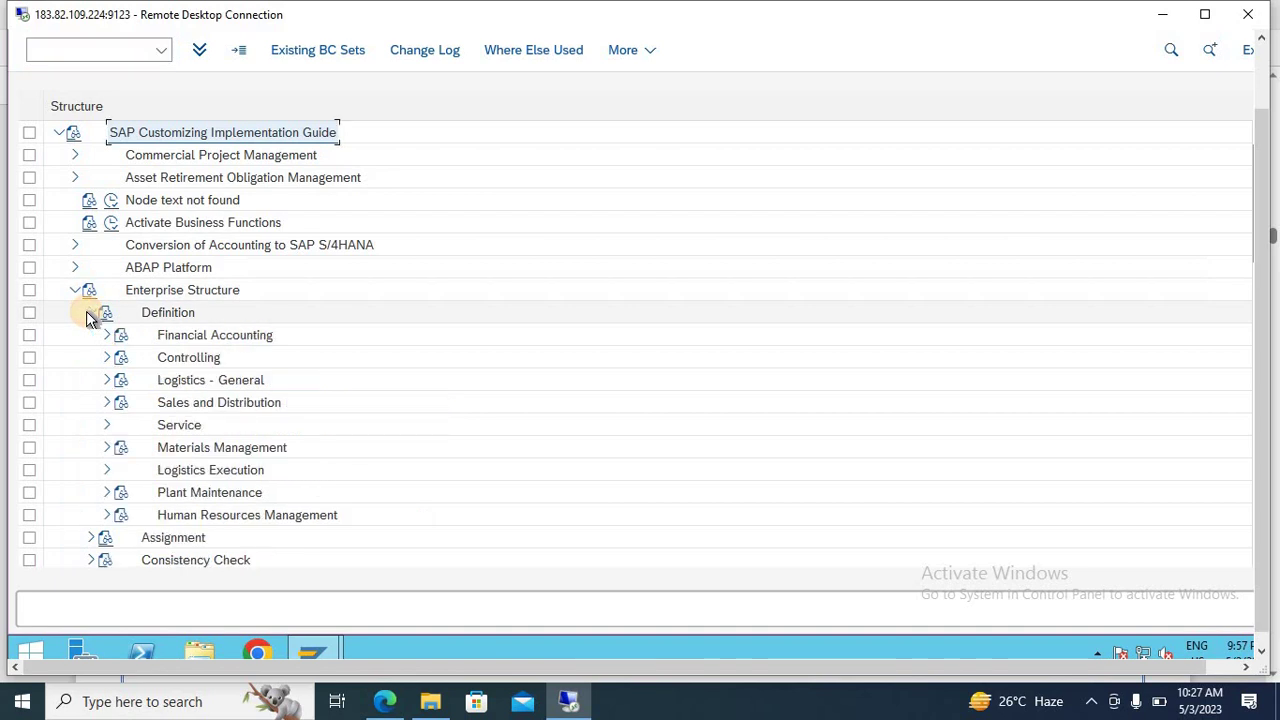
Step: Compare the path with page 9 of the PDF notes and expand Human Resources Management under Definition
click(236, 516)
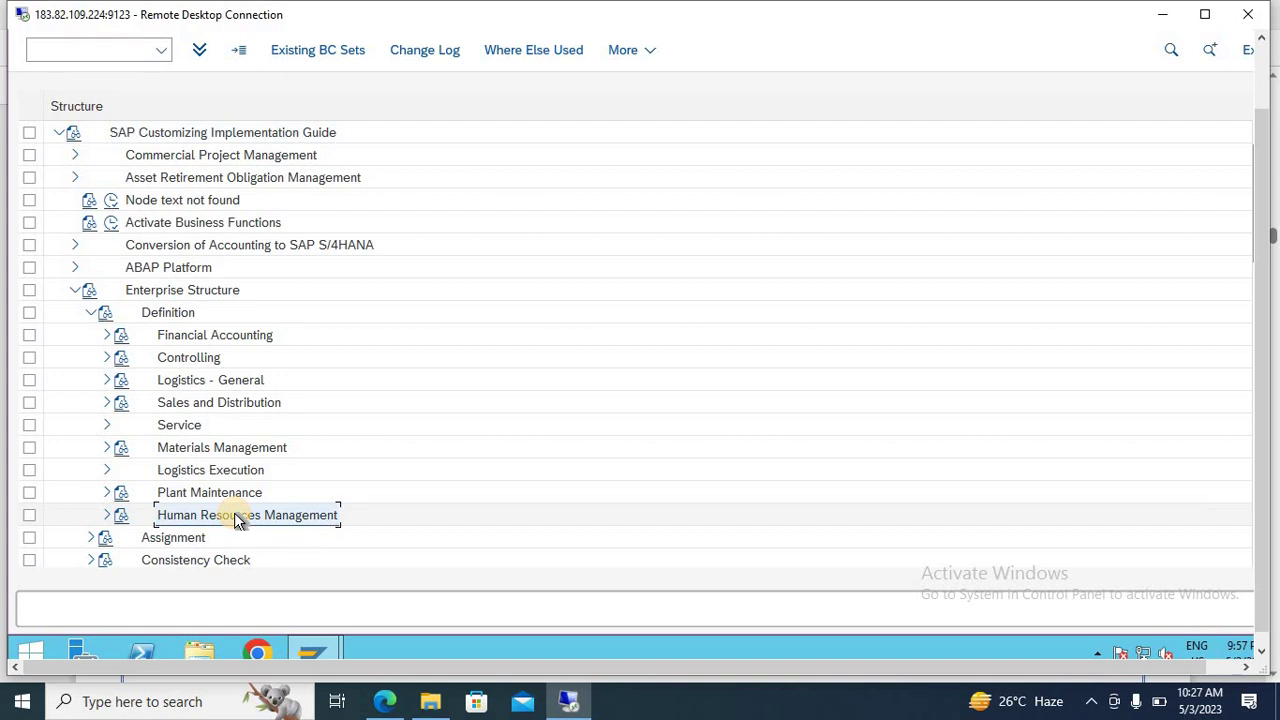
key(alt+Tab)
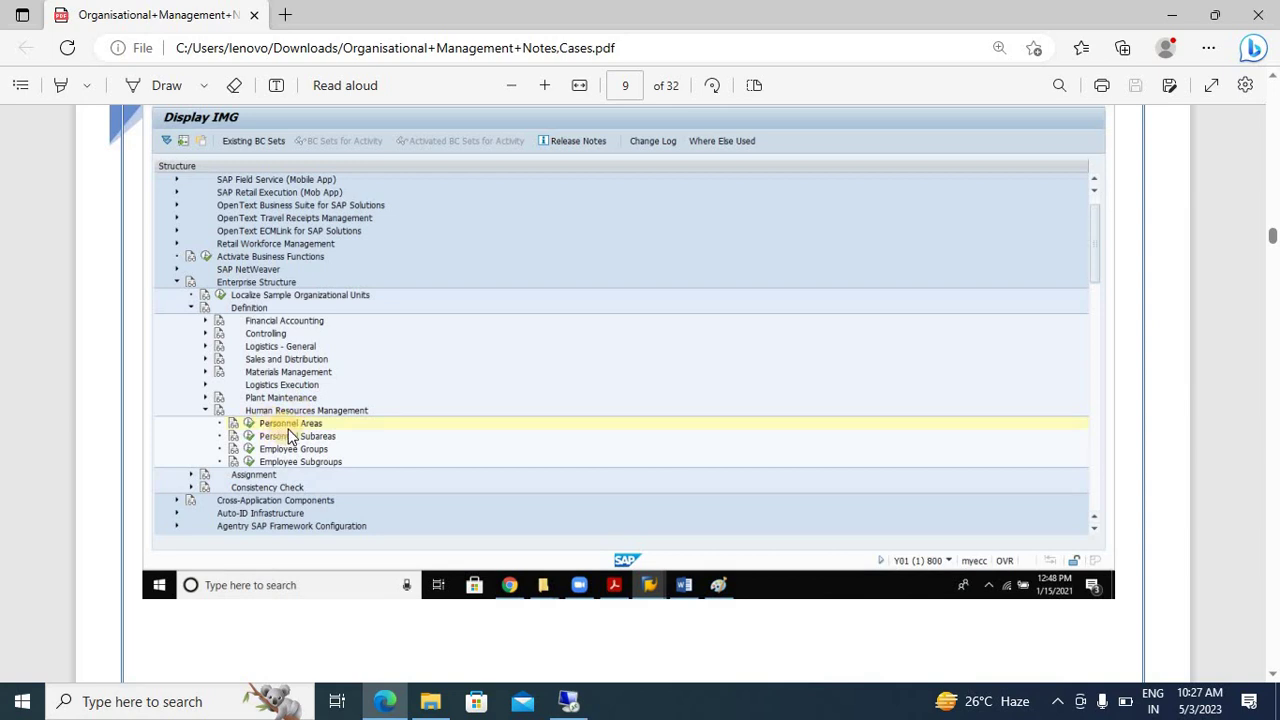
key(alt+Tab)
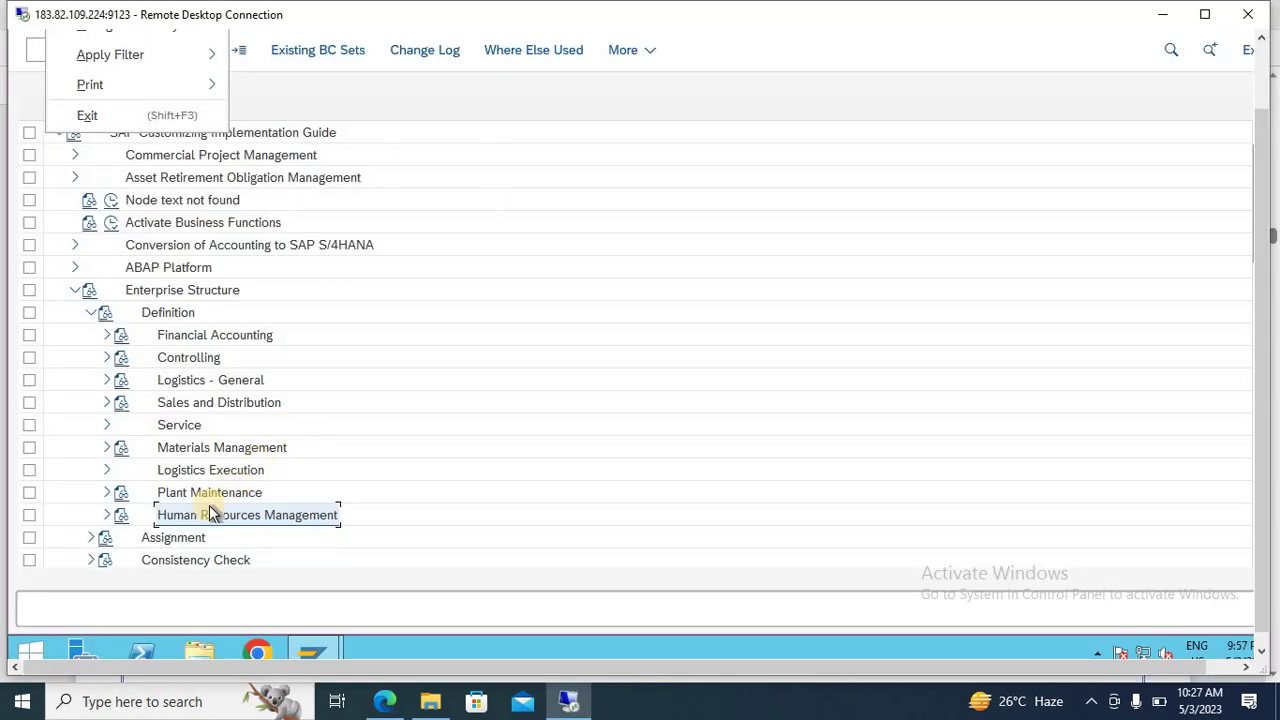
click(147, 516)
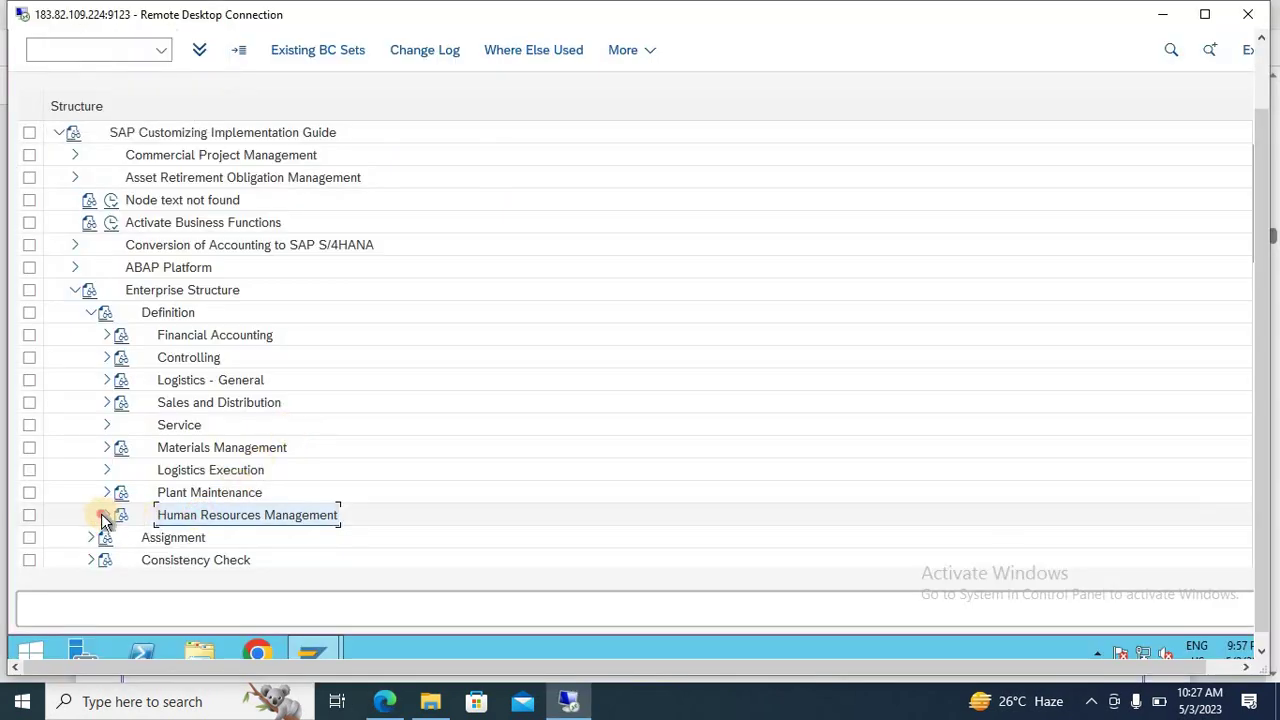
click(104, 514)
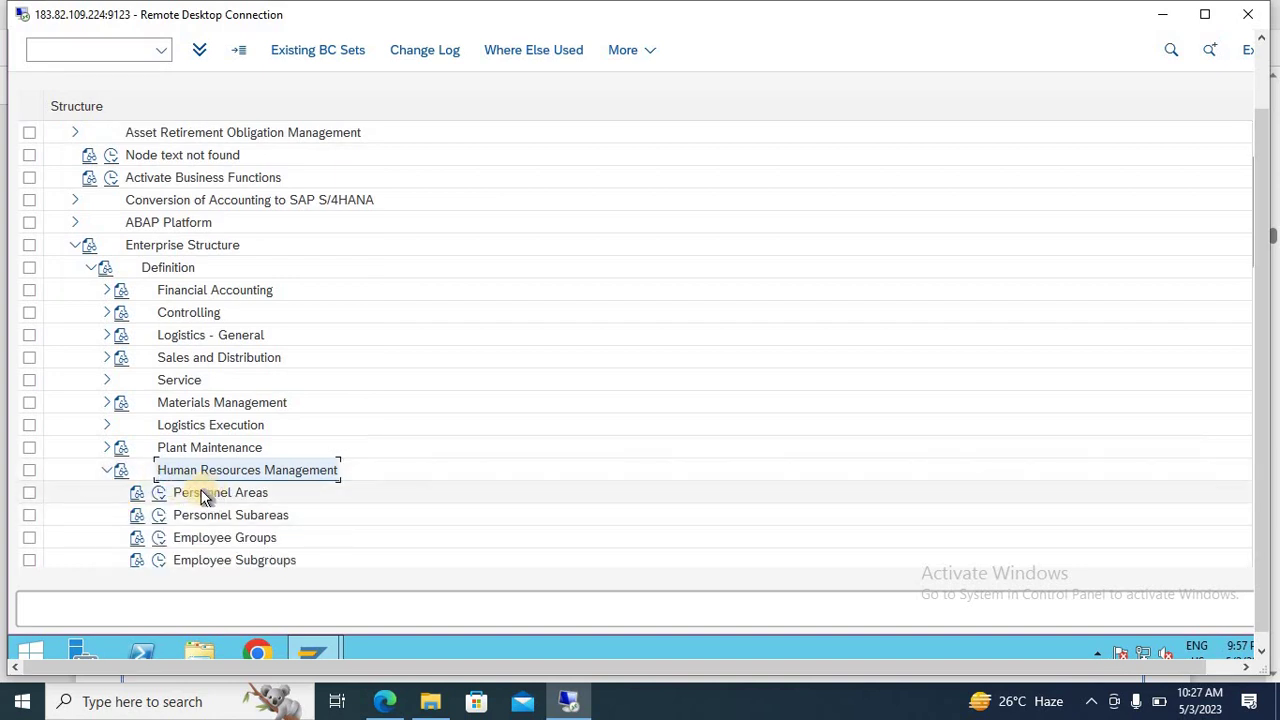
Step: Execute Personnel Areas under Human Resources Management, check the choice in the notes, and open the Personnel areas activity
click(159, 494)
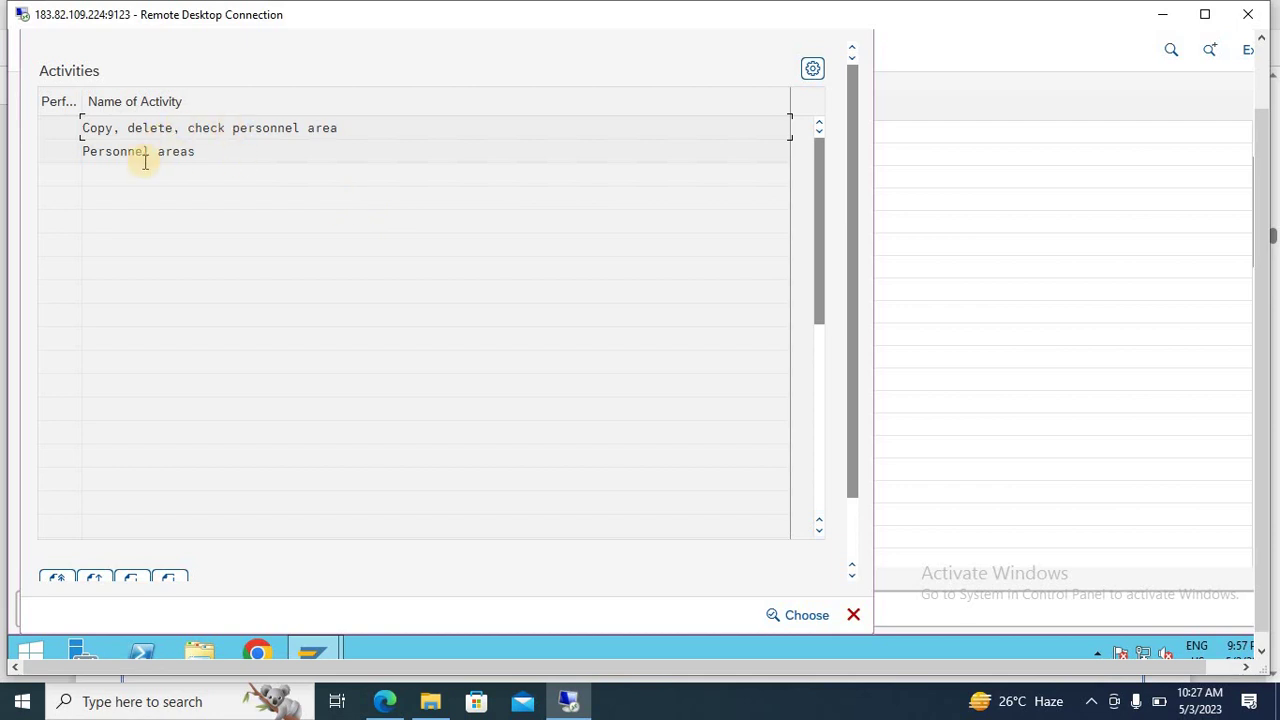
key(alt+Tab)
scroll(143, 168, down, 5)
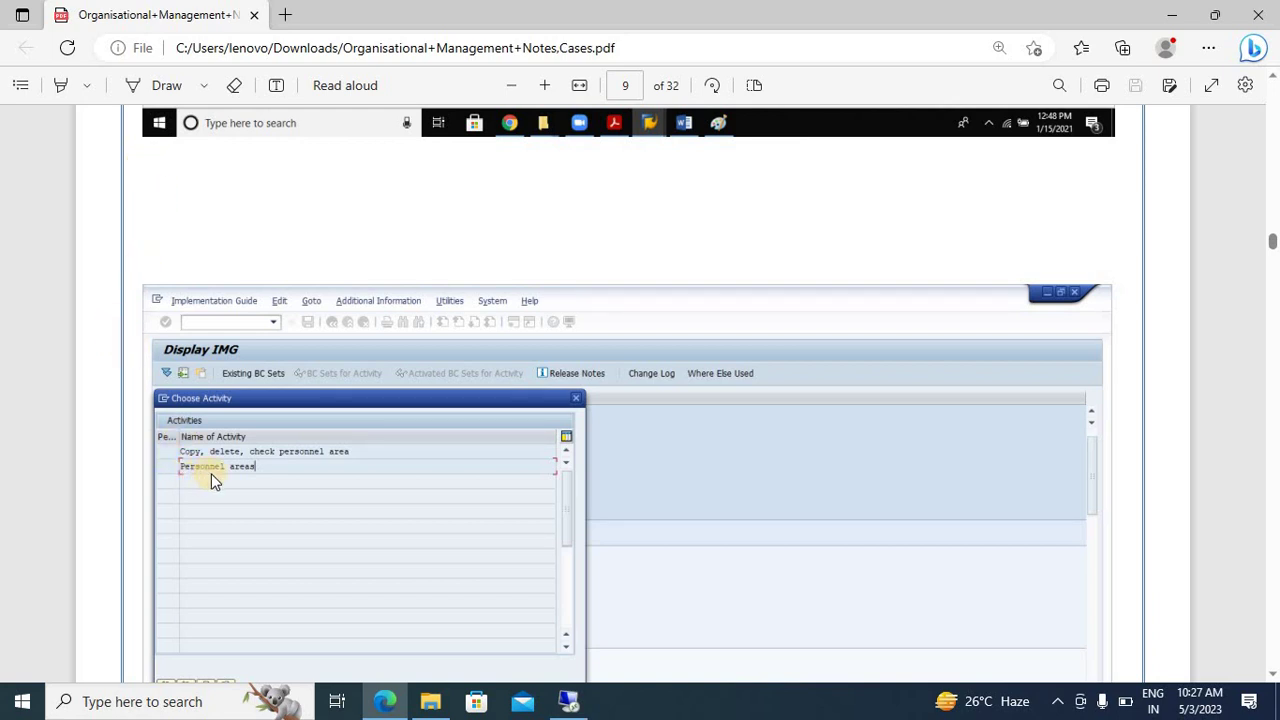
key(alt+Tab)
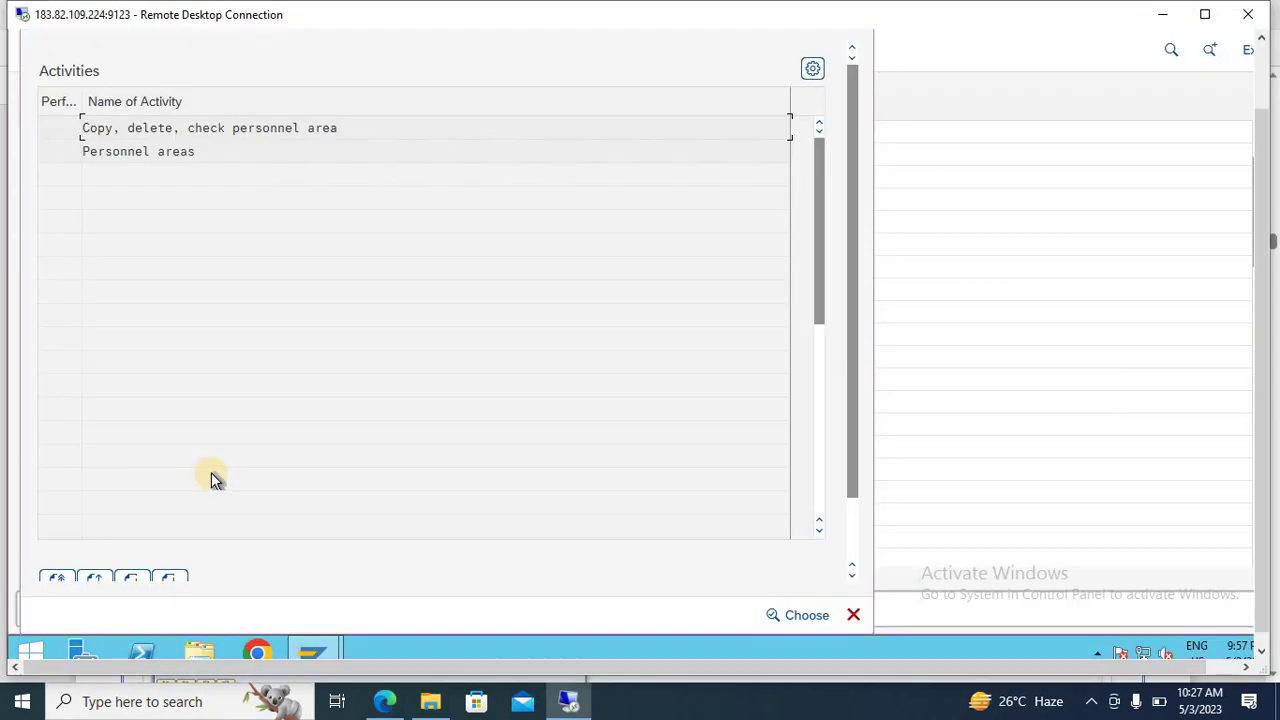
double_click(174, 153)
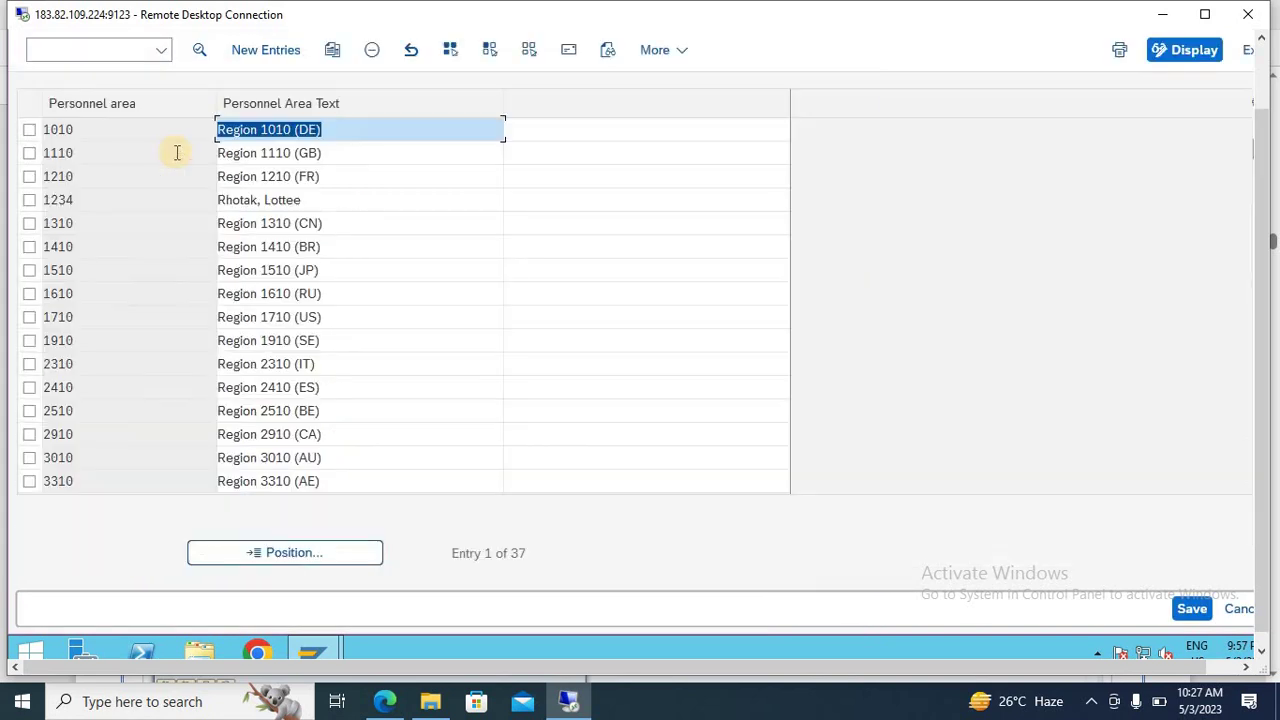
Step: Check the new personnel area entry form on page 10 of the PDF notes and return to SAP
key(alt+Tab)
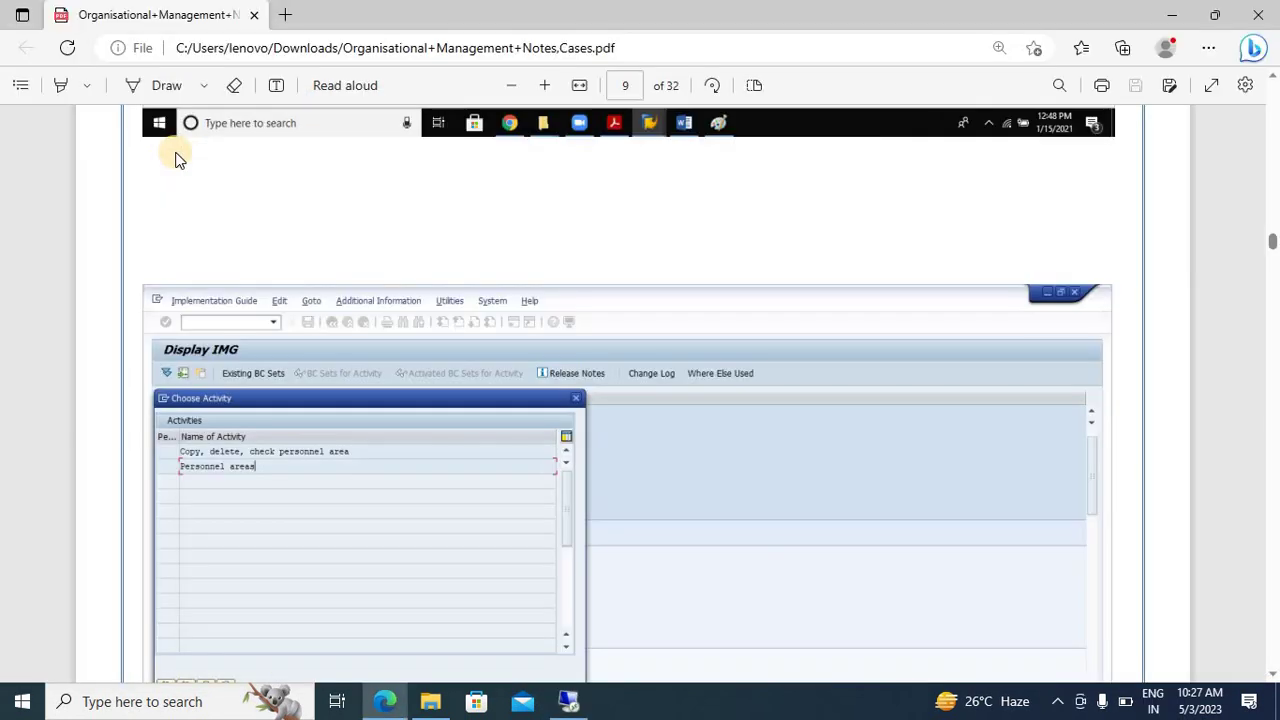
scroll(175, 160, down, 6)
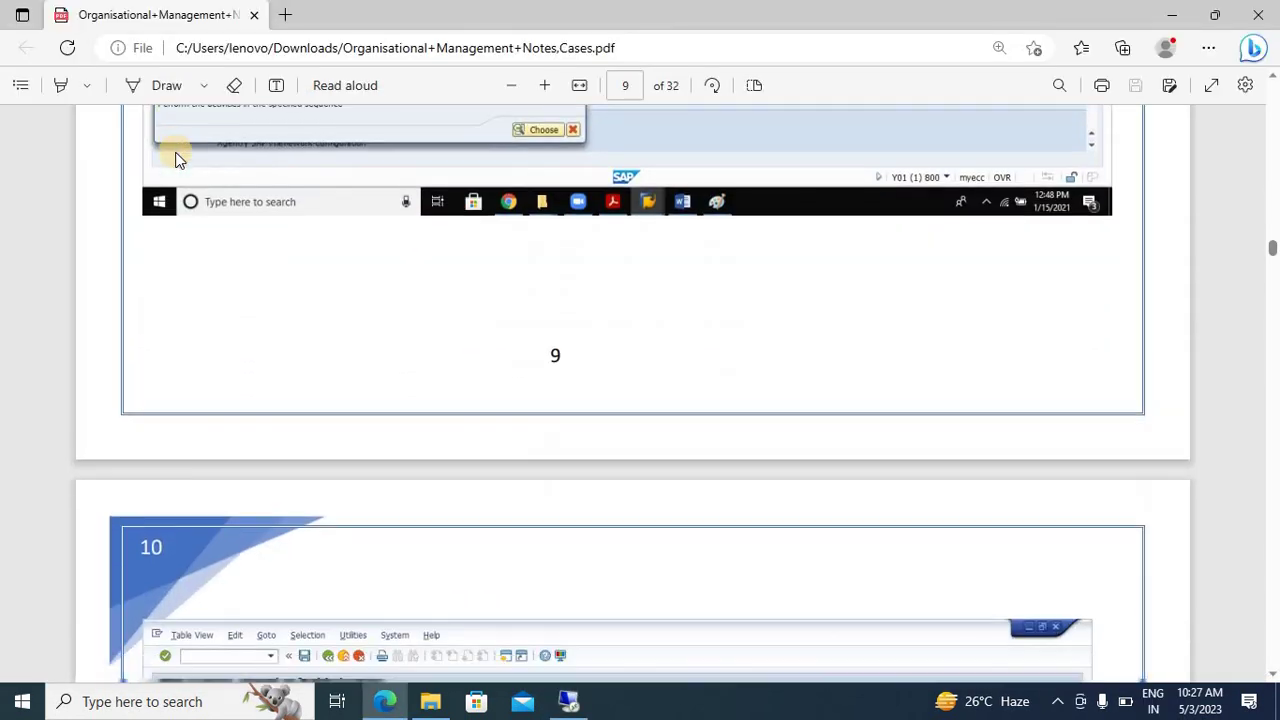
scroll(175, 160, down, 4)
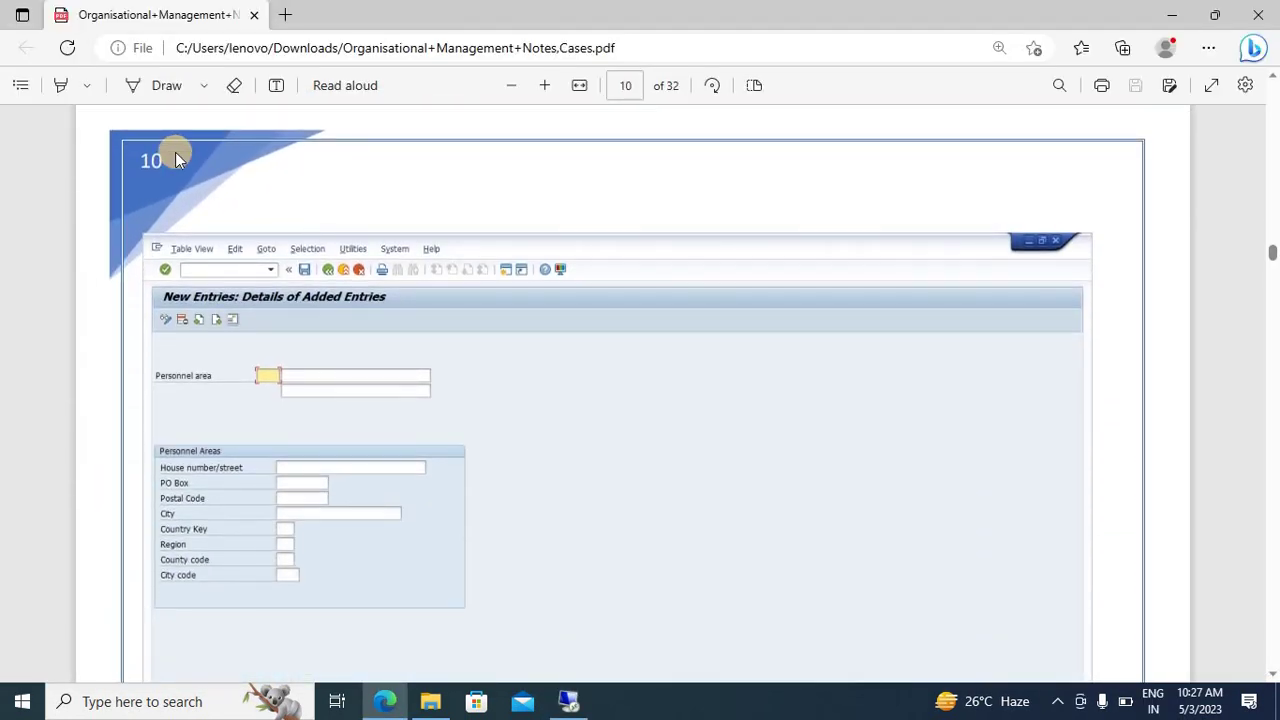
scroll(175, 160, down, 1)
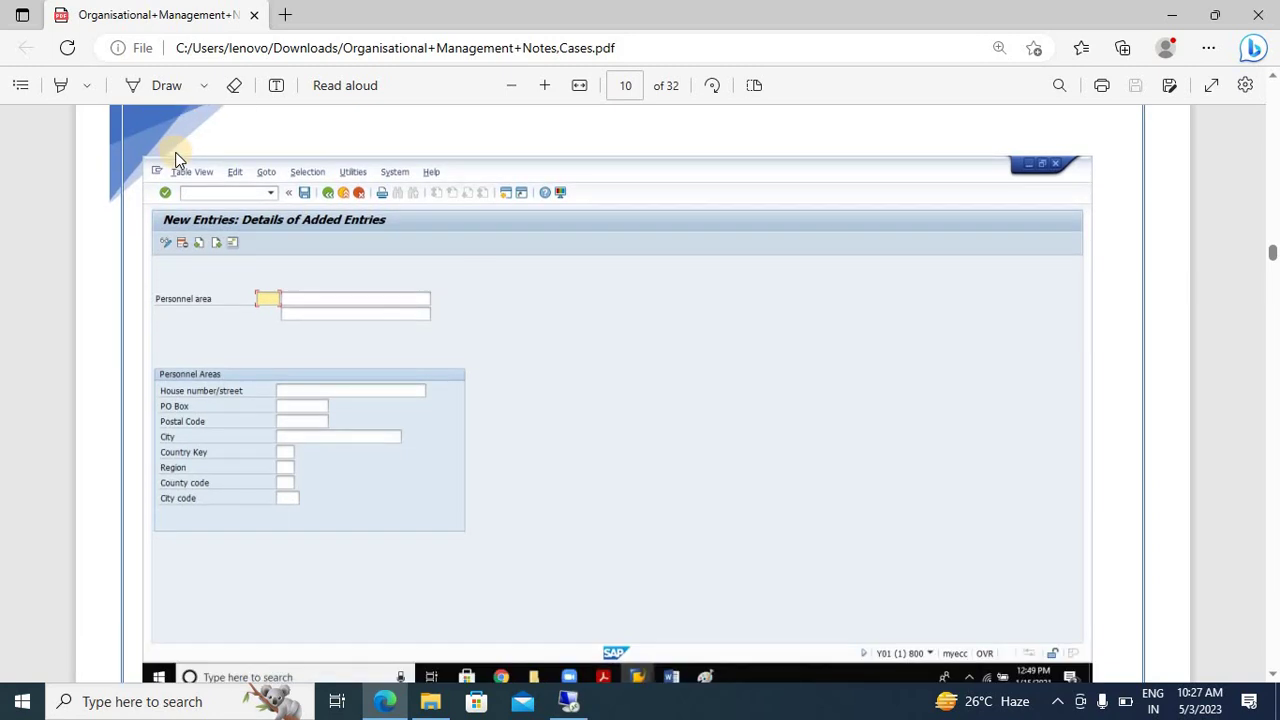
key(alt+Tab)
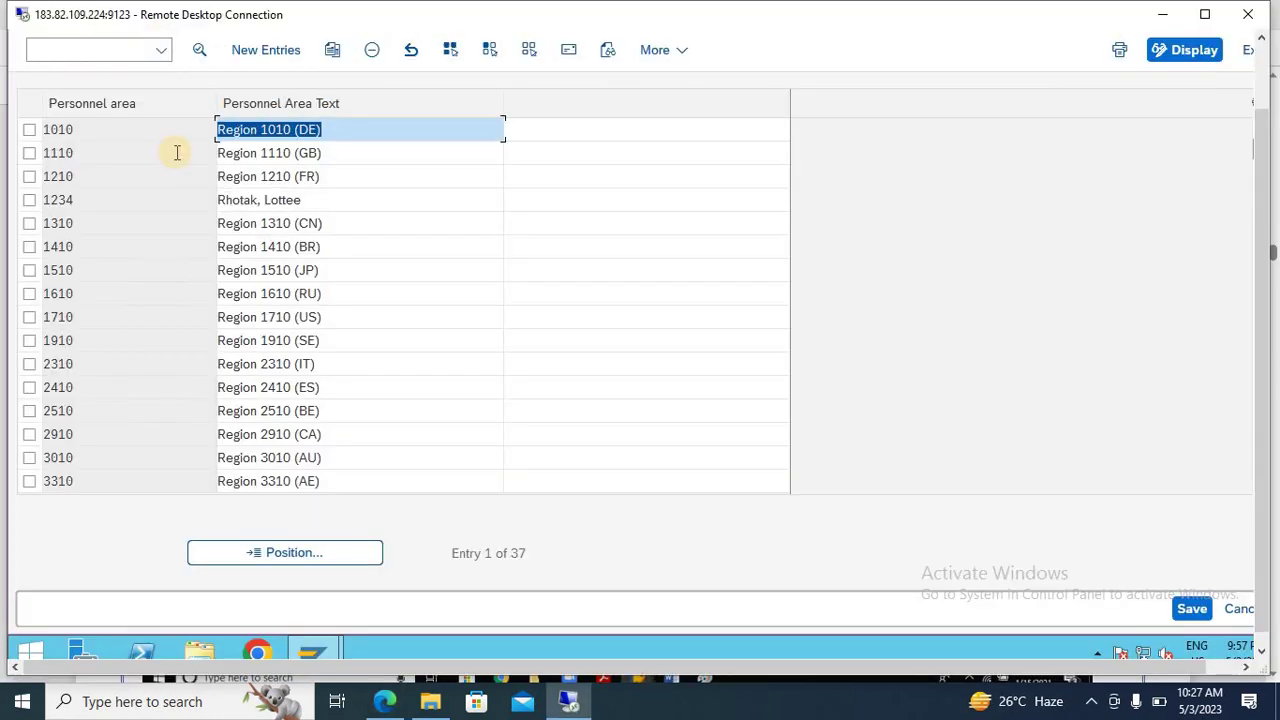
Step: Position the personnel area list at MCD, examine that entry's details and second text line, and return to the list
click(306, 553)
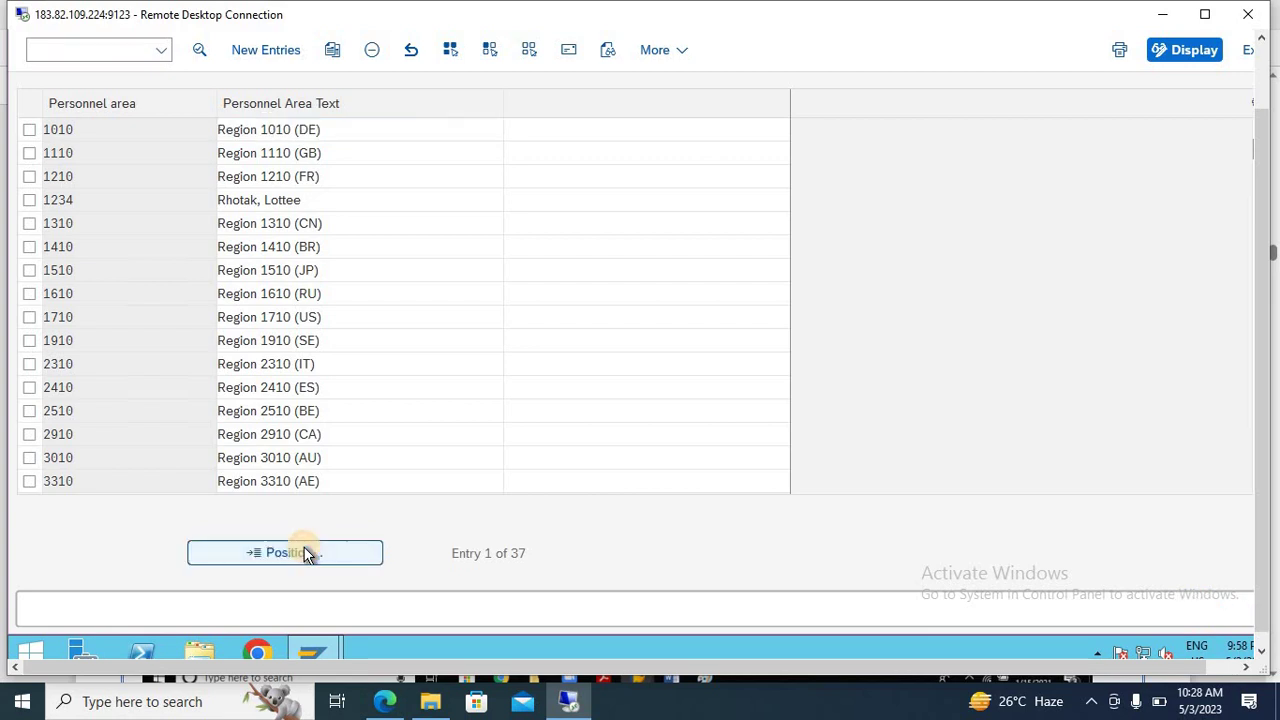
text(MCD)
key(Return)
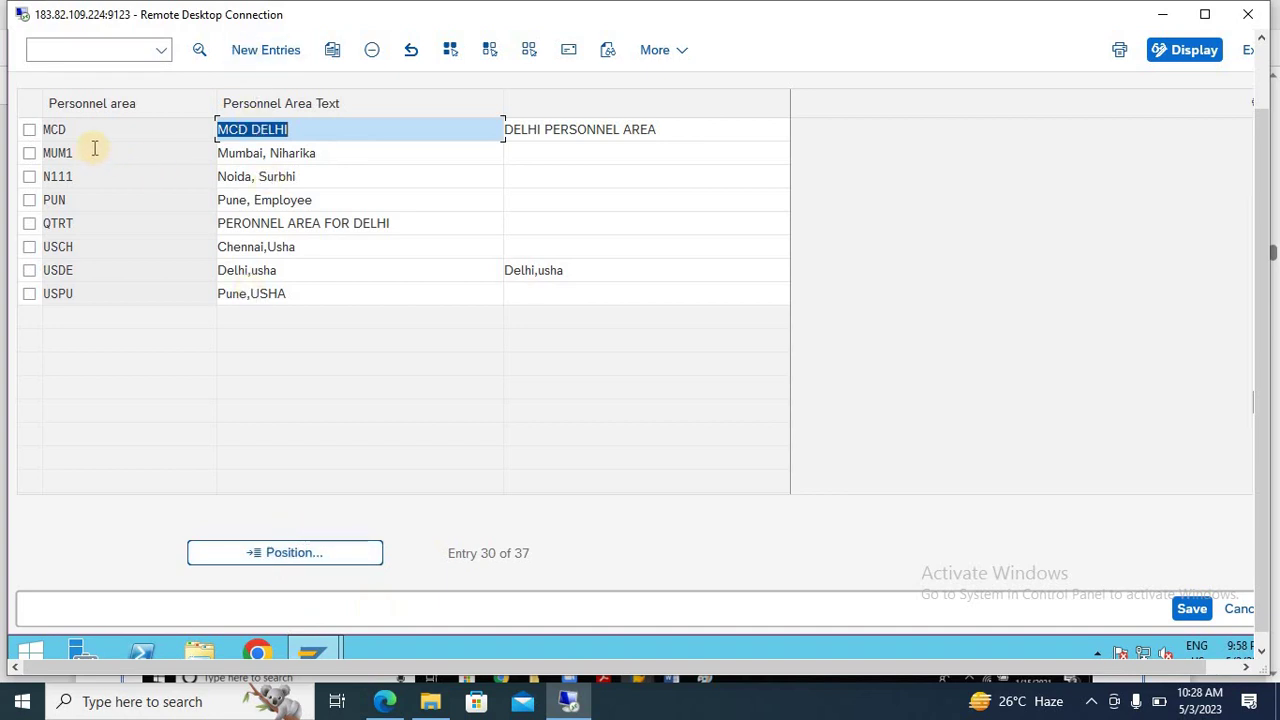
click(325, 135)
double_click(325, 135)
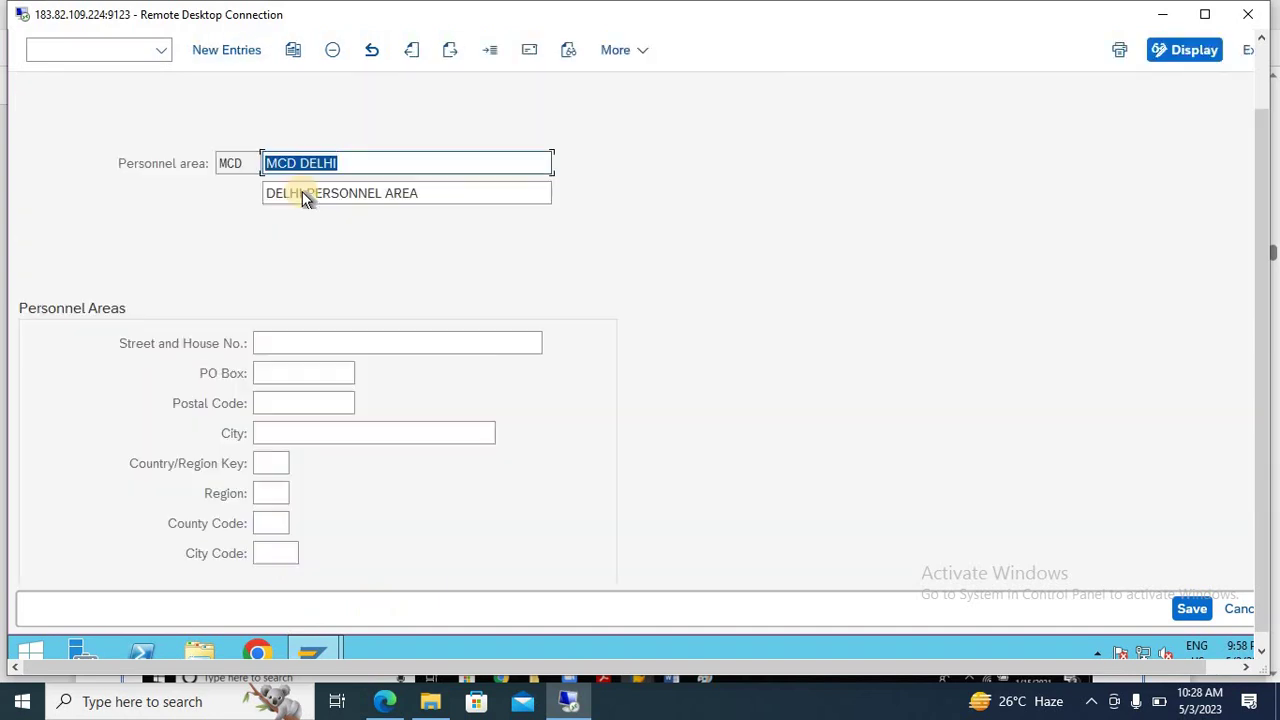
drag(278, 200, 463, 217)
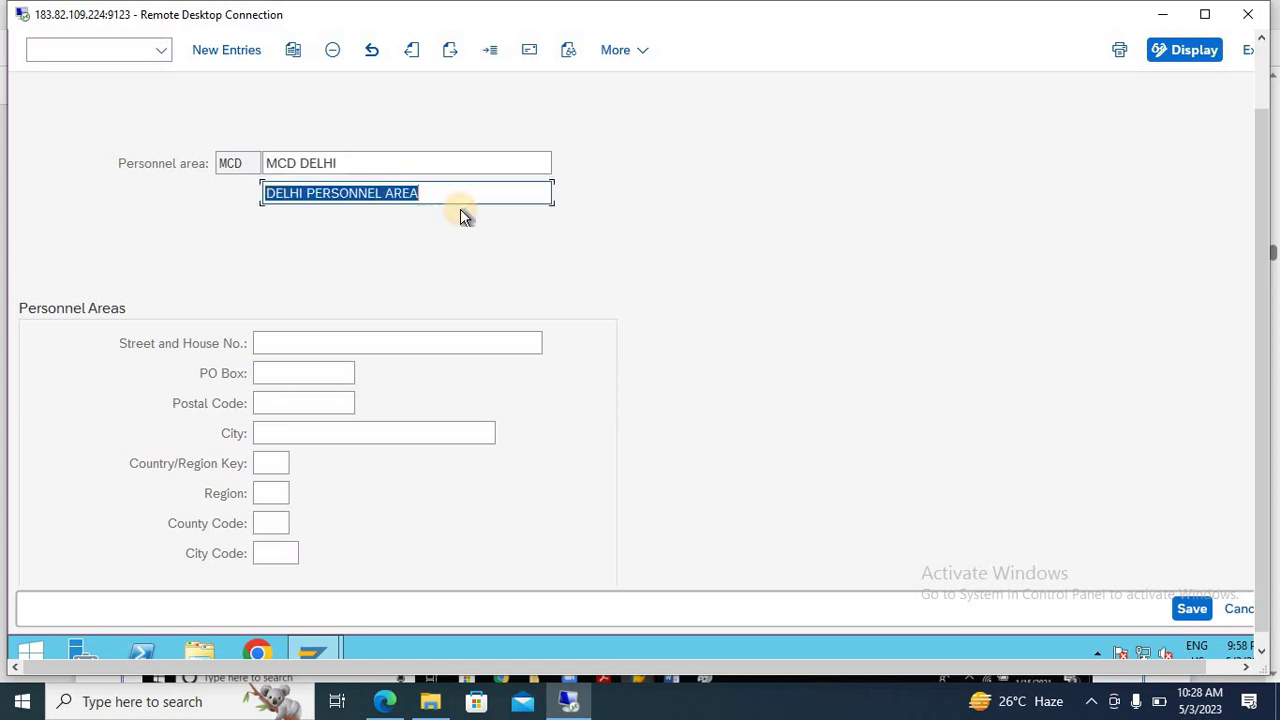
key(F3)
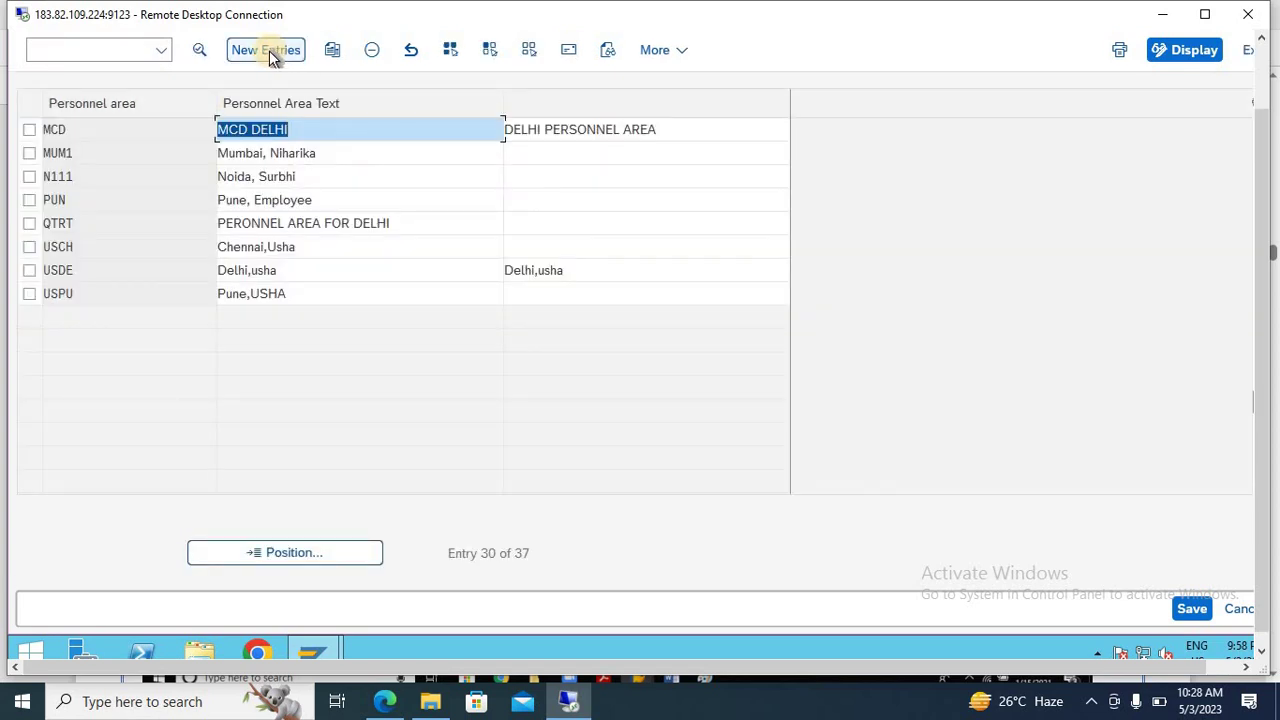
Step: Create a new personnel area ANY5 with MUMBAI PERSONNEL AREA in both text lines and save it to open its address form
click(267, 52)
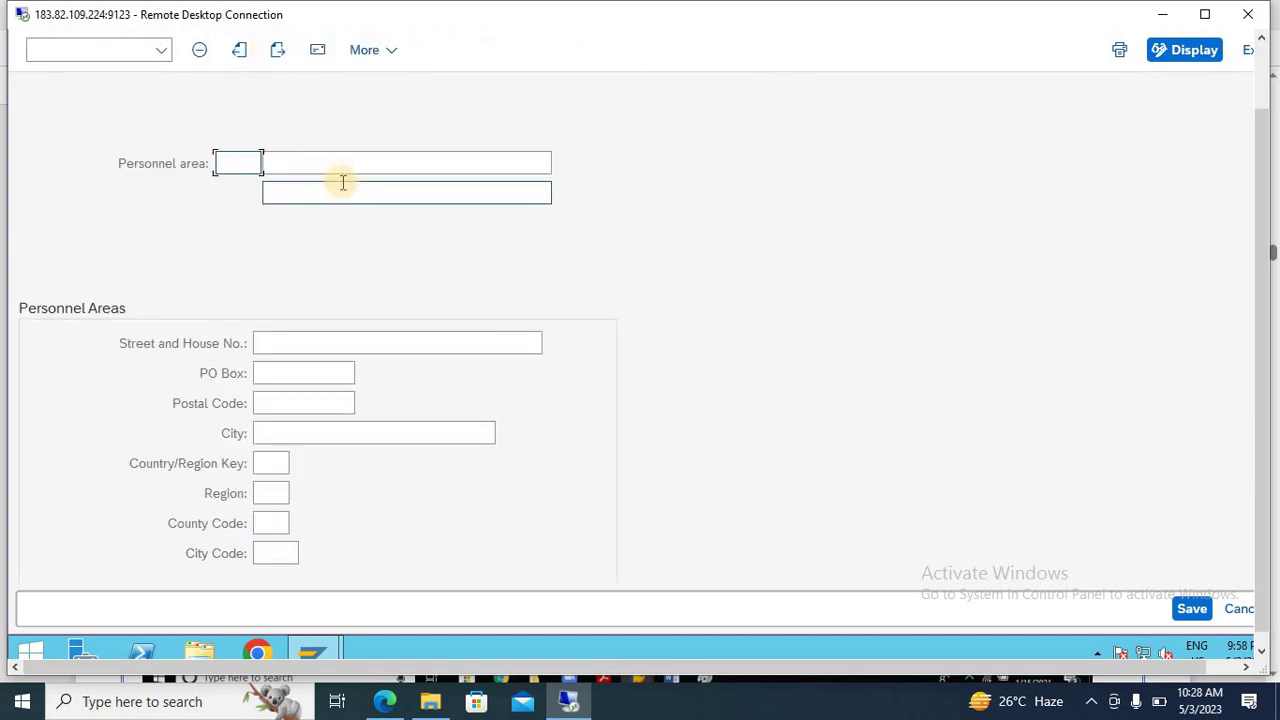
text(ANY5)
key(Tab)
text(M)
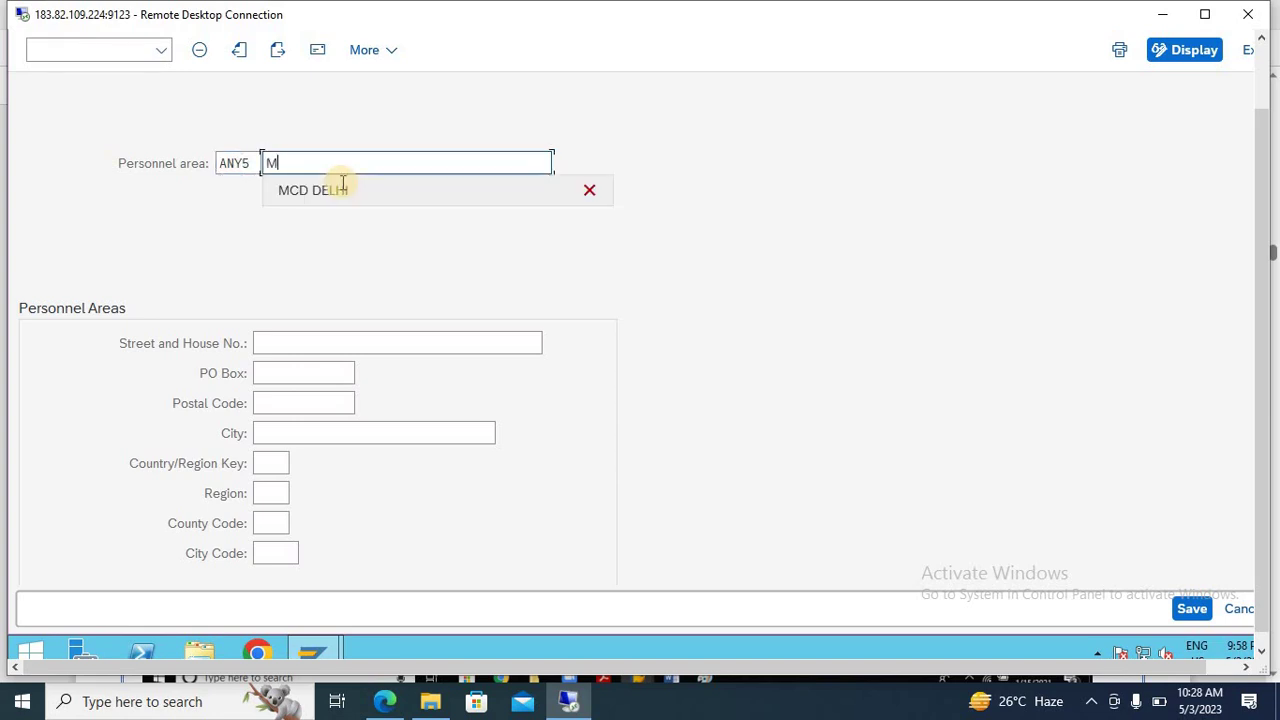
text(UMBAI )
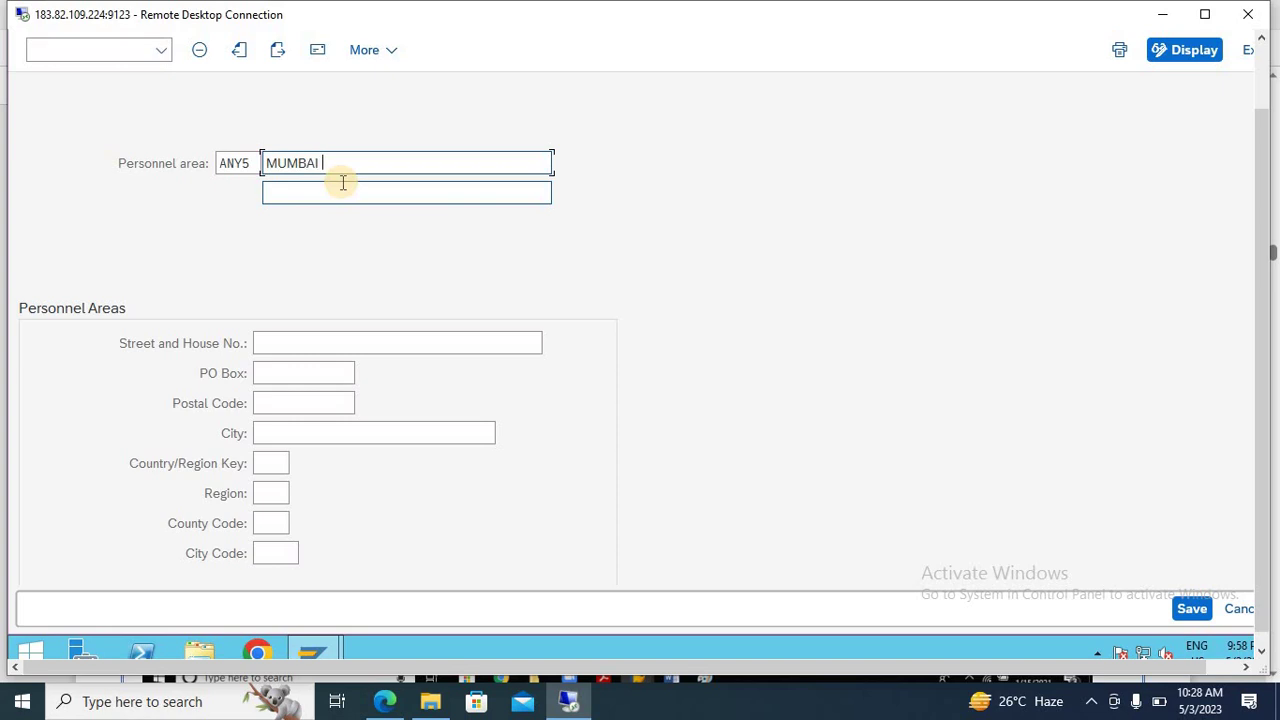
text(PERSONNEL AREA)
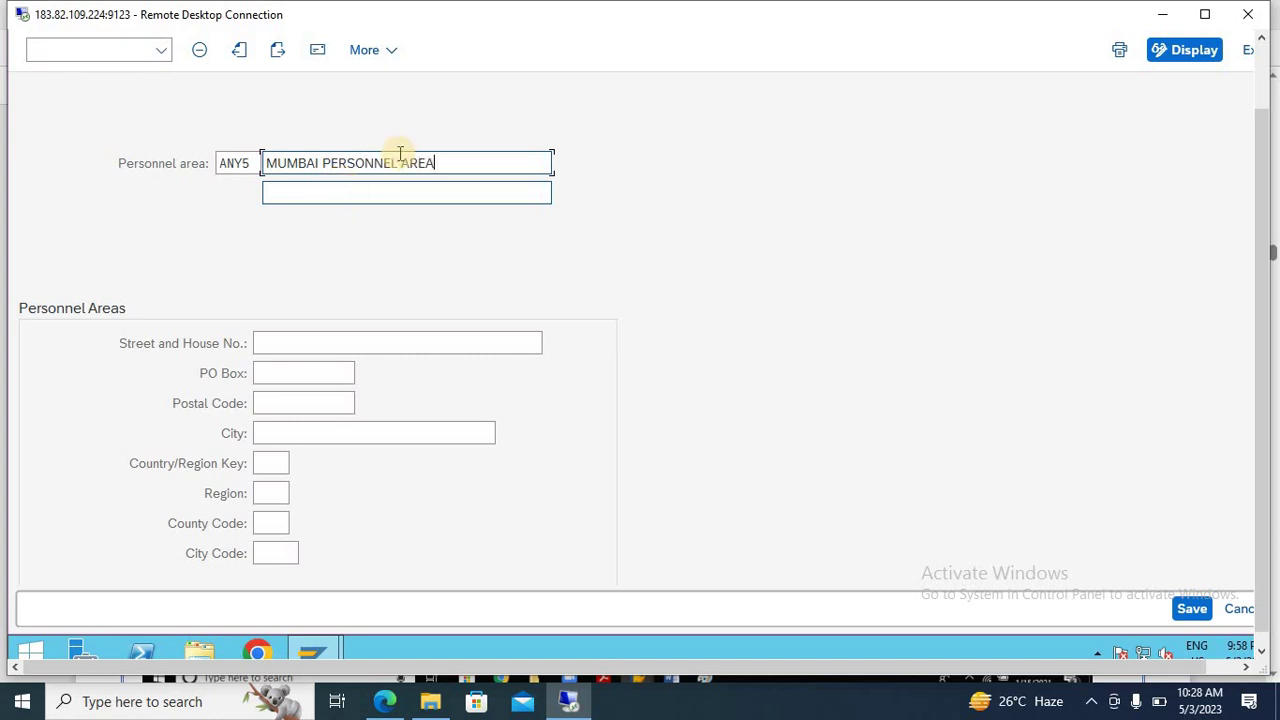
key(ctrl+a)
key(ctrl+c)
key(Tab)
key(ctrl+v)
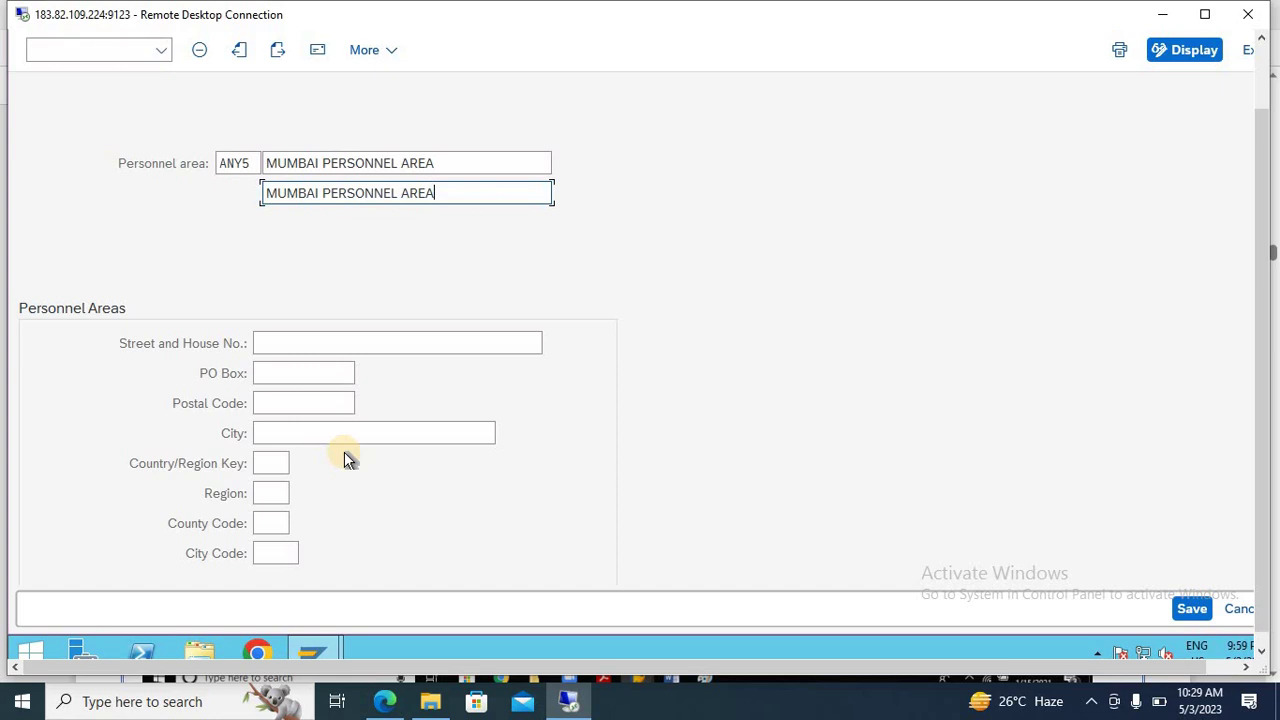
click(1186, 609)
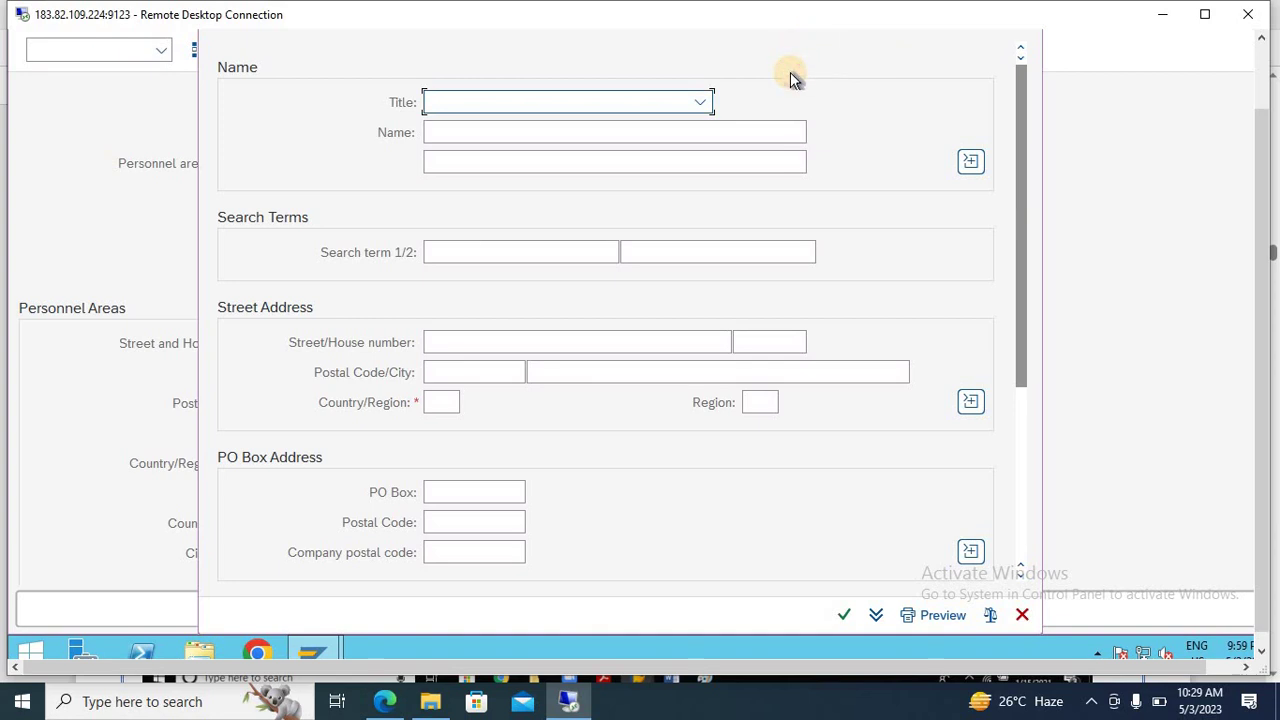
Step: Set the ANY5 address title to Company and the name to ANY5 PVT.LTD
drag(1265, 114, 1265, 74)
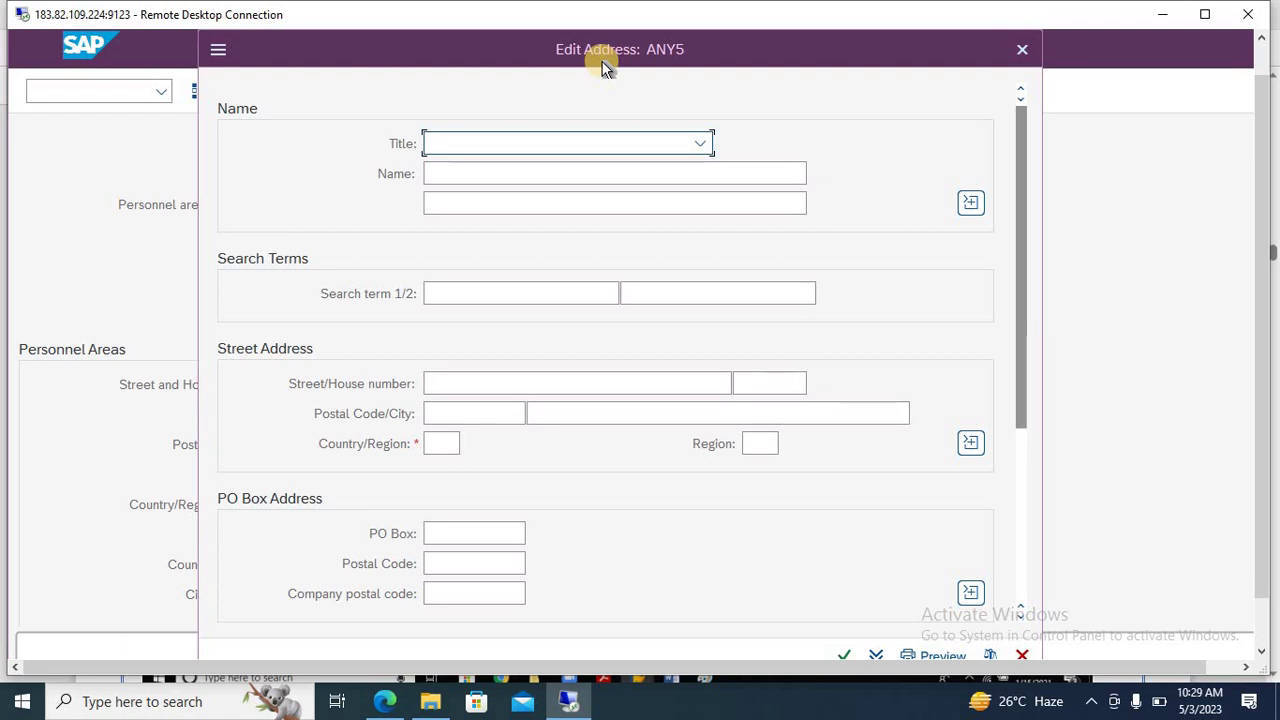
click(544, 142)
click(517, 169)
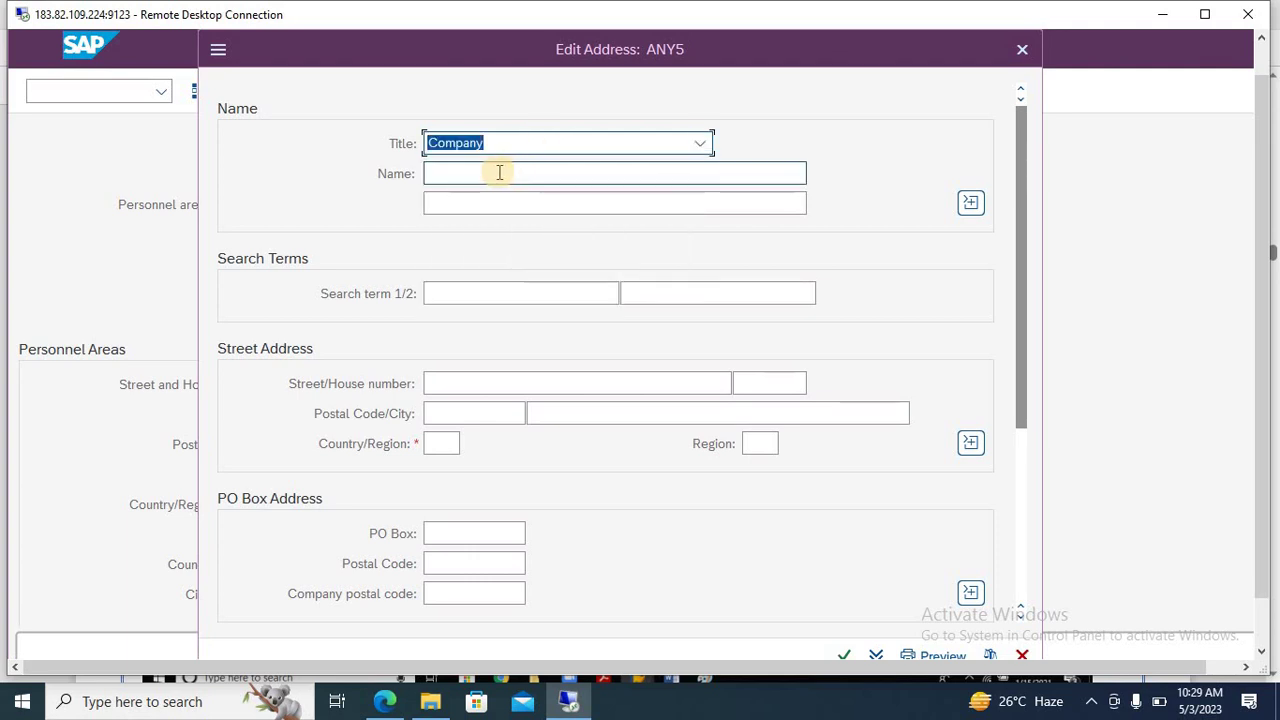
click(499, 172)
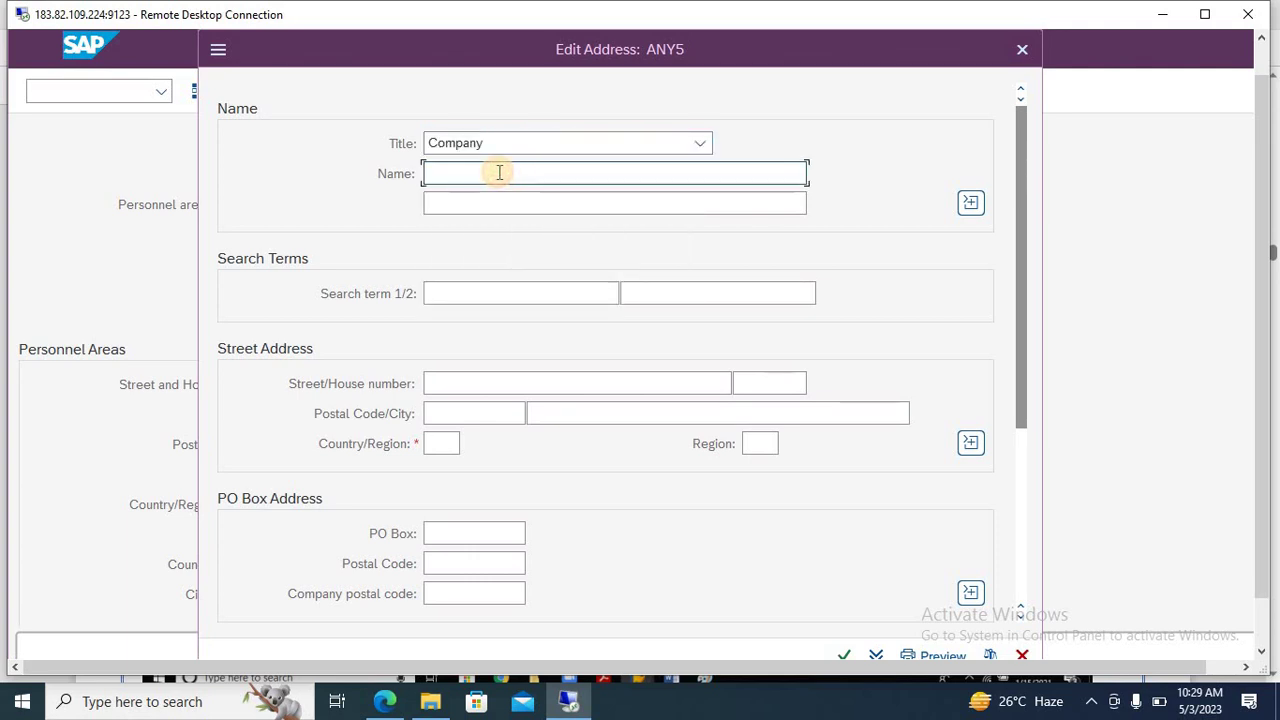
text(ANY)
key(Down)
key(Return)
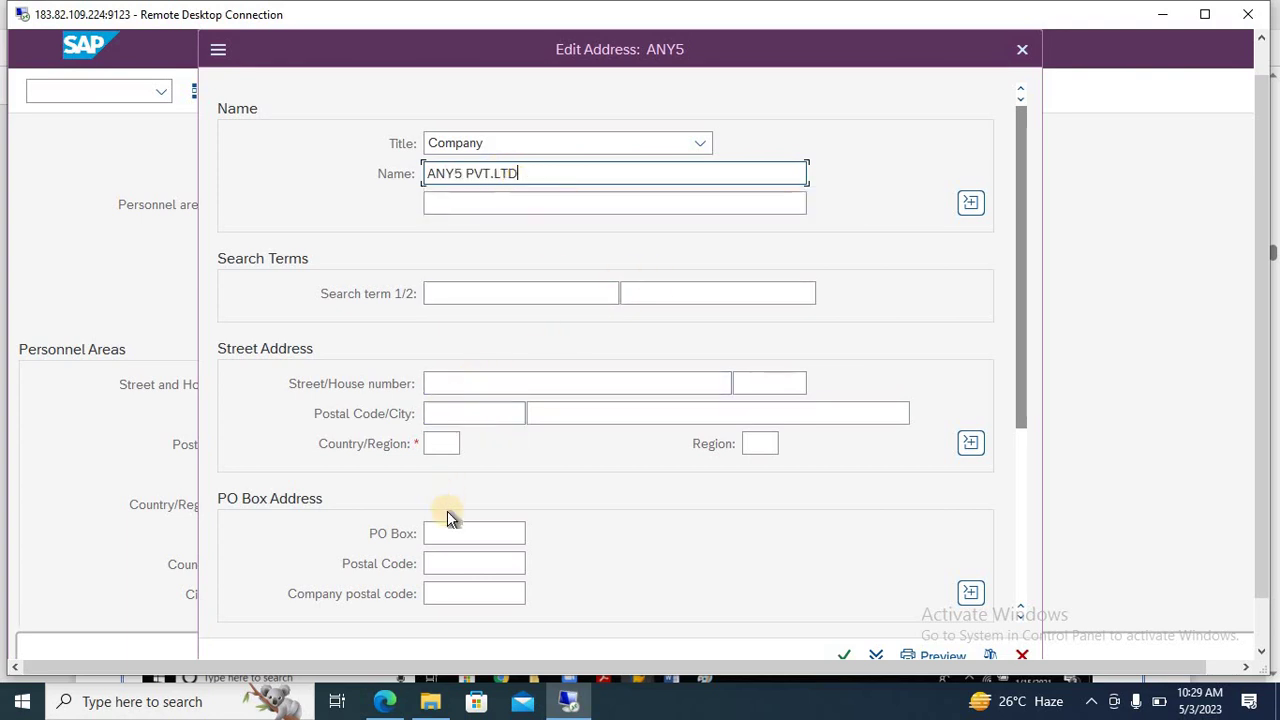
Step: Set the address country to IN and pick DL (Delhi) as its region from the value list
click(445, 447)
text(IN)
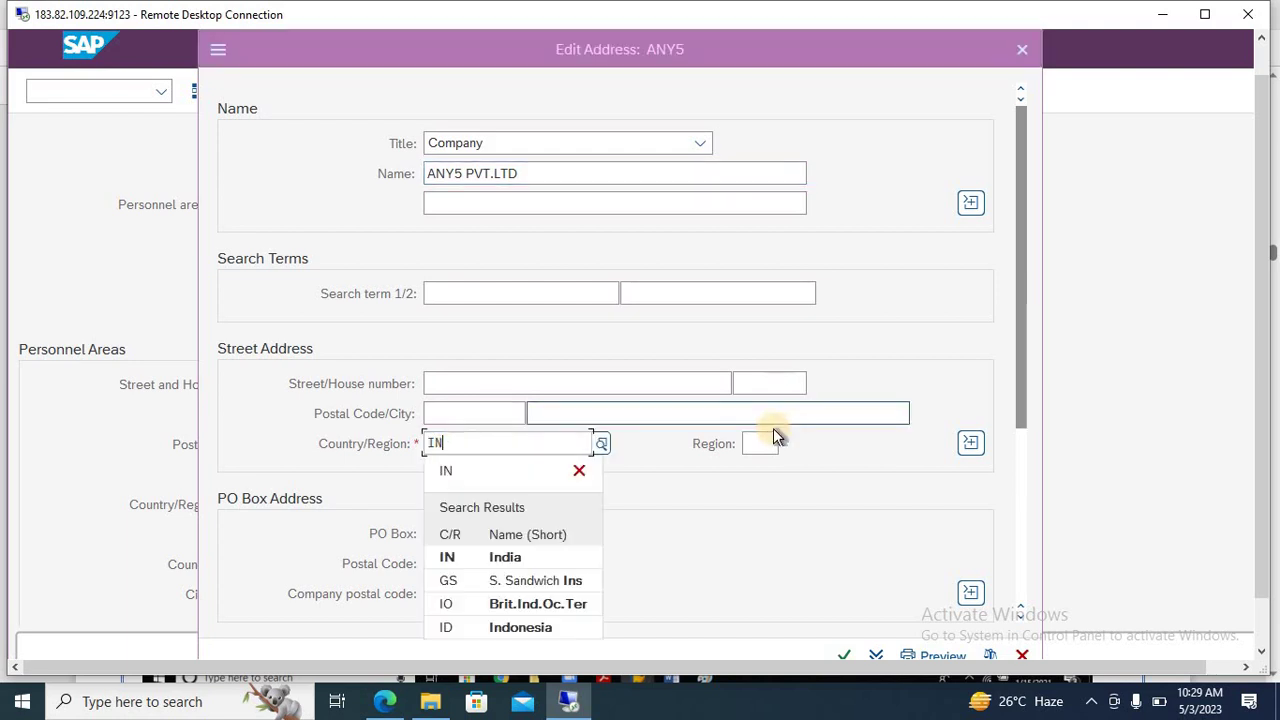
click(760, 444)
text(L)
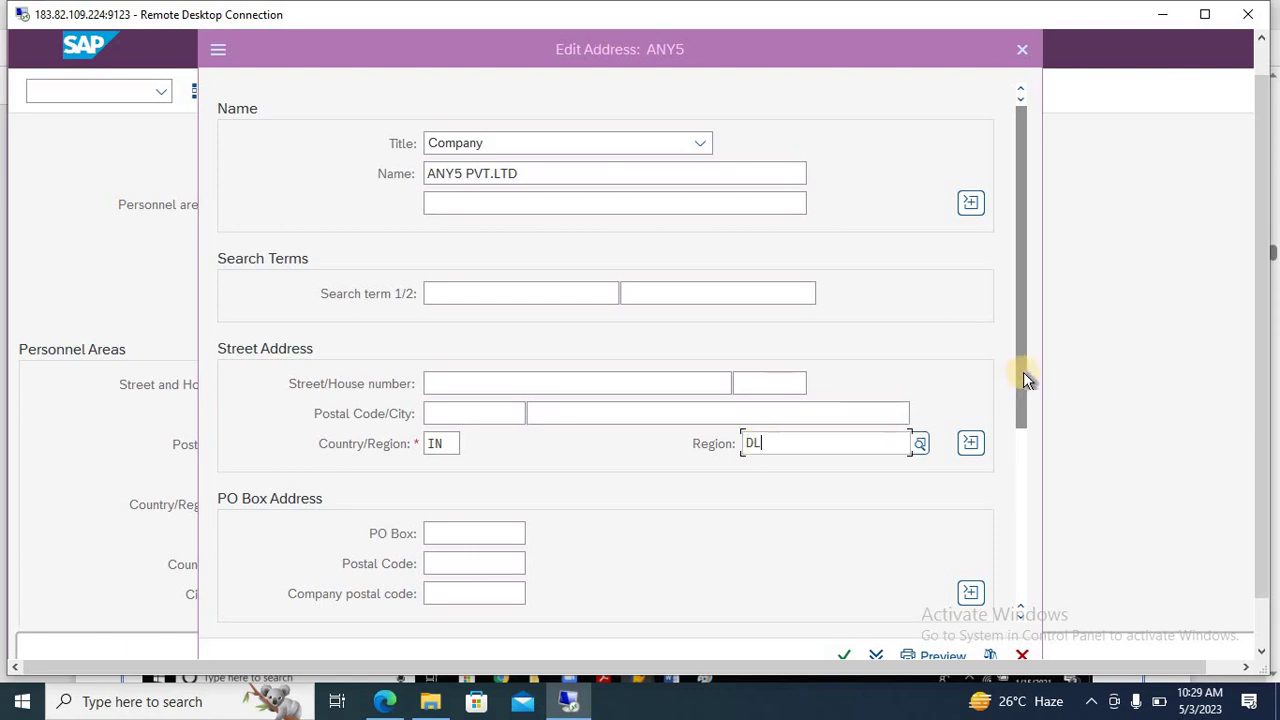
drag(1020, 395, 1020, 448)
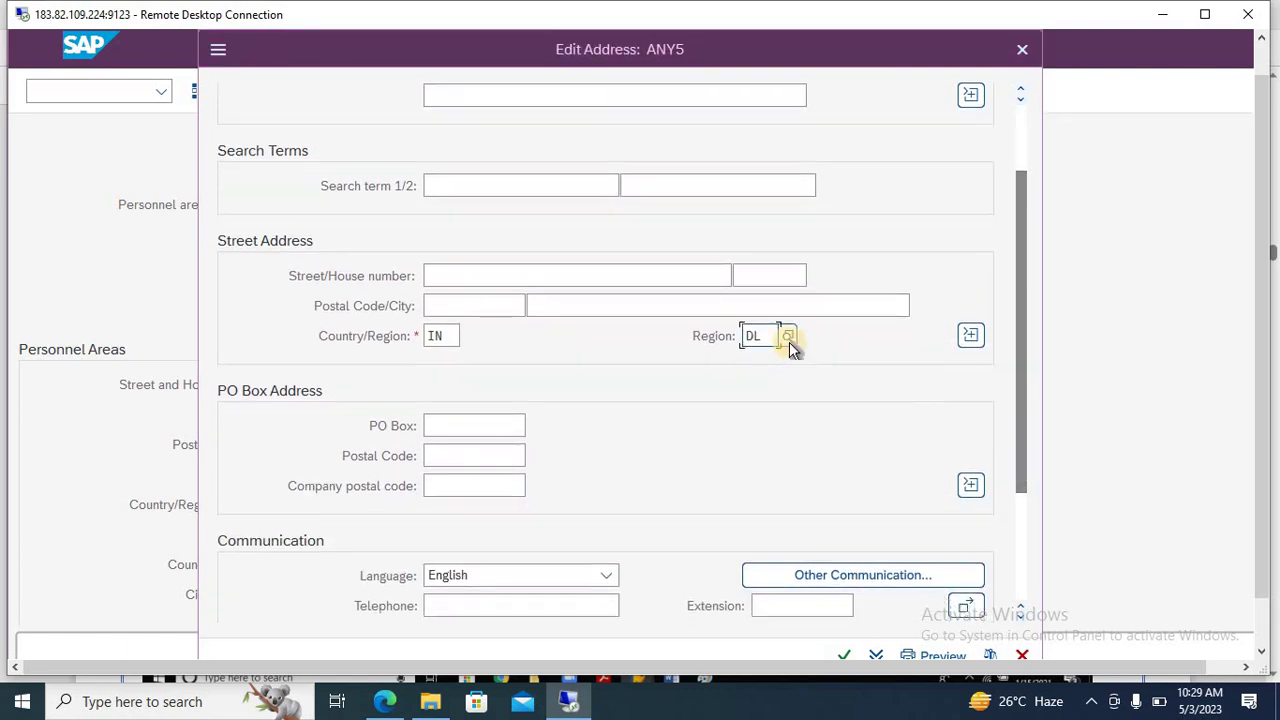
click(788, 336)
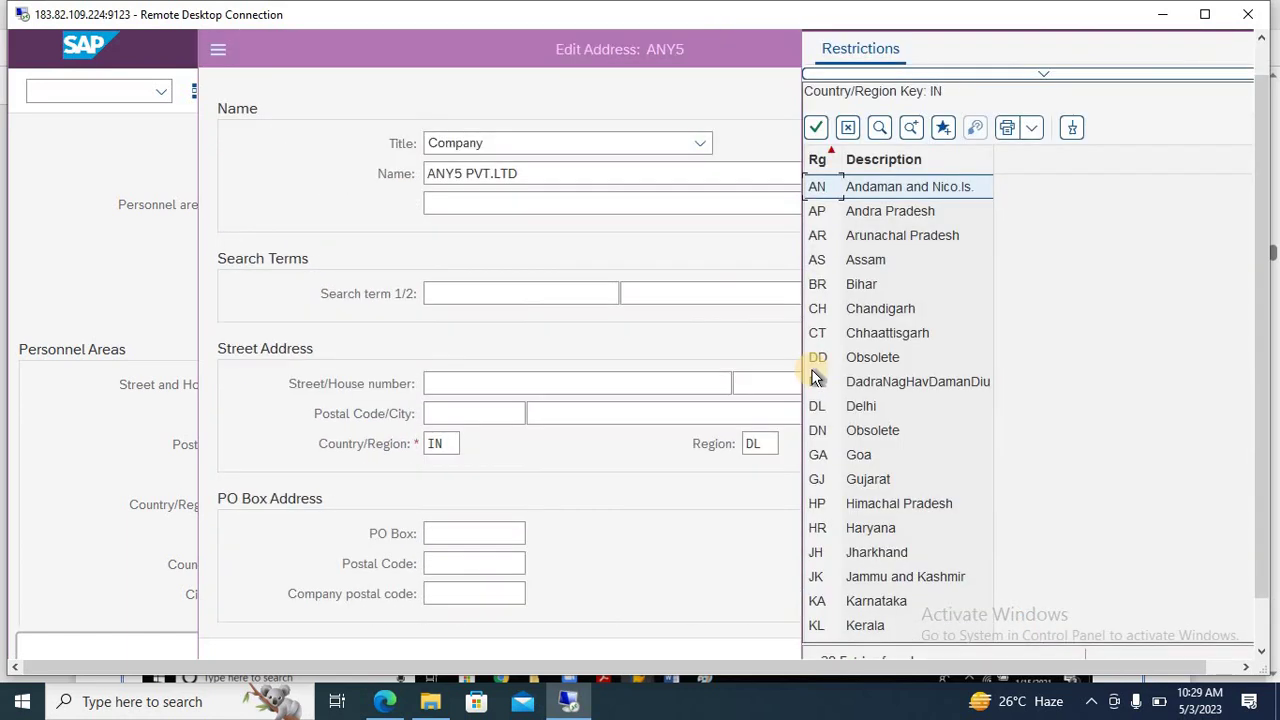
key(Down)
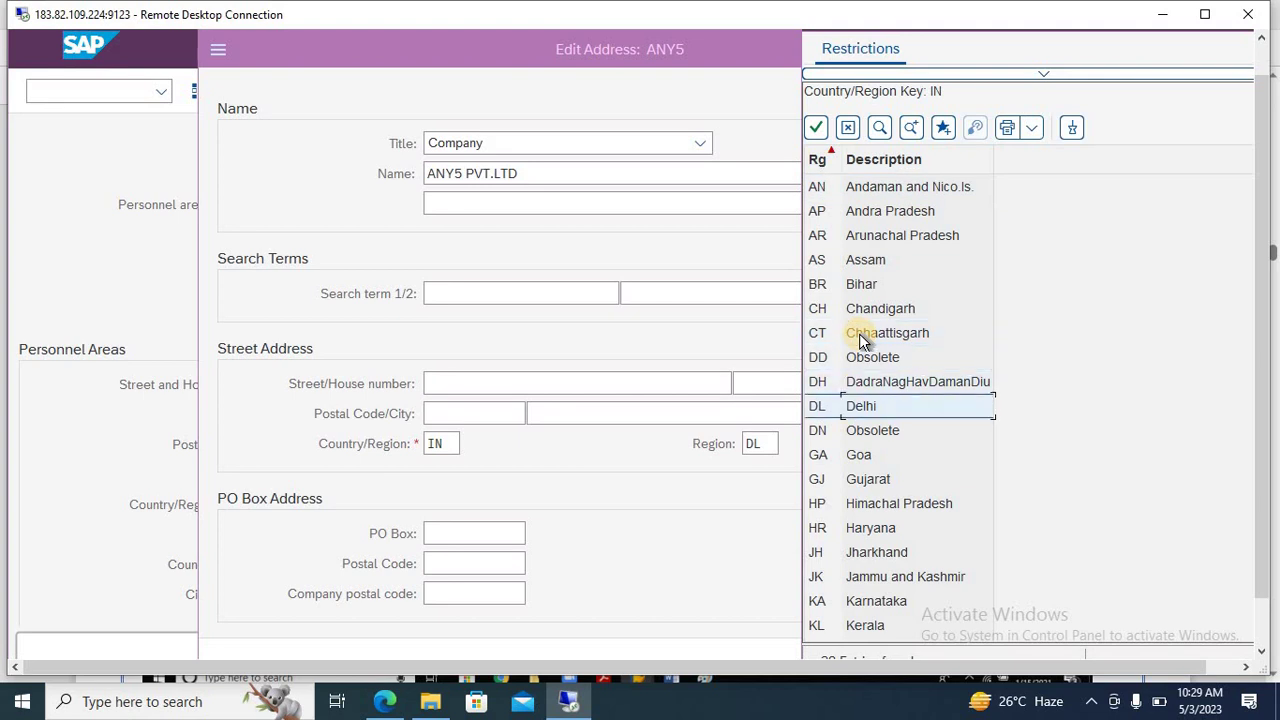
key(Return)
drag(1025, 349, 1014, 447)
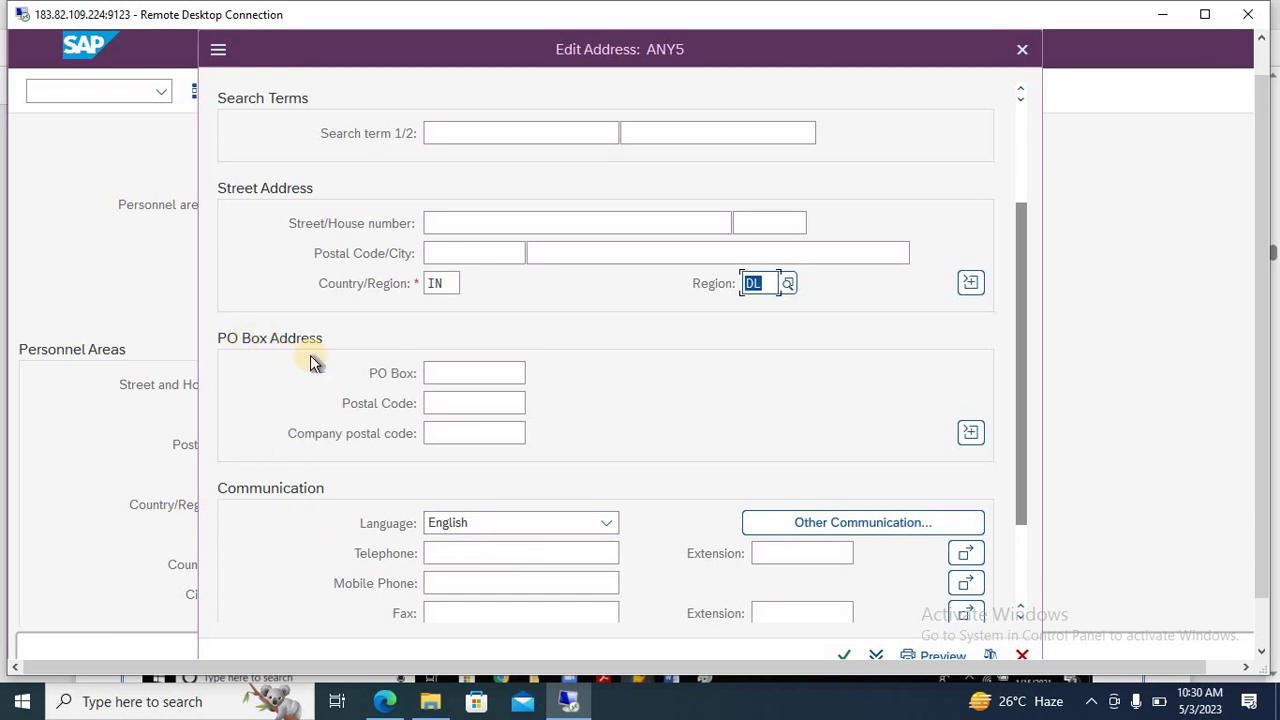
Step: Confirm the address and the SAP S4 HANA HCM PROJECT customizing request, check the saved ANY5 entry, and return to the IMG structure
key(Return)
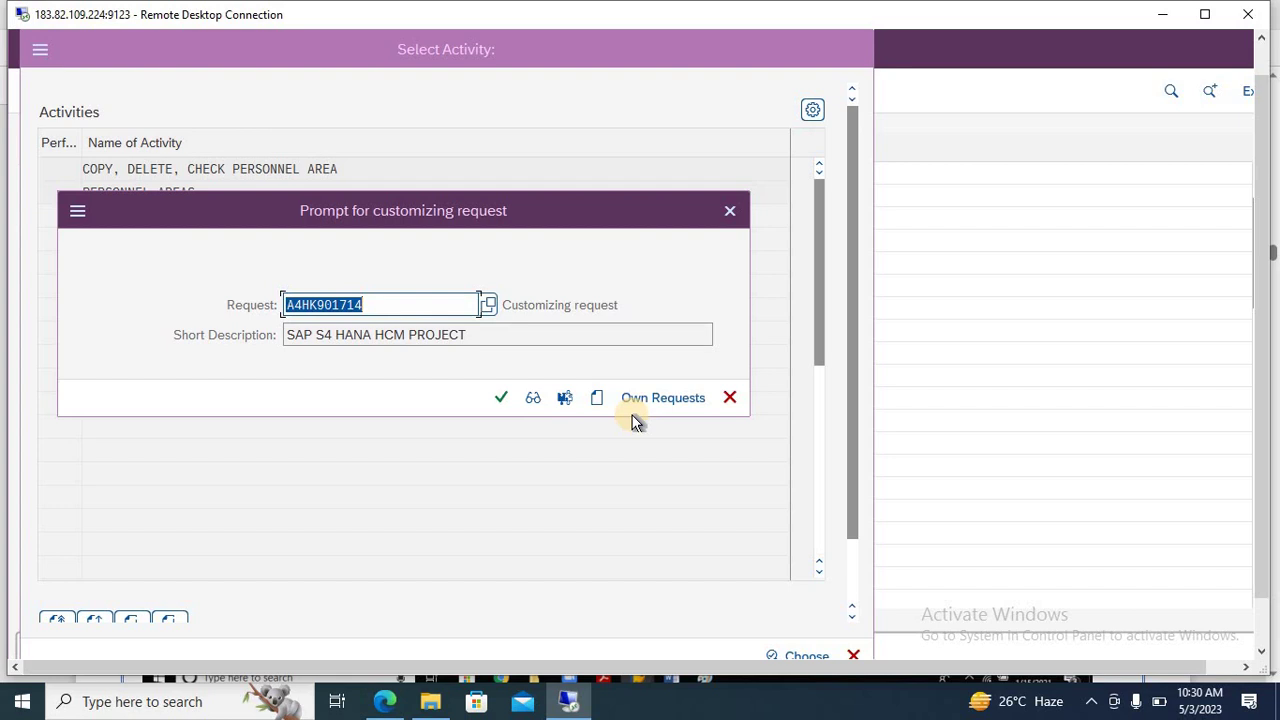
key(Return)
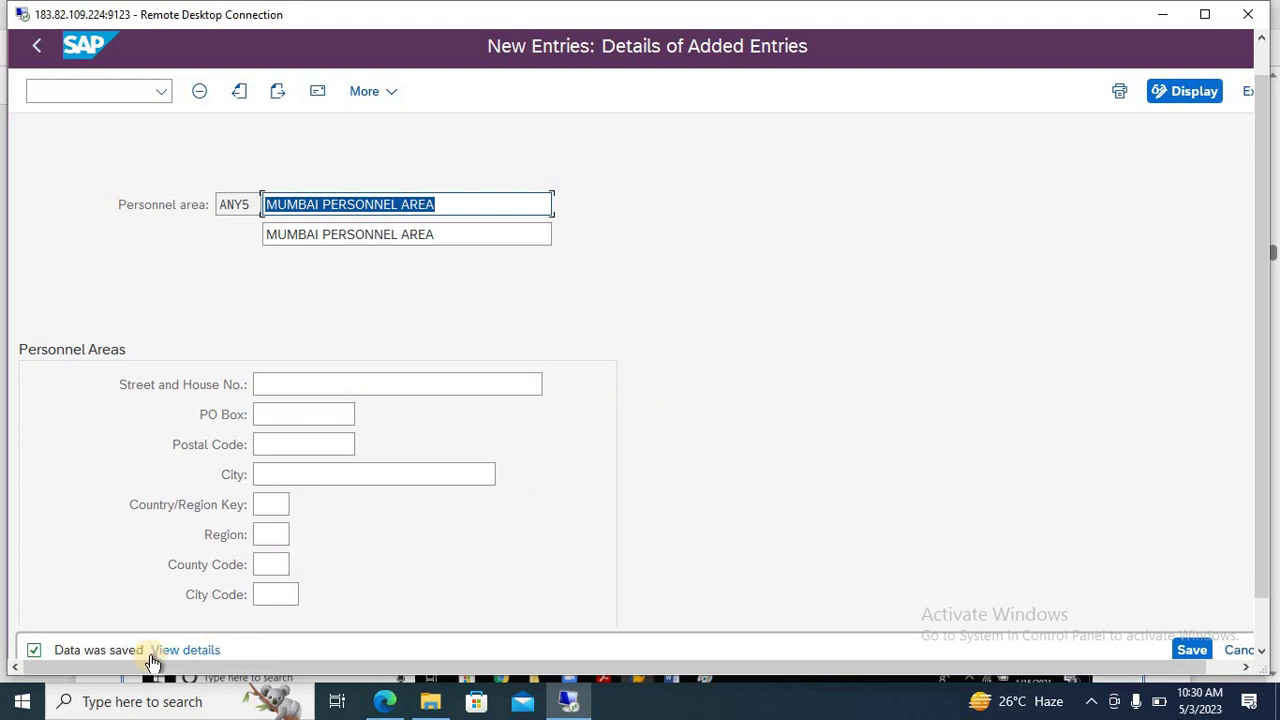
drag(57, 651, 108, 650)
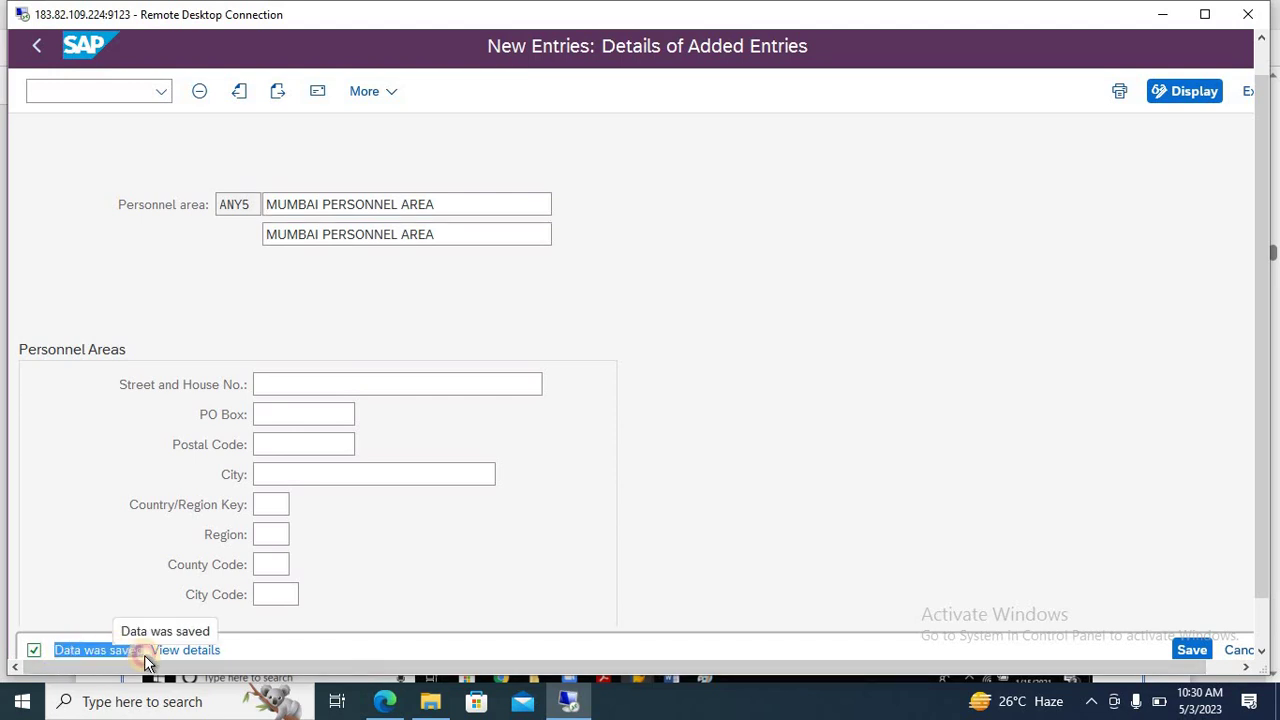
drag(251, 202, 145, 202)
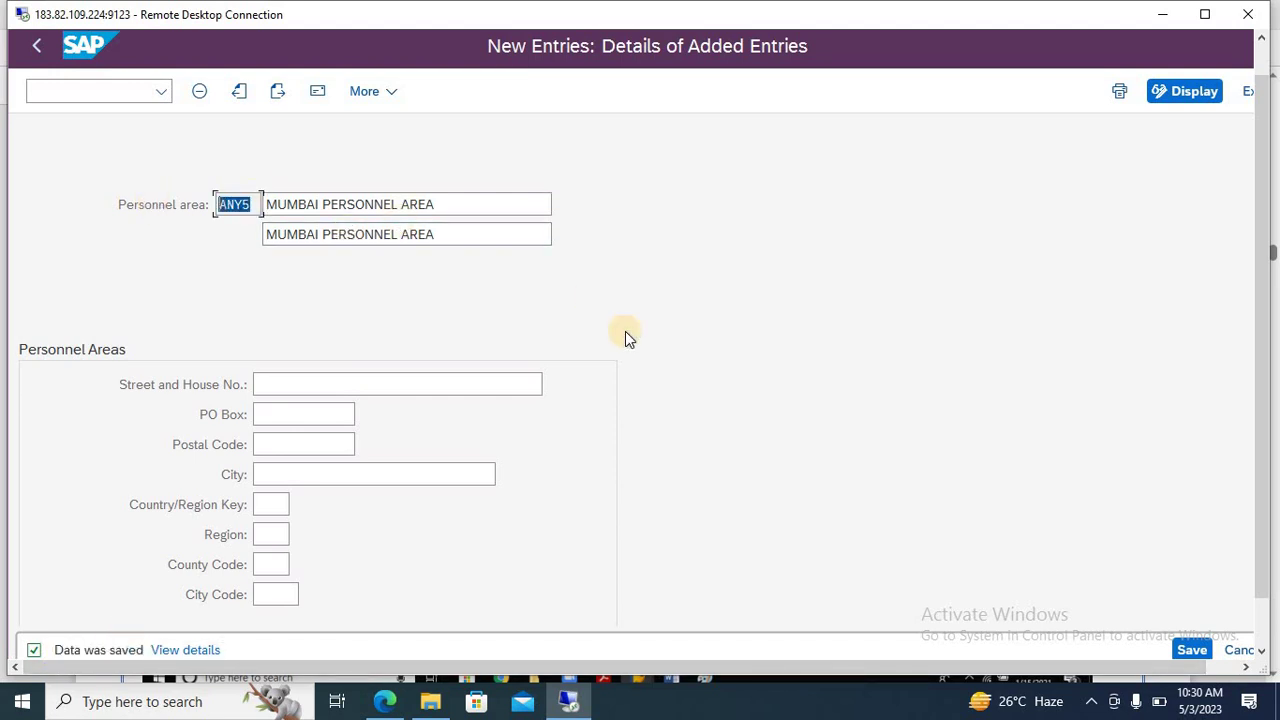
key(alt+space)
key(Escape)
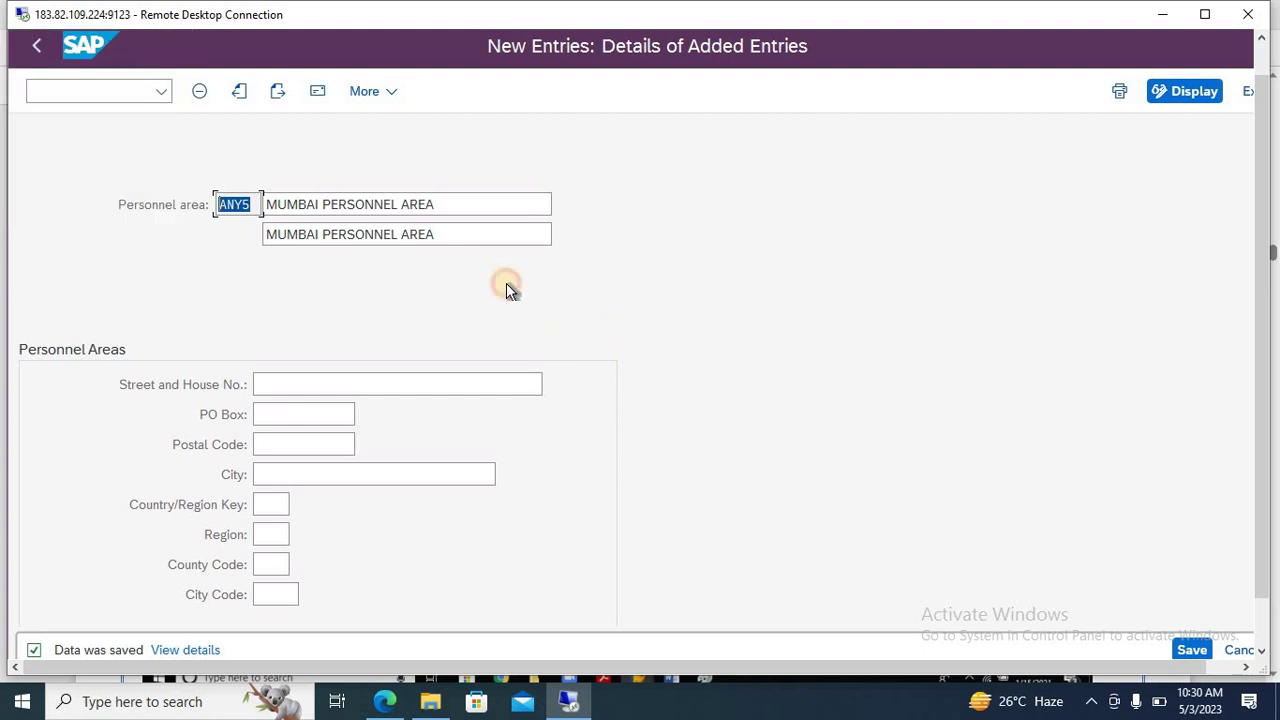
key(F3)
key(F3)
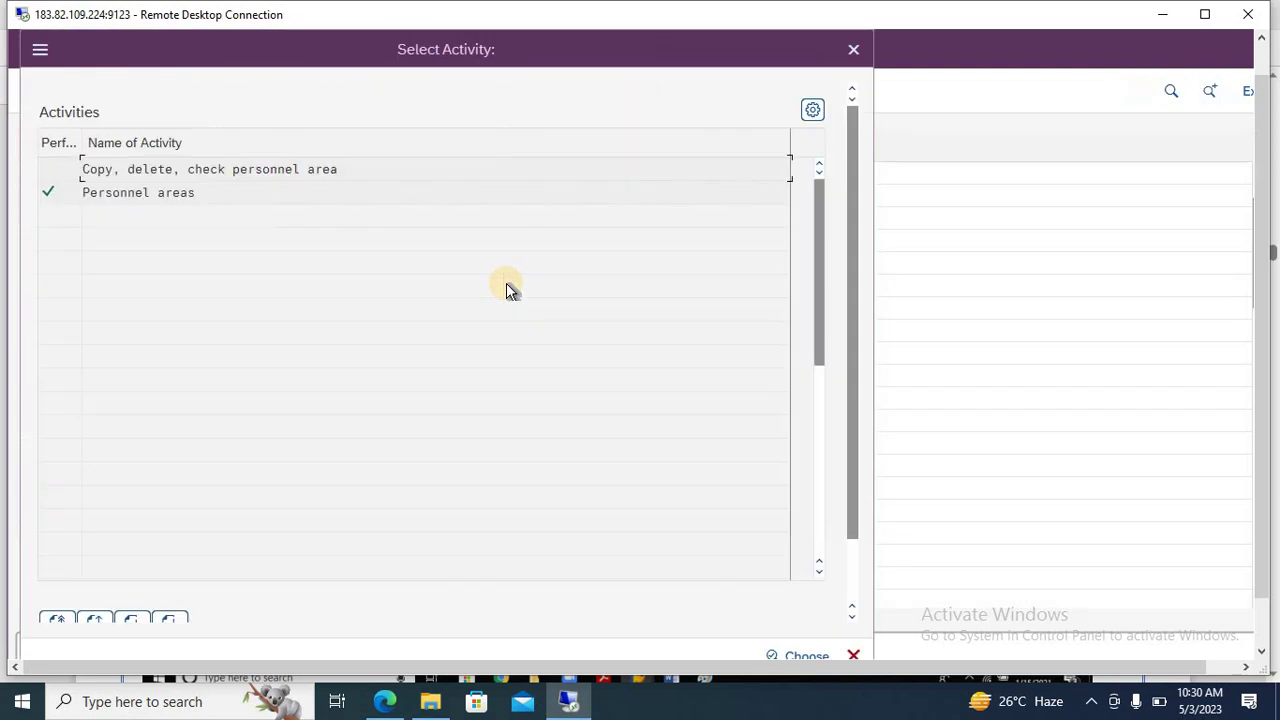
key(F3)
Step: Switch to the PDF notes and read the Define Personnel sub areas section on page 10
key(alt+Tab)
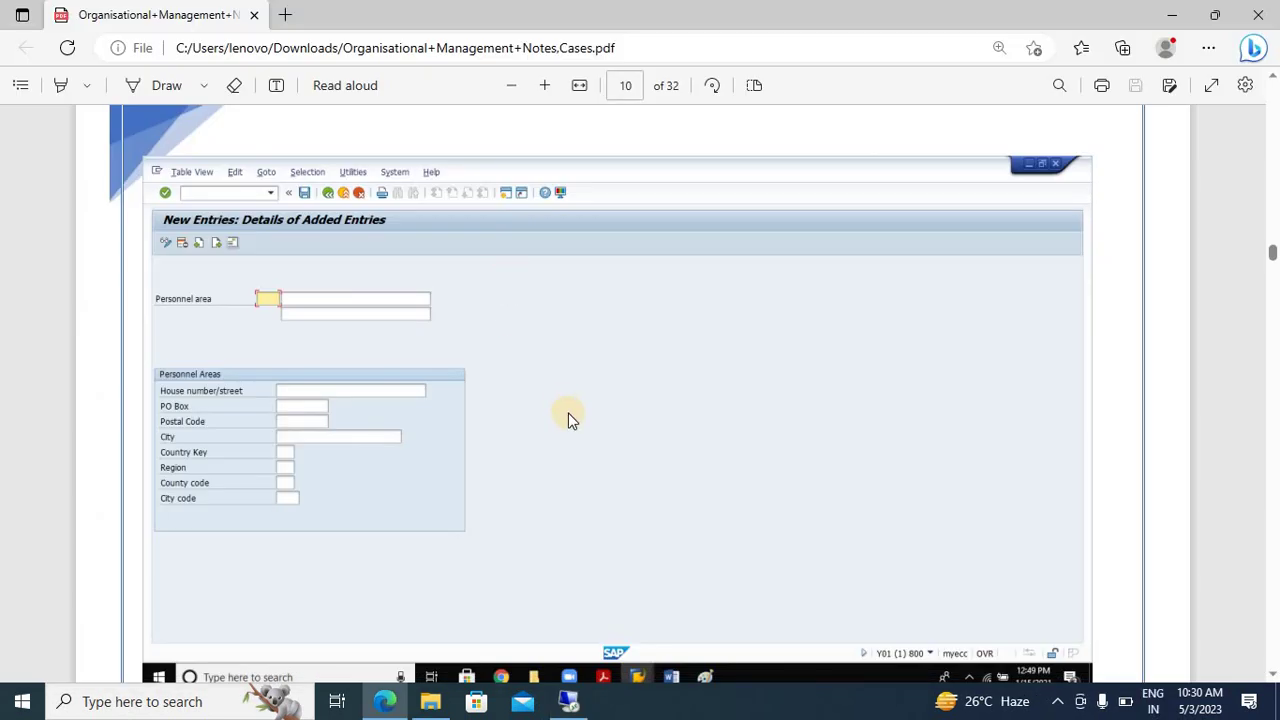
scroll(568, 413, down, 1)
scroll(568, 413, down, 2)
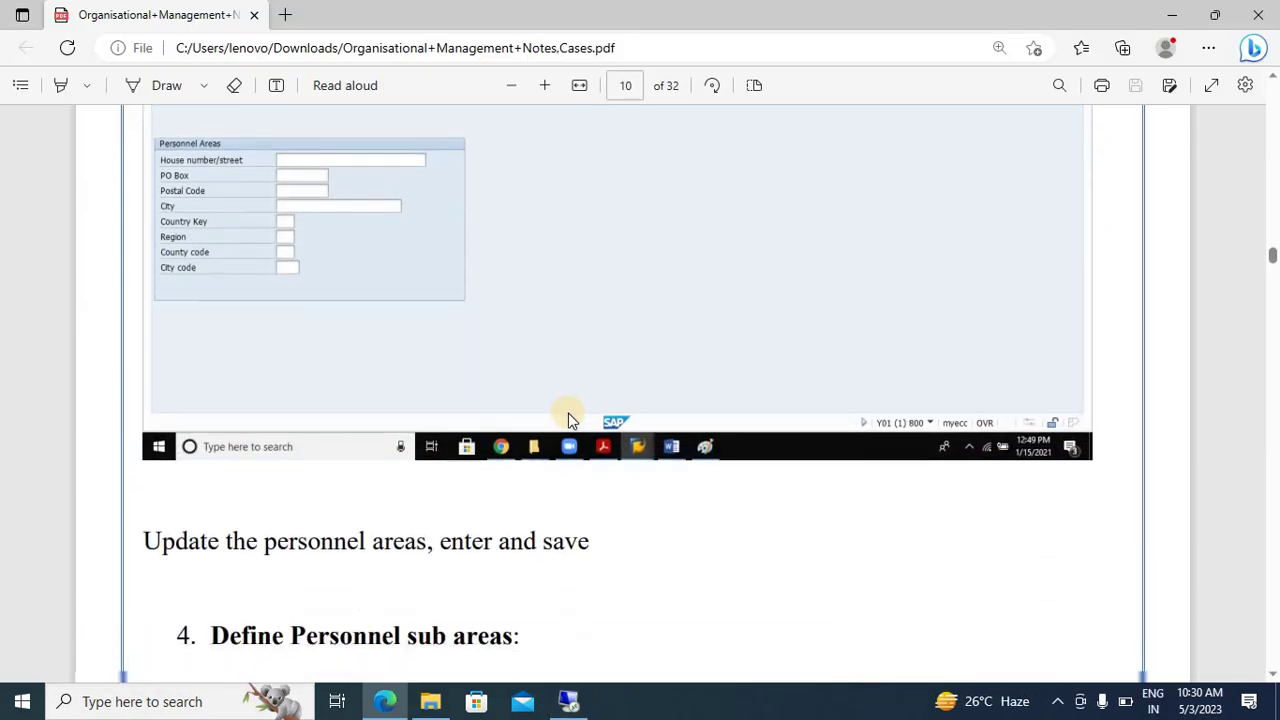
scroll(568, 413, down, 1)
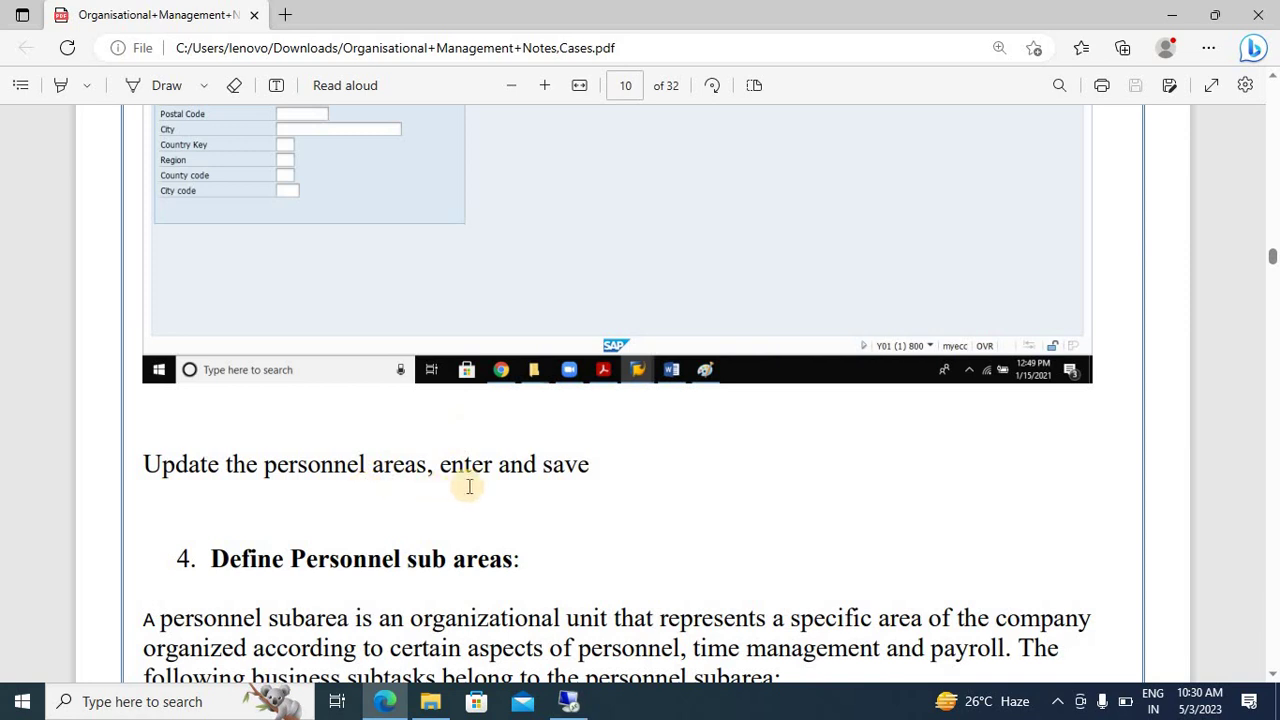
scroll(469, 486, down, 5)
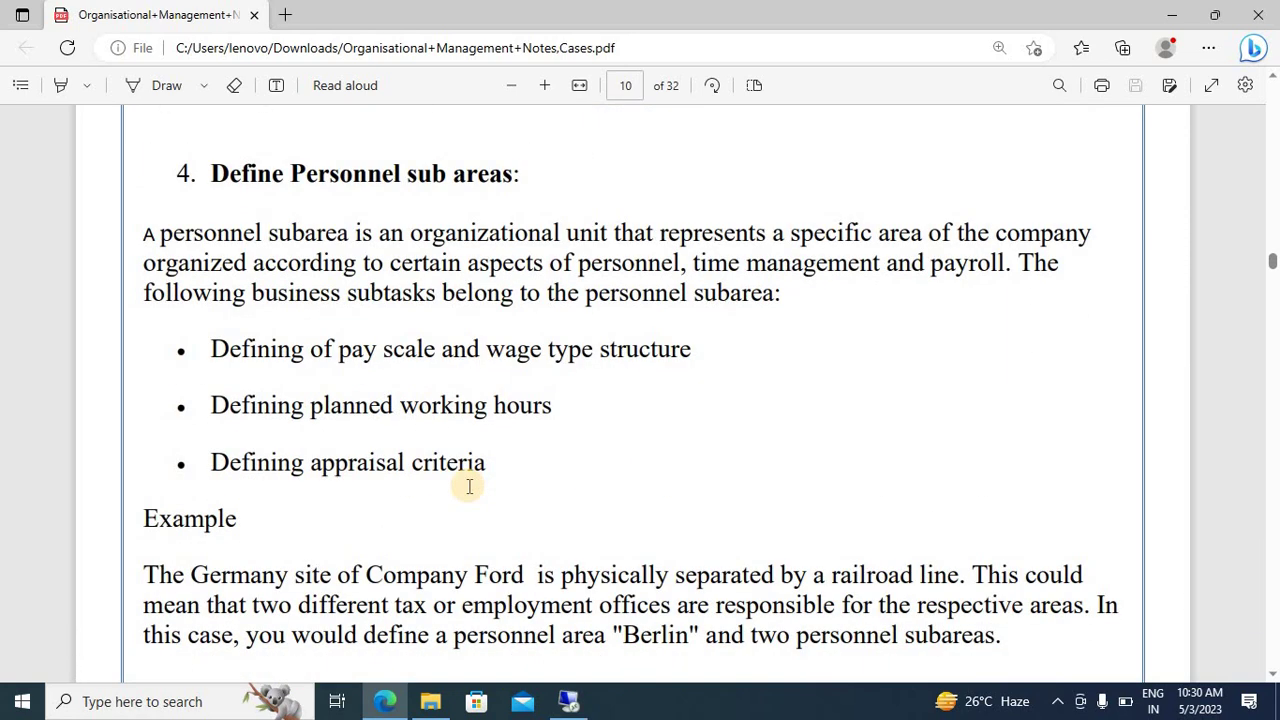
drag(462, 405, 541, 293)
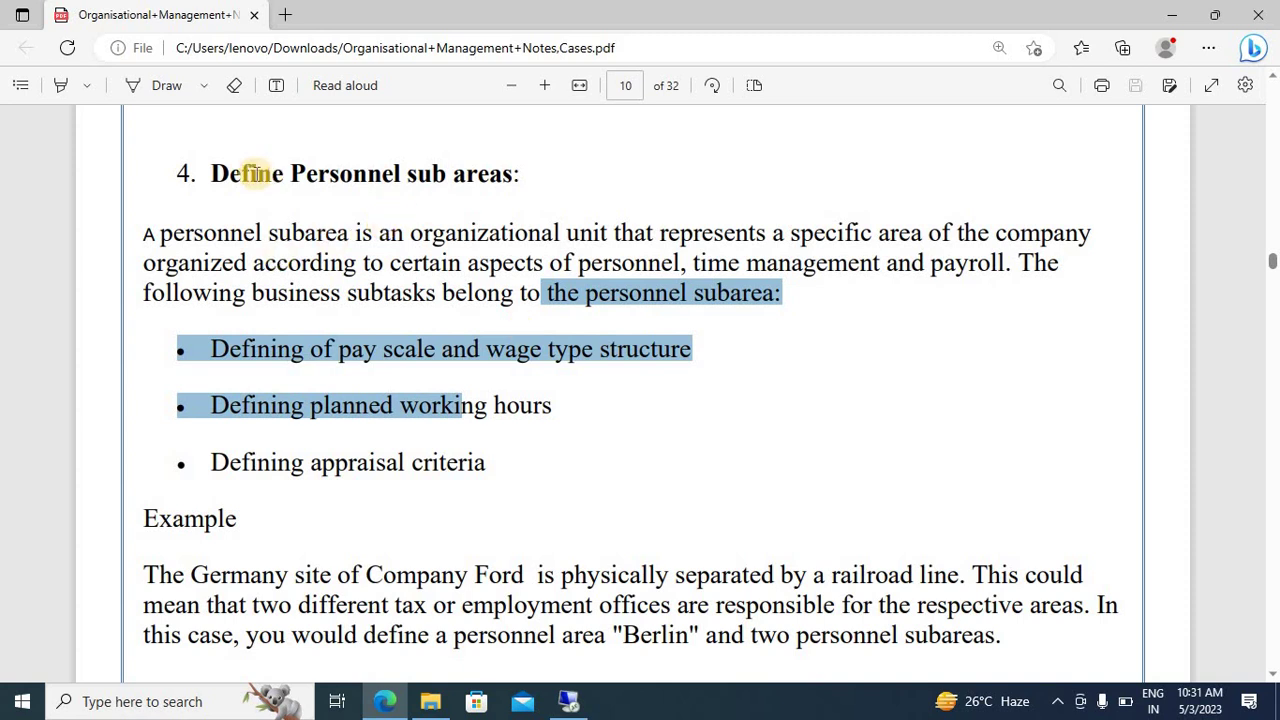
drag(211, 173, 518, 185)
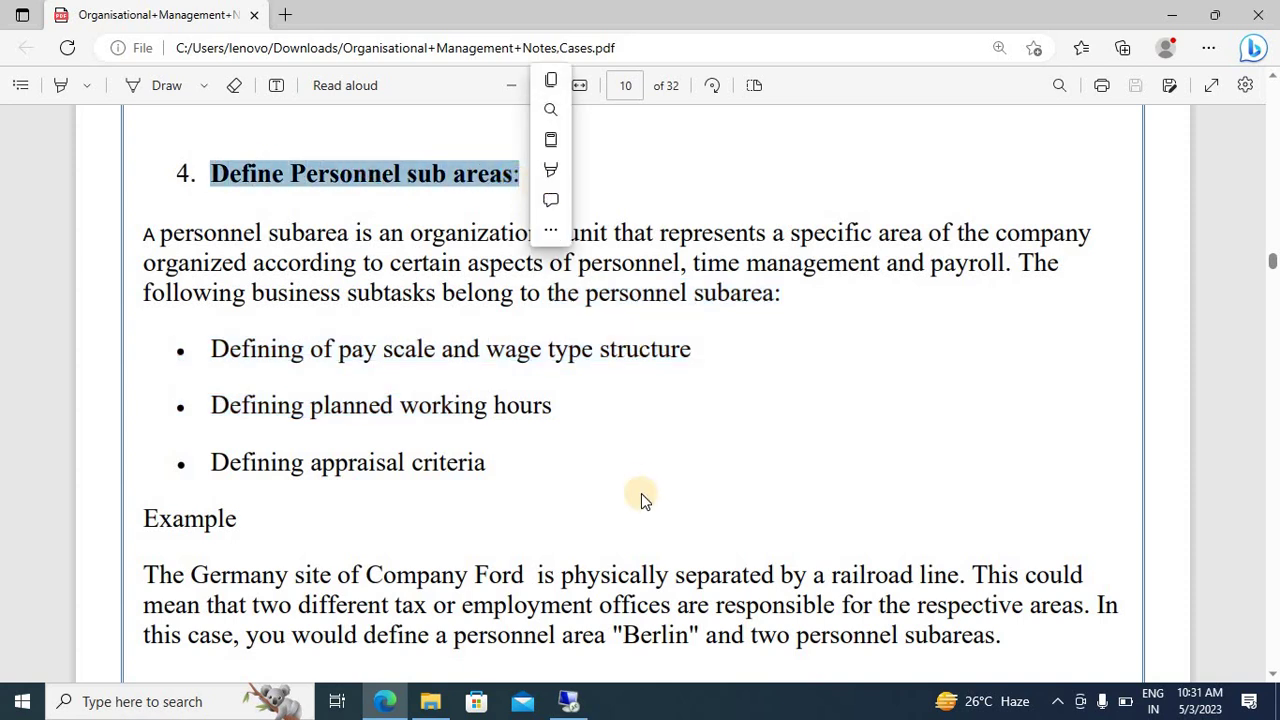
click(596, 566)
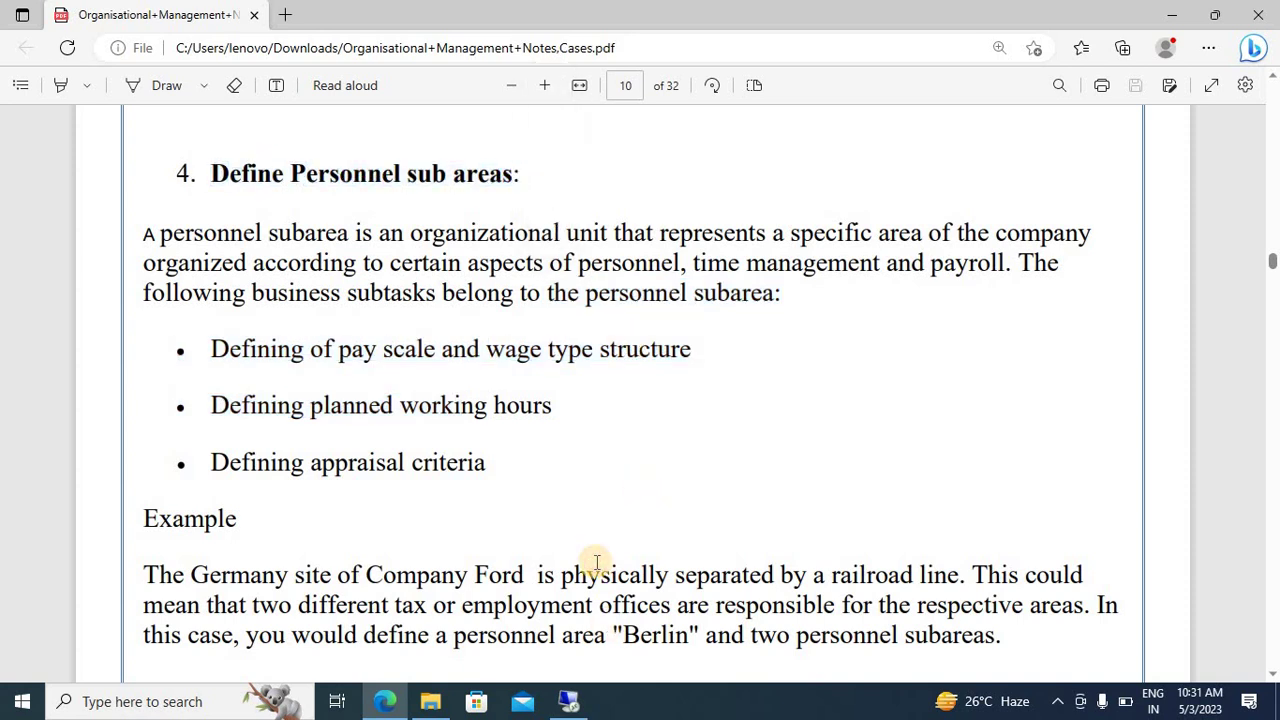
Step: Check the Personnel Subareas path on page 11 of the notes and open the Create personnel subareas activity in SAP
scroll(596, 566, down, 2)
scroll(596, 562, down, 10)
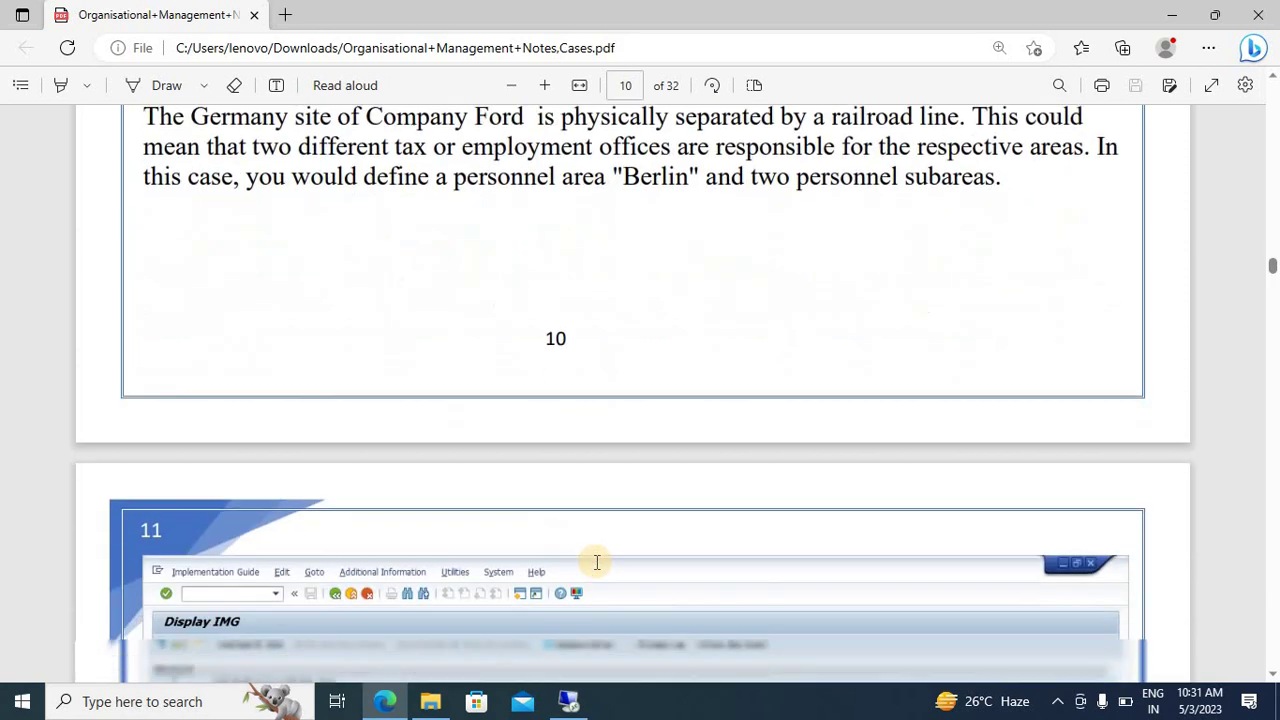
scroll(596, 562, down, 2)
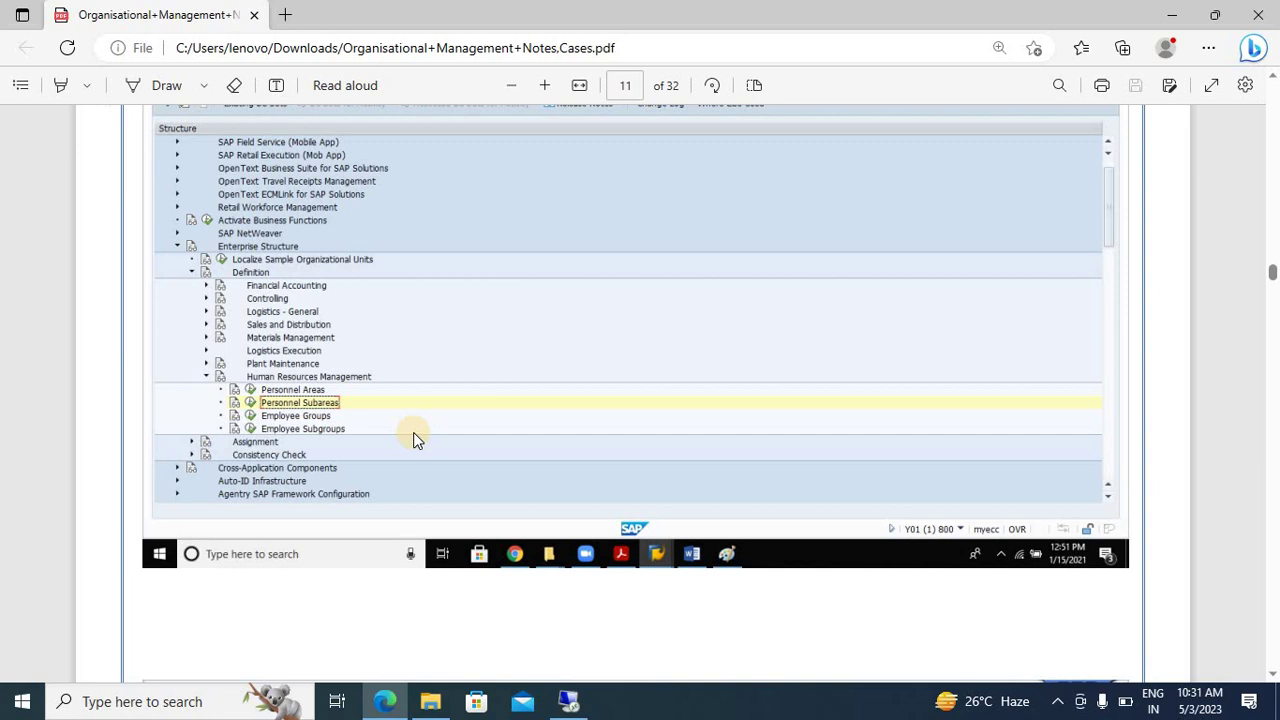
scroll(413, 432, down, 5)
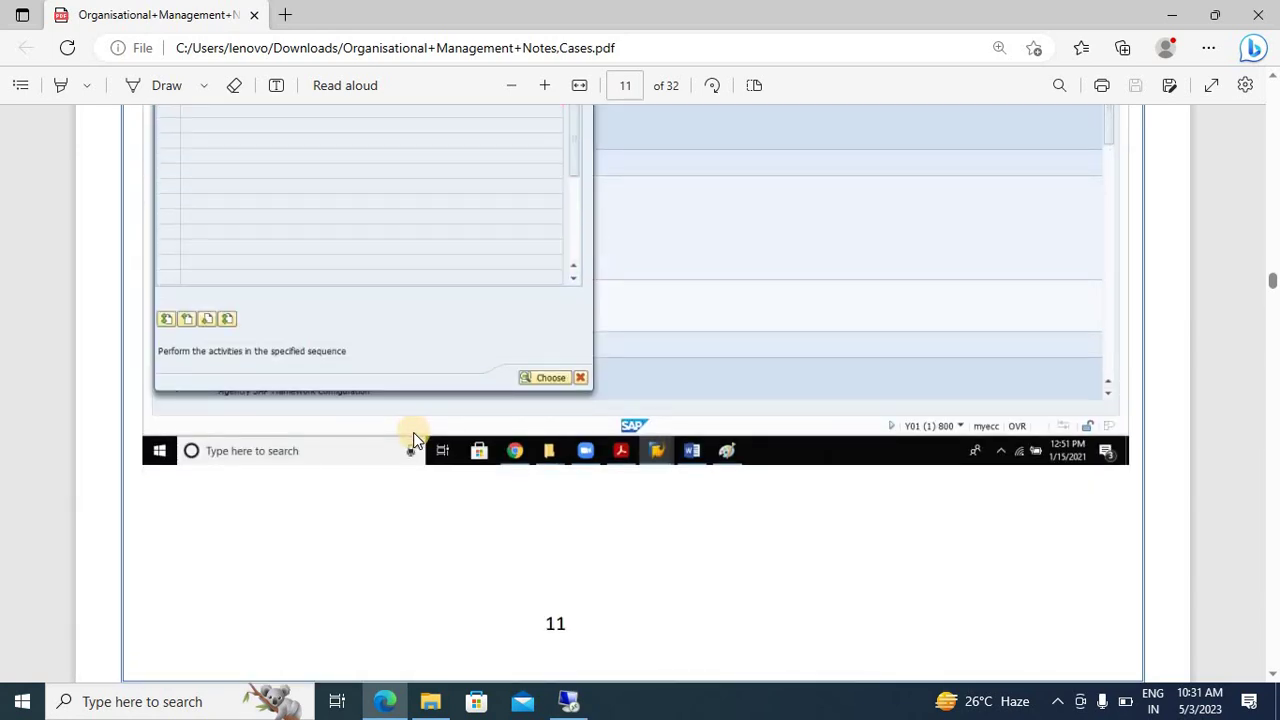
scroll(413, 432, up, 3)
key(alt+Tab)
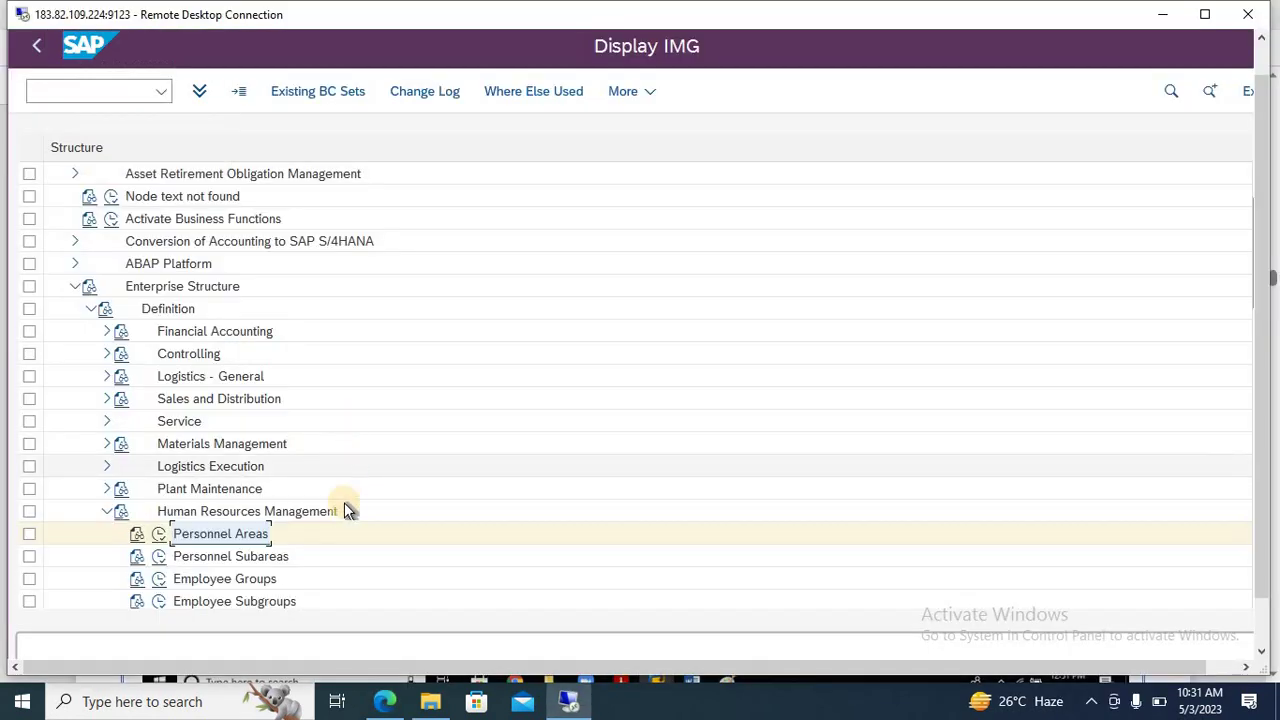
click(158, 558)
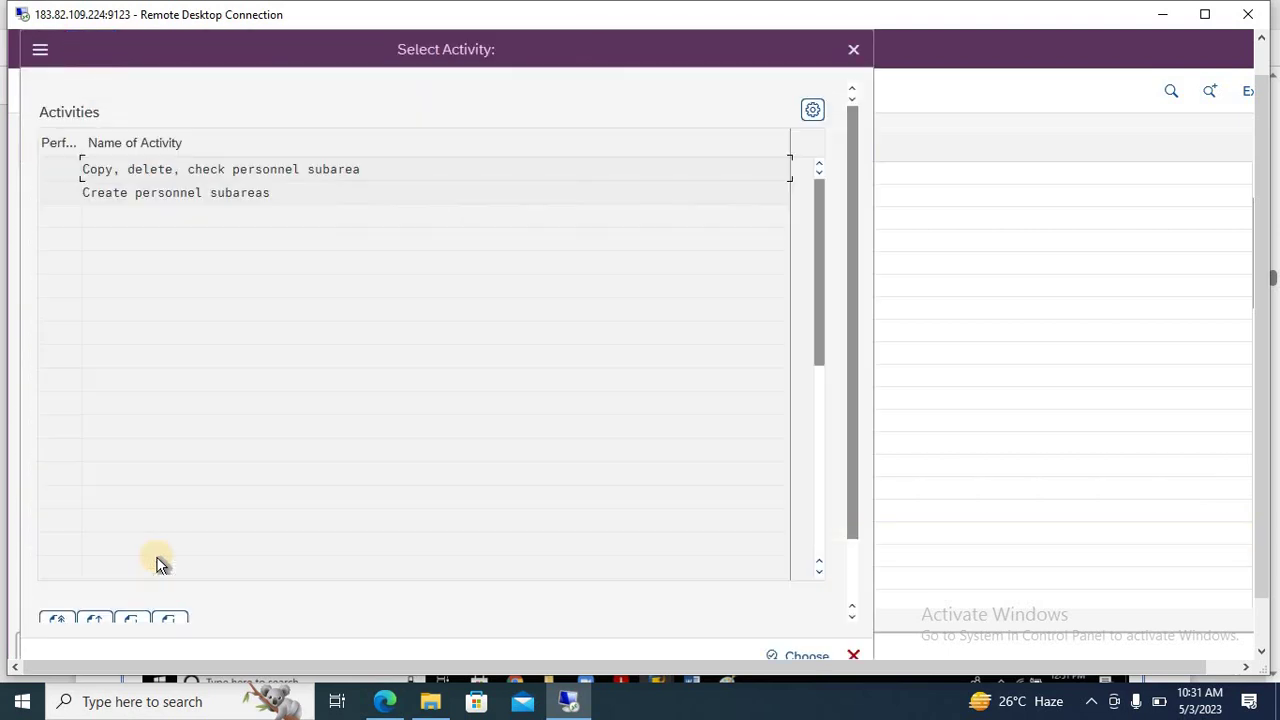
double_click(157, 200)
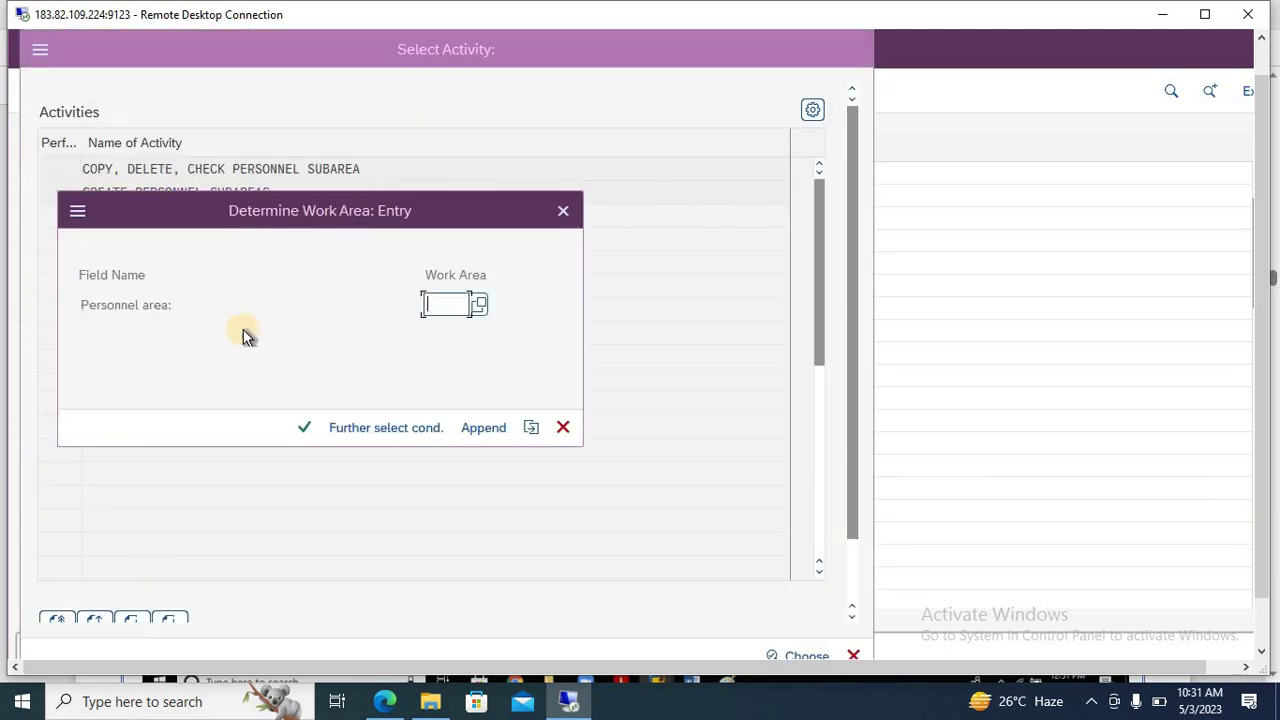
Step: Set the work area to personnel area ANY5 and open its personnel subarea overview
drag(257, 214, 295, 310)
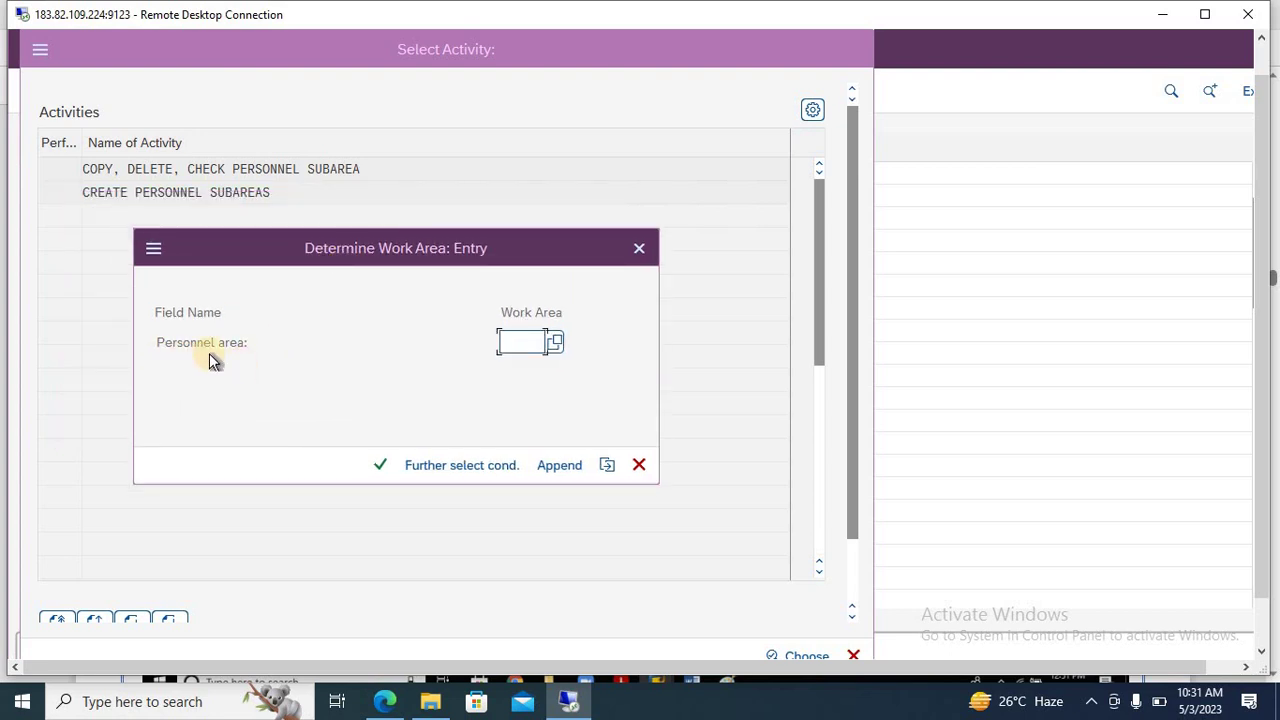
text(AN)
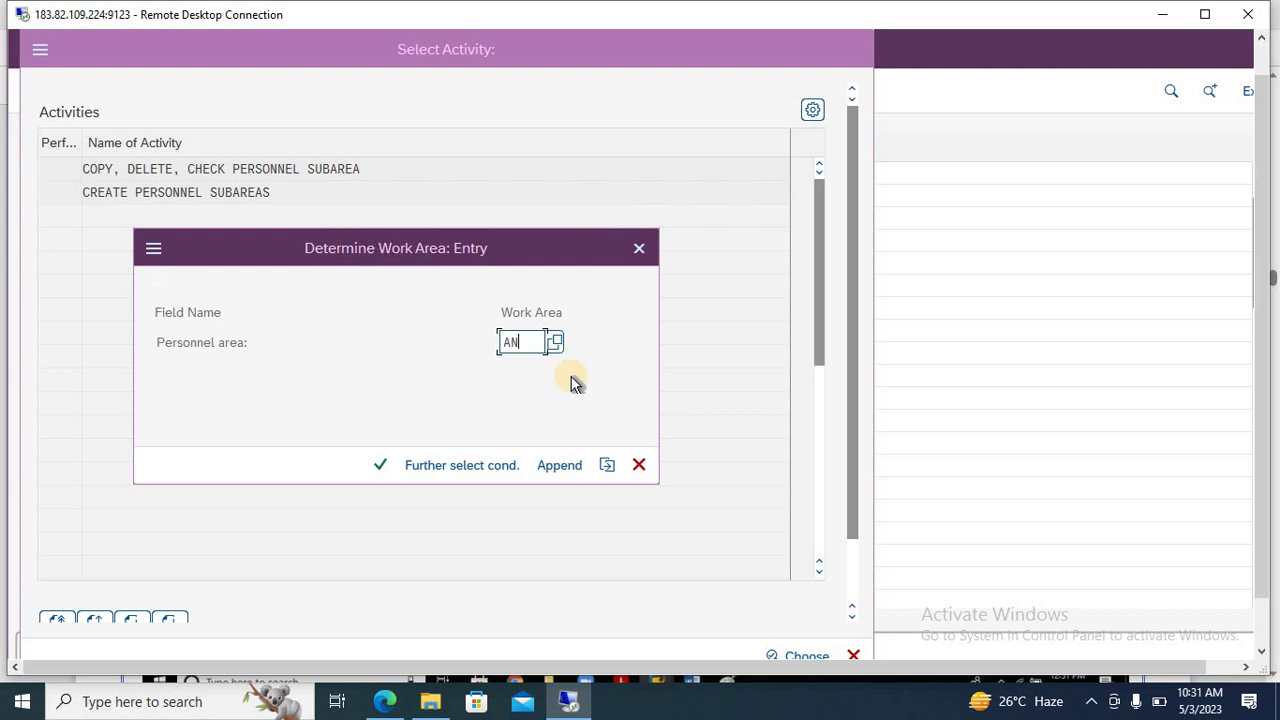
text(Y5)
key(Return)
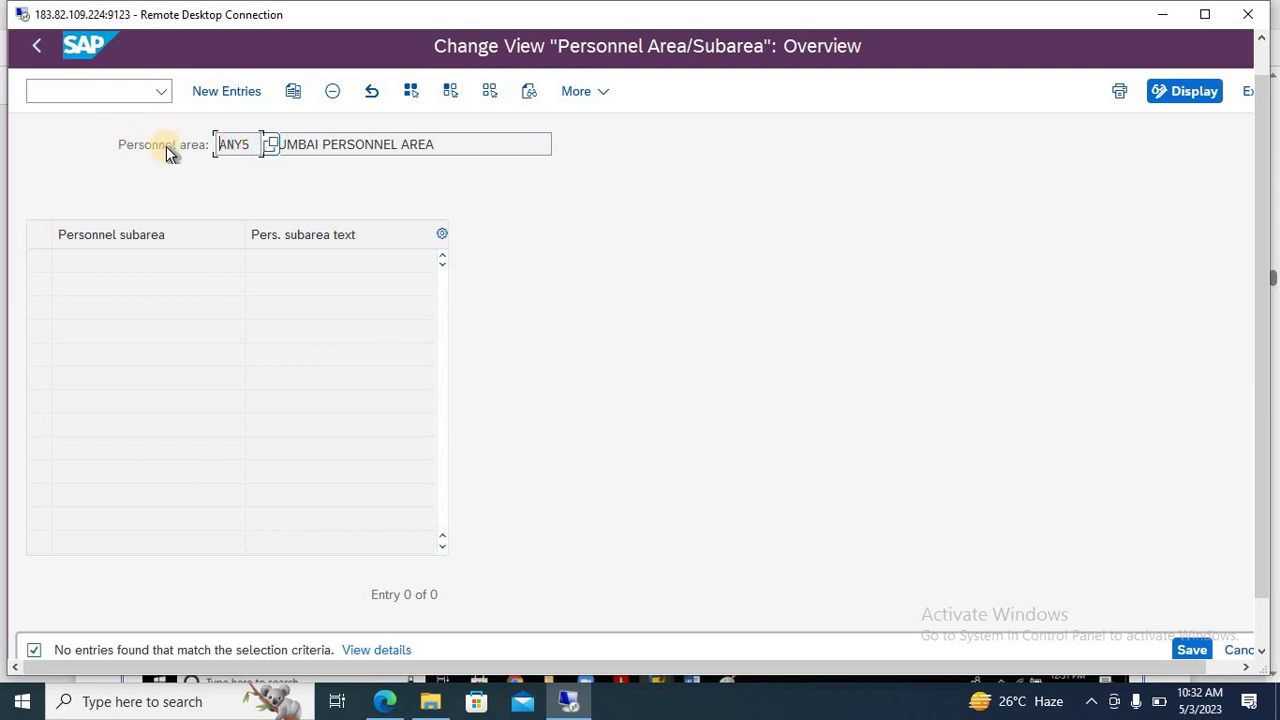
Step: Start new entries for the personnel area and add subarea NOID with the text NOIDA
click(235, 93)
click(208, 259)
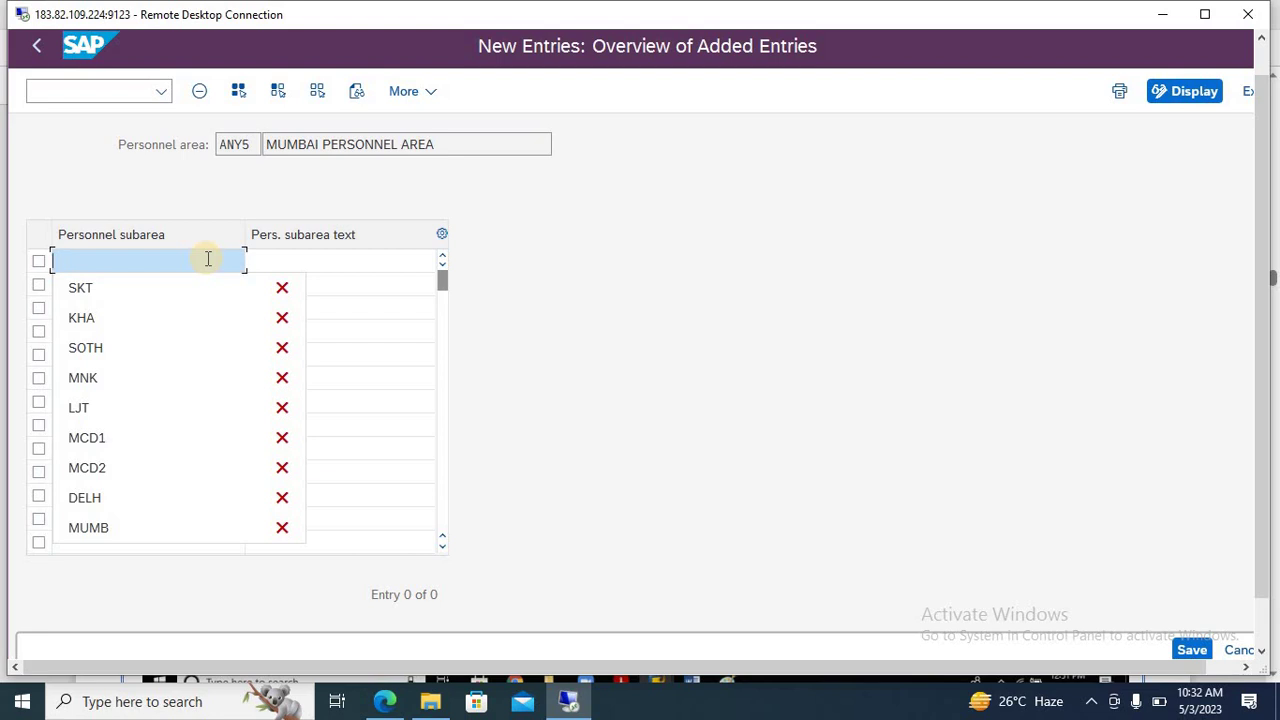
text(NOID)
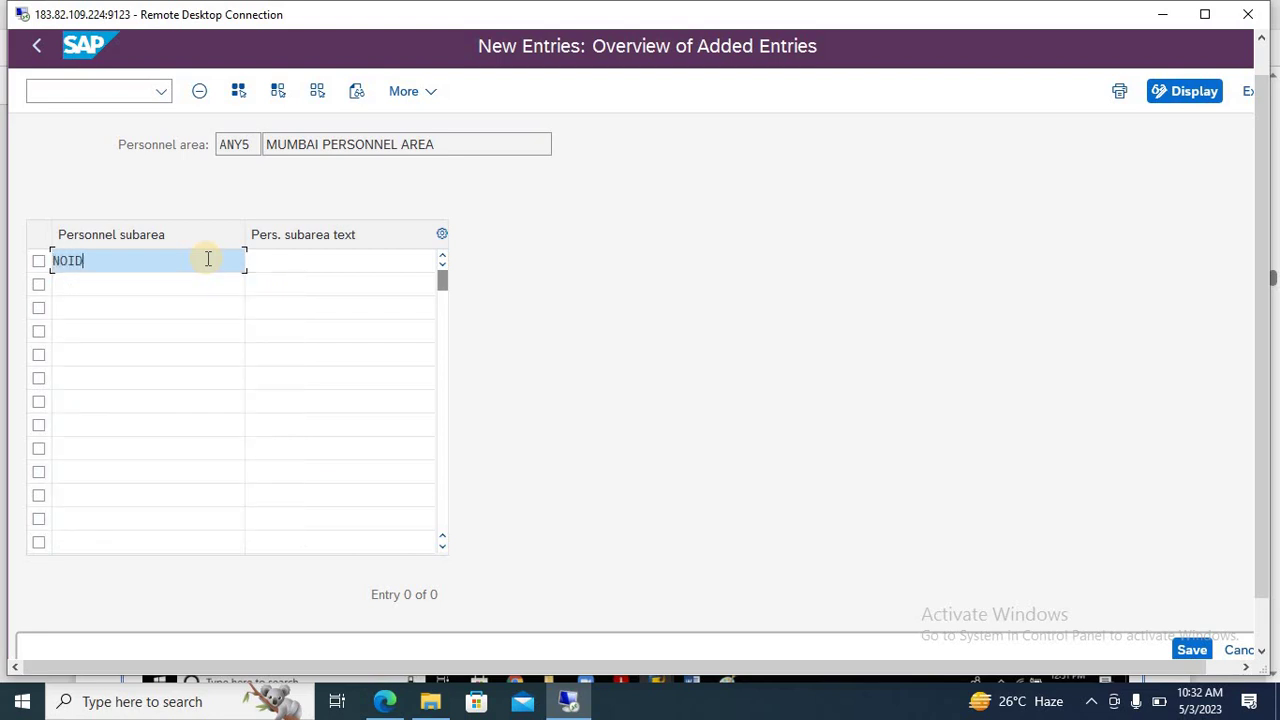
key(Tab)
text(NOIDA)
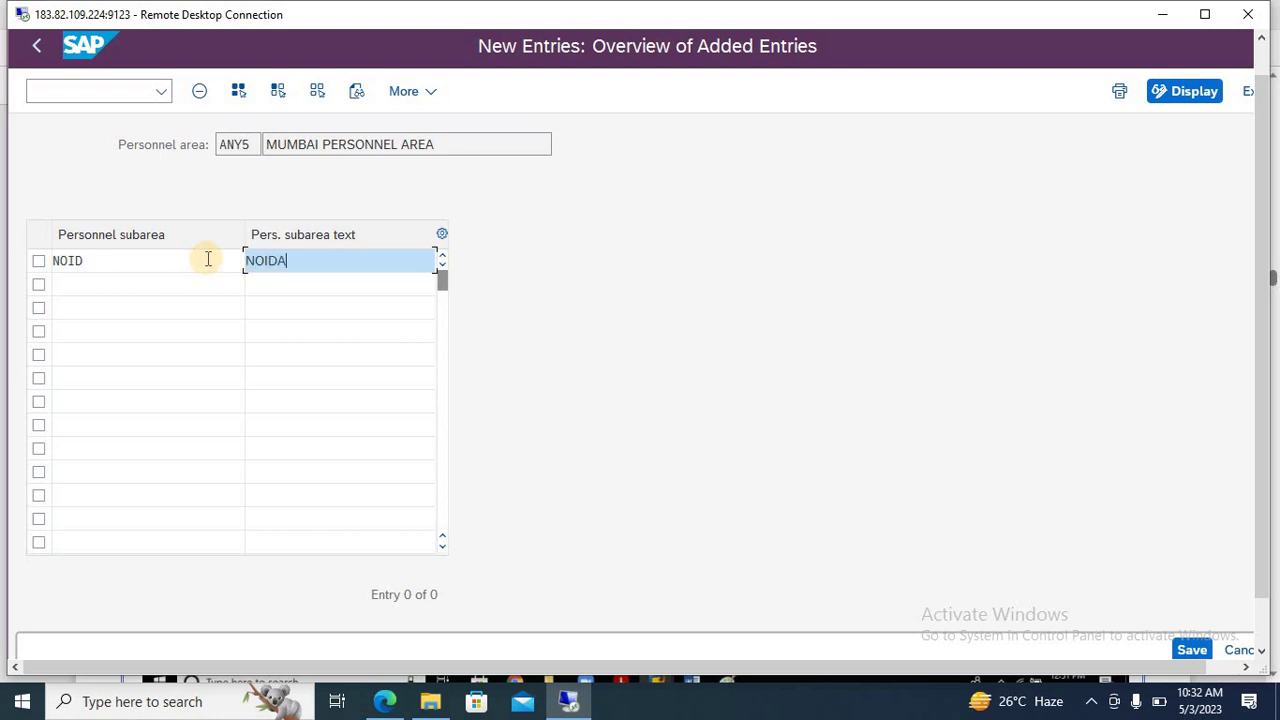
key(Tab)
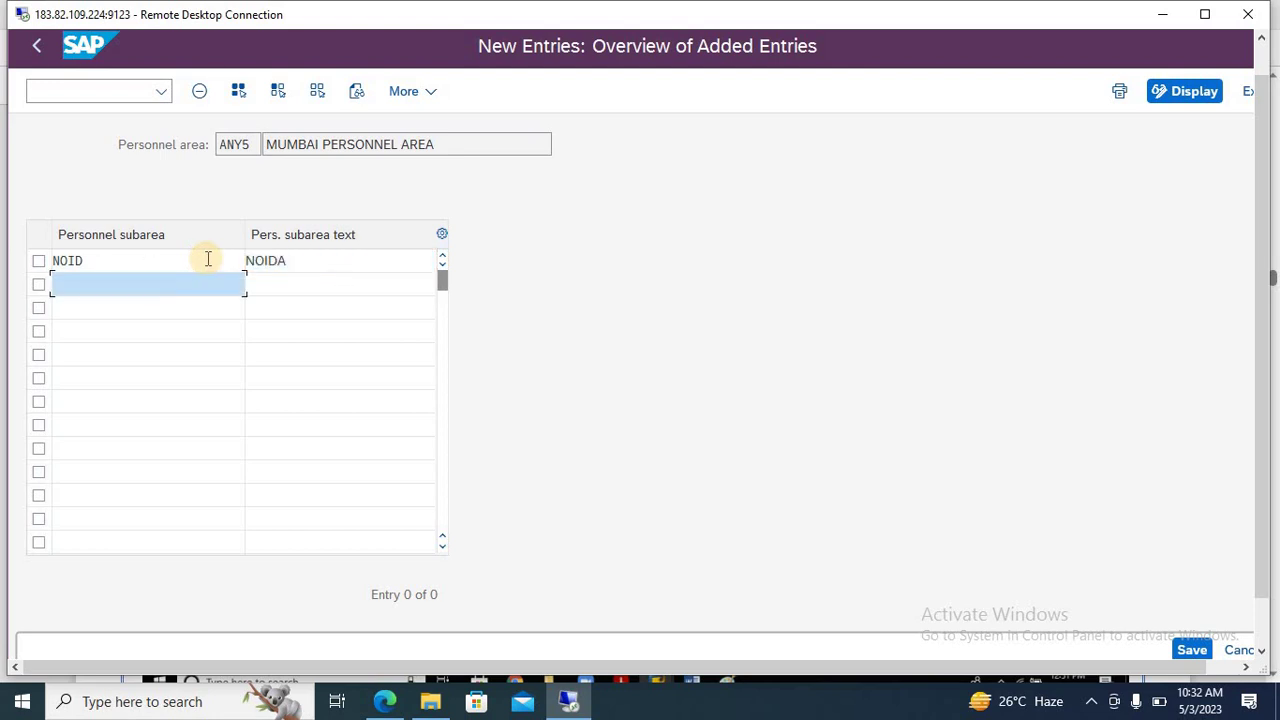
Step: Add a second personnel subarea with the code SKU and the text SAKET
text(SK)
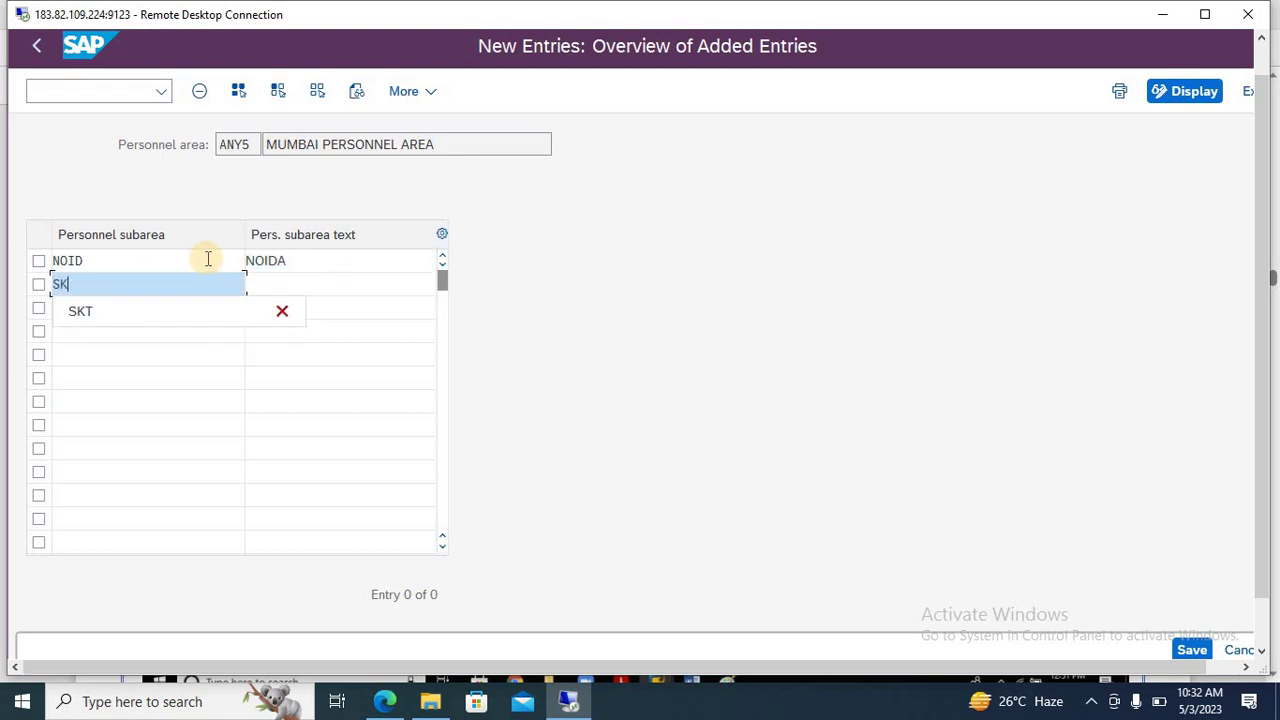
text(U)
key(Tab)
text(SAKET)
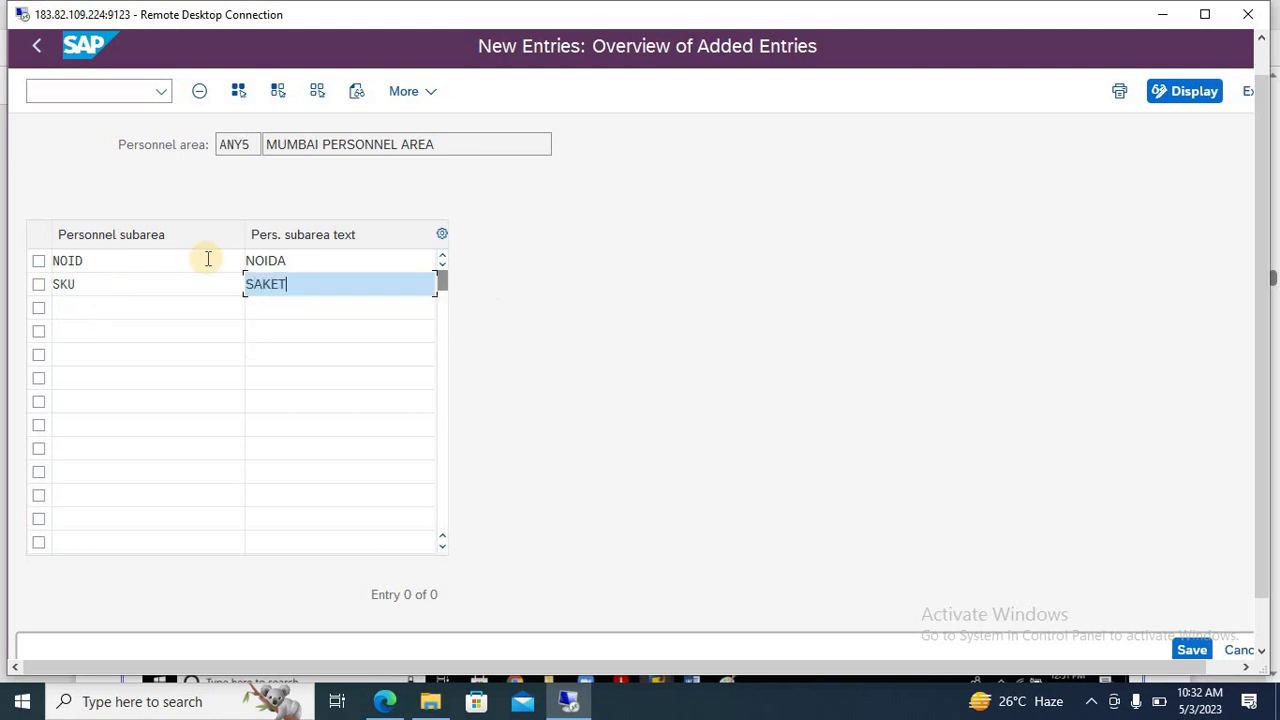
key(Tab)
Step: Enter the subarea texts MUNIRKA and SOUTH EX in the third and fourth rows
key(Tab)
text(NU)
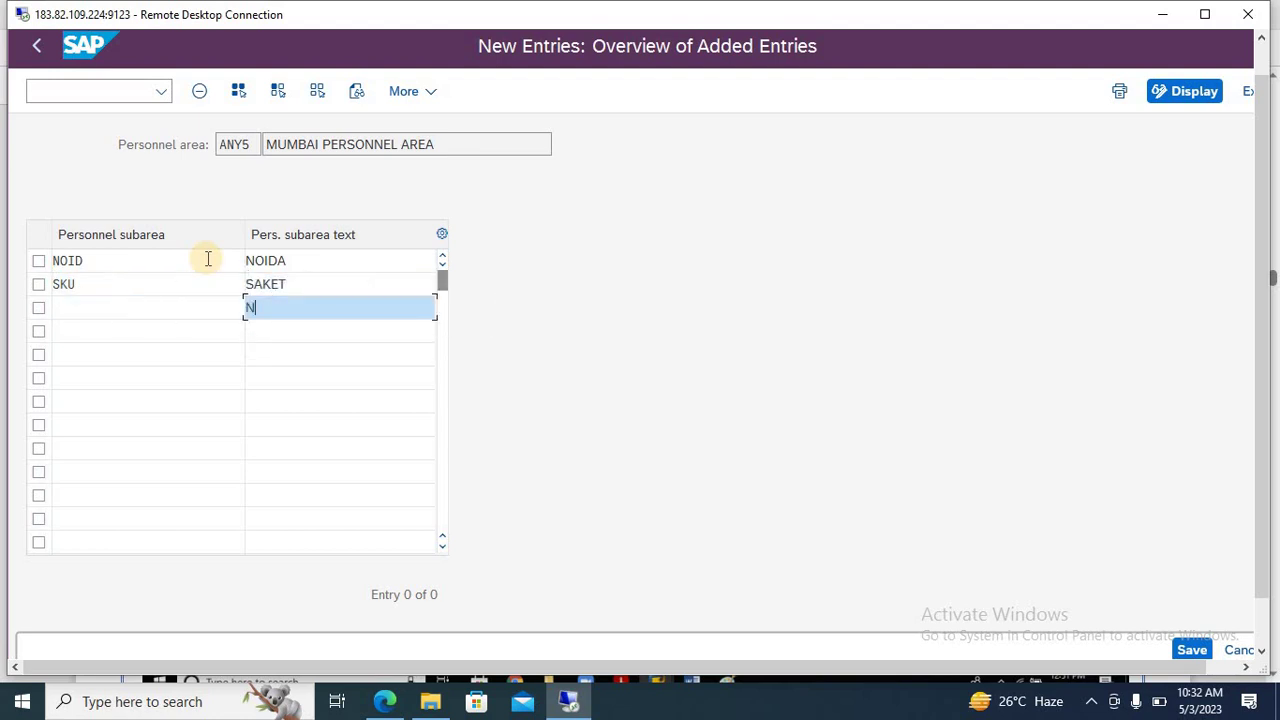
key(BackSpace)
key(BackSpace)
text(MUNI)
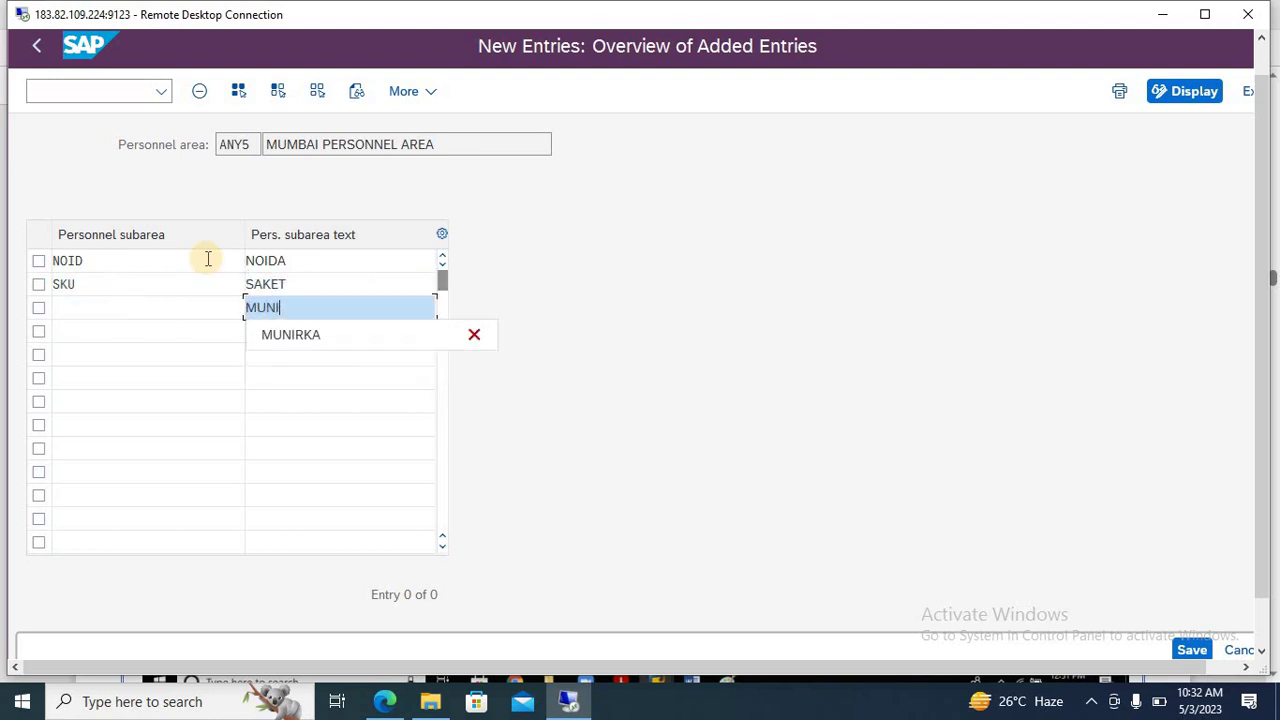
key(Down)
key(Tab)
key(Tab)
text(SOUT)
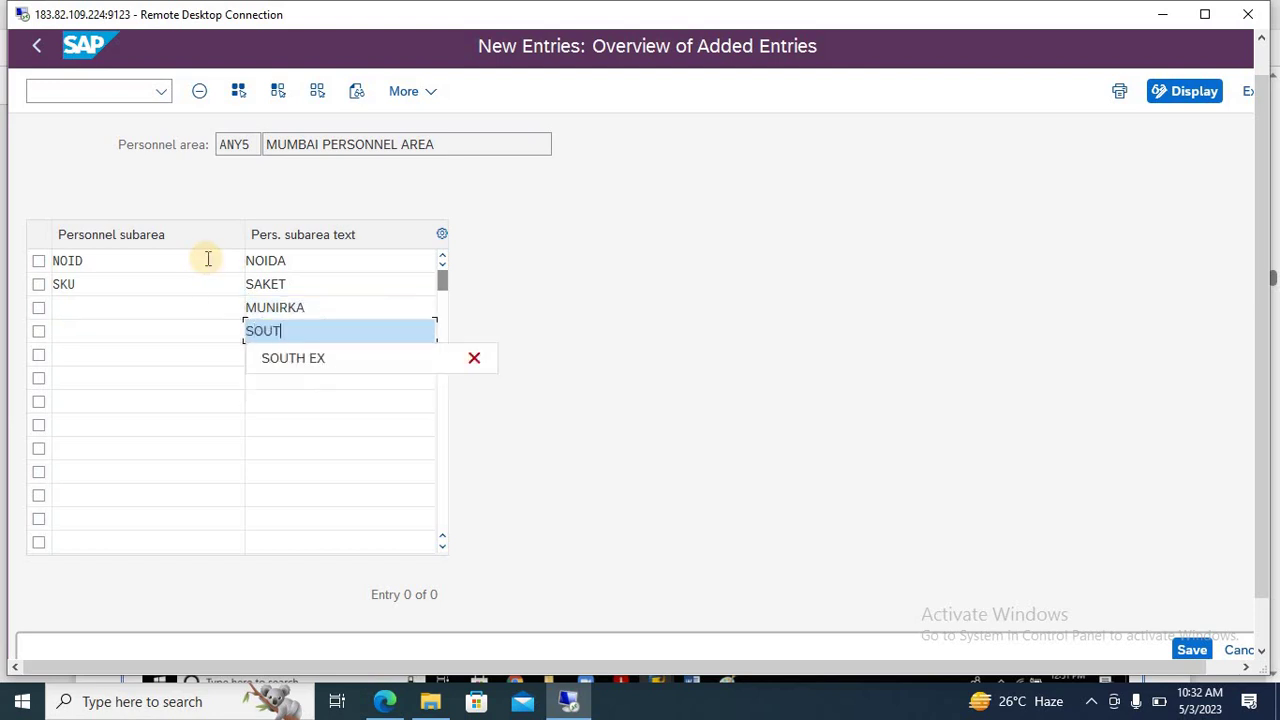
key(Down)
key(Return)
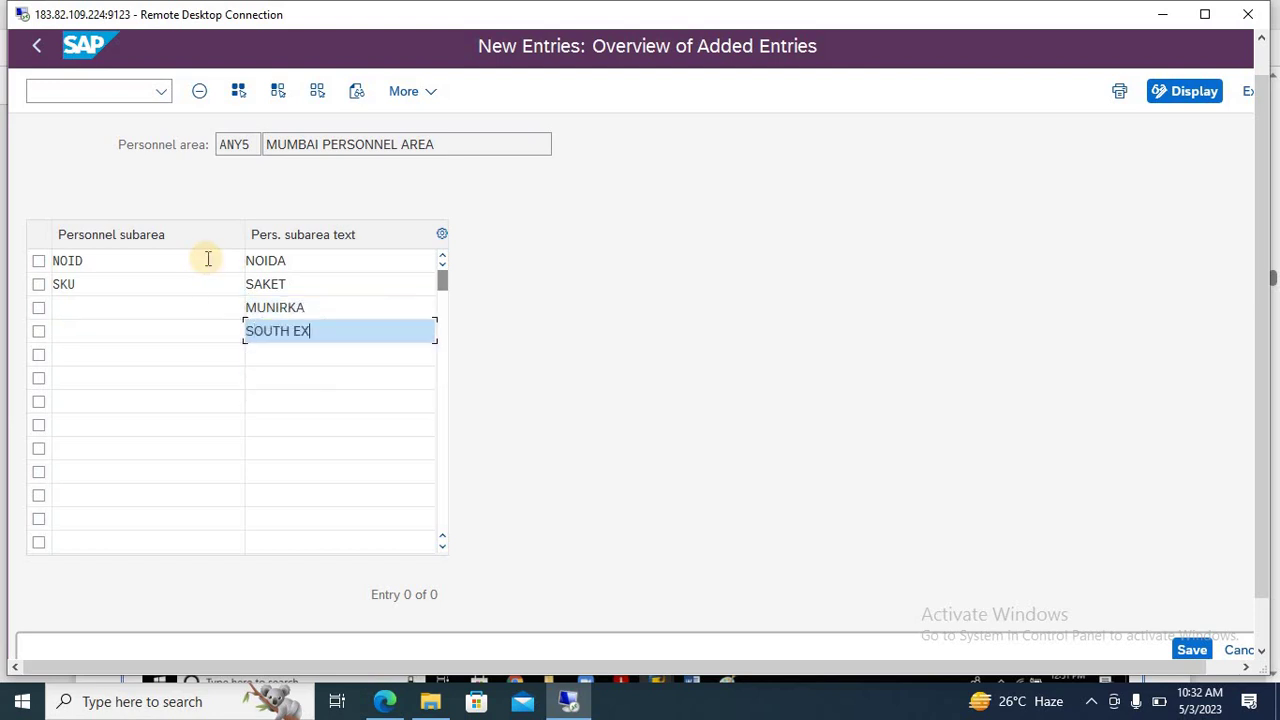
Step: Assign the subarea code MNKR to MUNIRKA and SOUE to SOUTH EX
click(130, 309)
text(MN)
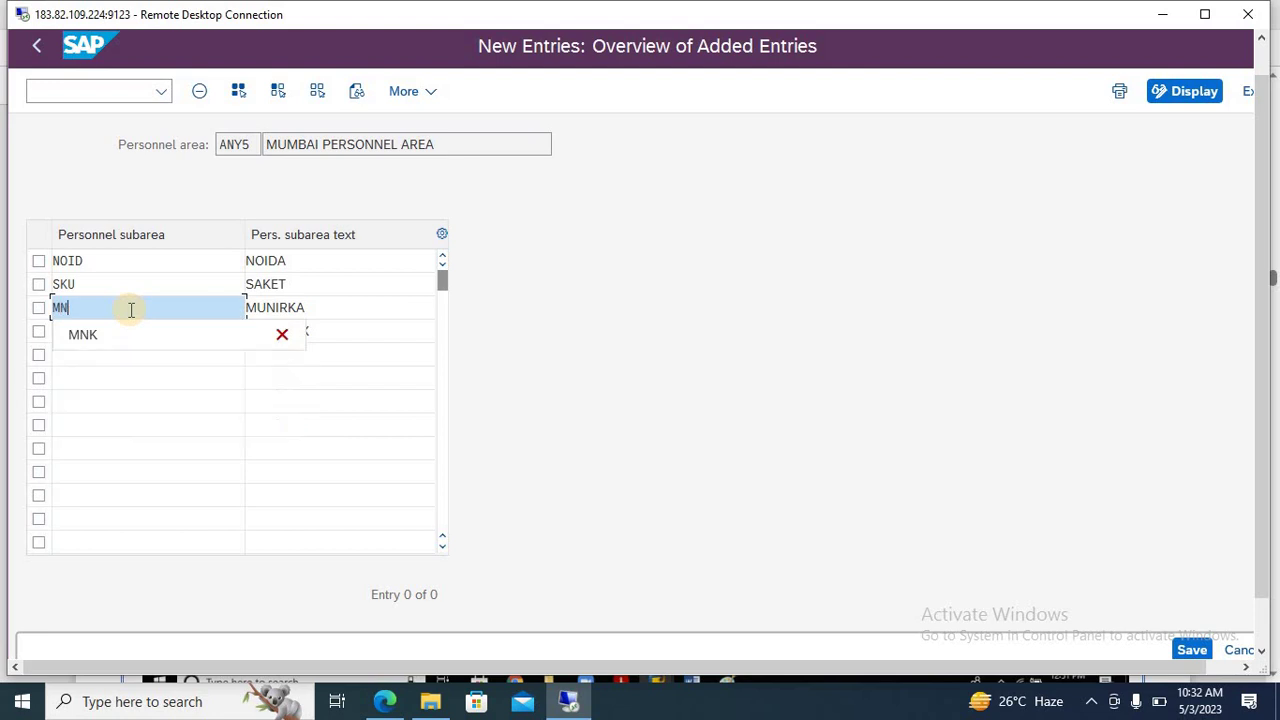
text(KR)
key(Down)
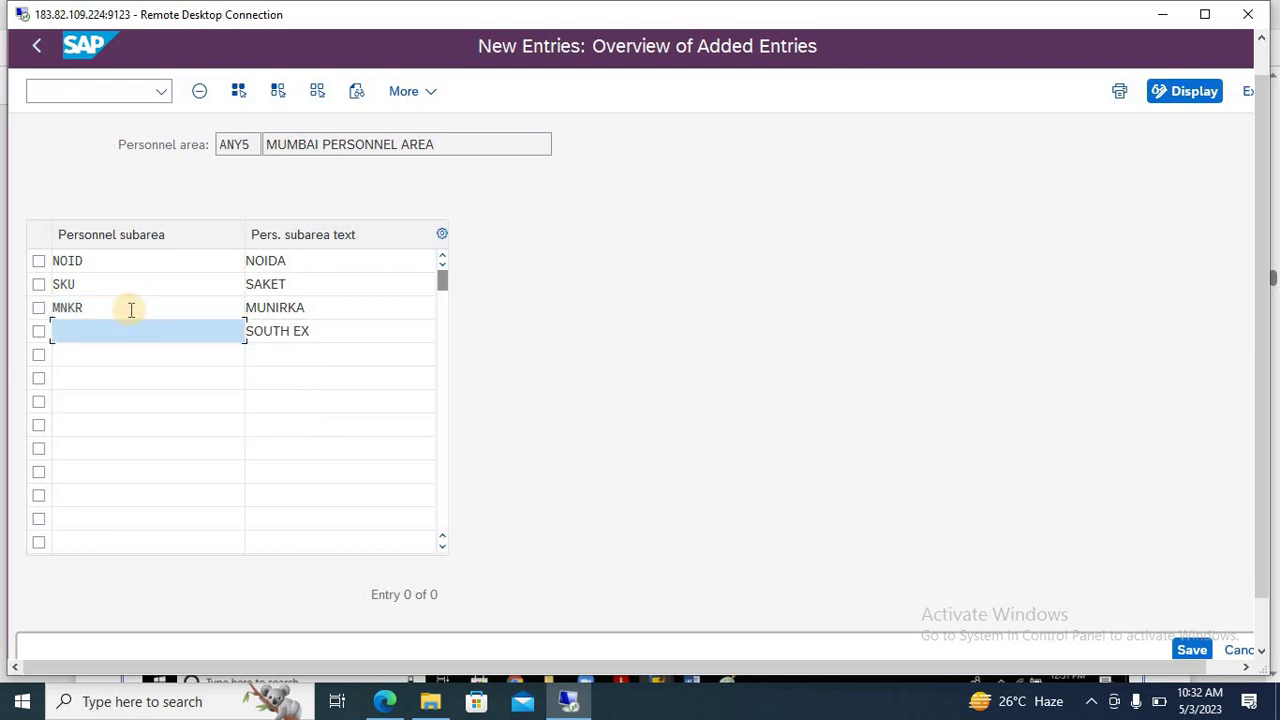
text(SOUE)
key(Return)
Step: Save the new personnel subareas, confirm the customizing request, and check the entries saved under ANY5
key(ctrl+s)
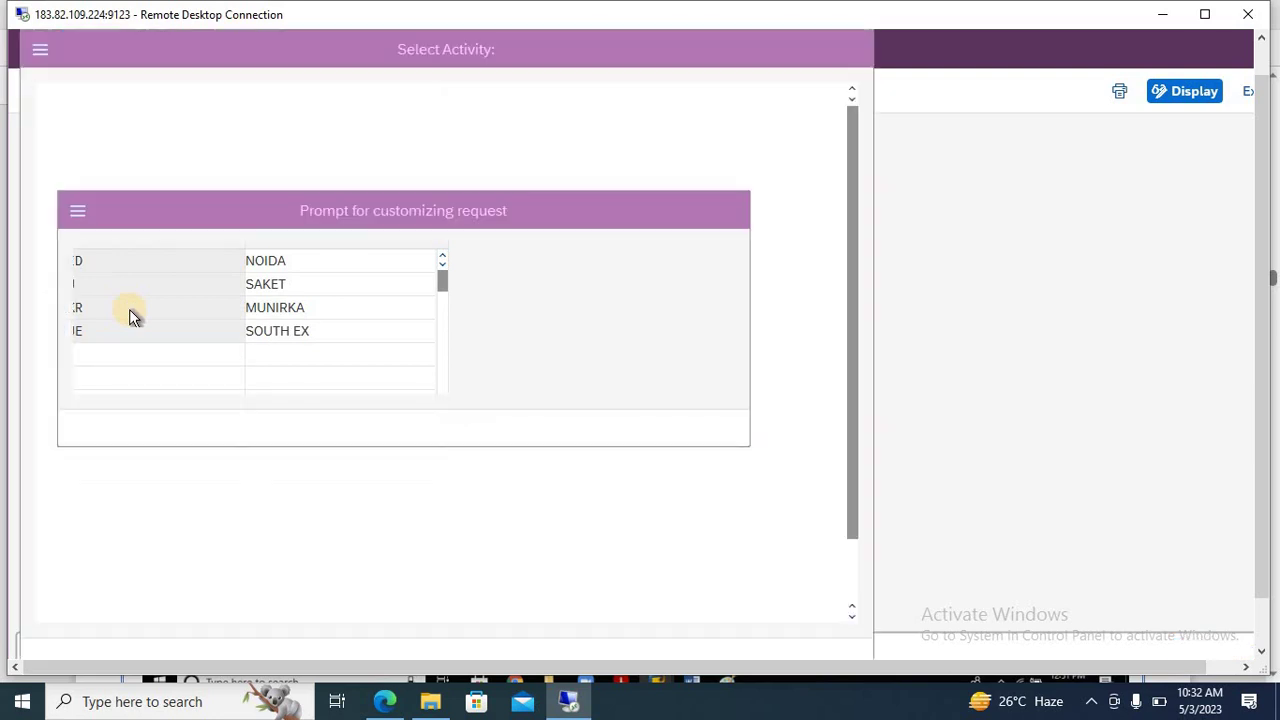
key(Return)
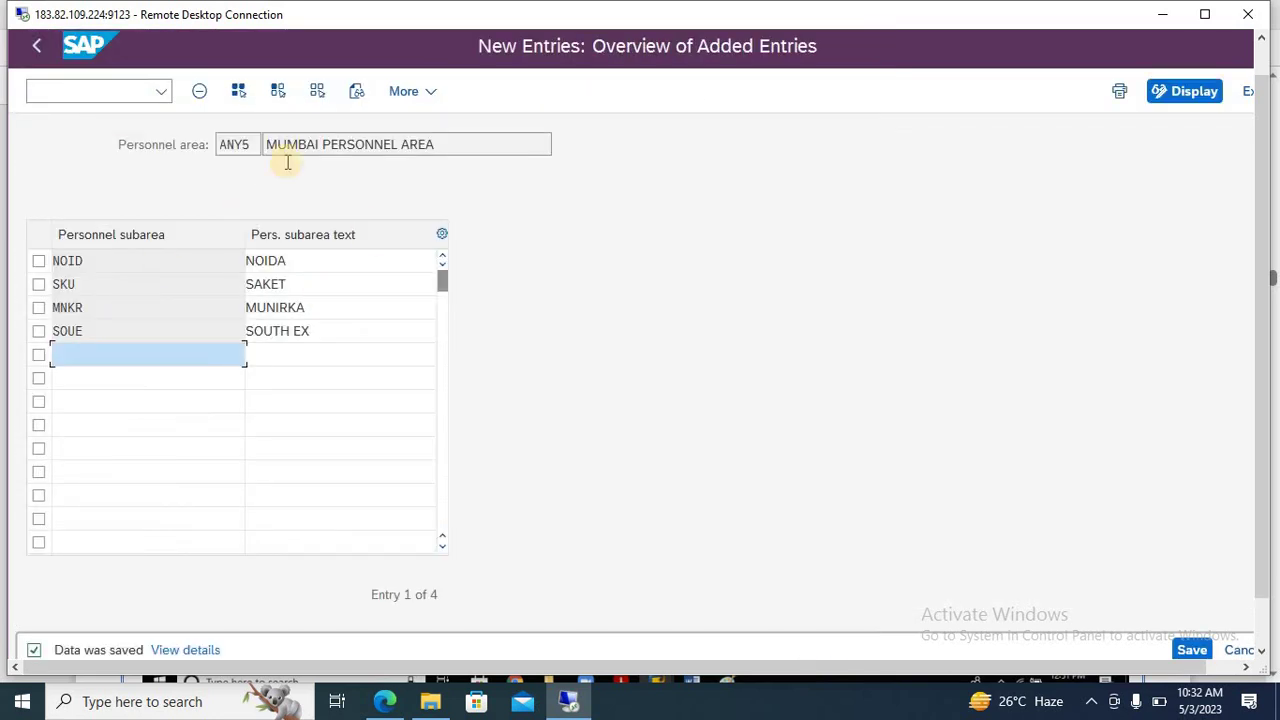
drag(249, 141, 200, 160)
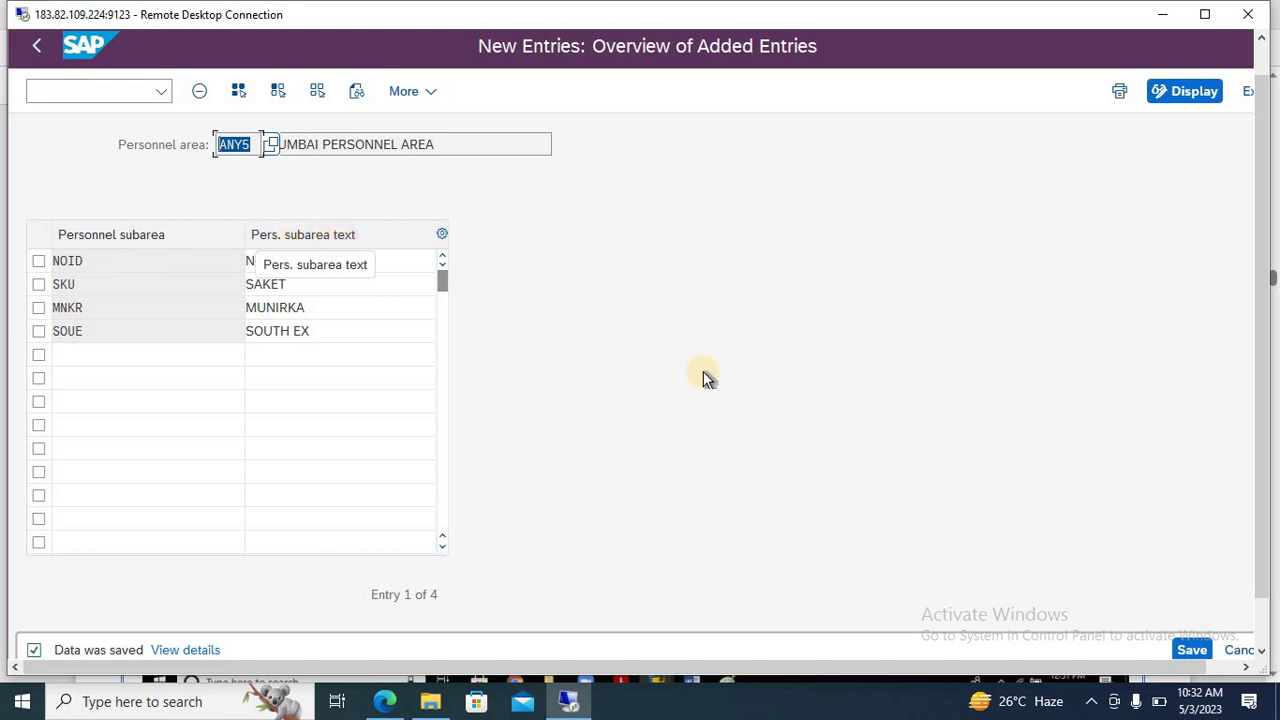
drag(1261, 277, 1264, 318)
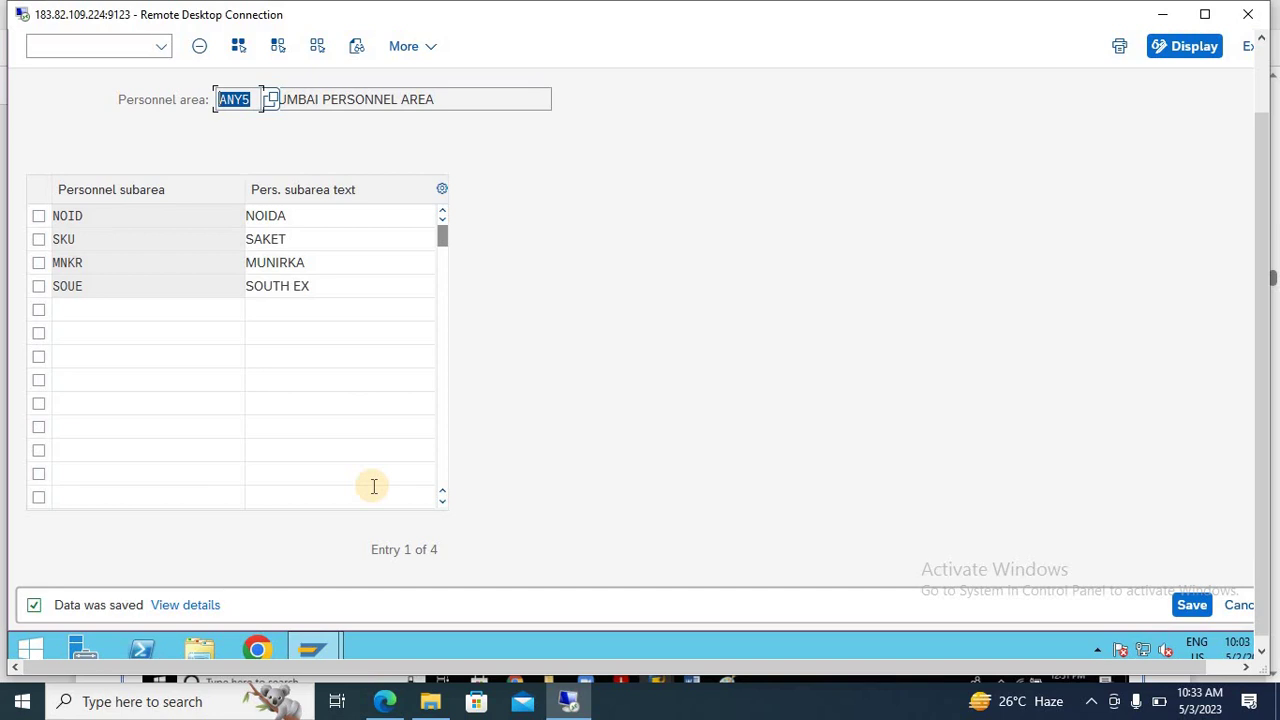
Step: Switch to the PDF notes, review the personnel subarea steps through the Define Employee groups heading on page 13, and return to SAP
key(alt+Tab)
scroll(373, 490, down, 3)
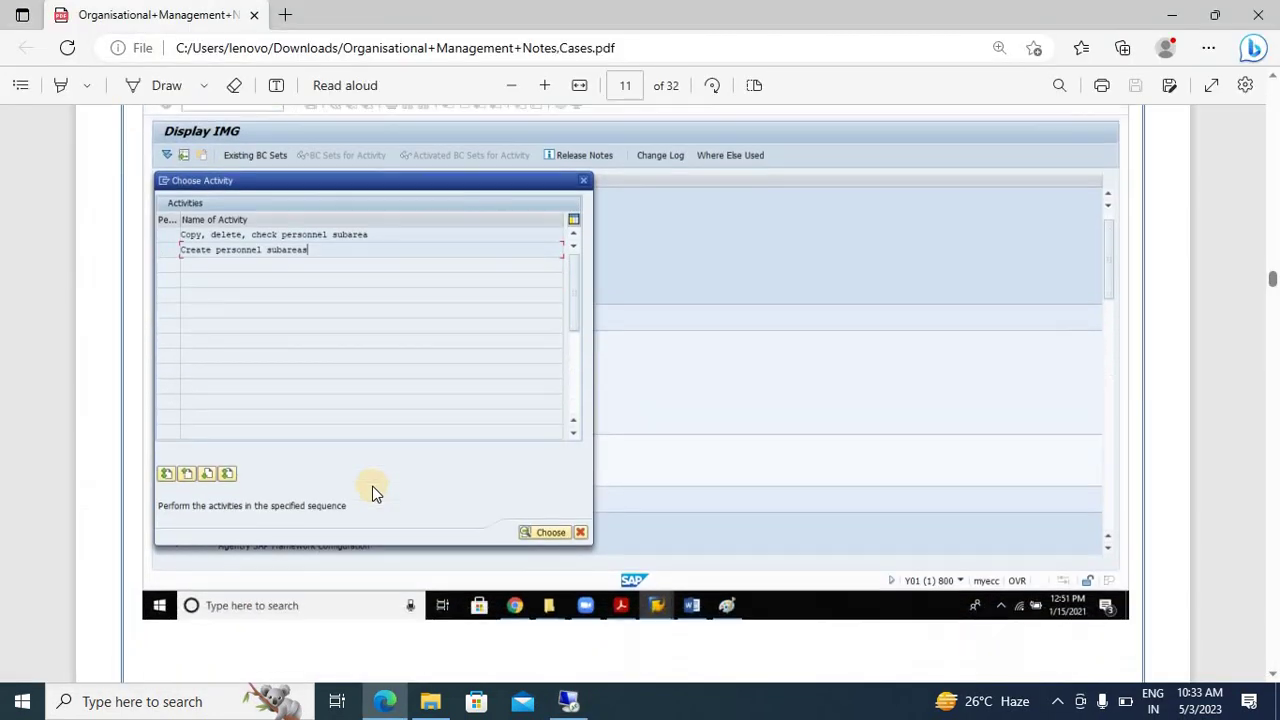
scroll(373, 492, down, 5)
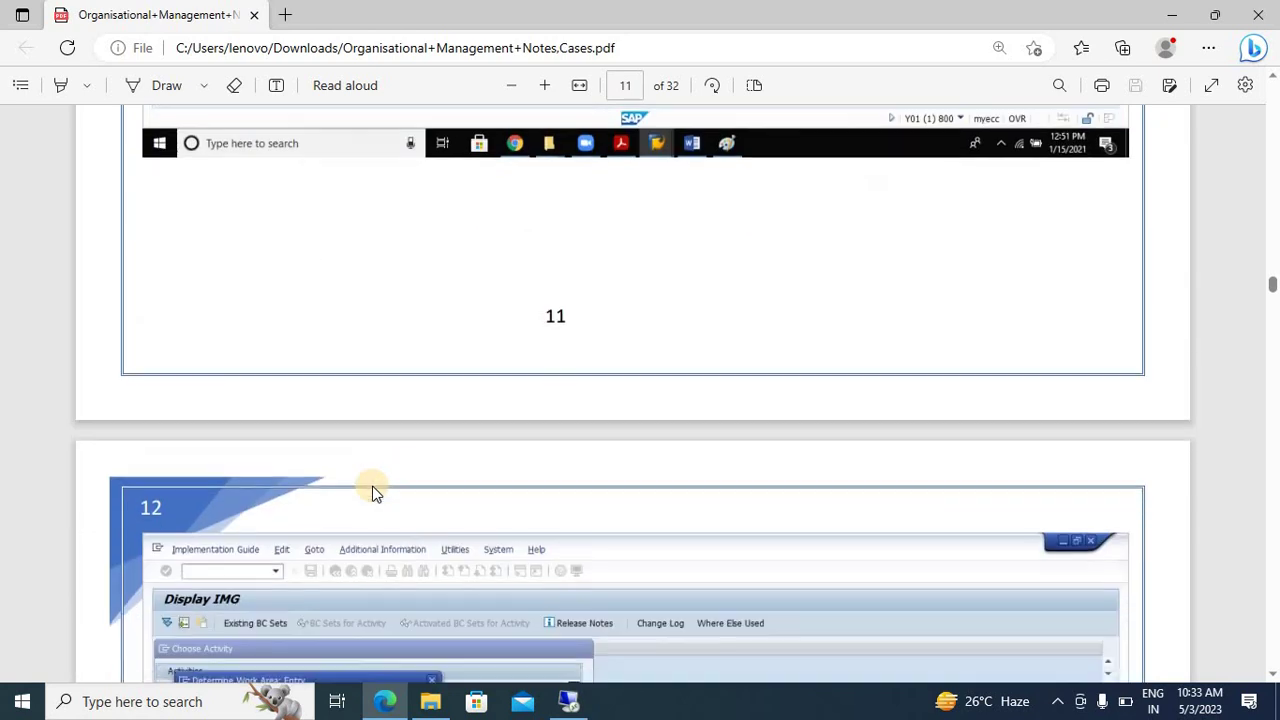
scroll(372, 486, down, 3)
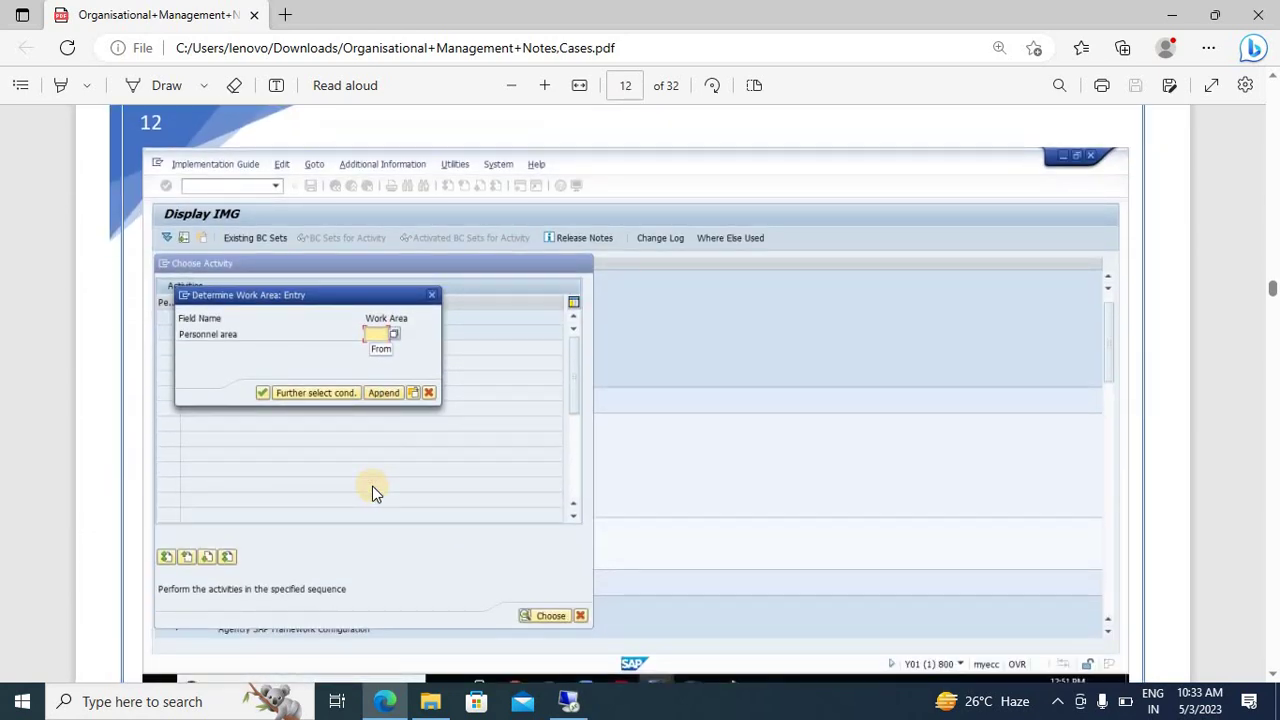
scroll(401, 350, down, 3)
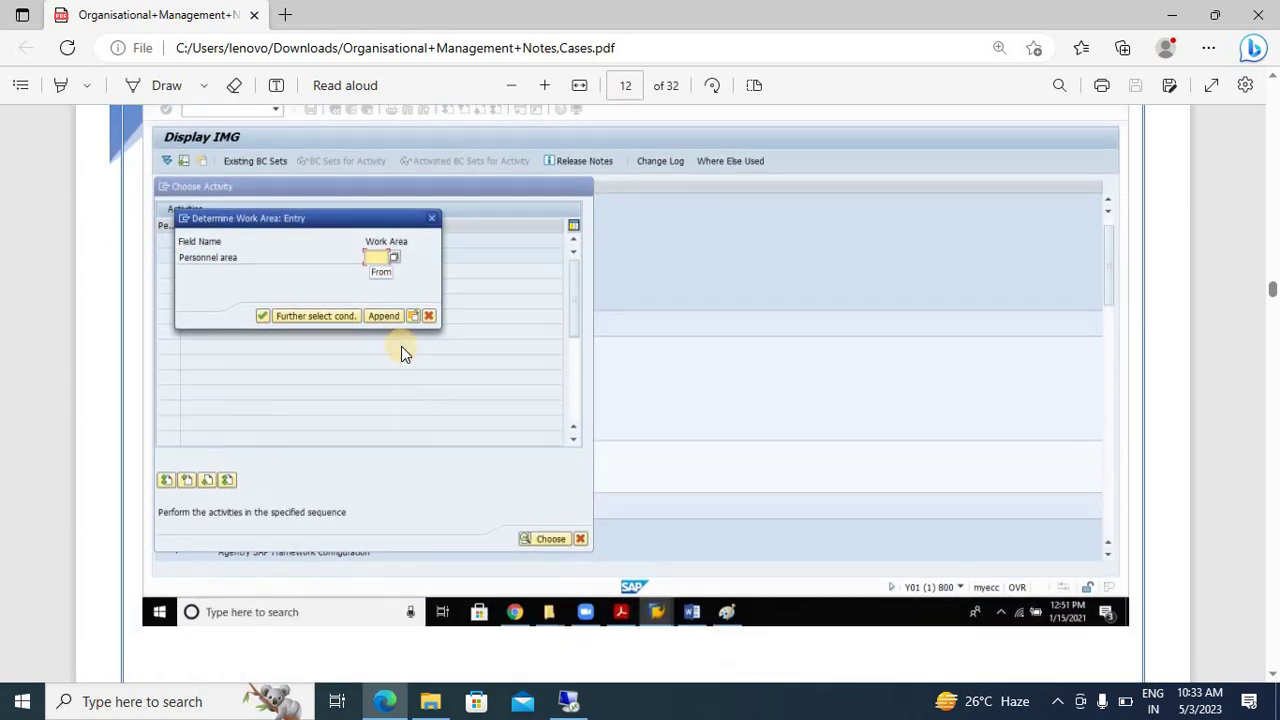
scroll(401, 346, down, 5)
scroll(401, 346, up, 5)
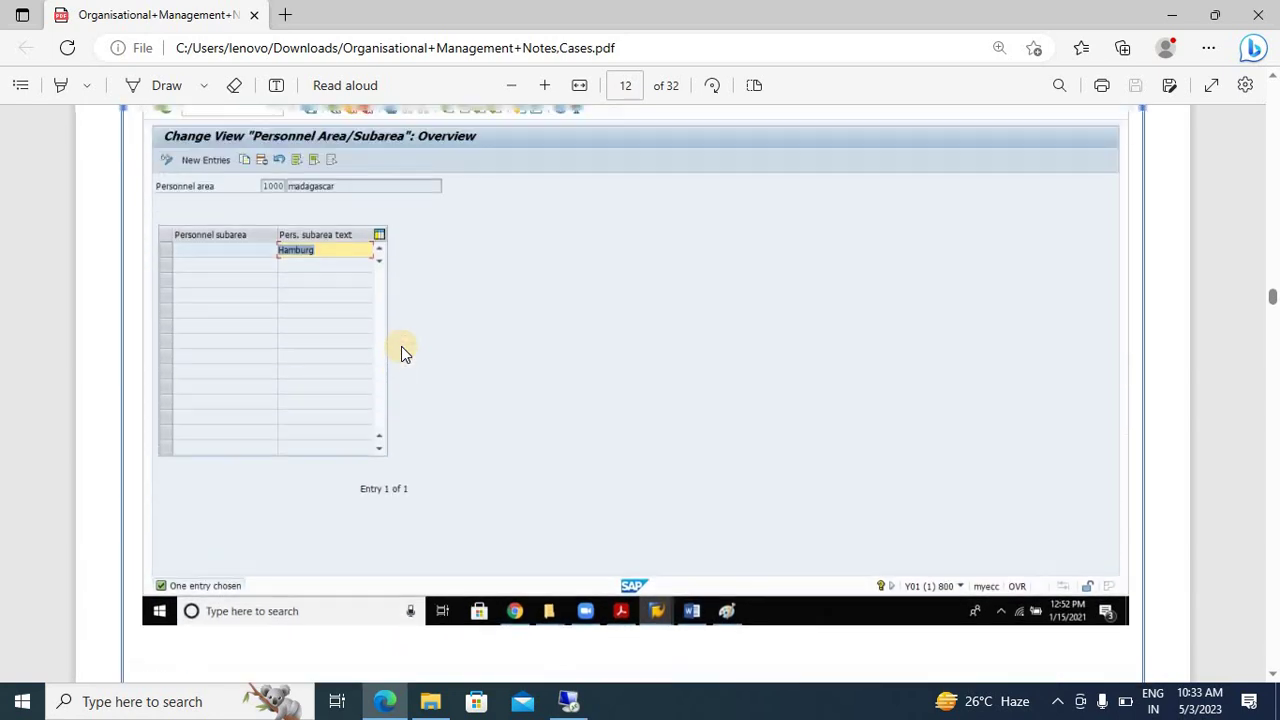
scroll(401, 346, down, 3)
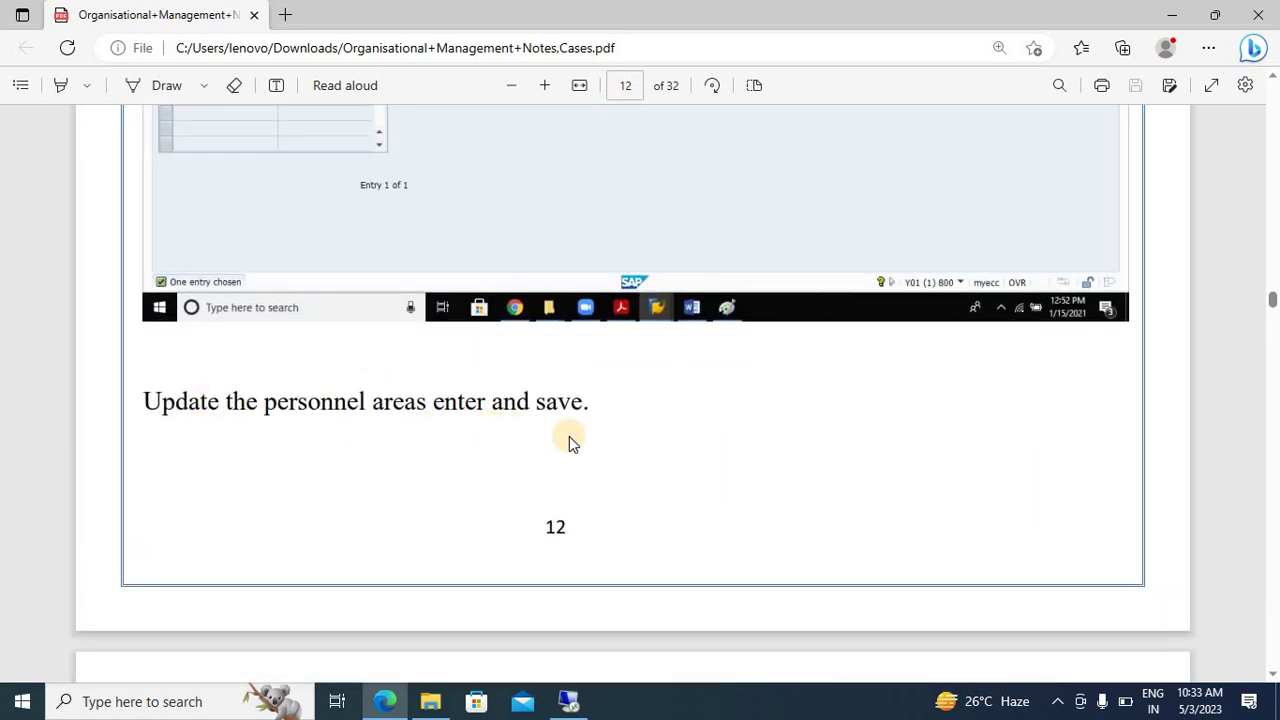
scroll(569, 436, down, 3)
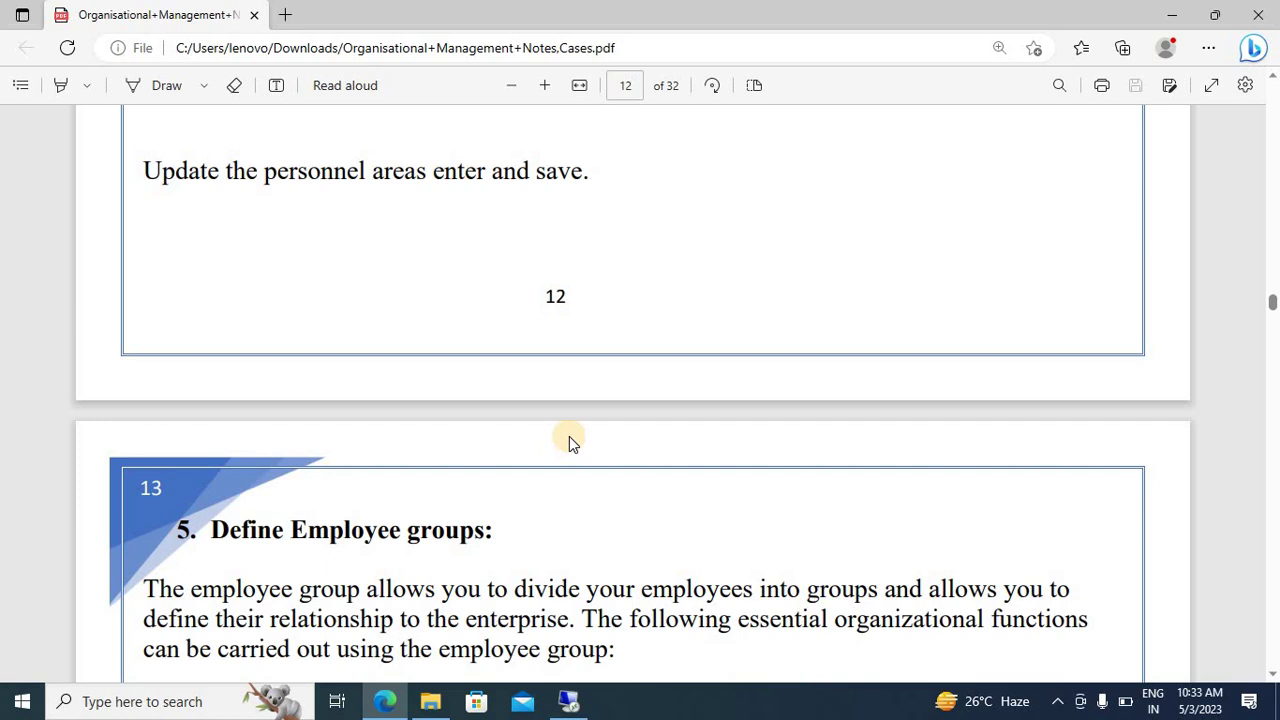
click(1172, 15)
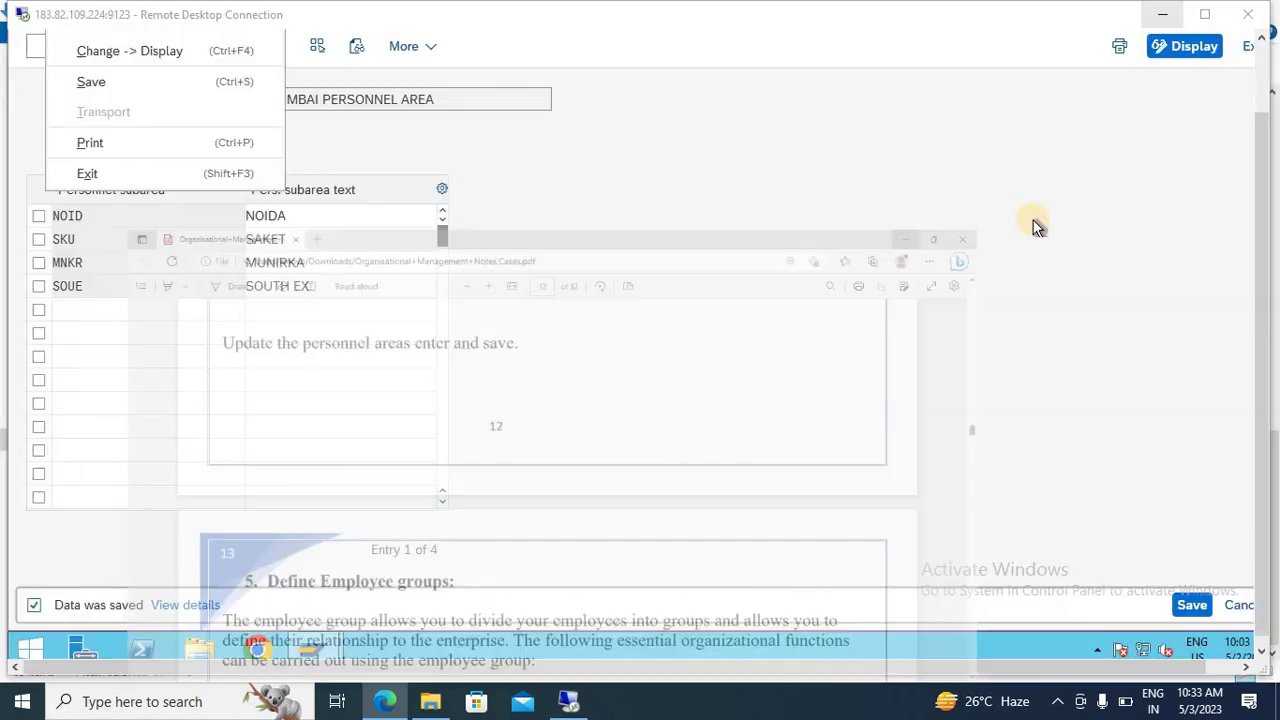
click(1025, 262)
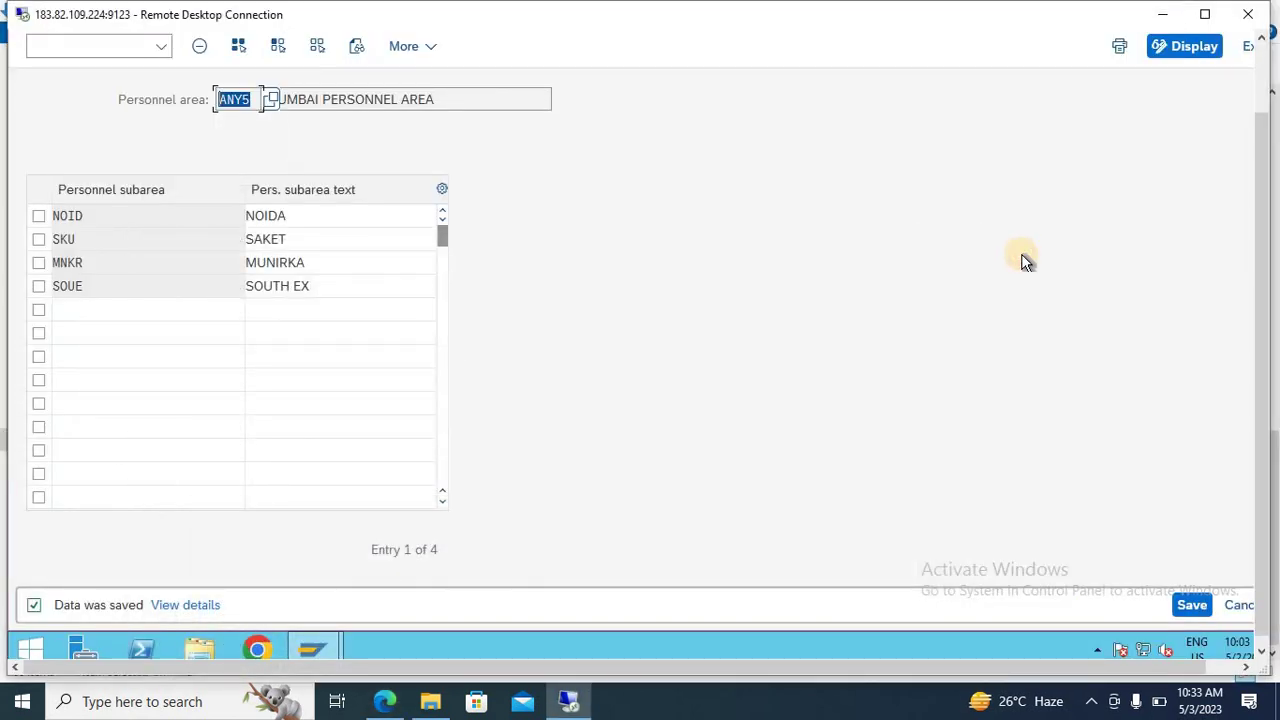